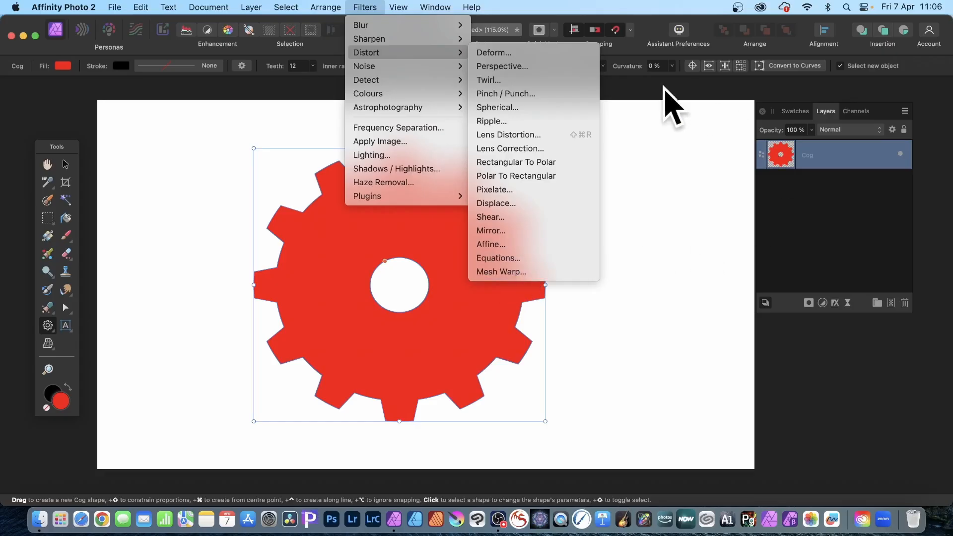
Delete the existing cog and draw a smaller red 12-tooth cog near the middle of the canvas.
click(666, 82)
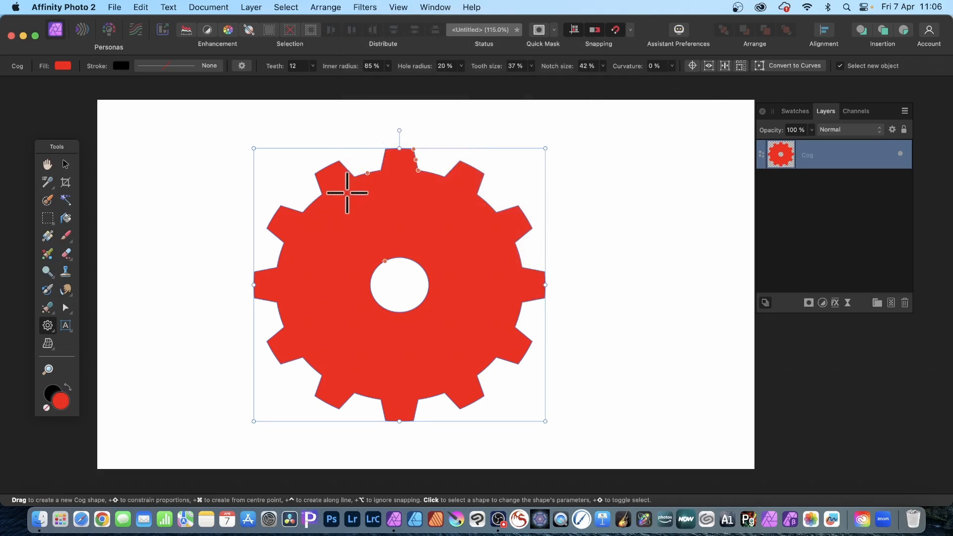
key(Delete)
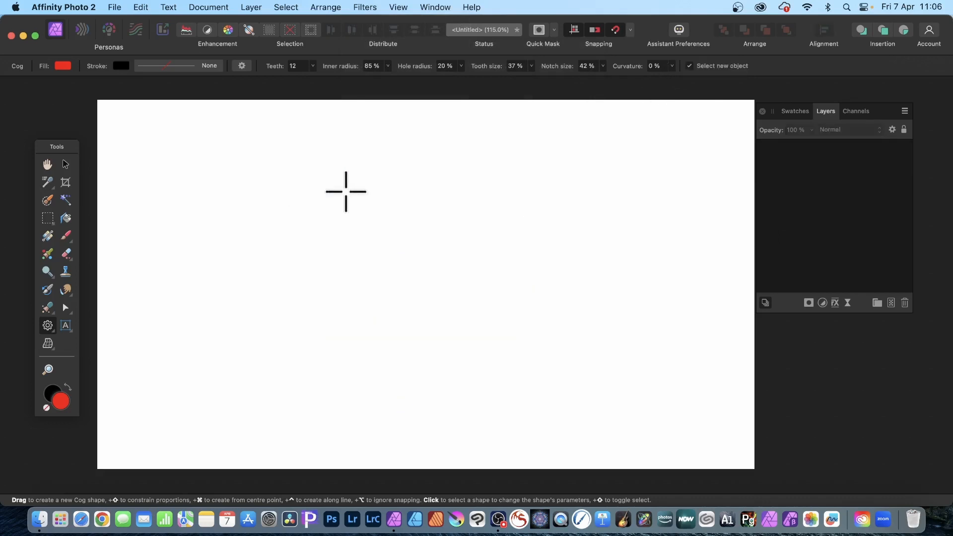
click(47, 325)
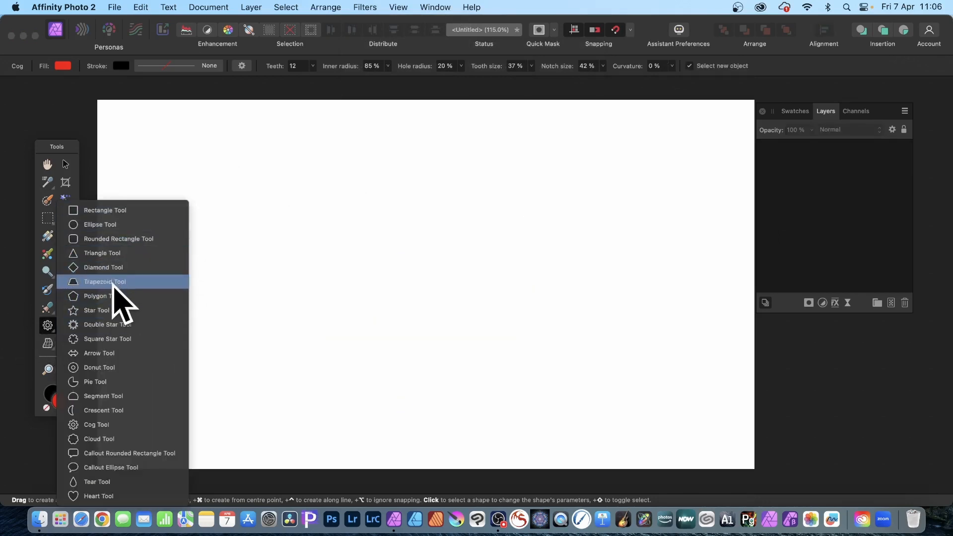
click(102, 425)
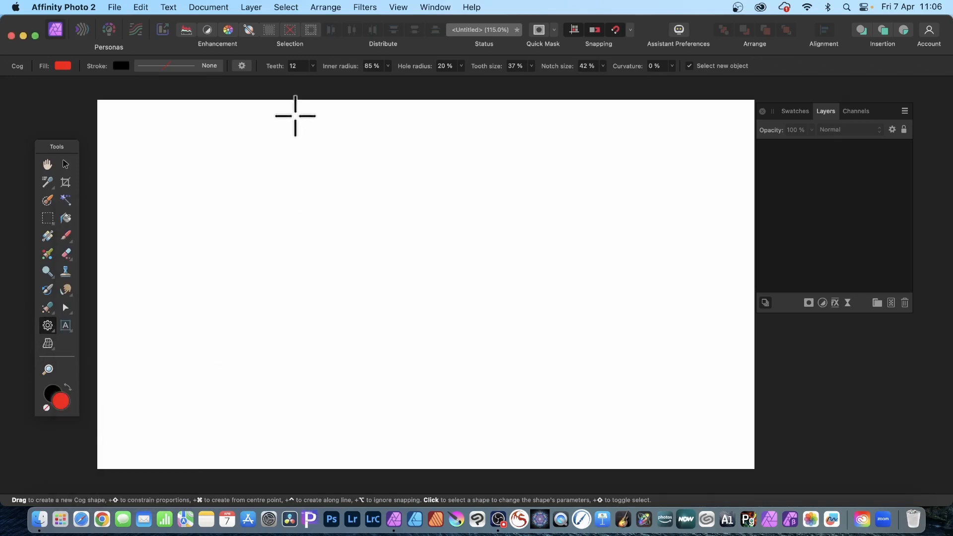
drag(327, 186, 494, 356)
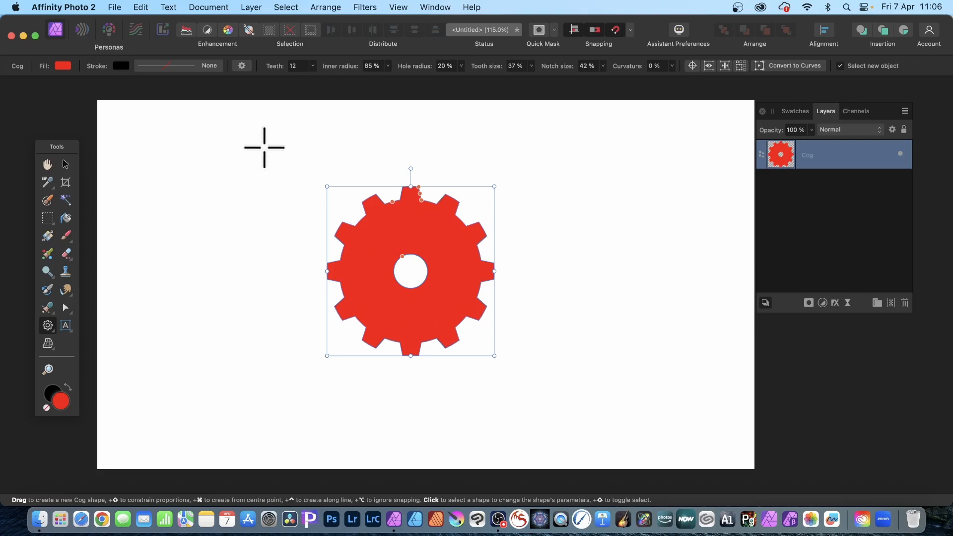
Start the Equations distortion filter on the cog and set its equations to x/2 and y/2.
click(373, 6)
mouse_move(371, 52)
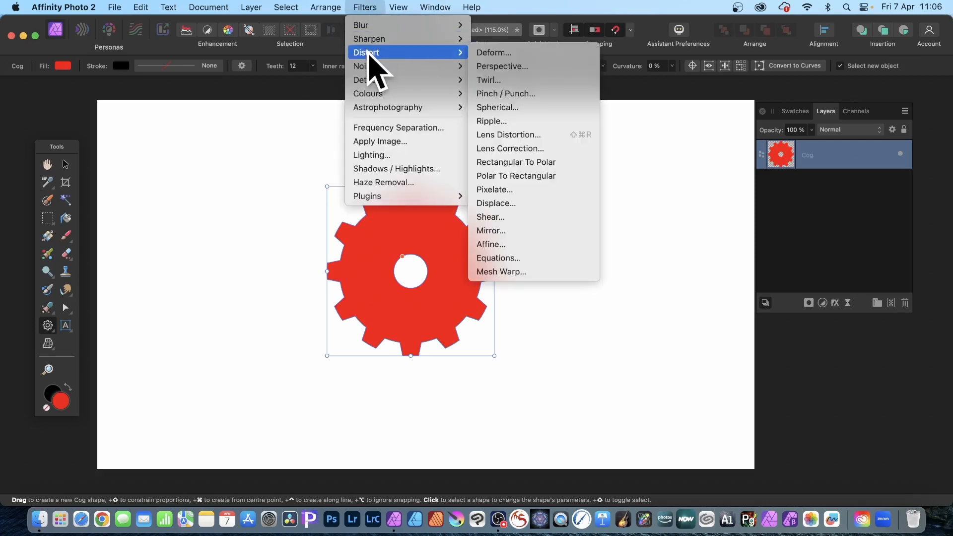
click(528, 260)
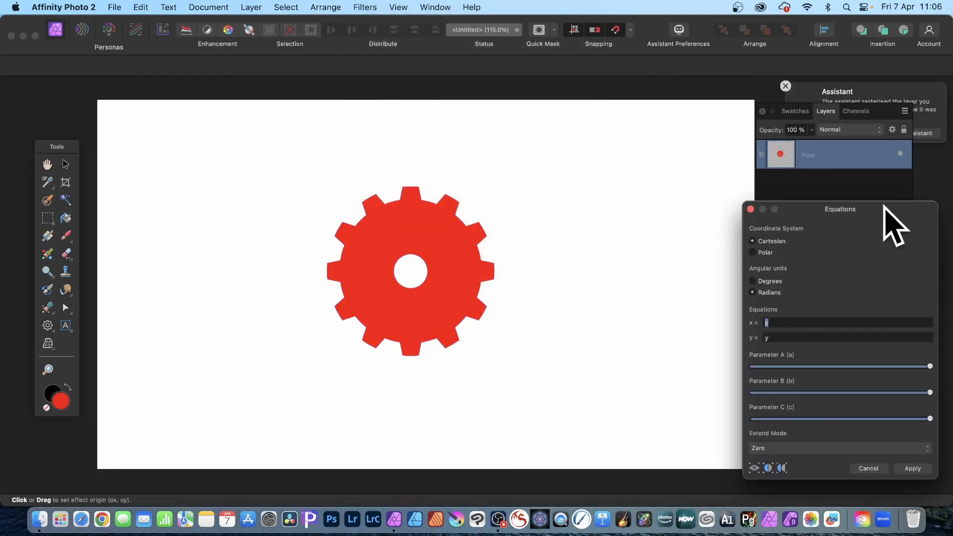
drag(884, 208, 660, 117)
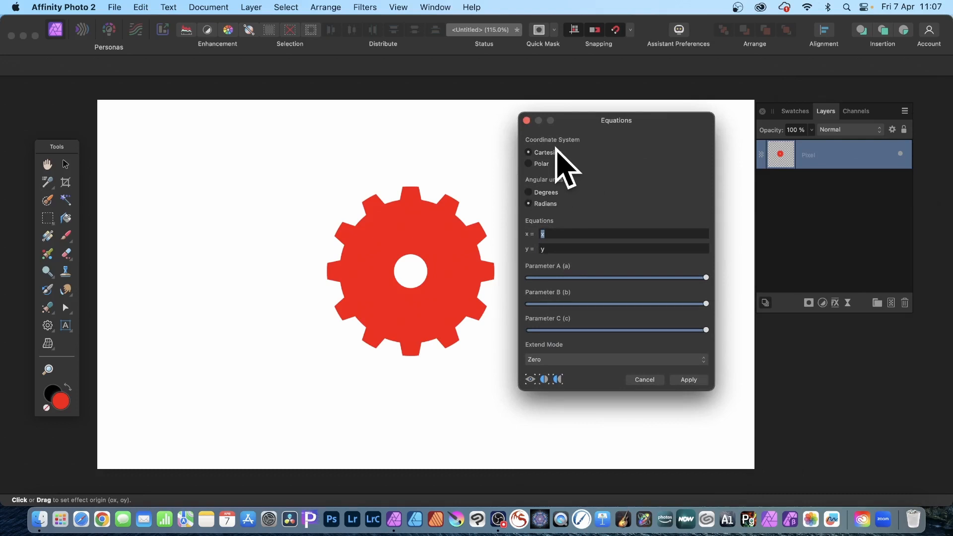
click(549, 233)
text(/2)
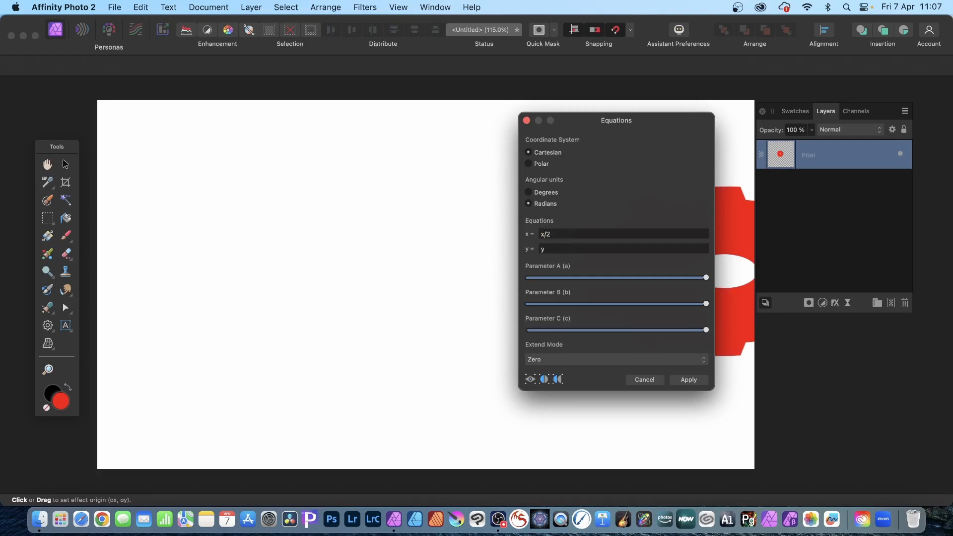
click(564, 249)
text(/2)
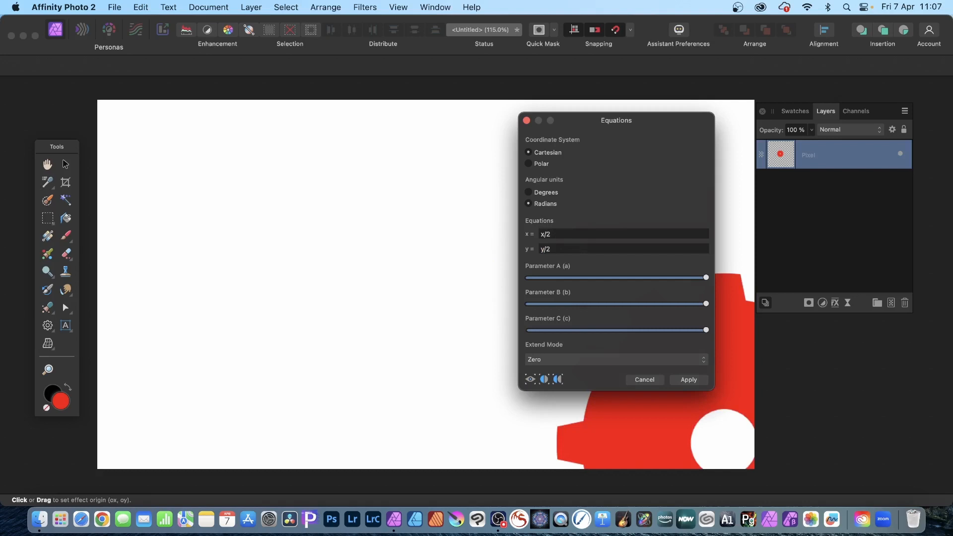
Set the Equations filter's extend mode to Mirror.
click(556, 359)
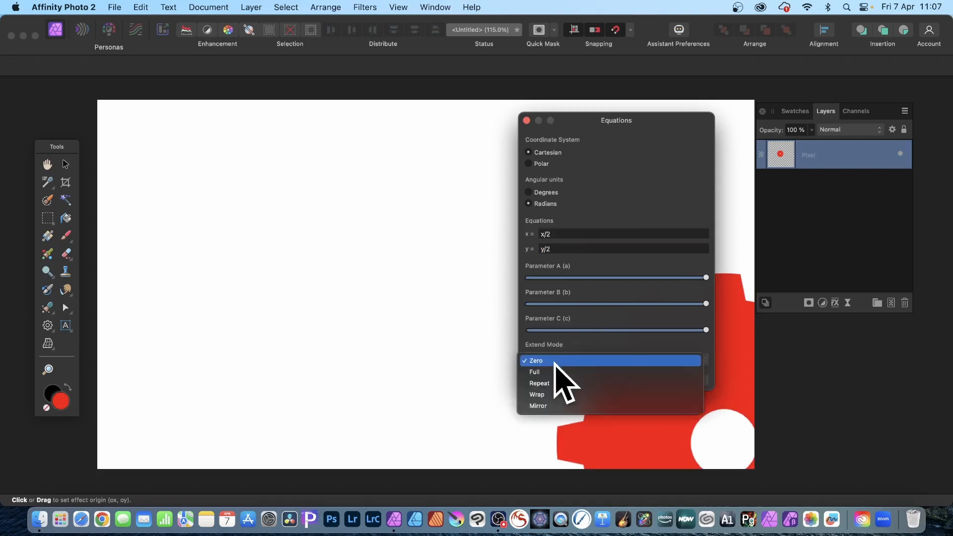
click(544, 405)
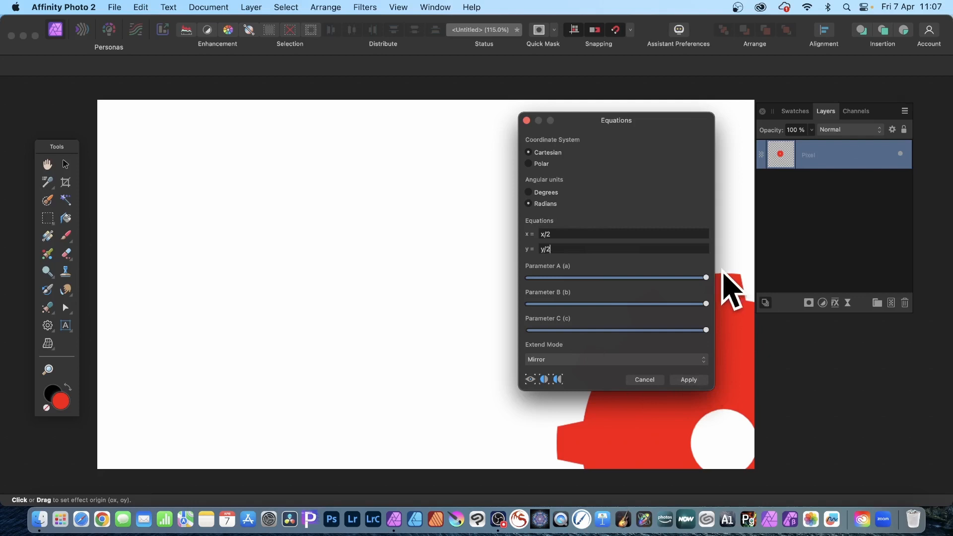
click(667, 415)
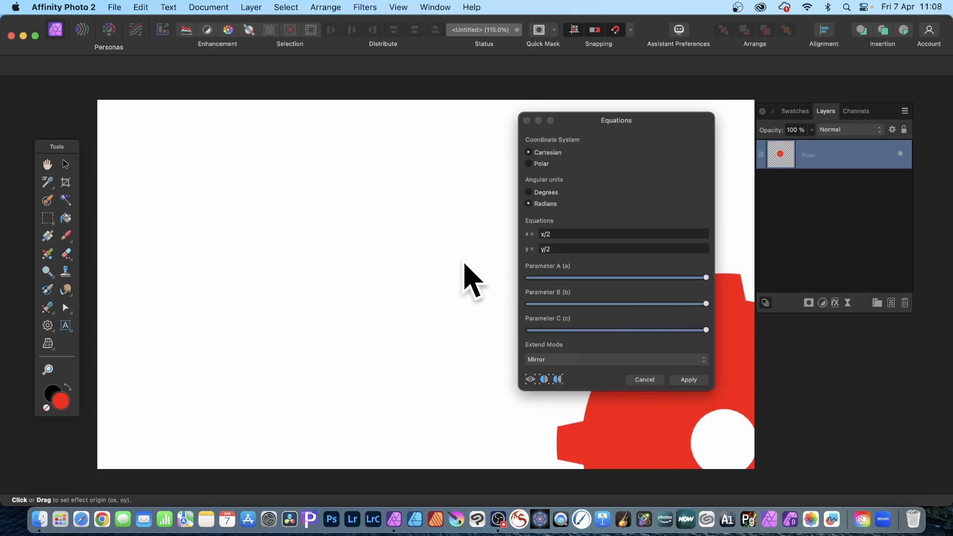
Change the filter's equations to x*2 and y*2 to repeat the cog across the canvas.
click(561, 234)
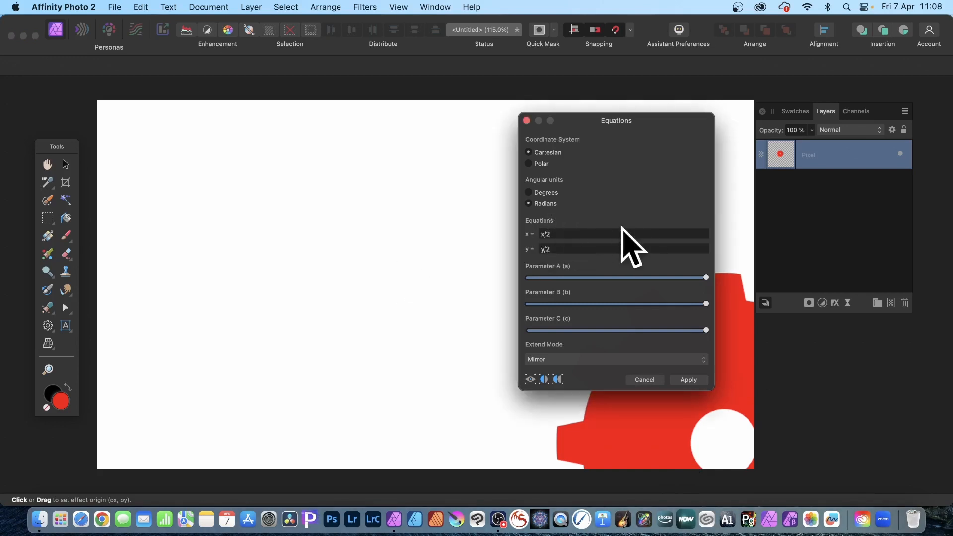
key(BackSpace)
key(BackSpace)
text(*)
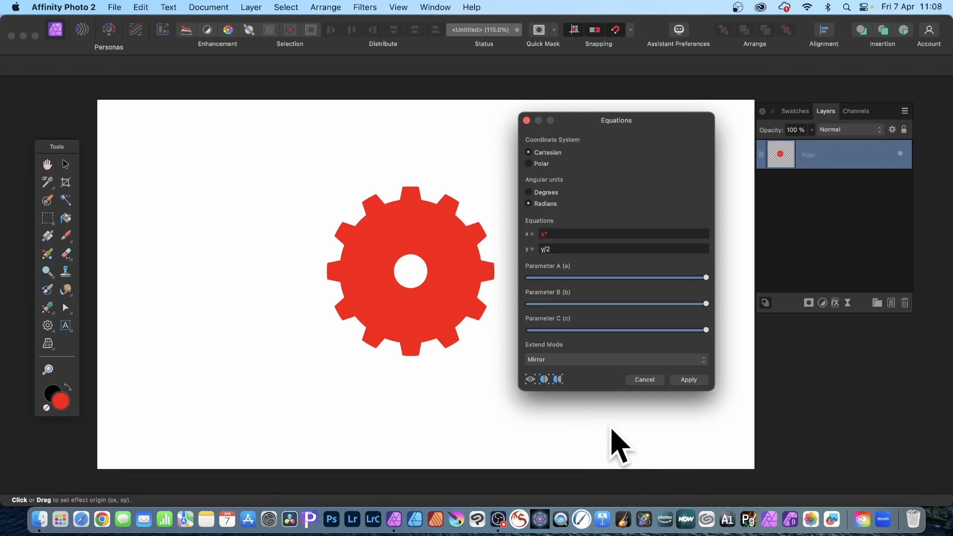
text(2)
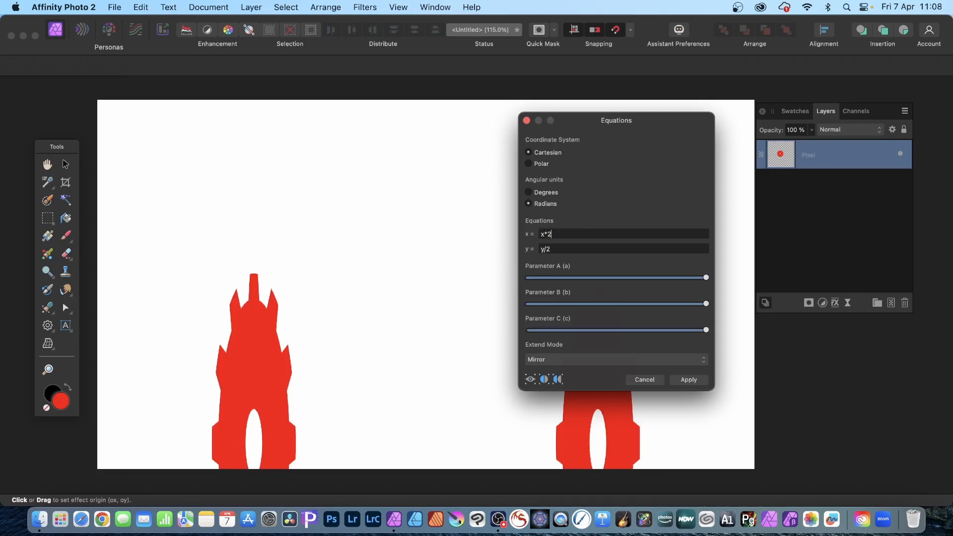
click(569, 249)
key(BackSpace)
key(BackSpace)
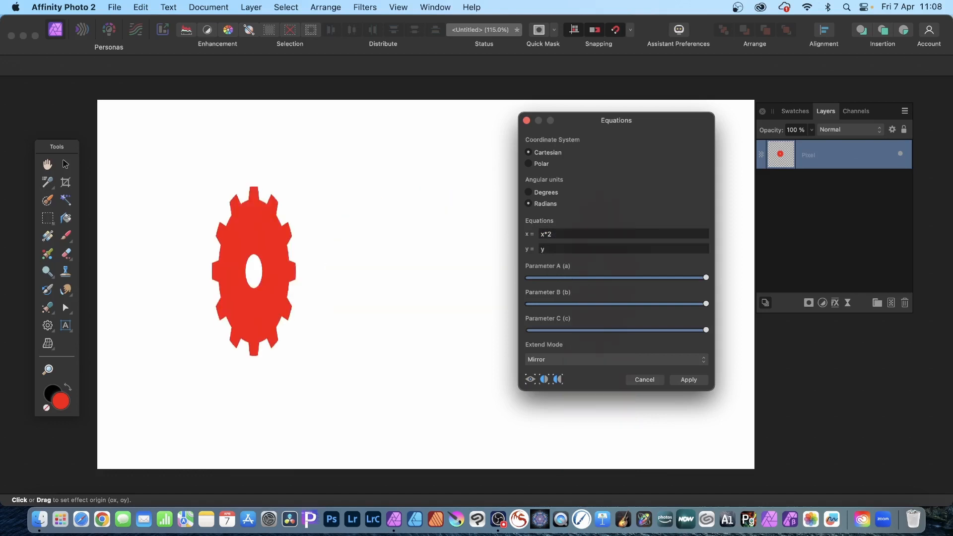
text(*2)
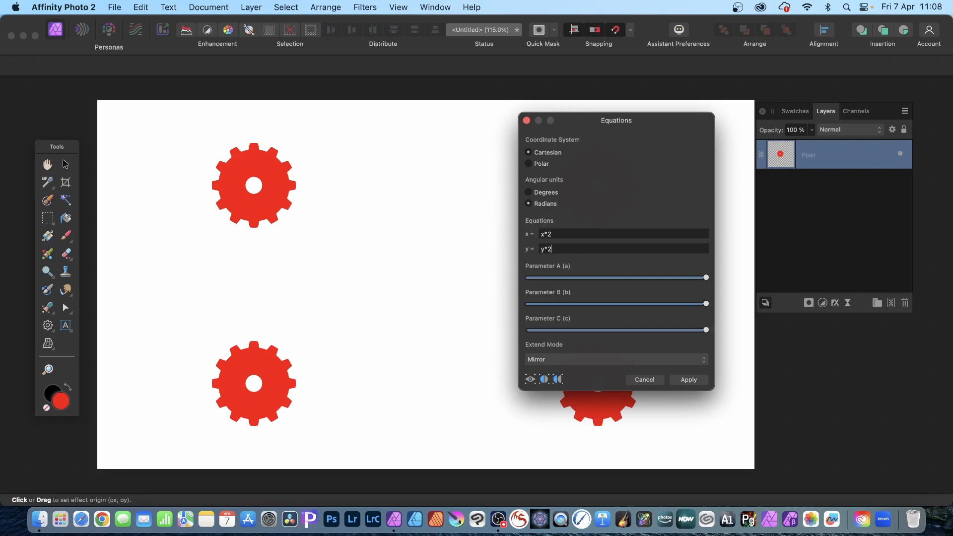
Try the Wrap extend mode on the repeated cogs, and switch back to Mirror.
click(571, 359)
click(563, 349)
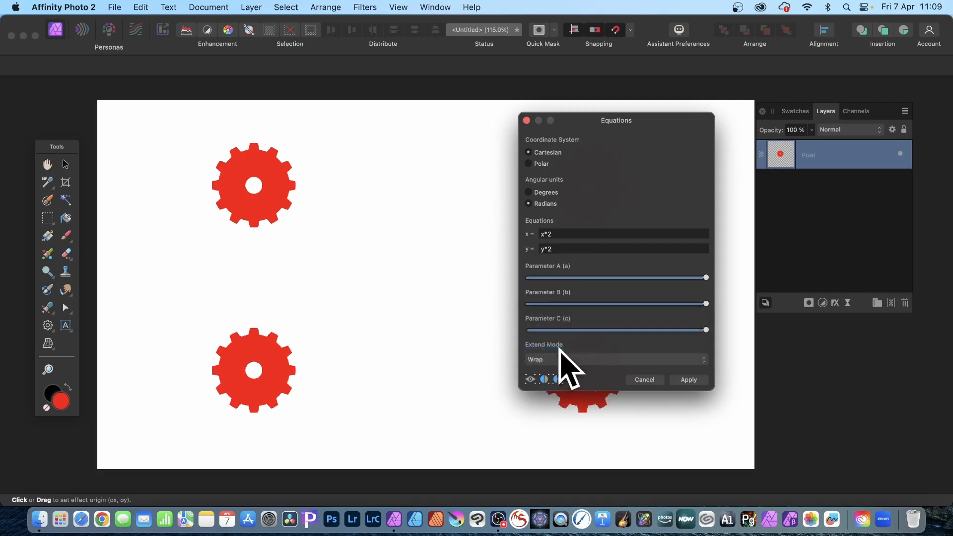
click(573, 362)
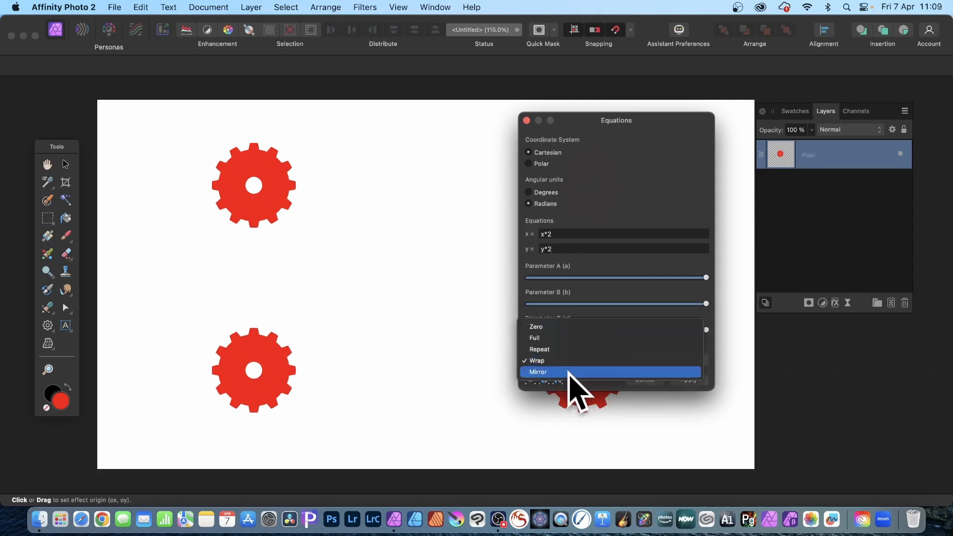
click(569, 371)
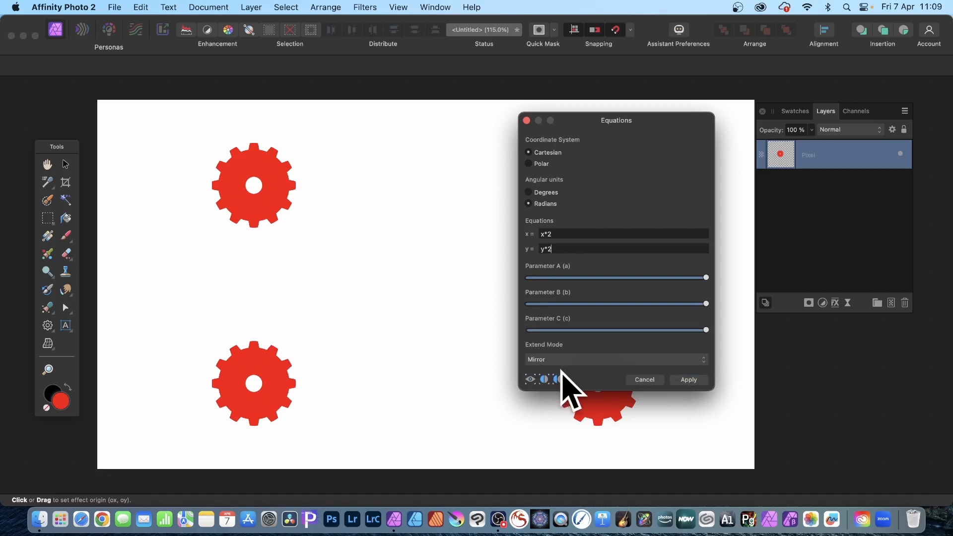
Try the equations x*3 and y*3 on the cog, and cancel the Equations filter.
click(557, 234)
key(BackSpace)
text(3)
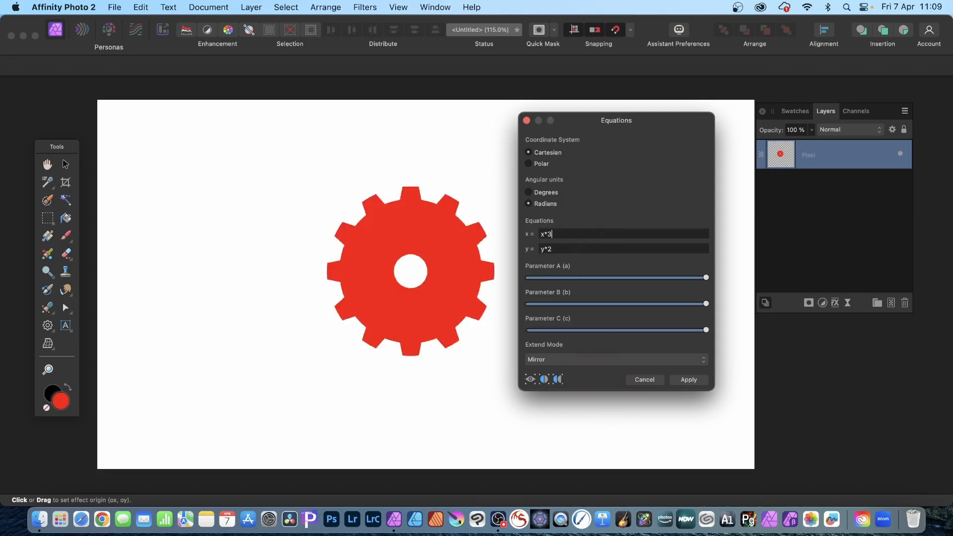
click(561, 248)
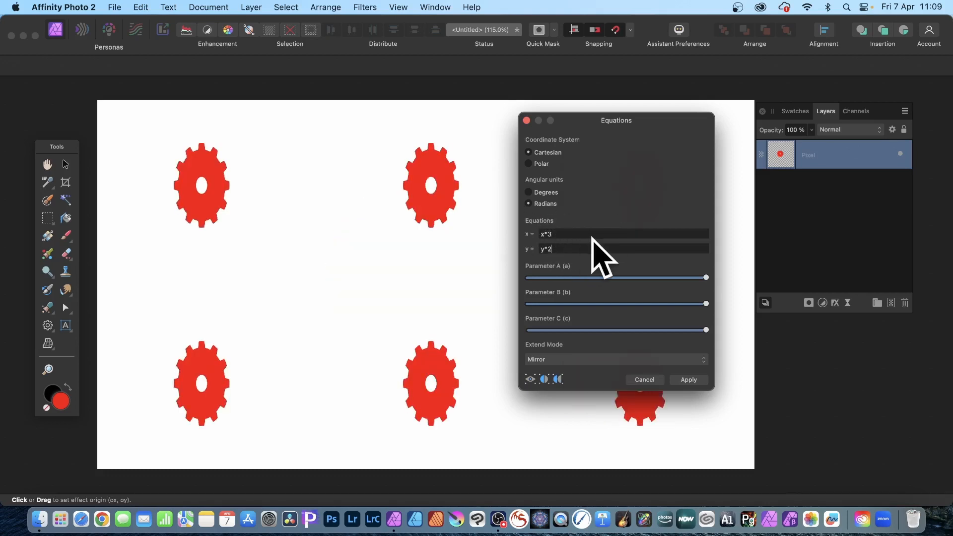
key(BackSpace)
text(3)
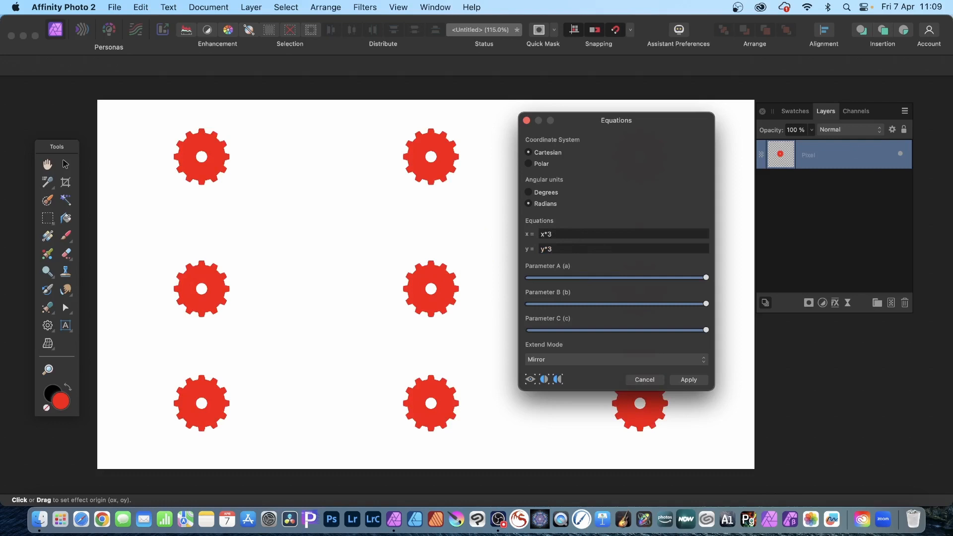
click(645, 379)
Delete the small cog and draw a new red cog that fills the whole canvas from corner to corner.
key(Delete)
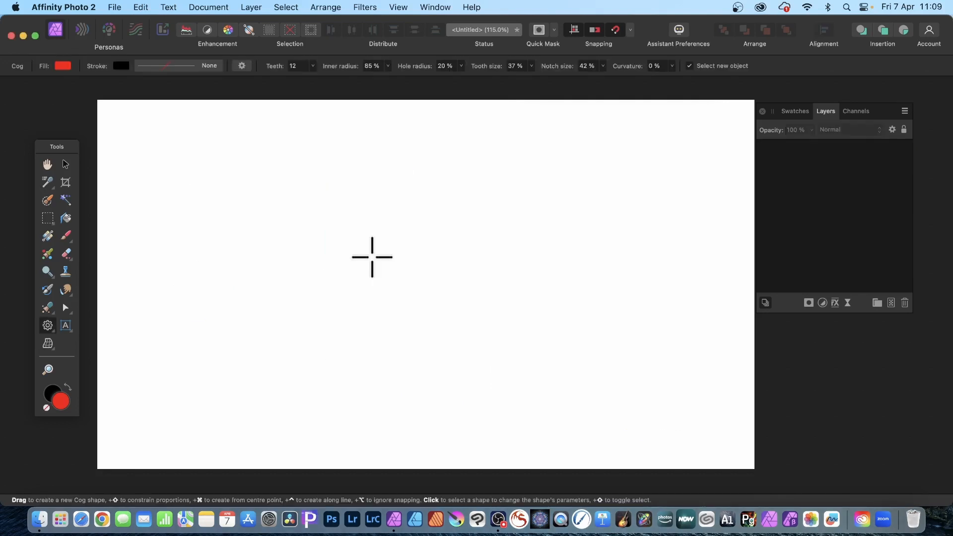
click(49, 327)
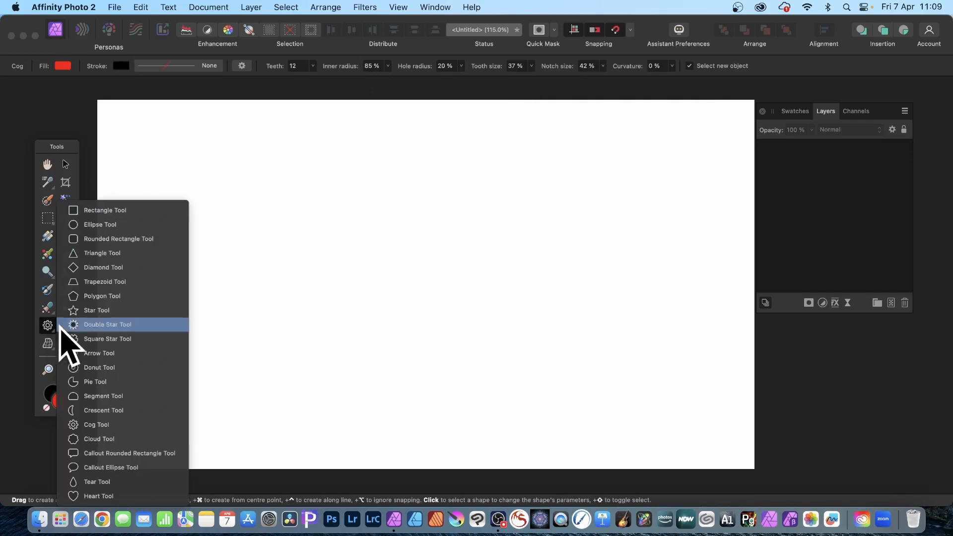
click(118, 425)
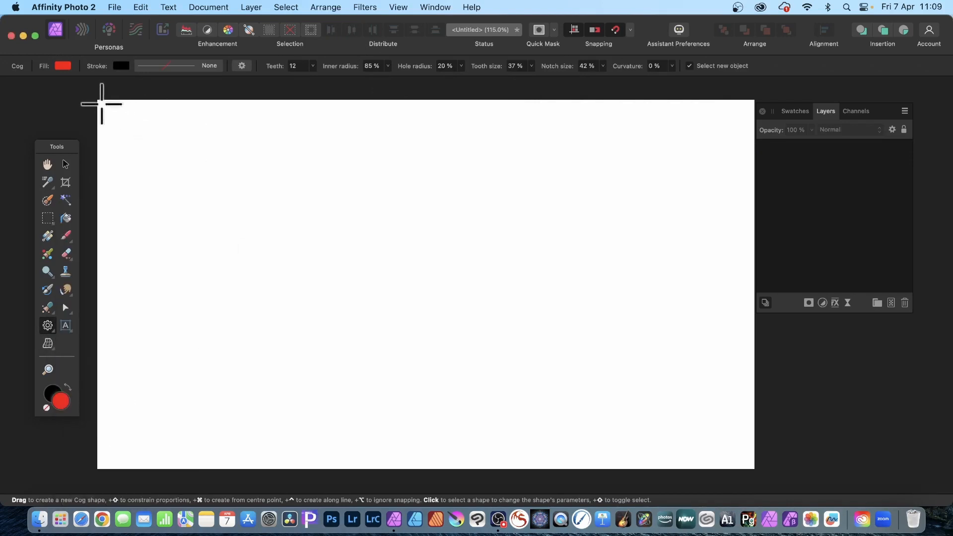
drag(74, 79, 532, 353)
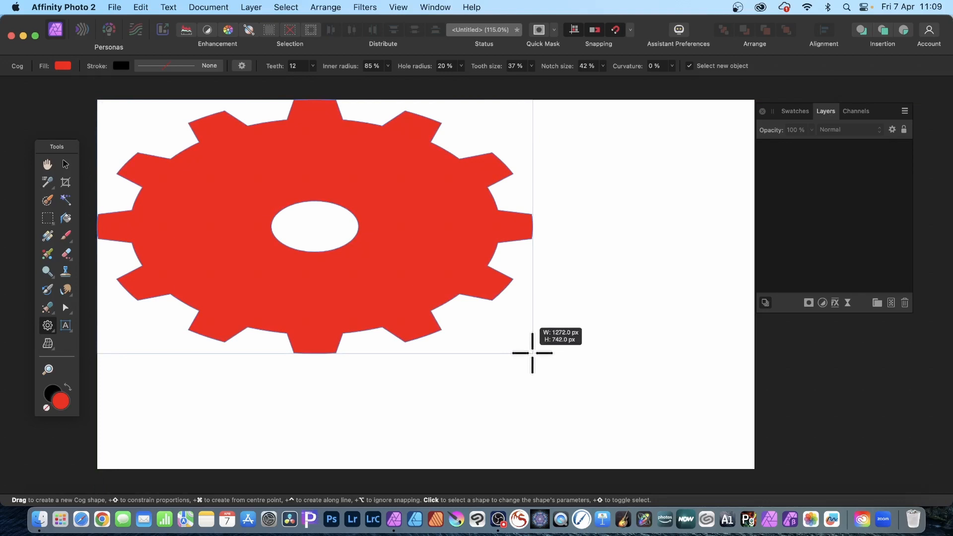
drag(532, 353, 531, 353)
drag(531, 353, 755, 469)
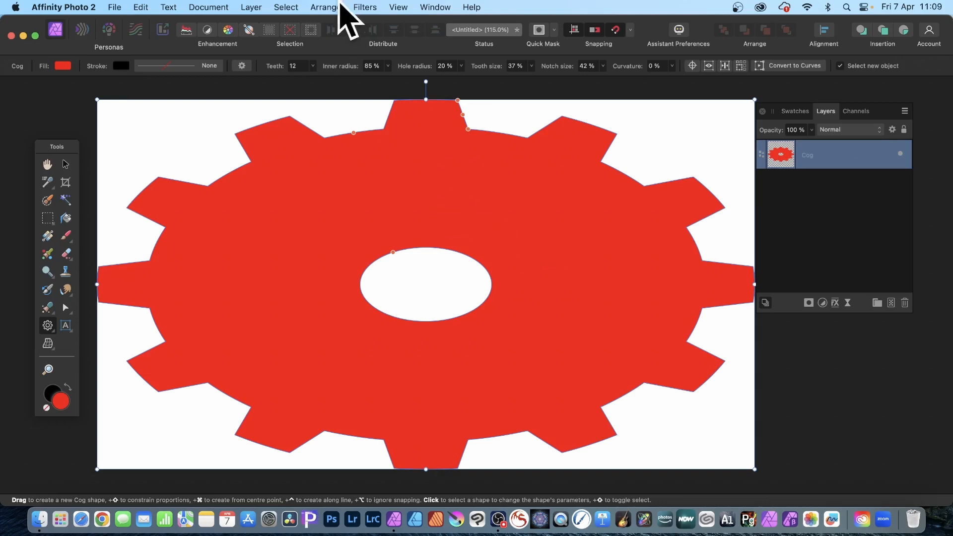
Set the canvas-filling cog's number of teeth to 34.
click(367, 7)
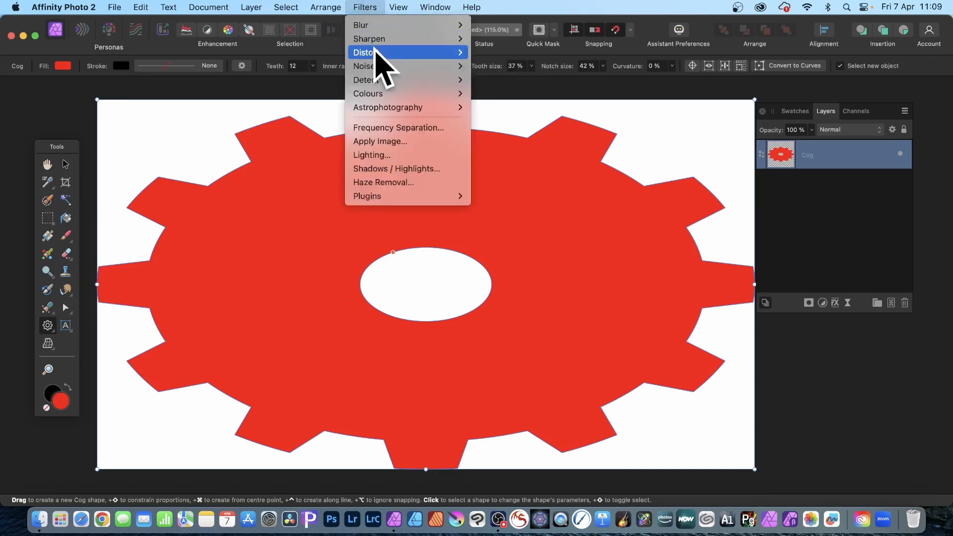
mouse_move(384, 54)
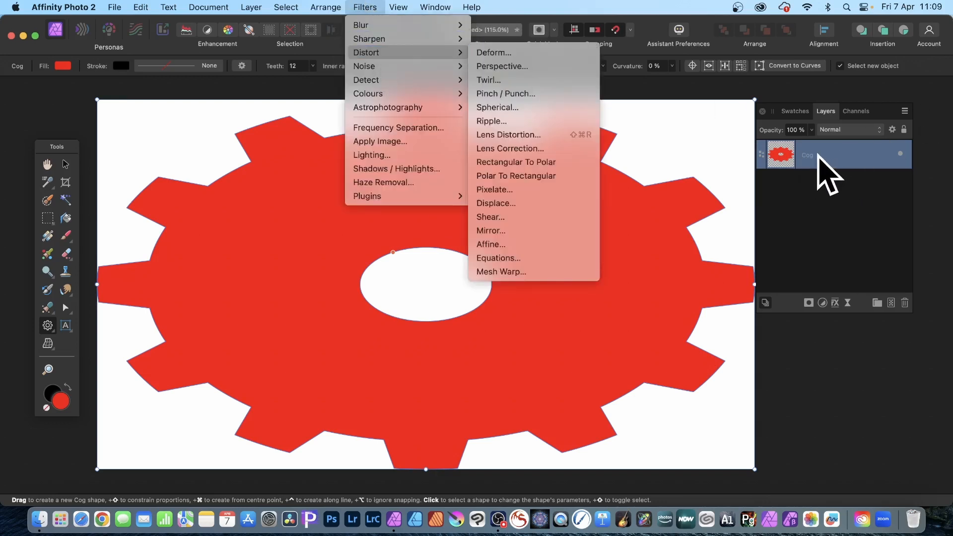
click(314, 72)
click(313, 66)
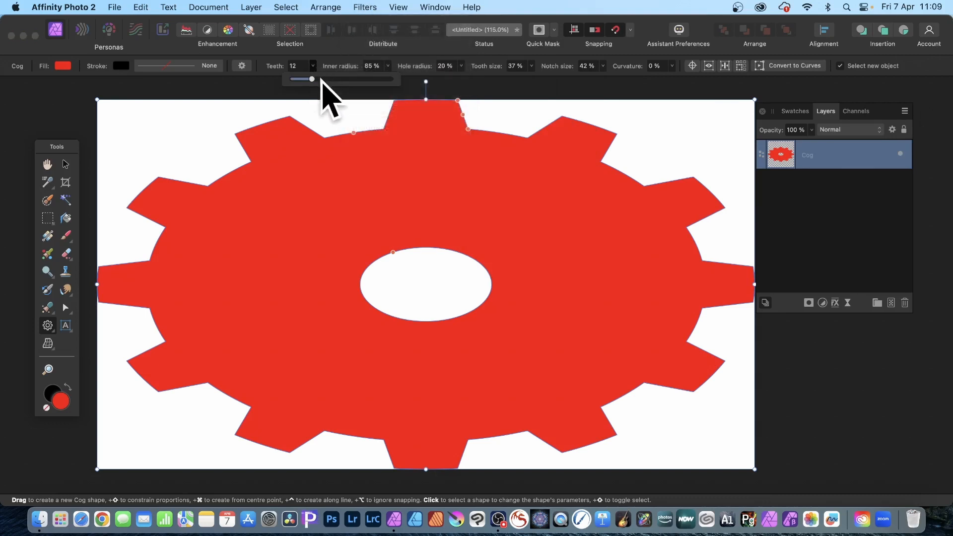
drag(320, 78, 360, 79)
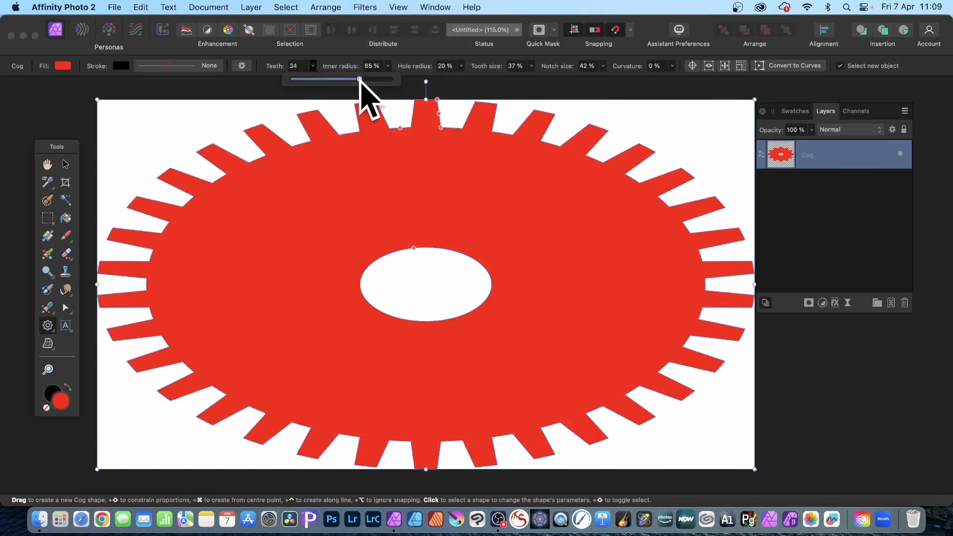
Open the Equations distortion filter on the 34-tooth cog, and set x*3 and y*3 with the Mirror extend mode.
click(368, 6)
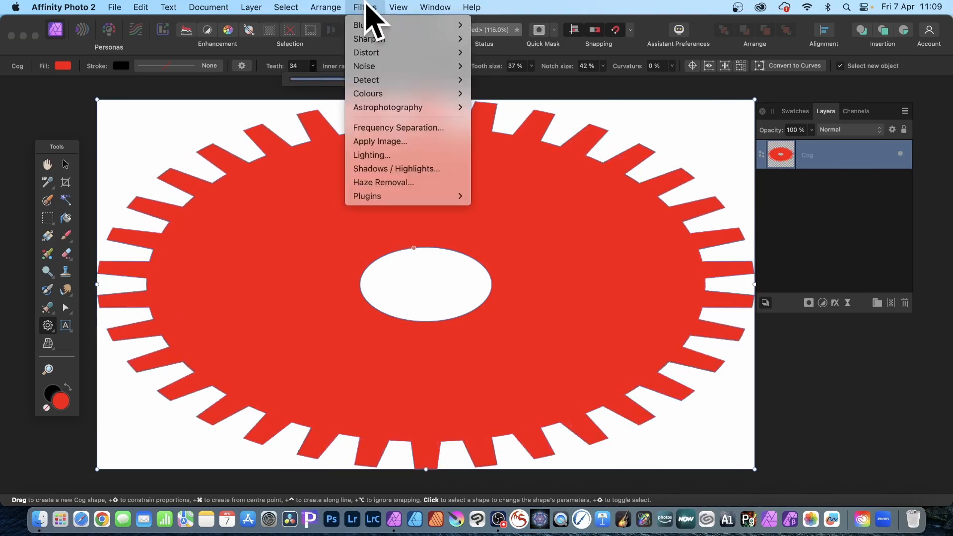
mouse_move(368, 51)
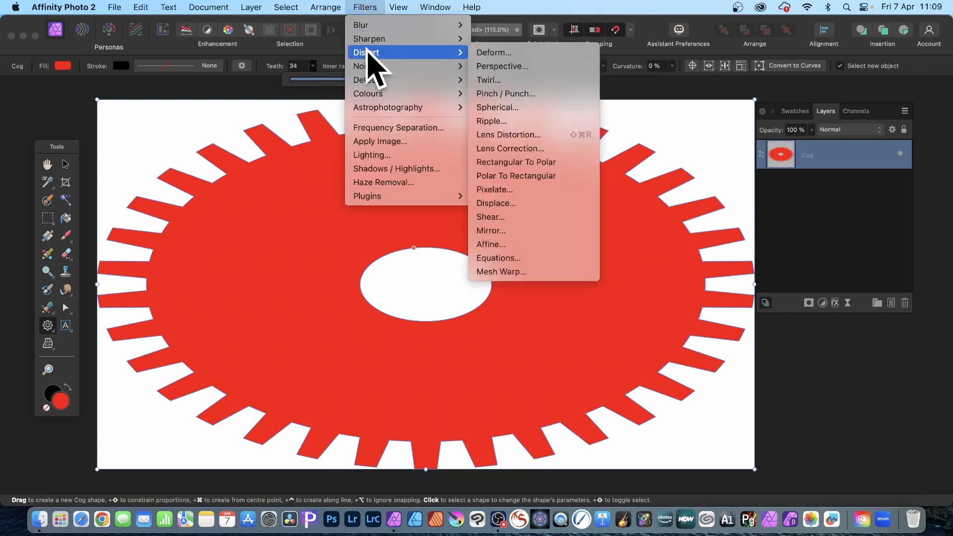
click(549, 257)
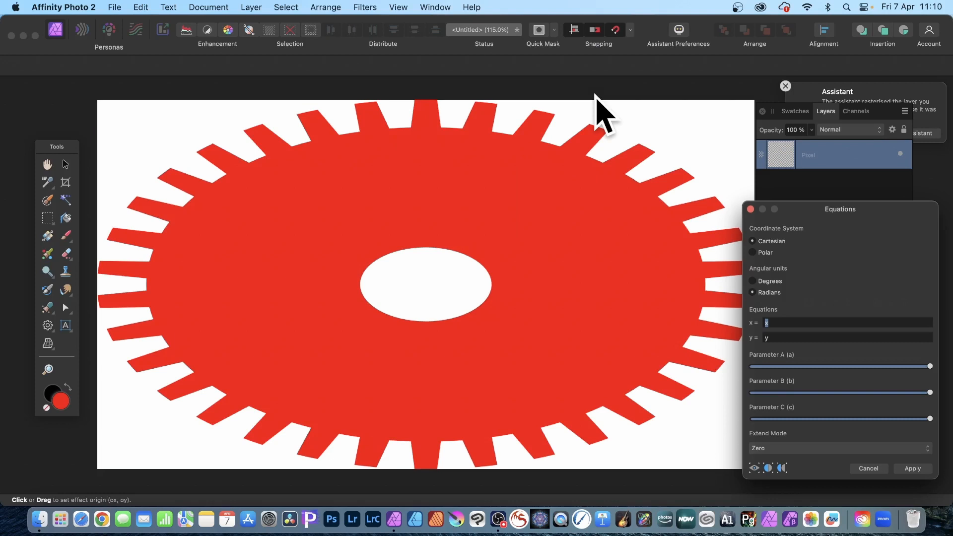
drag(859, 206, 567, 96)
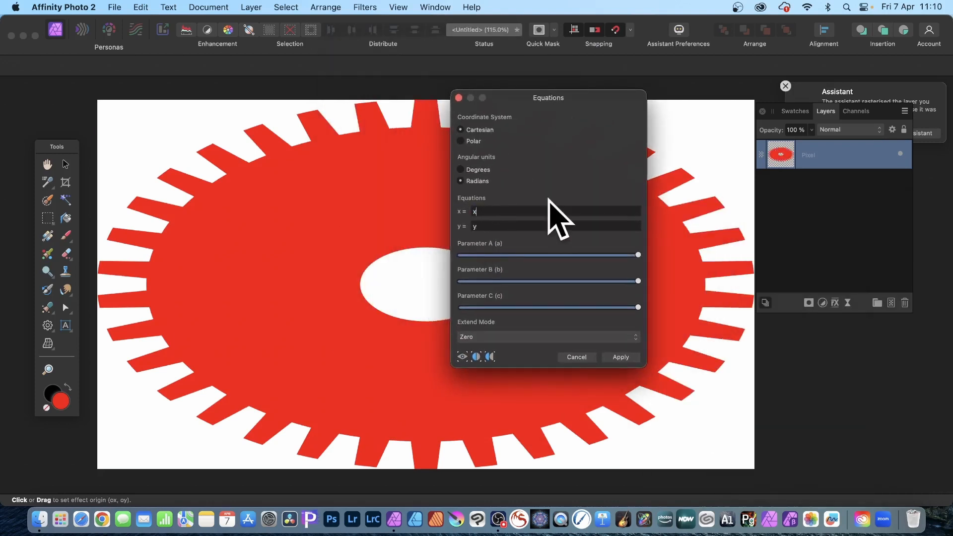
text(*3)
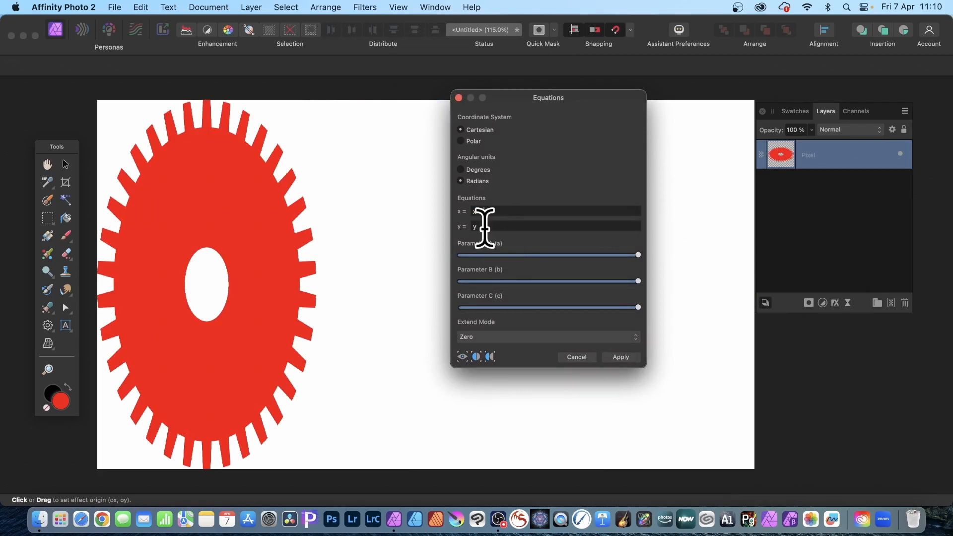
click(536, 227)
text(*3)
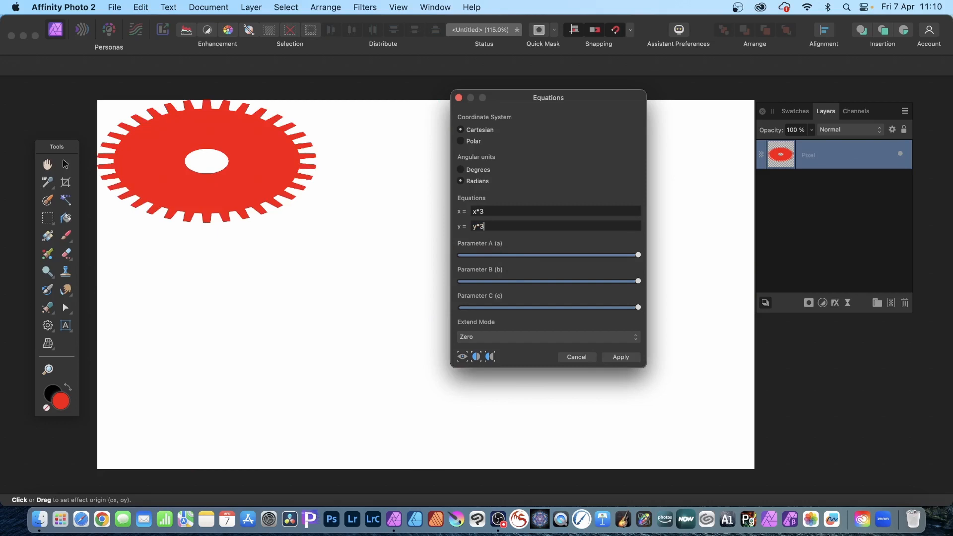
click(519, 337)
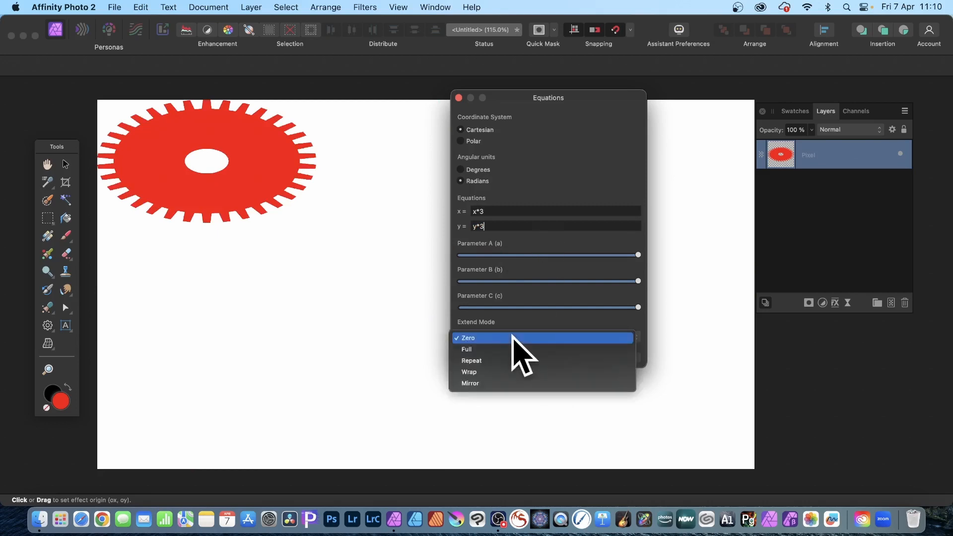
click(492, 383)
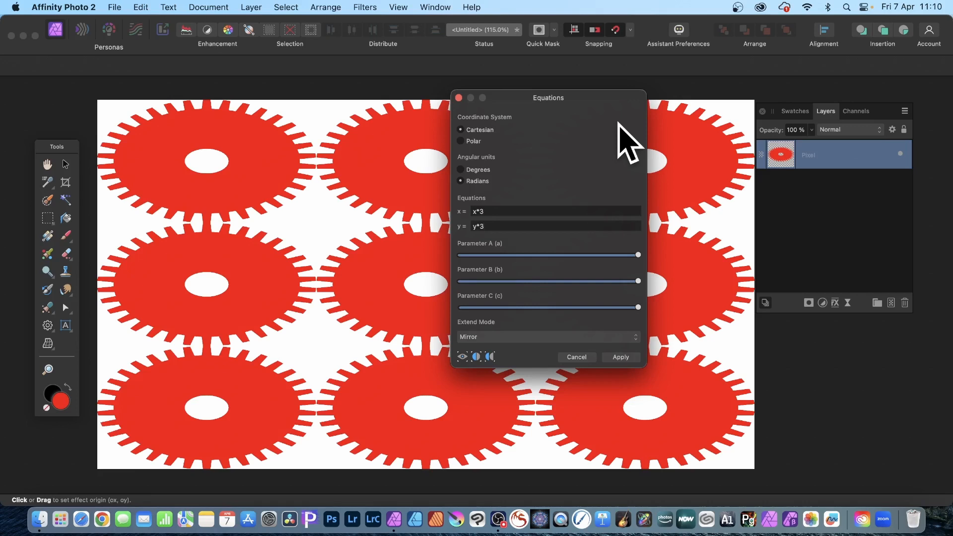
Try x*5 as the x equation, and raise it to x*10.
click(496, 211)
key(BackSpace)
text(5)
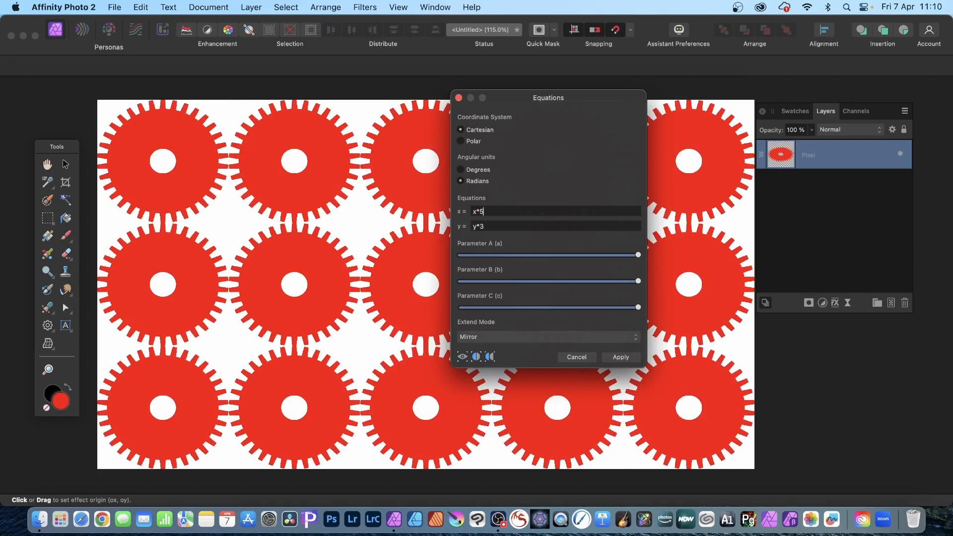
key(BackSpace)
text(10)
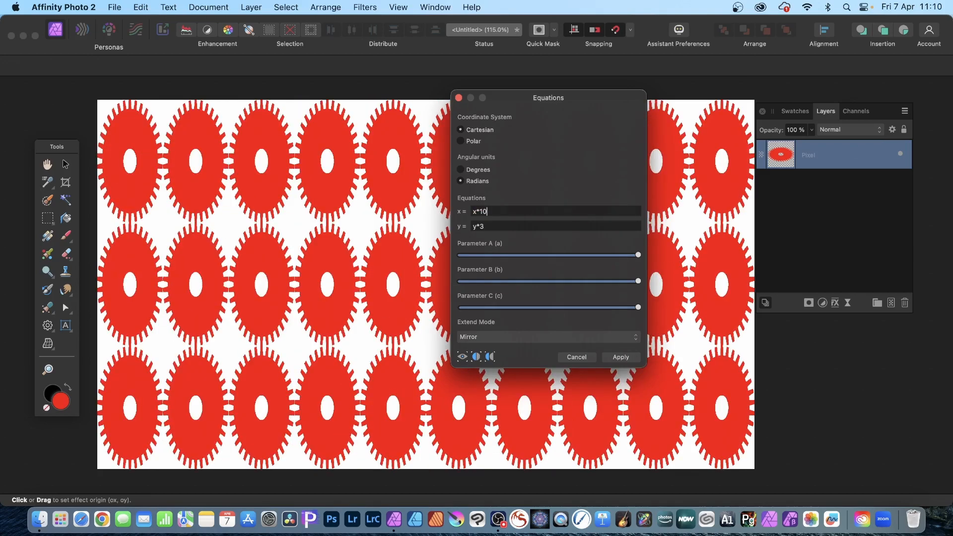
Move the Equations dialog clear of the pattern, and set the y equation to y*10.
drag(553, 99, 428, 225)
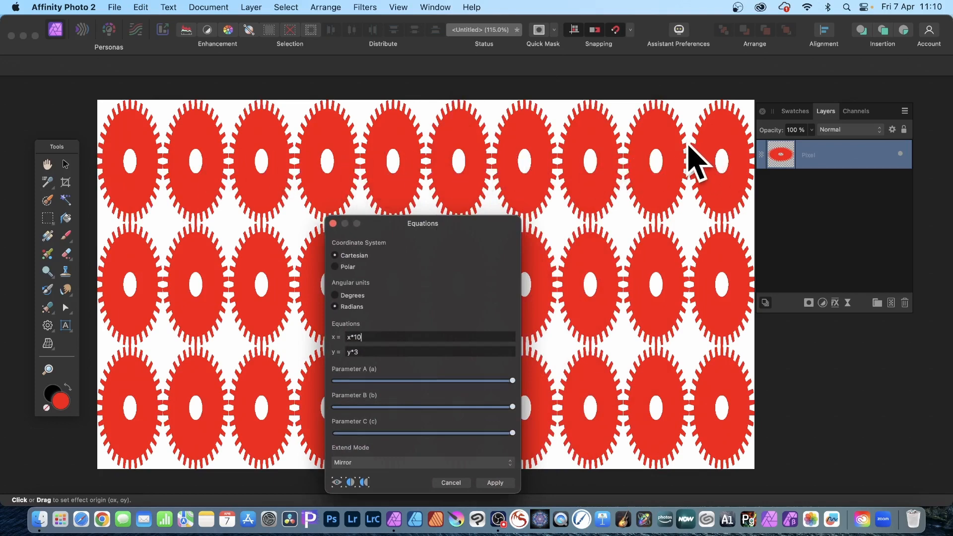
drag(475, 228, 656, 136)
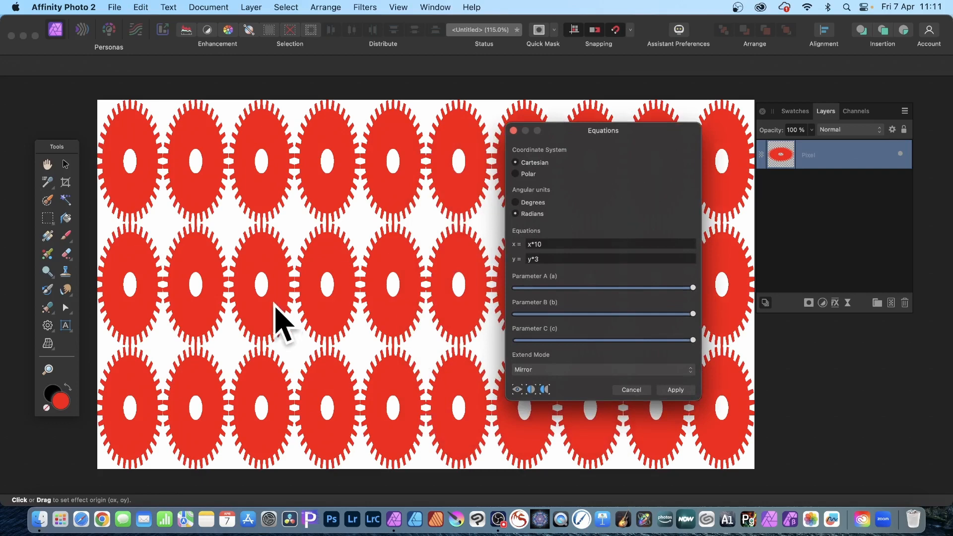
click(579, 259)
key(BackSpace)
text(10)
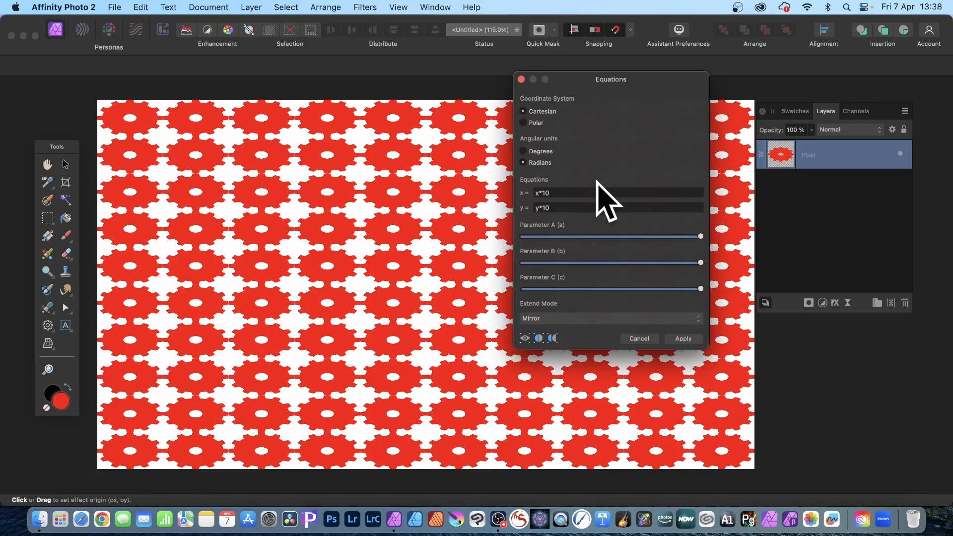
Try the x equations x*10.2 and x*10.6, and restore x*10.
click(557, 192)
text(.2)
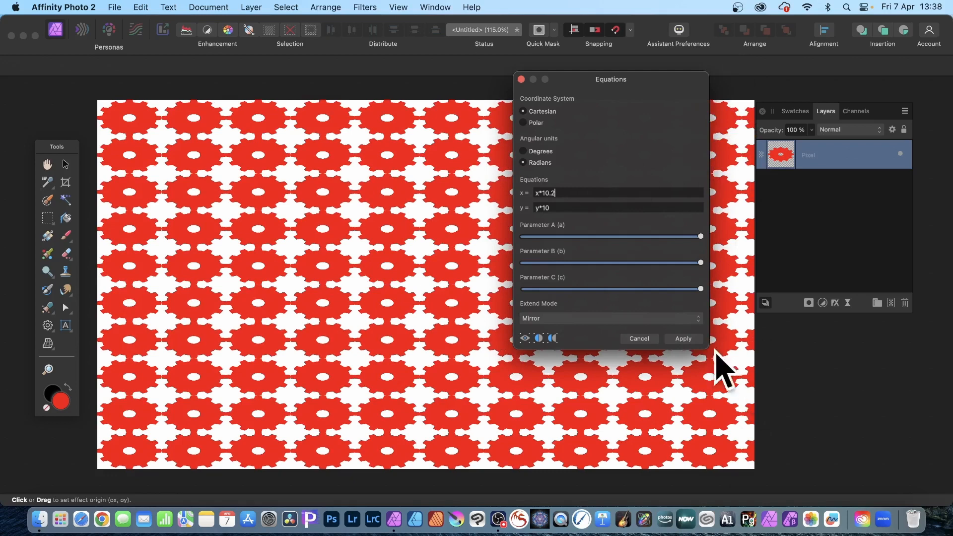
key(BackSpace)
text(6)
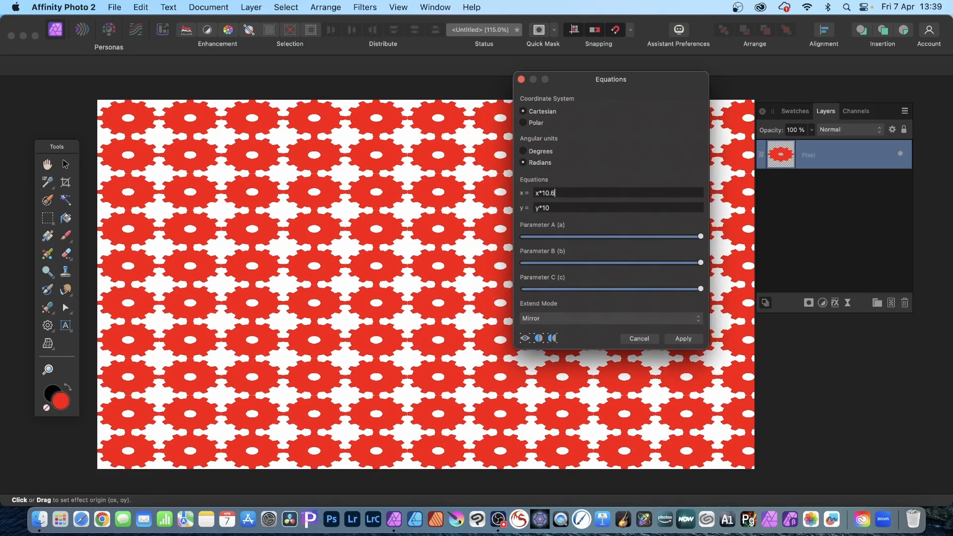
key(BackSpace)
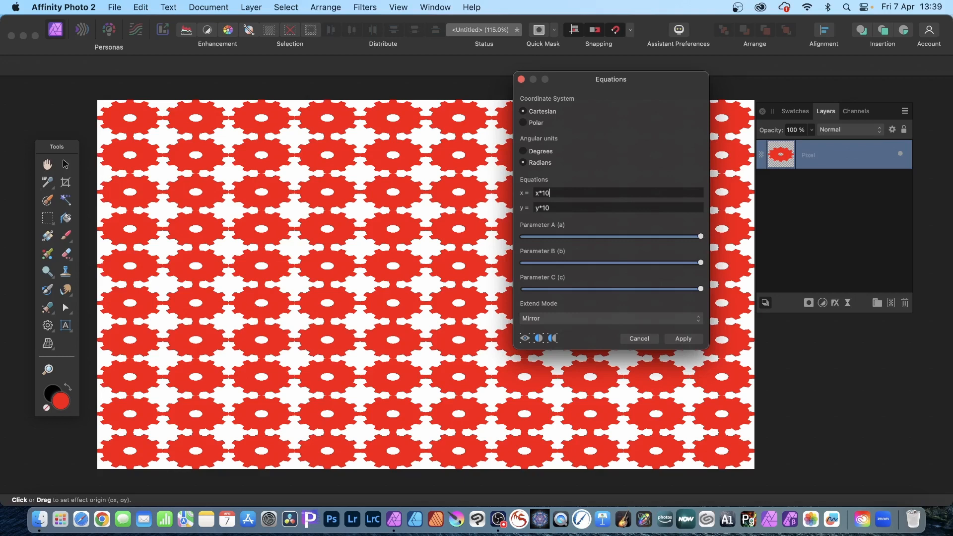
Multiply the x equation by parameter a in parentheses, as x*10*(a).
text(*)
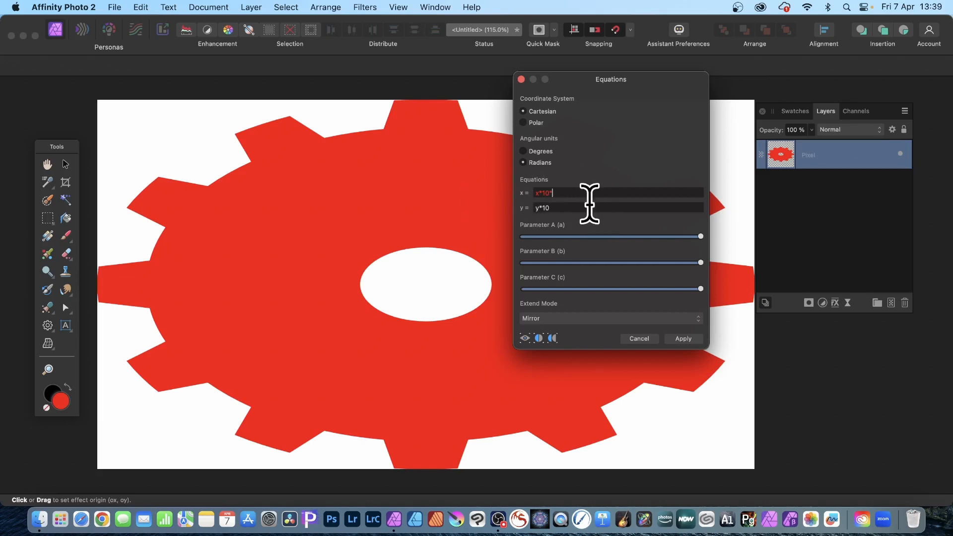
text(a)
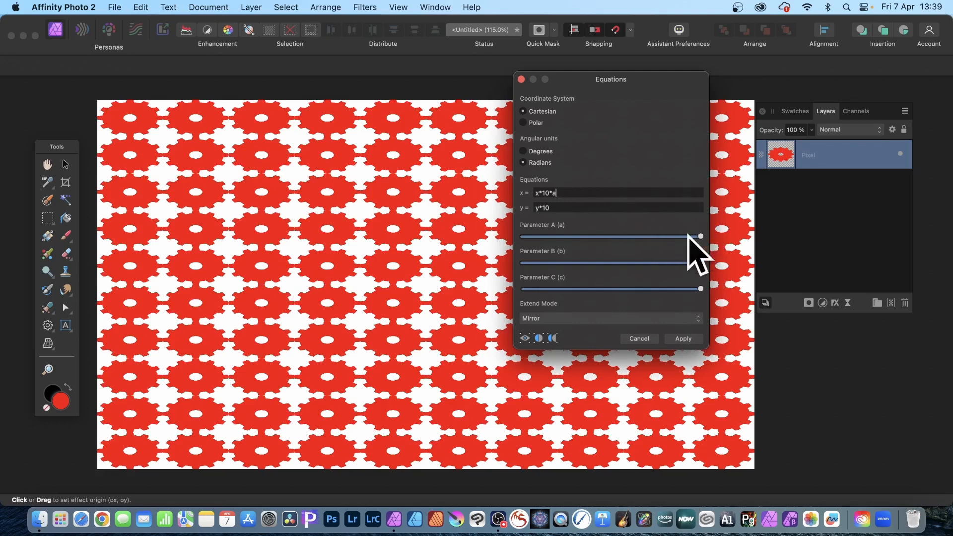
click(576, 193)
key(BackSpace)
text((a)
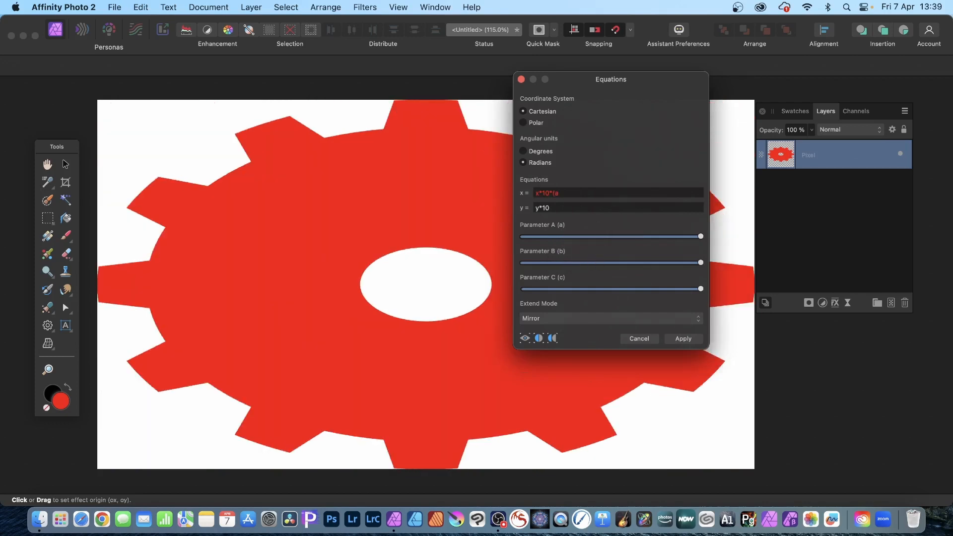
text())
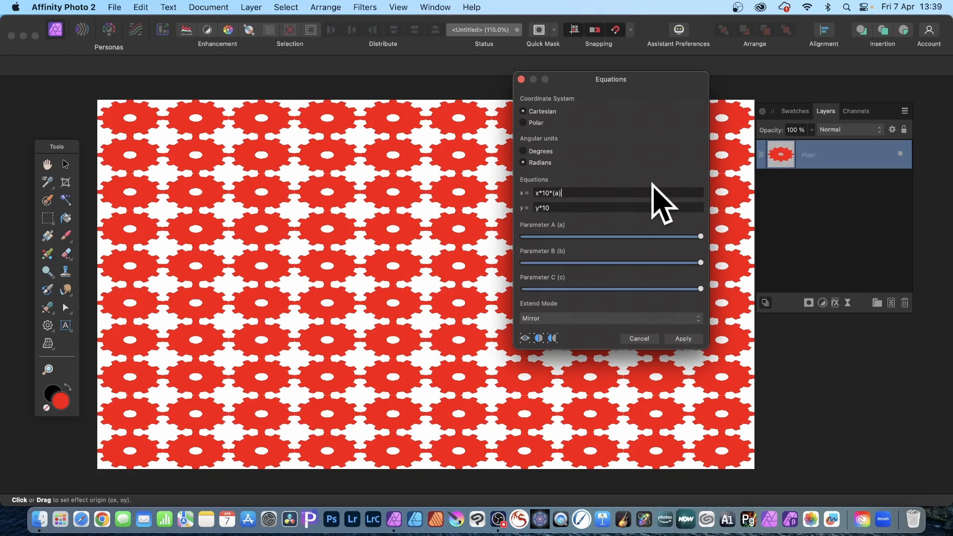
Lower parameter A to just under half of its range, and reduce it to its minimum.
mouse_move(698, 237)
mouse_down()
mouse_move(610, 237)
mouse_move(692, 243)
mouse_move(702, 231)
mouse_up()
drag(701, 238, 596, 237)
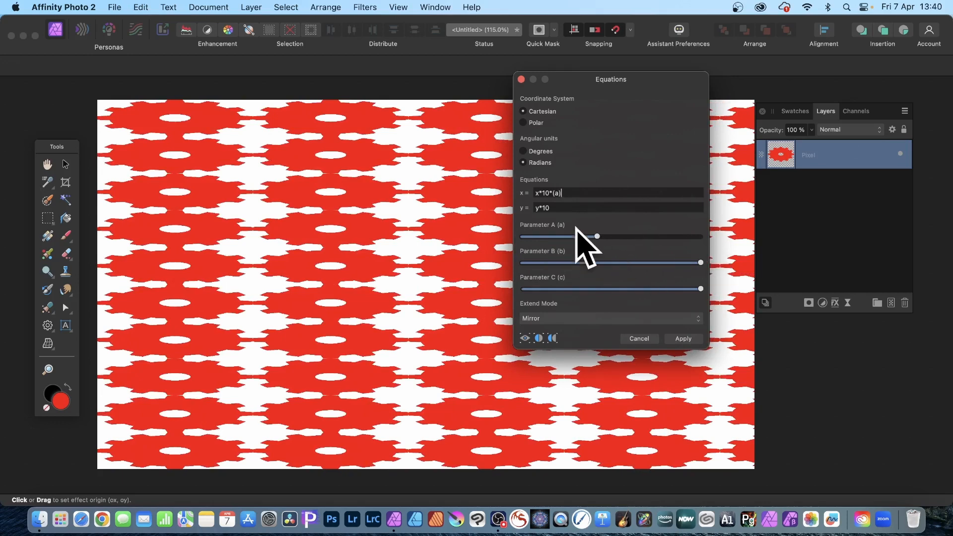
drag(598, 236, 605, 237)
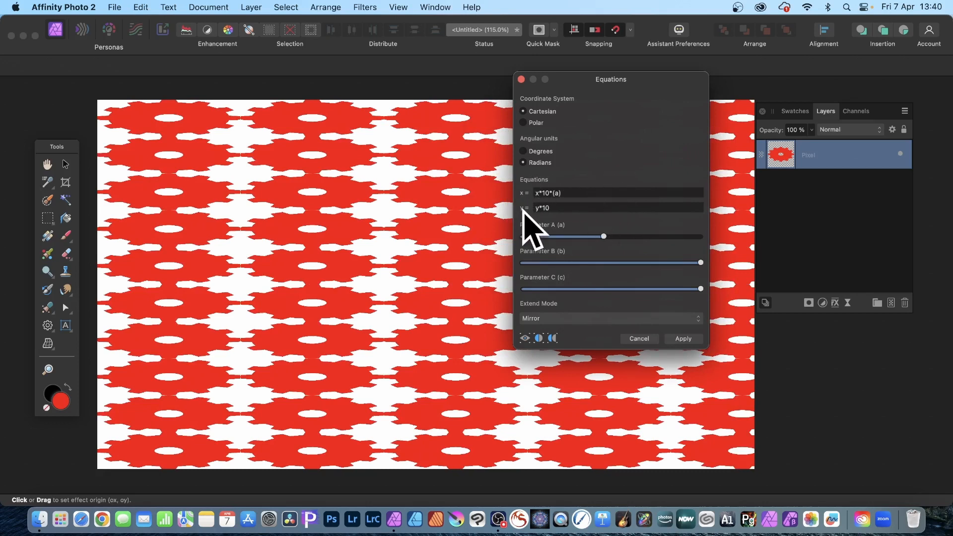
drag(603, 237, 524, 237)
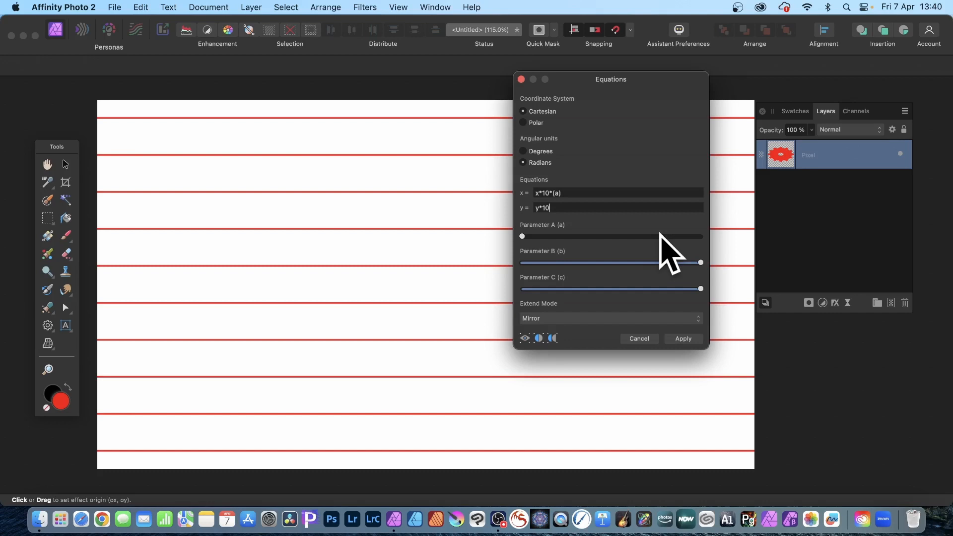
Try the y equations y*100 and y*50, and restore y*10.
text(0)
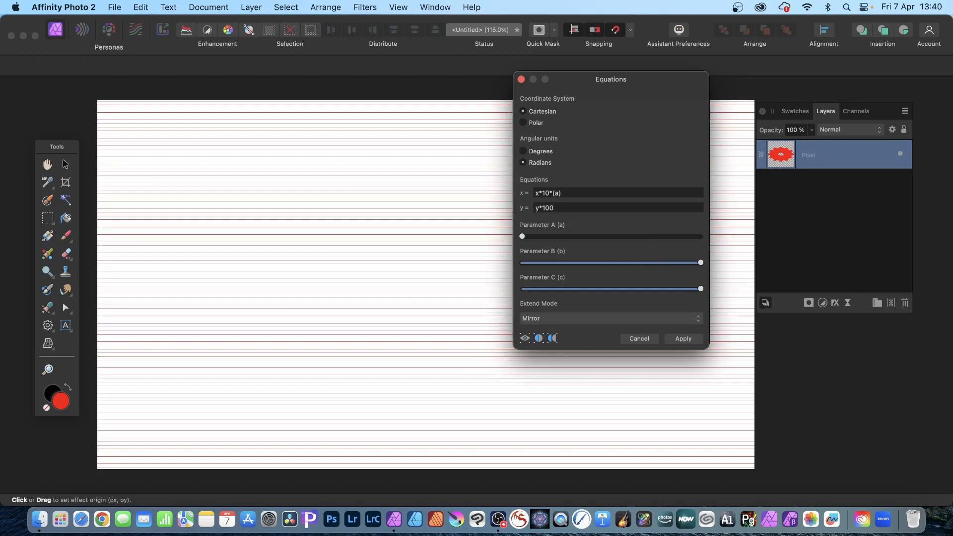
key(BackSpace)
key(BackSpace)
key(BackSpace)
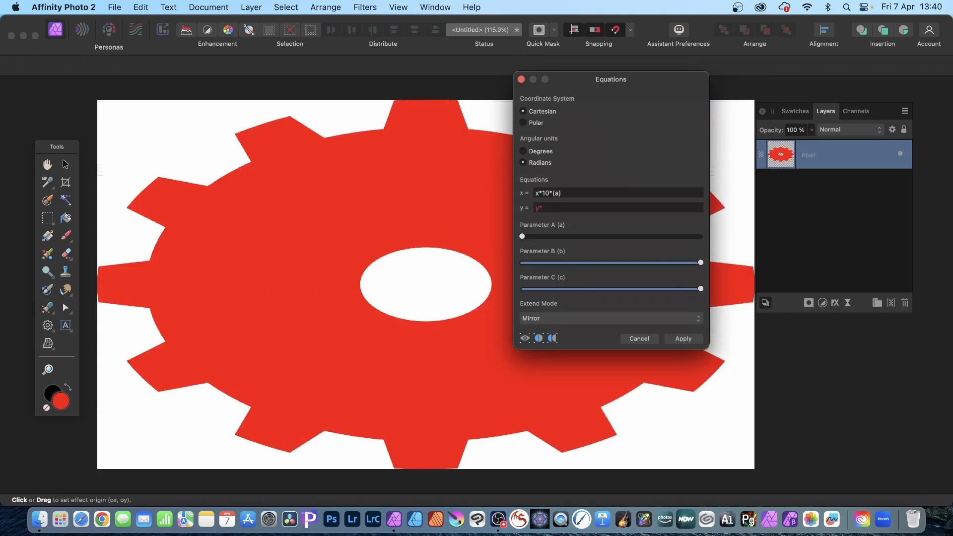
text(50)
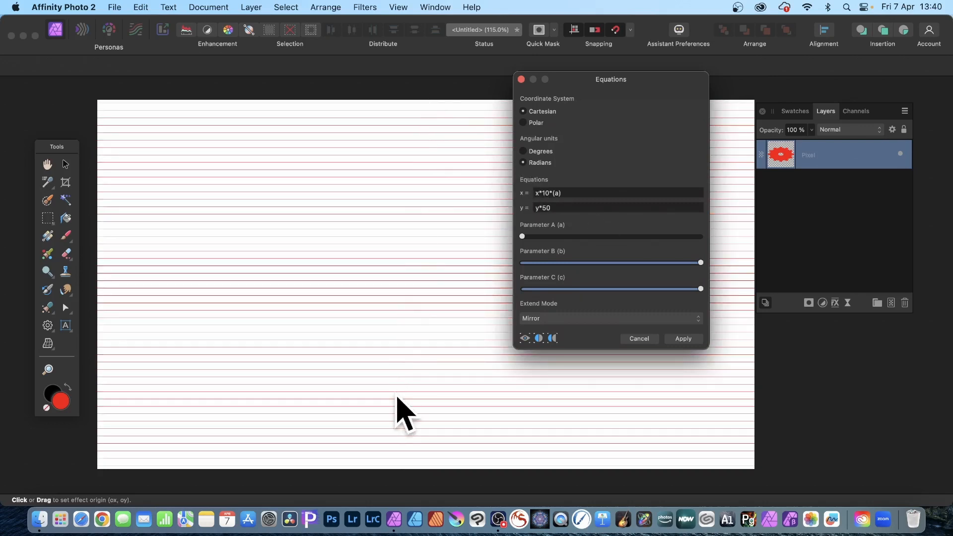
click(546, 208)
key(BackSpace)
key(BackSpace)
text(10)
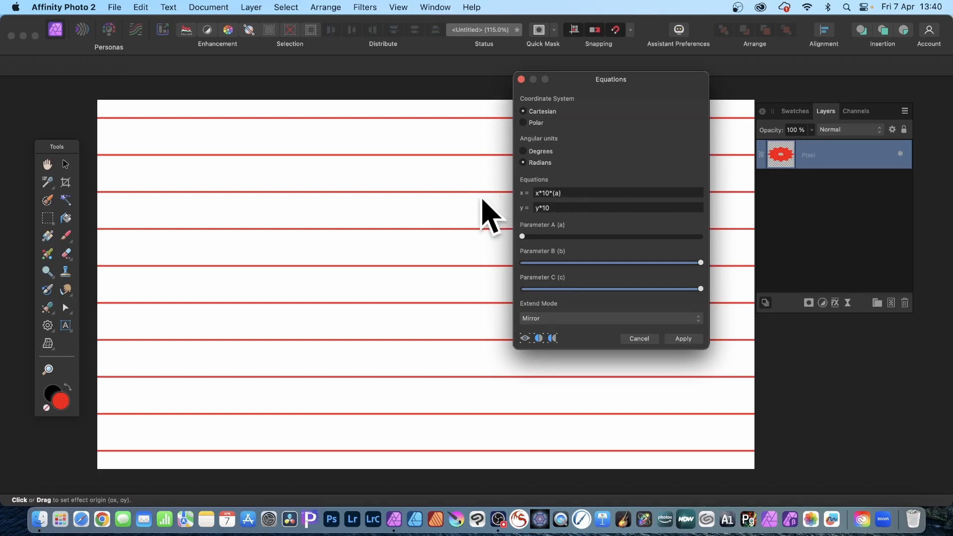
Set the y equation to y*100*b, and lower parameter B close to its minimum.
click(553, 207)
text(*b)
key(BackSpace)
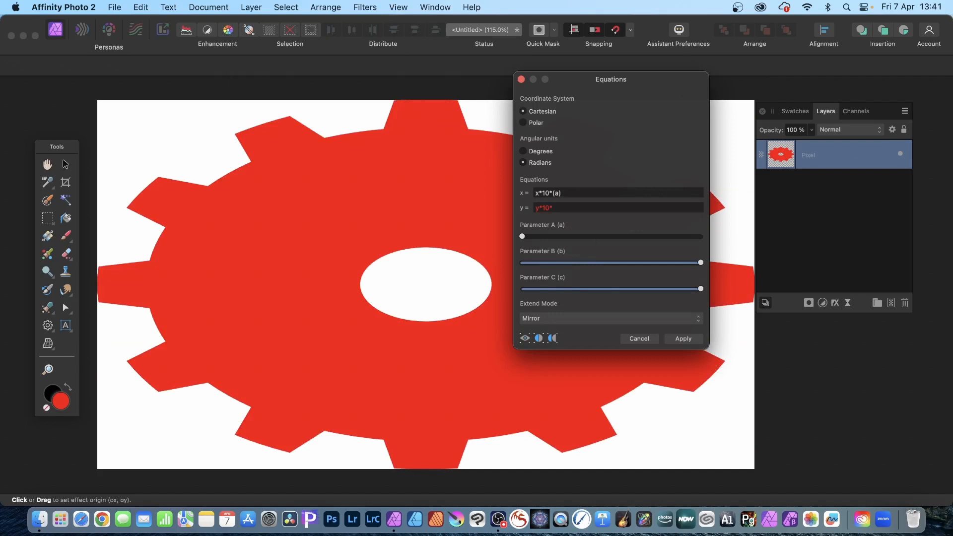
text(b)
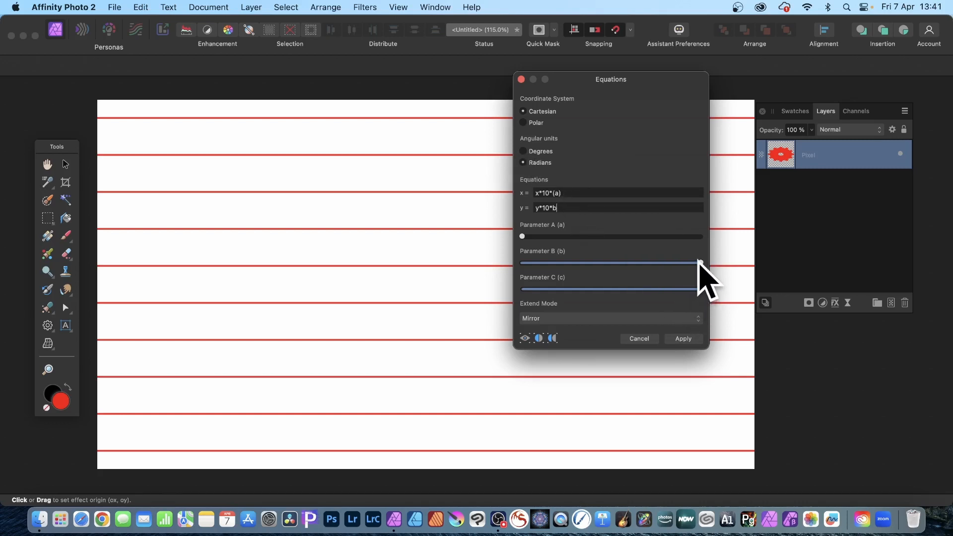
mouse_move(698, 262)
mouse_down()
mouse_move(560, 260)
mouse_move(700, 262)
mouse_up()
text(0)
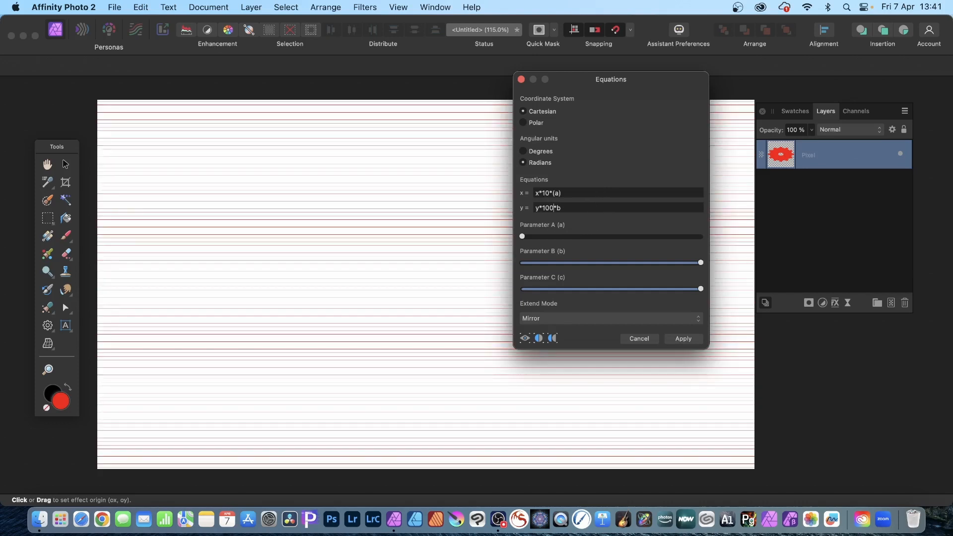
drag(700, 263, 534, 259)
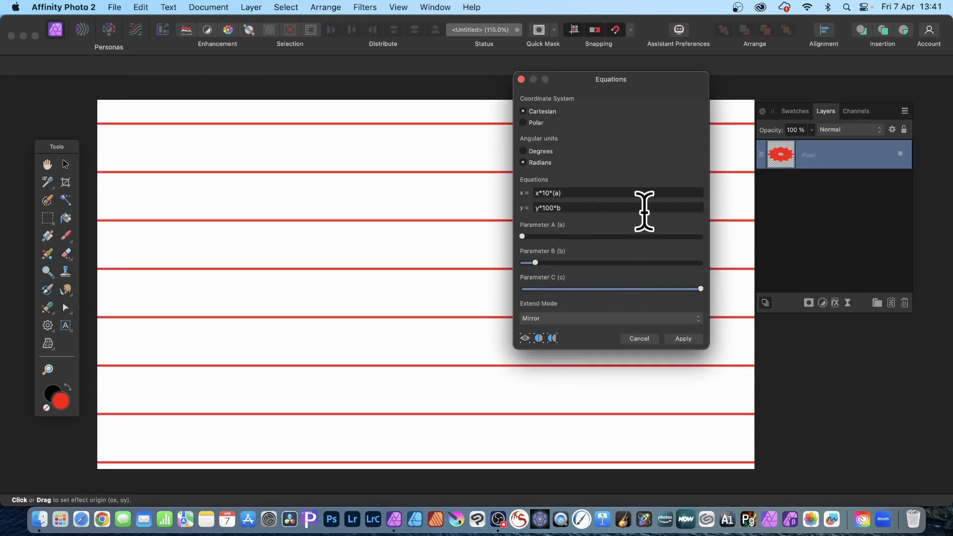
Remove parameters a and b from the equations, restoring x*10 and y*10.
key(BackSpace)
key(BackSpace)
key(BackSpace)
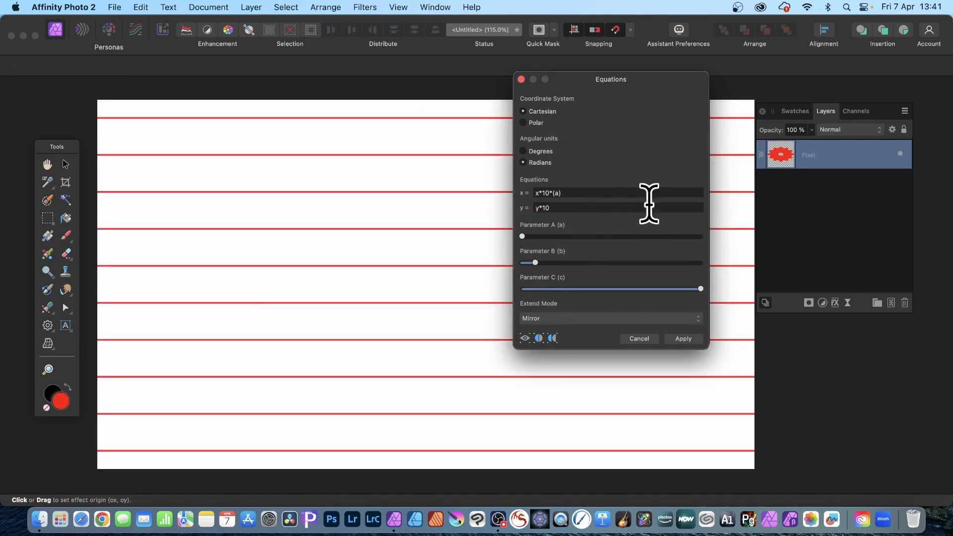
click(564, 195)
key(BackSpace)
key(BackSpace)
key(BackSpace)
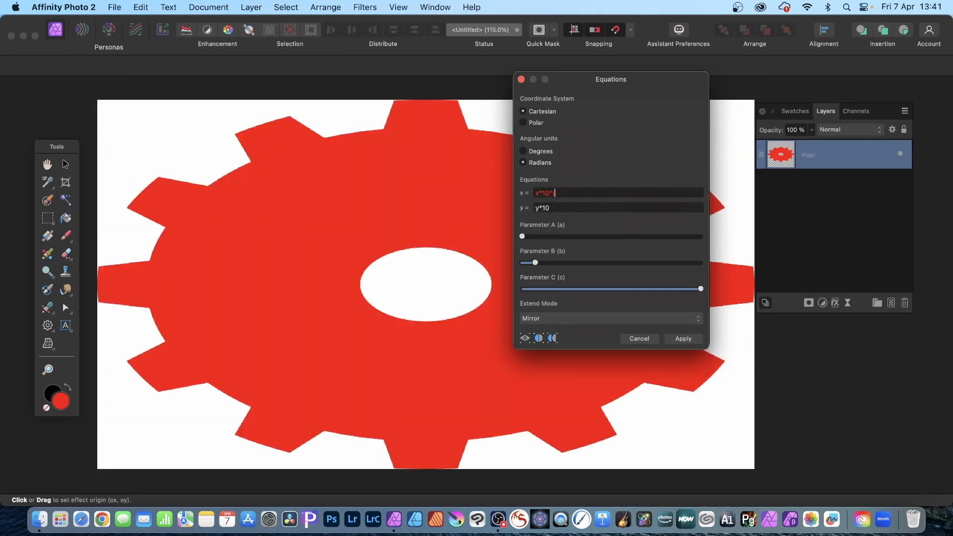
key(BackSpace)
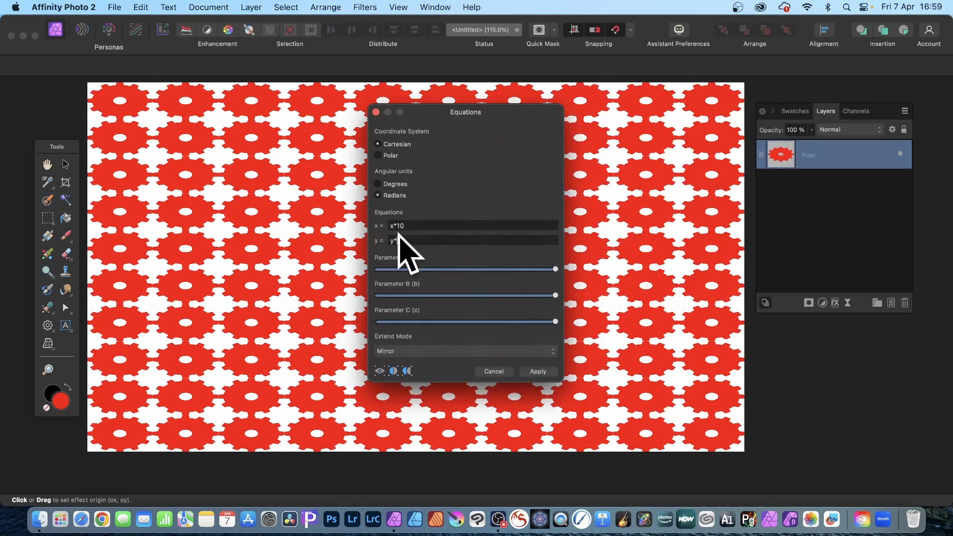
Set the x equation to (x+y)*10, keeping the y equation at y*10.
text(10)
key(Left)
key(Left)
text(()
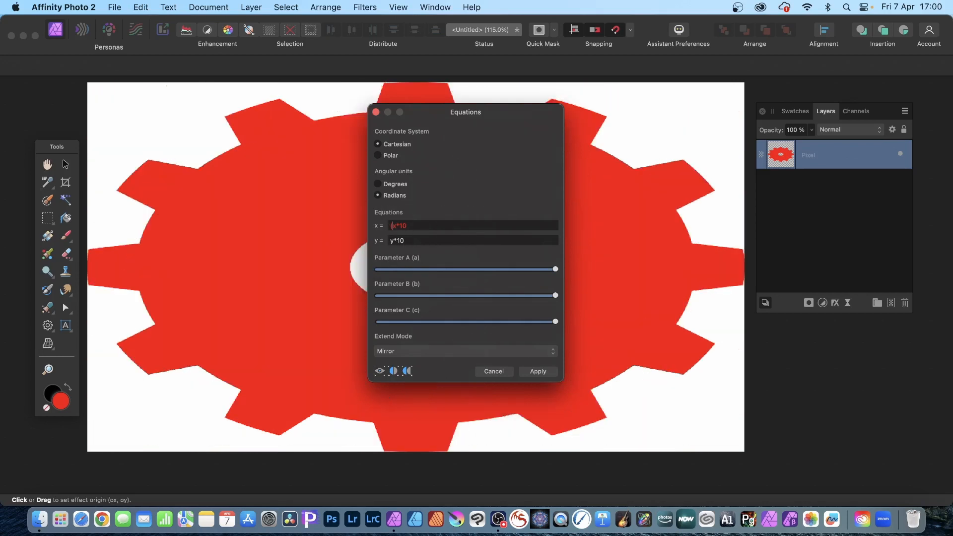
key(Right)
text(+y))
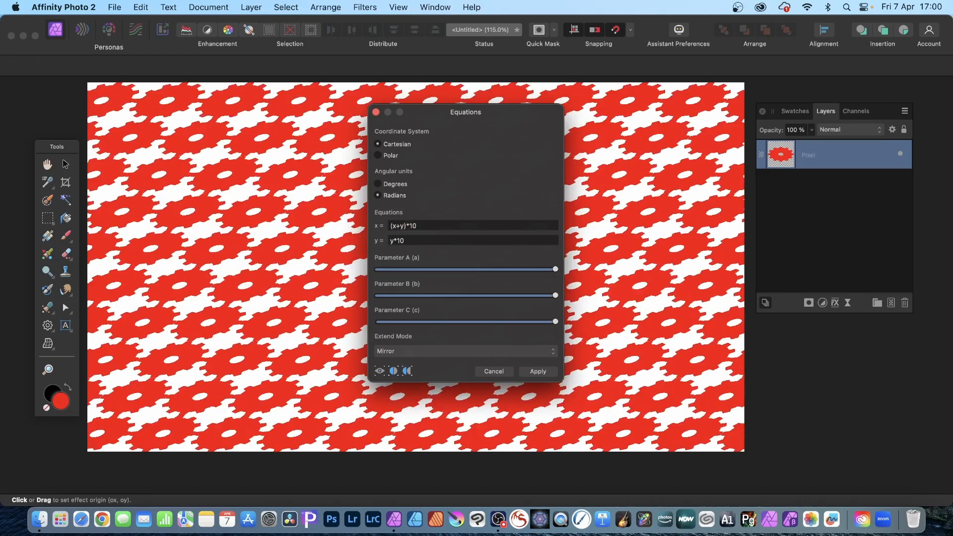
Try the y equations x*10 and (y+x)*10.
click(393, 241)
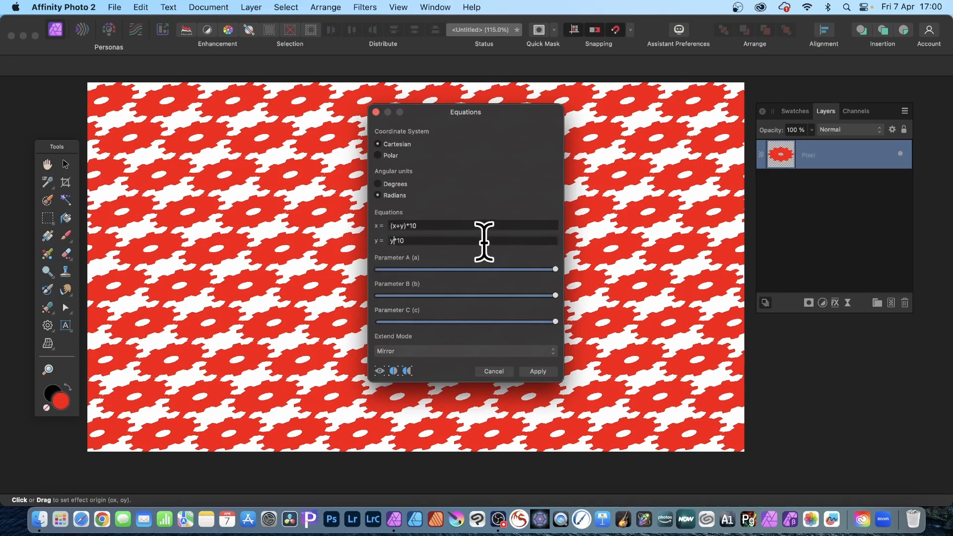
key(BackSpace)
text(x)
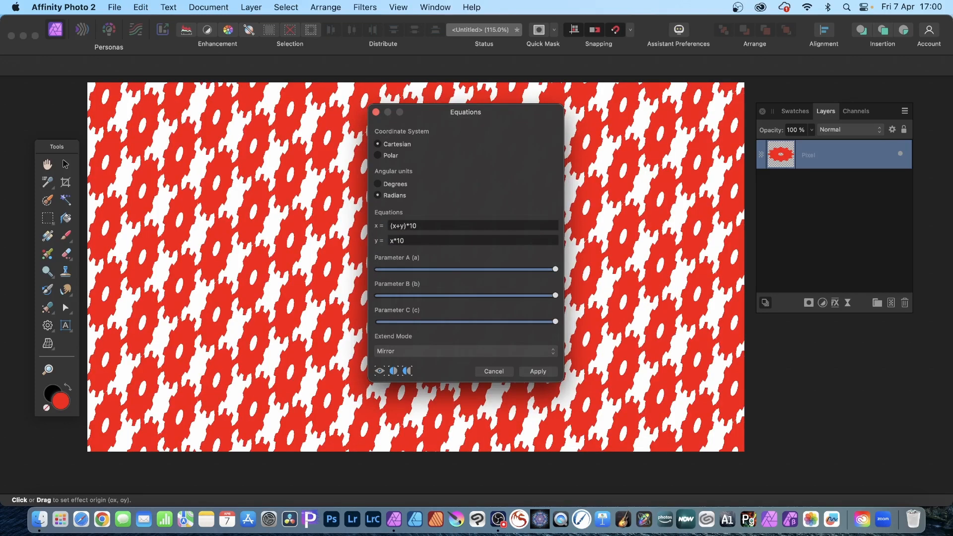
key(BackSpace)
text(()
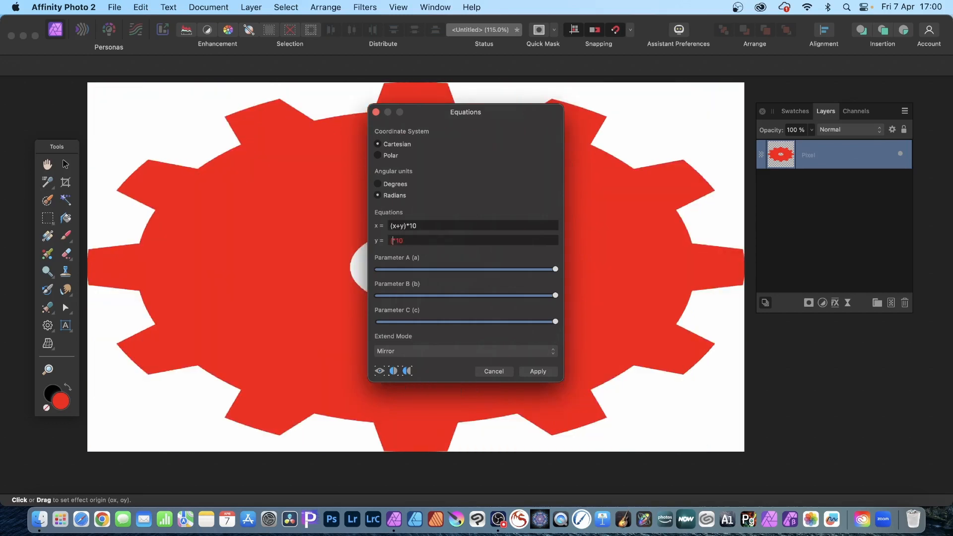
text(y+x))
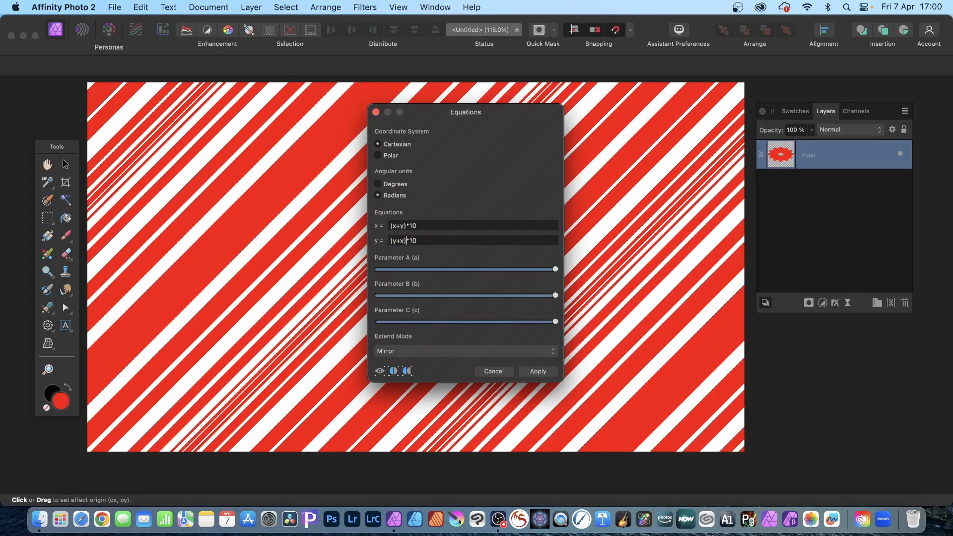
Restore the y equation to y*10, and raise its multiplier to make it y*20.
key(BackSpace)
key(BackSpace)
key(BackSpace)
key(BackSpace)
key(BackSpace)
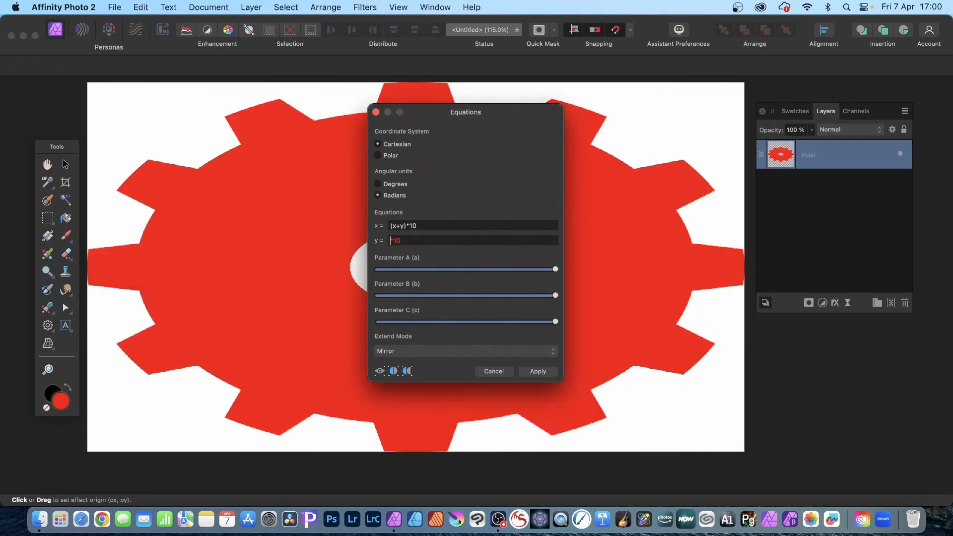
text(y)
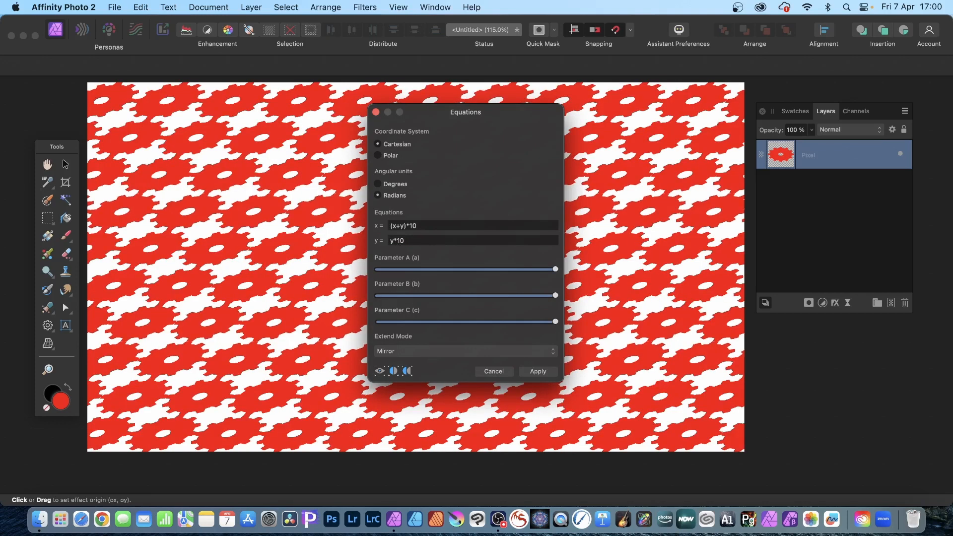
key(BackSpace)
text(2)
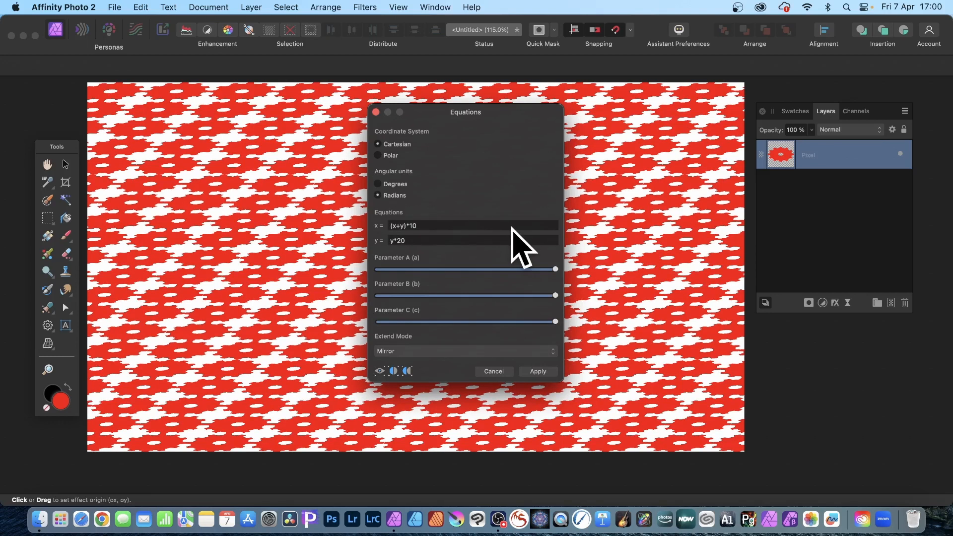
Compare (x-y)*10 with (x+y)*10 in the x equation, and set it to (x-y)*10.
key(BackSpace)
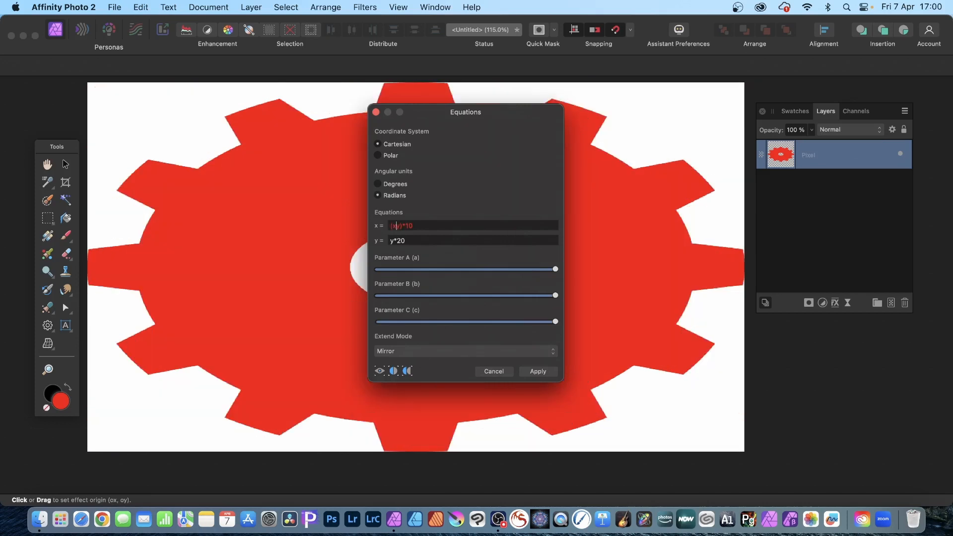
text(-)
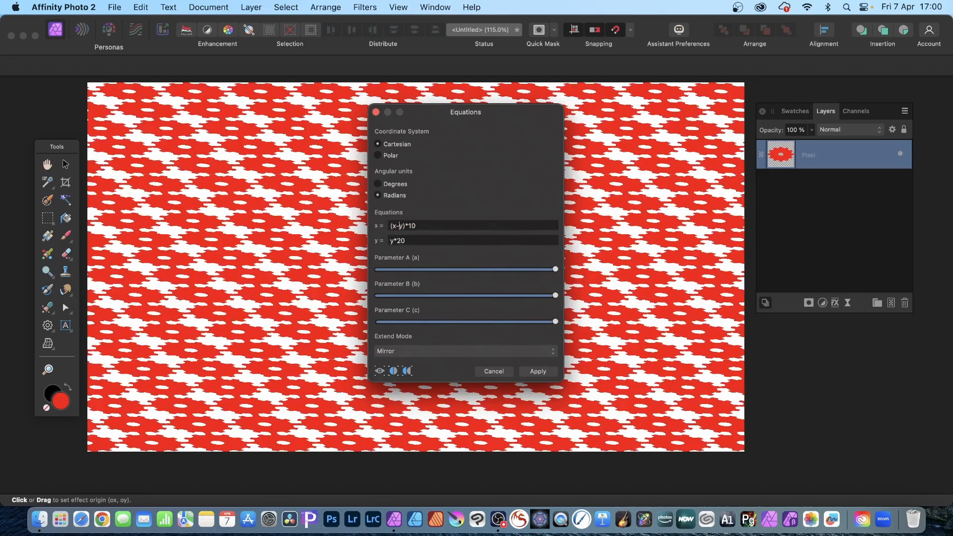
key(BackSpace)
text(+)
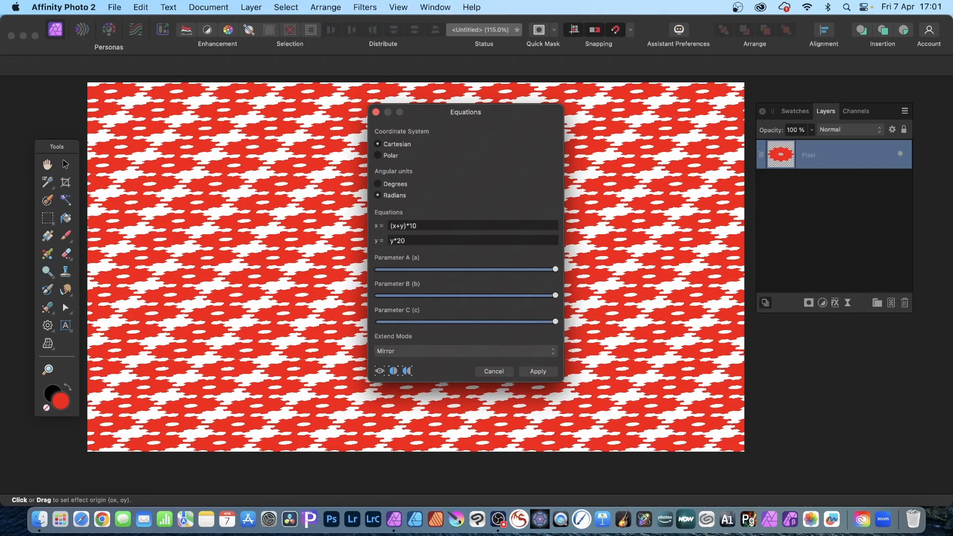
key(BackSpace)
text(-)
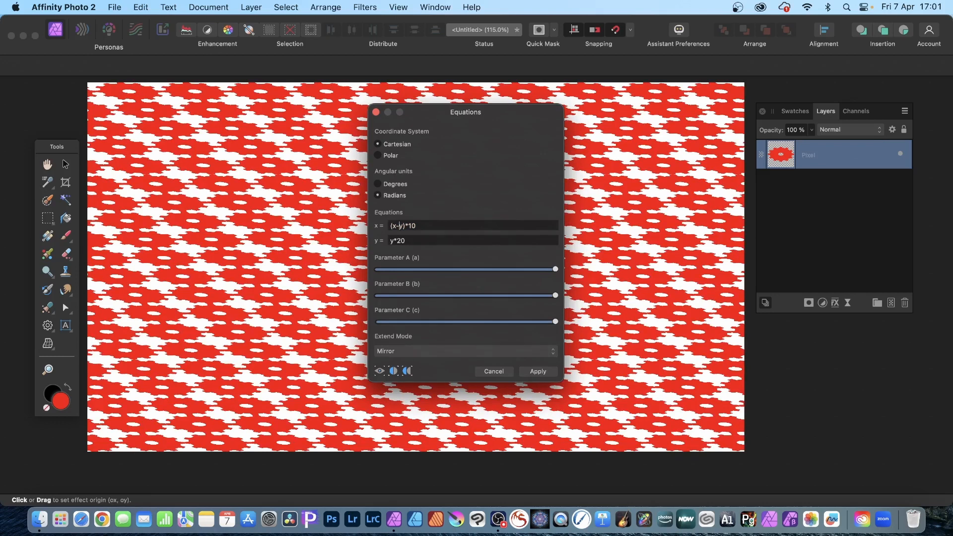
Try the x equation (x-2*y)*10, and set it to (x-4*y)*10.
text(2*)
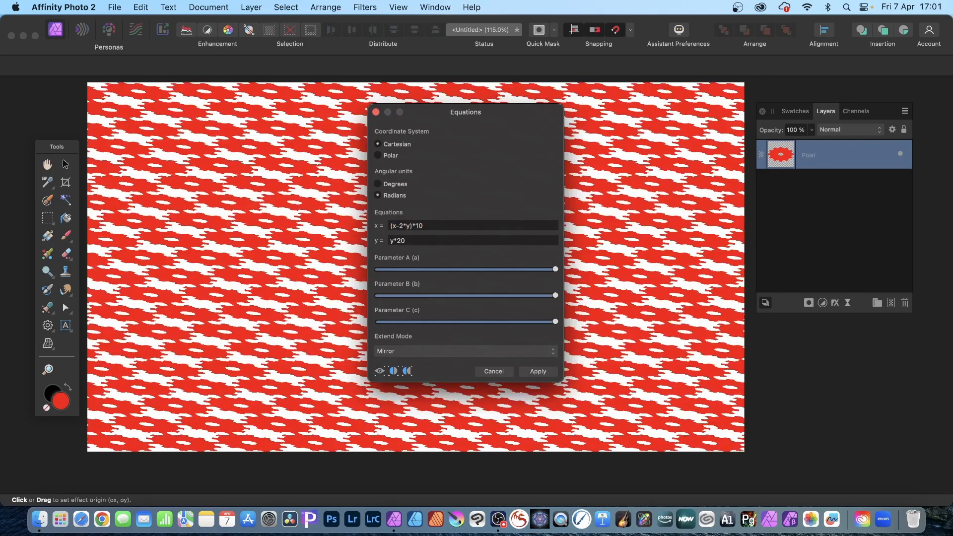
key(BackSpace)
key(BackSpace)
text(4)
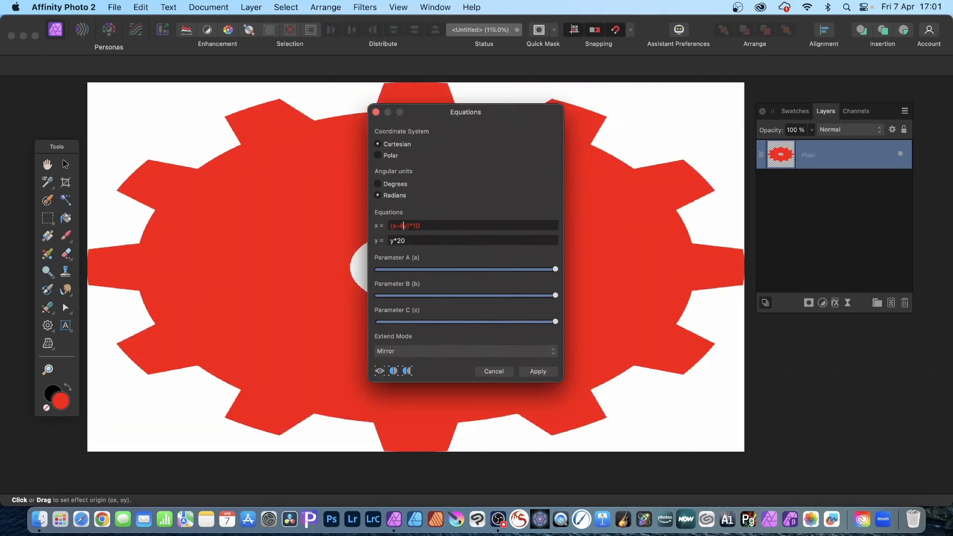
text(*)
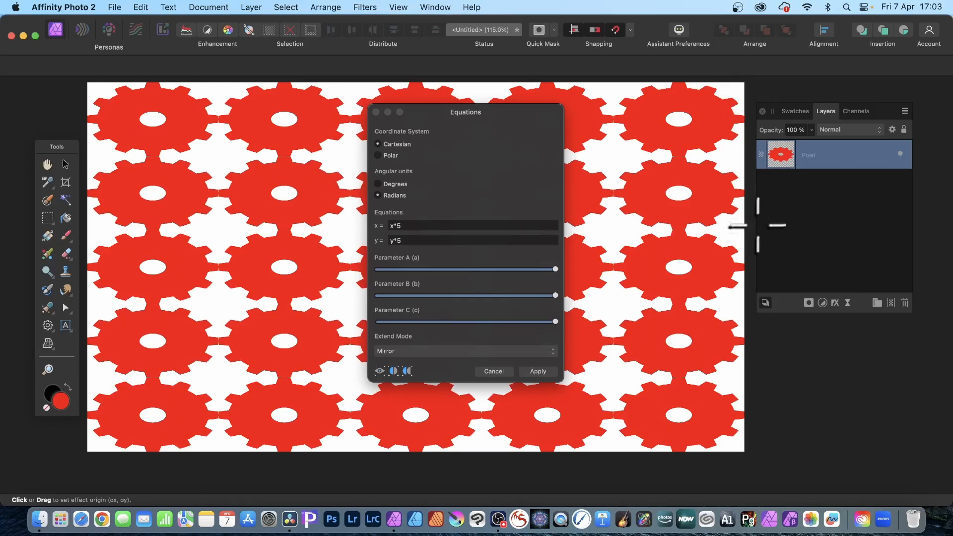
Add offsets to the equations, trying x*5+200 and setting x*5+300 and y*5+400.
click(416, 226)
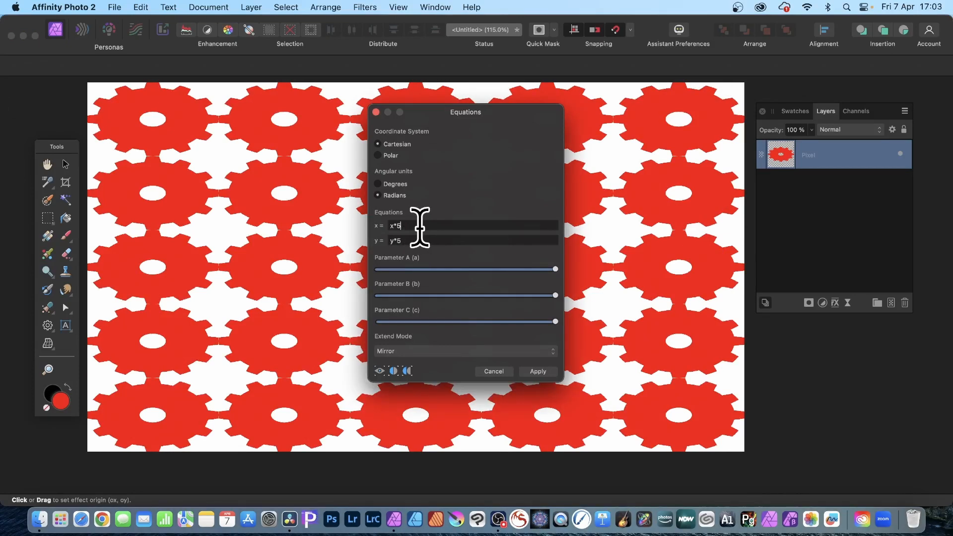
text(+)
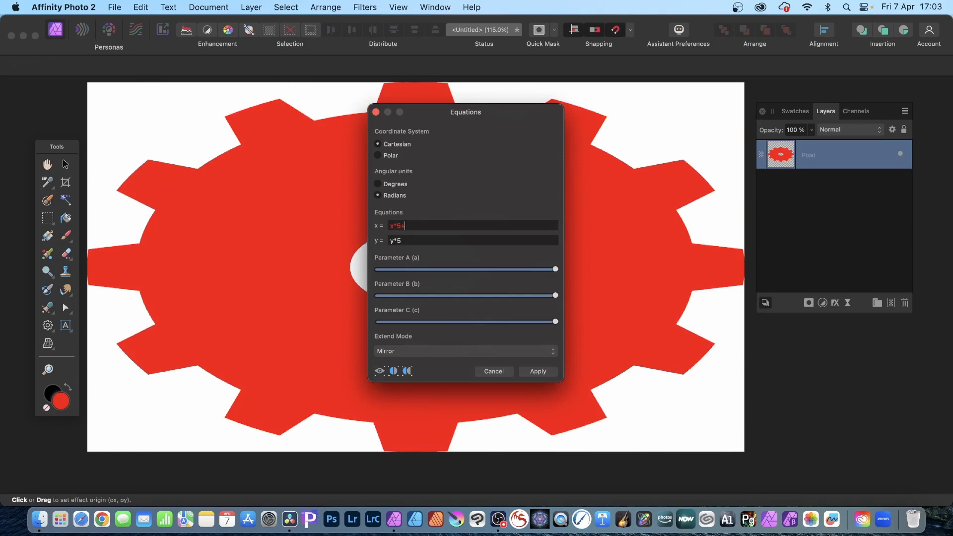
text(200)
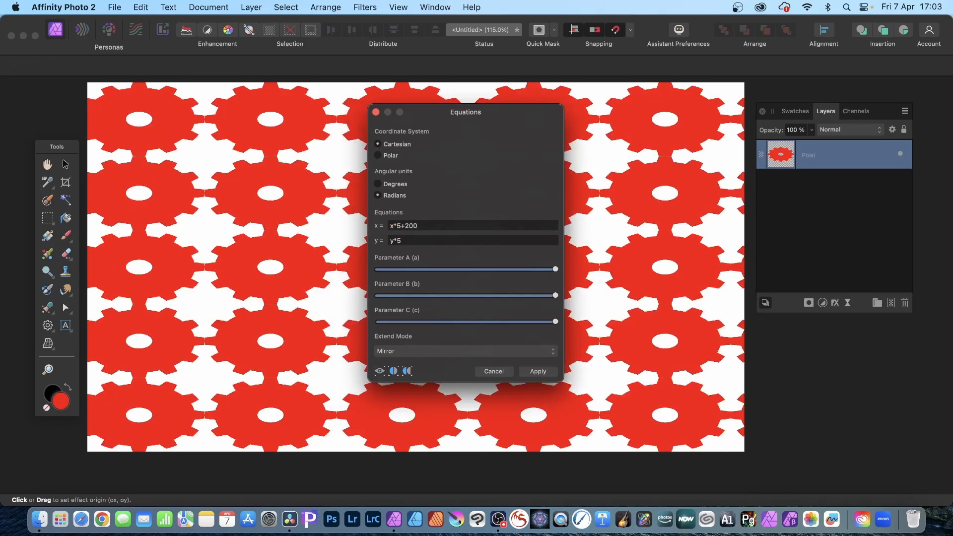
key(BackSpace)
key(BackSpace)
key(BackSpace)
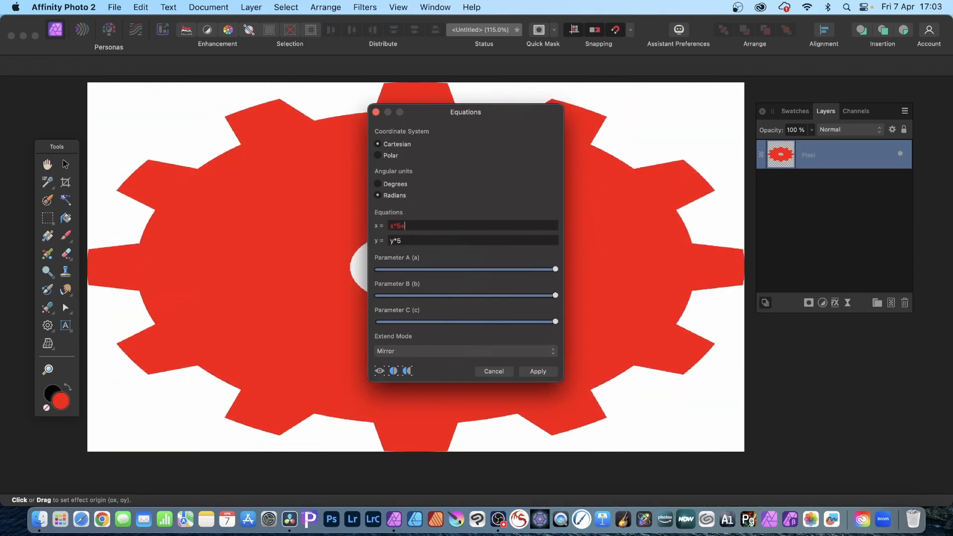
text(300)
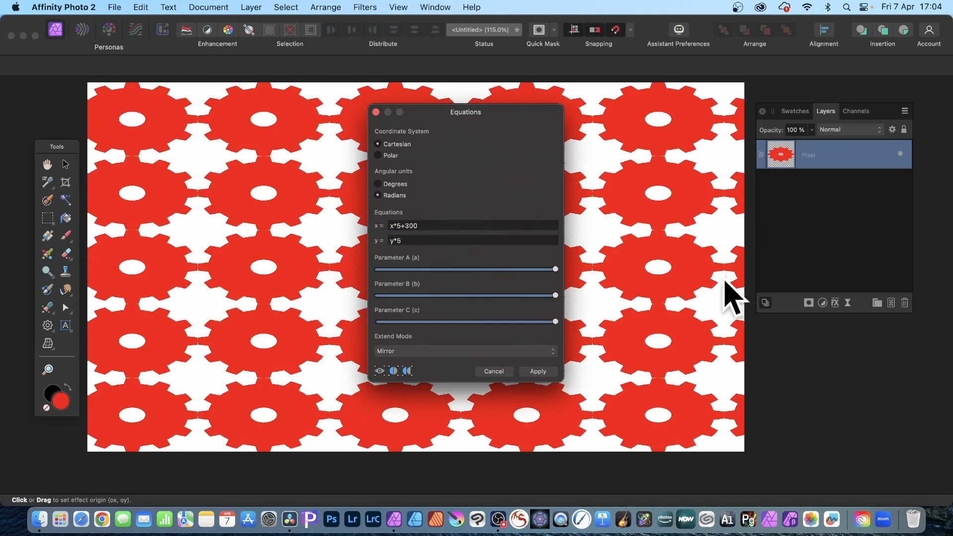
click(428, 241)
text(+400)
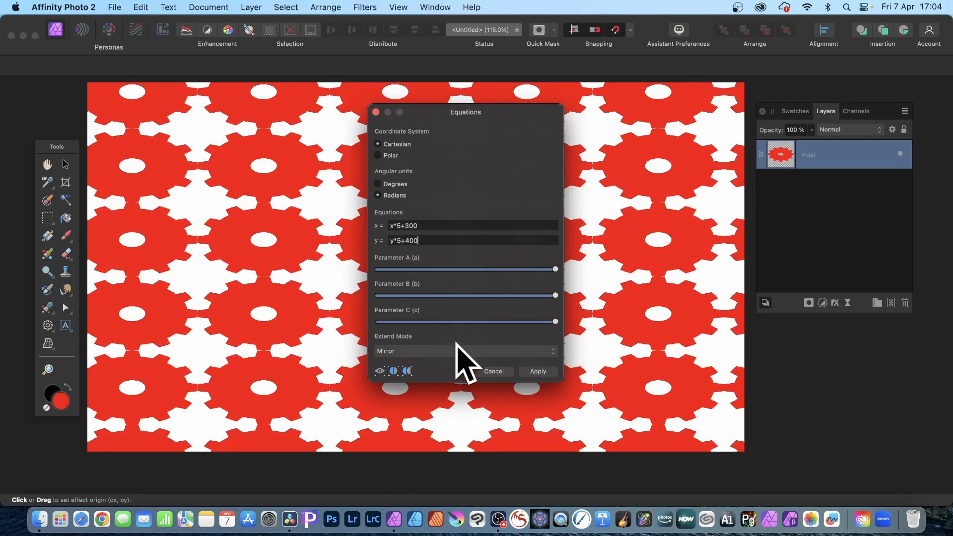
Replace the numeric offsets with width and height variables, setting x*5+w and y*5+h.
click(426, 236)
key(BackSpace)
key(BackSpace)
key(BackSpace)
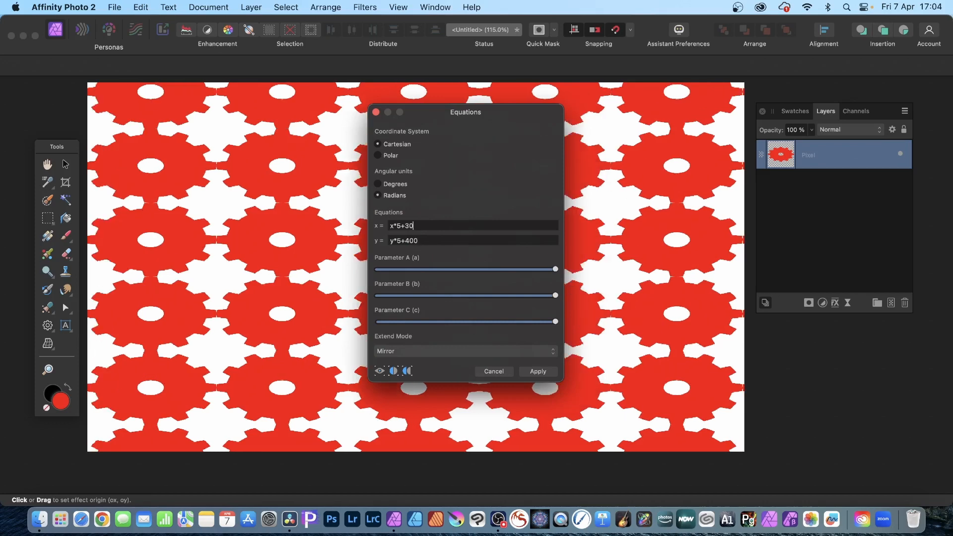
text(w)
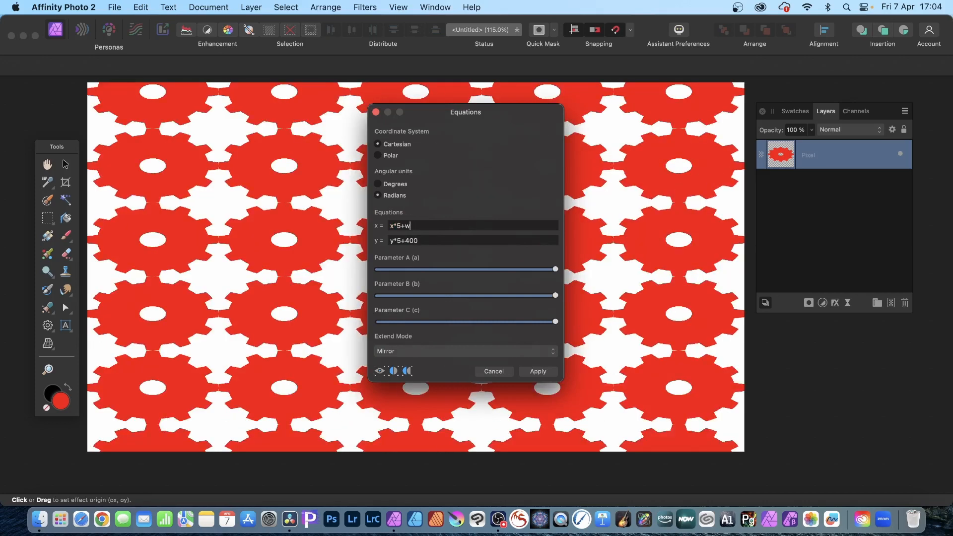
click(422, 242)
key(BackSpace)
key(BackSpace)
key(BackSpace)
text(h)
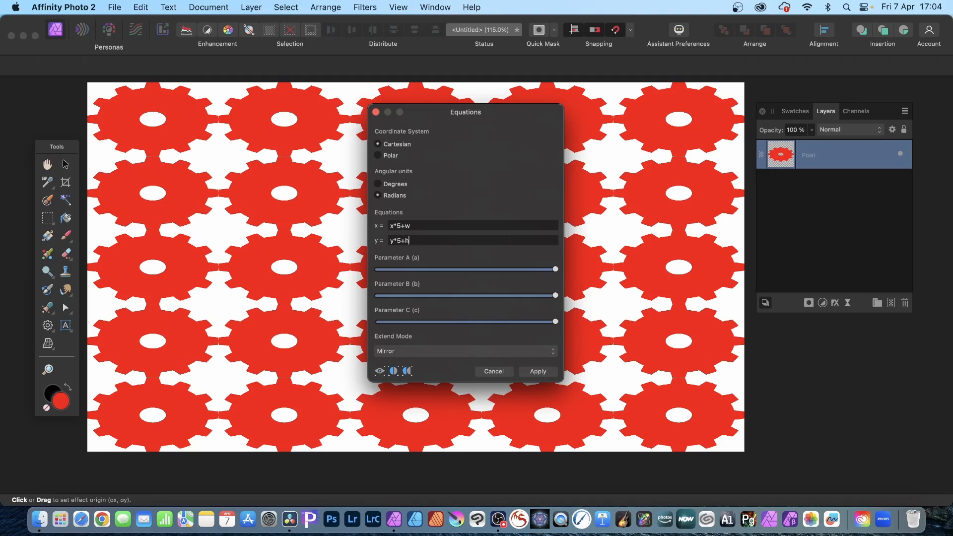
Multiply the offsets by parameters a and b, setting x*5+w*a and y*5+h*b.
click(420, 225)
text(*a)
key(Tab)
click(430, 241)
text(*b)
Lower parameter A to just under half, reduce parameter B slightly, and raise parameter A to about 60% of its range.
drag(555, 270, 458, 267)
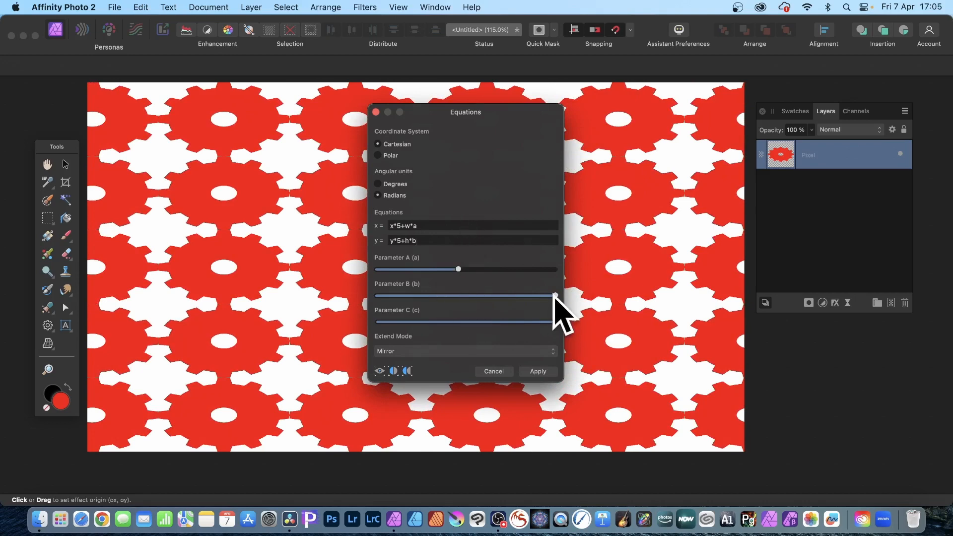
mouse_move(555, 295)
mouse_down()
mouse_move(394, 294)
mouse_move(543, 295)
mouse_up()
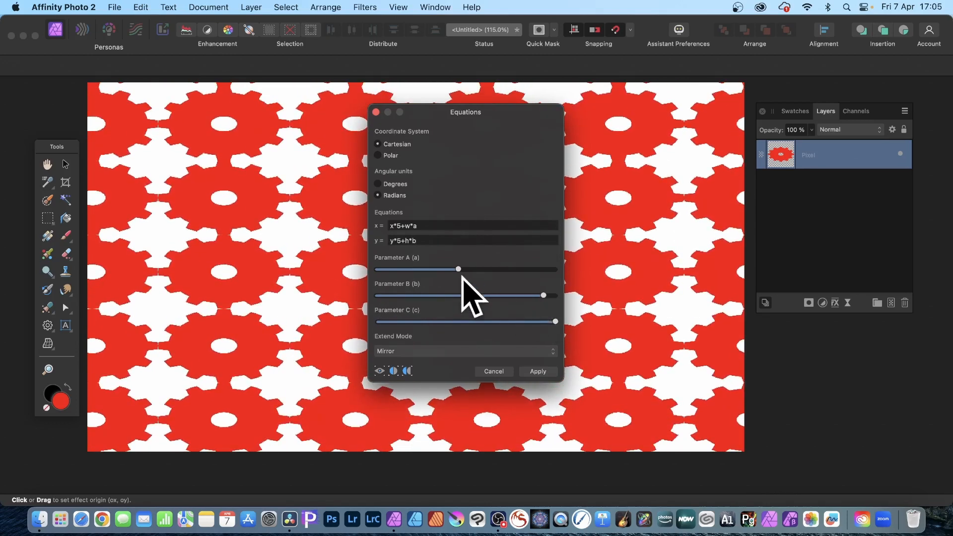
drag(460, 269, 481, 269)
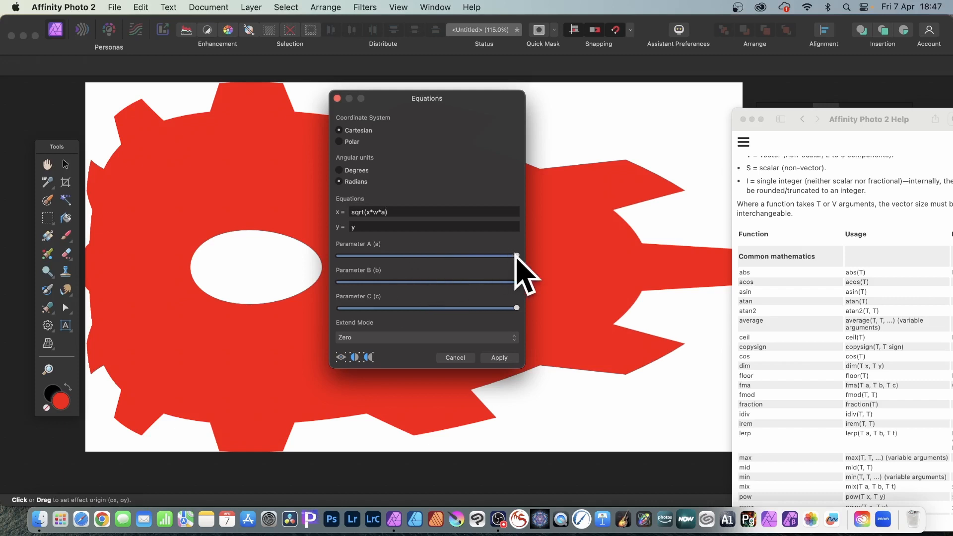
Lower parameter A to about 60% of its range for the x equation sqrt(x*w*a).
drag(516, 256, 446, 256)
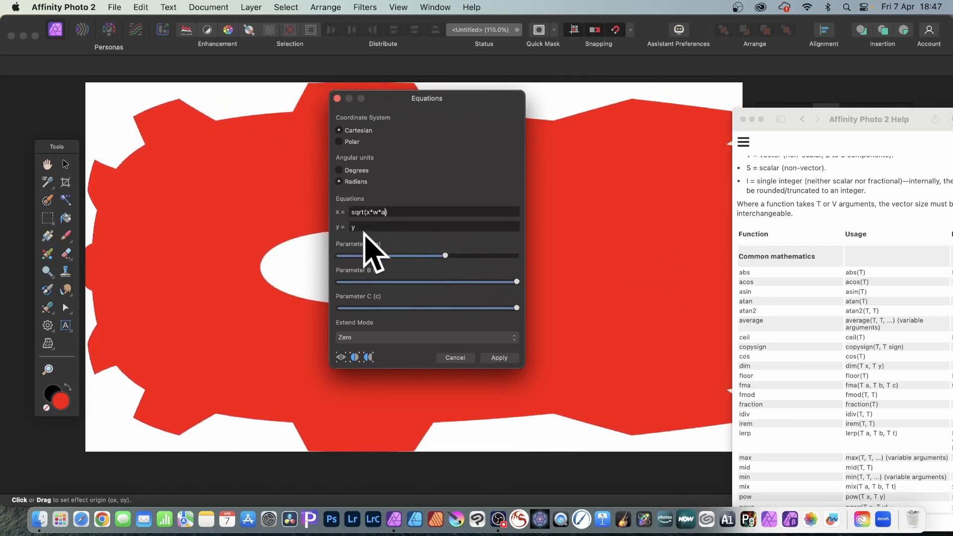
click(351, 213)
key(Tab)
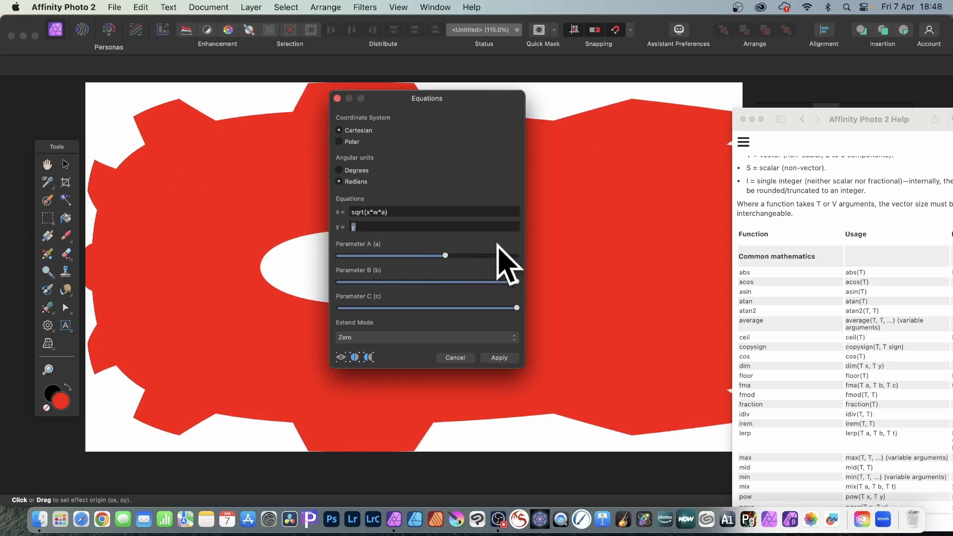
Try the Mirror extend mode, and set the extend mode to Wrap.
click(393, 337)
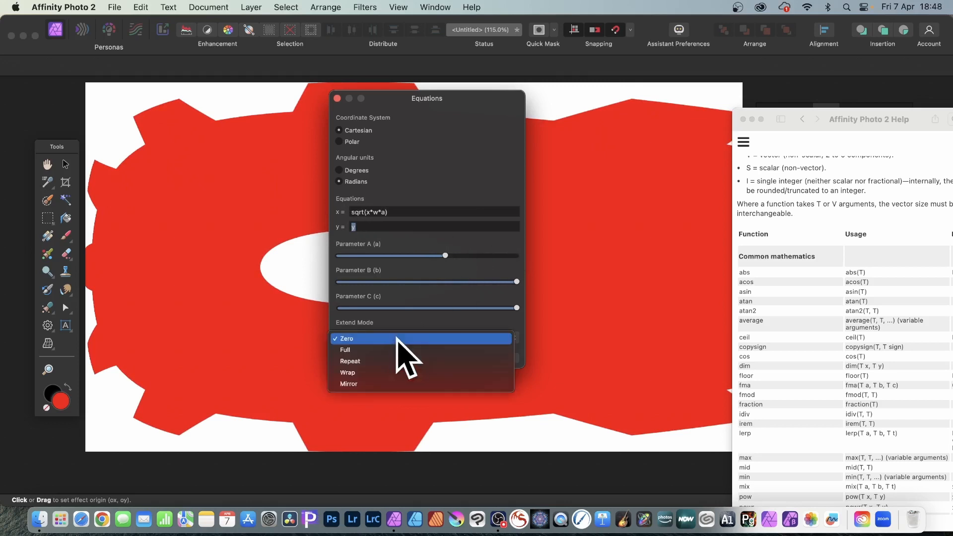
click(386, 383)
click(381, 338)
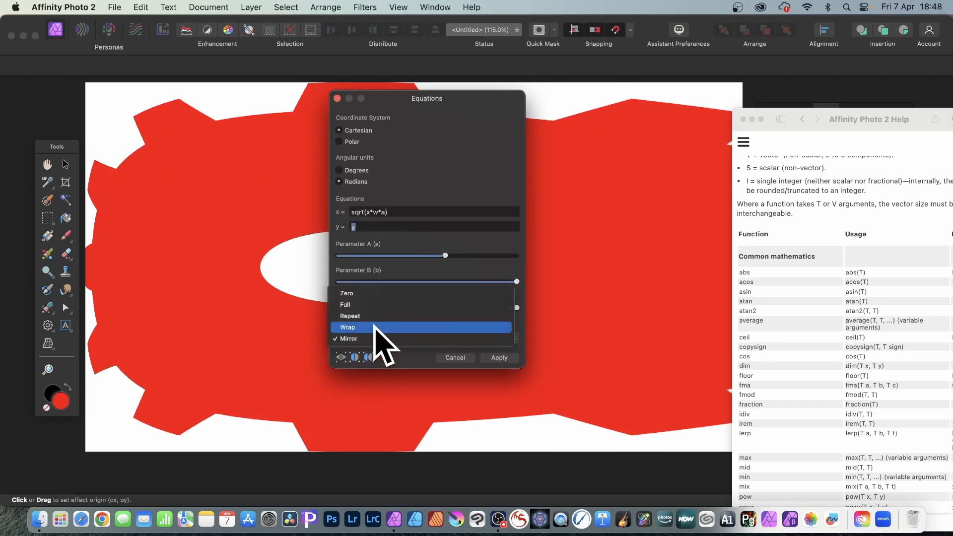
click(375, 328)
Move the Help window over the canvas and review the Procedural Texture topic from its function table back to its introduction.
drag(870, 119, 487, 76)
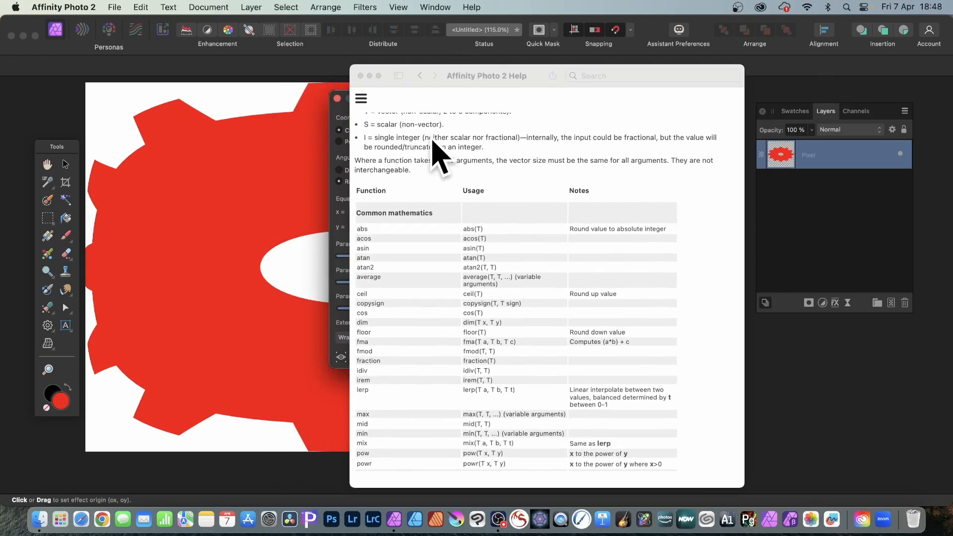
scroll(435, 149, up, 15)
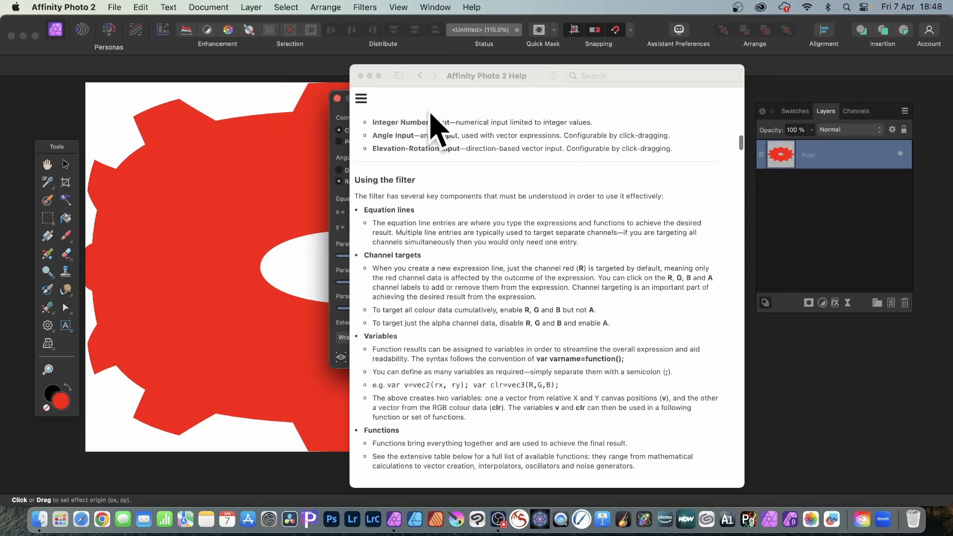
scroll(427, 99, up, 10)
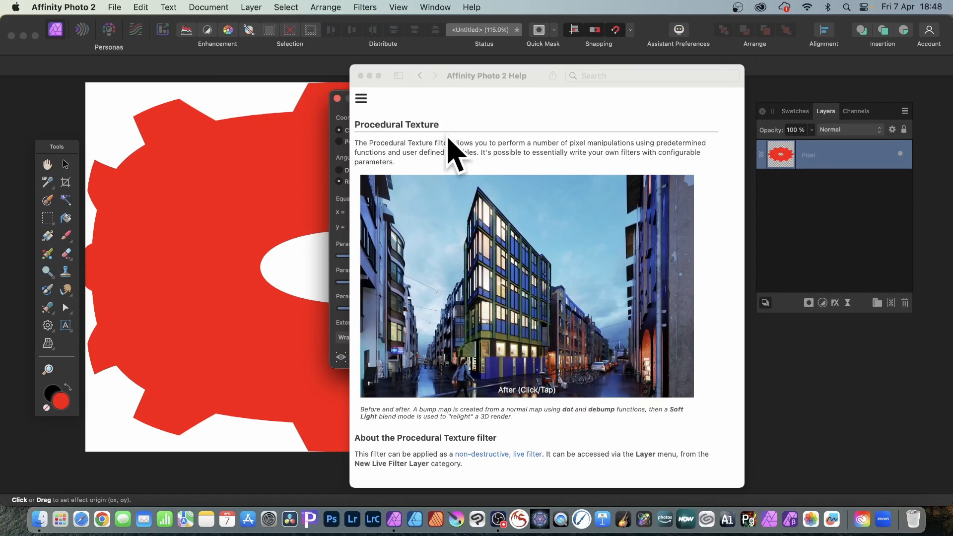
Review the Procedural Texture help topic's function table, from the basic math functions through vector utilities, interpolation and stepping.
scroll(522, 335, down, 20)
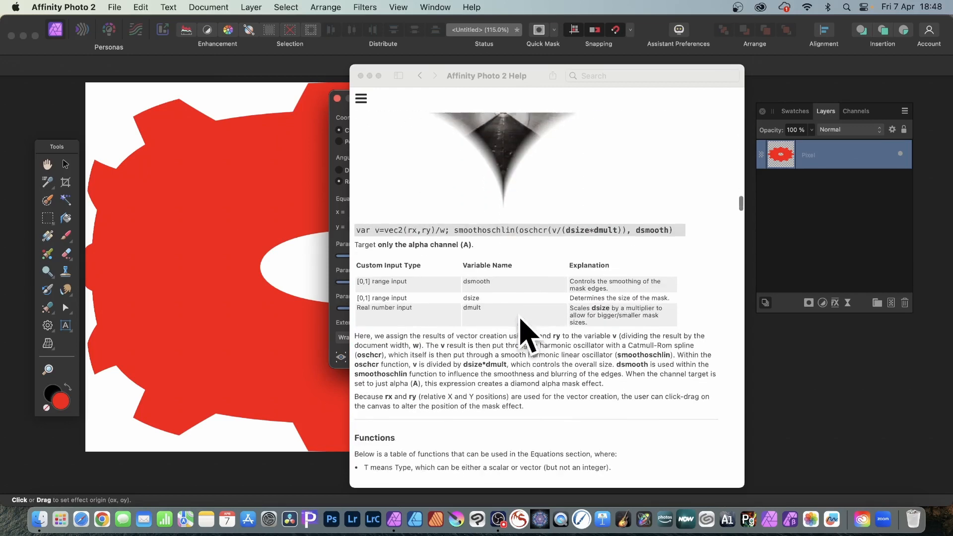
scroll(527, 333, down, 10)
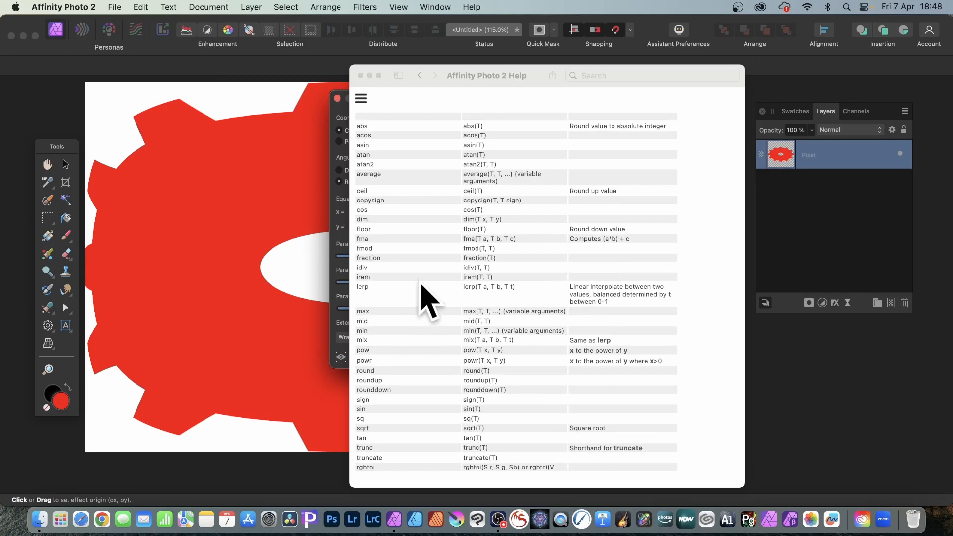
scroll(428, 302, down, 5)
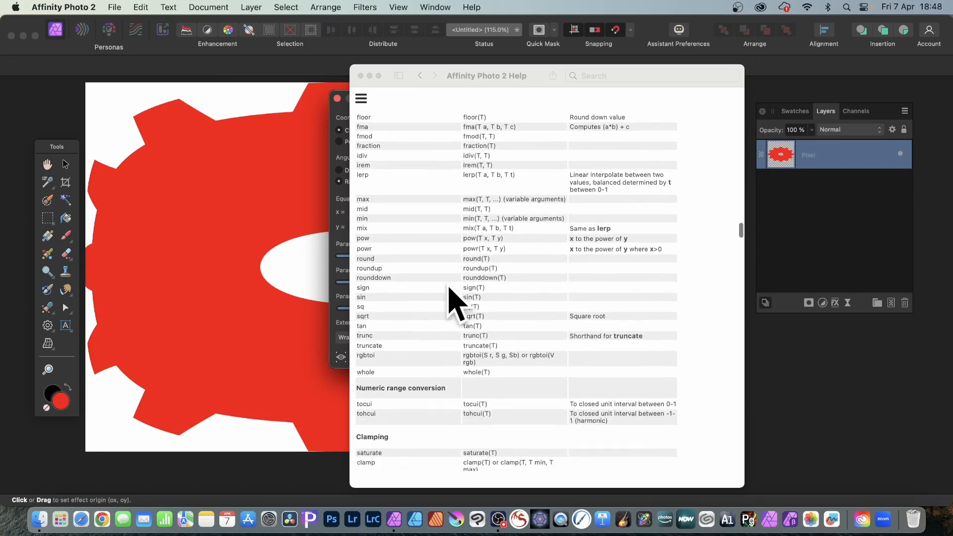
scroll(449, 289, down, 2)
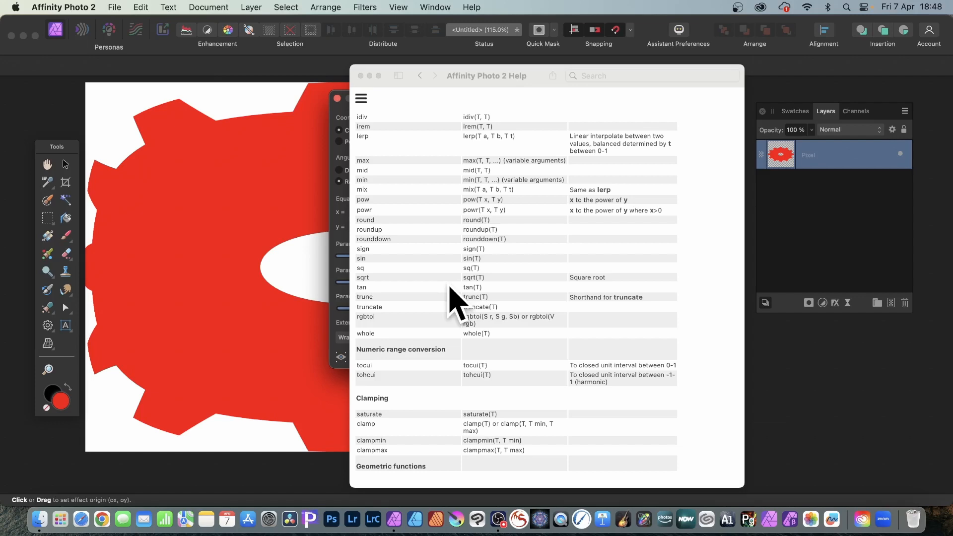
scroll(452, 298, down, 15)
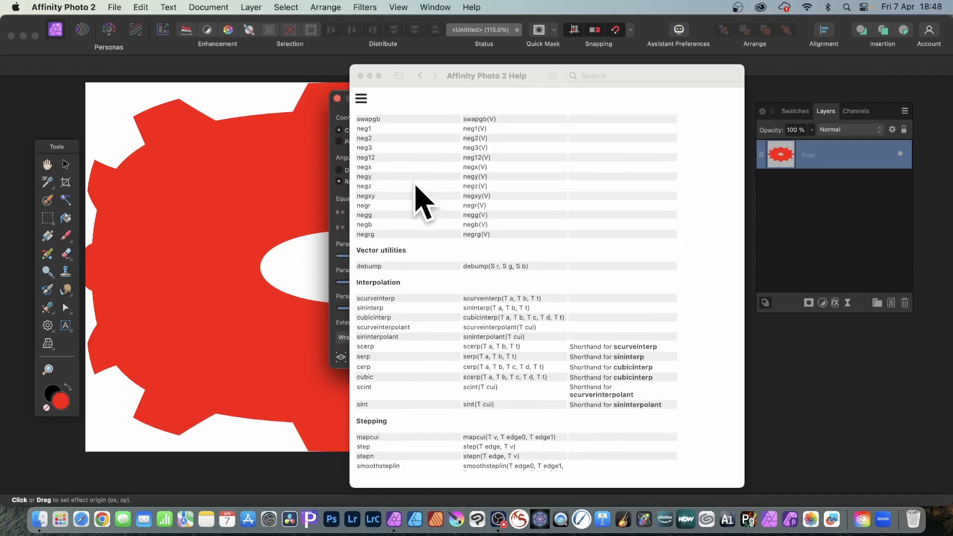
scroll(416, 189, down, 10)
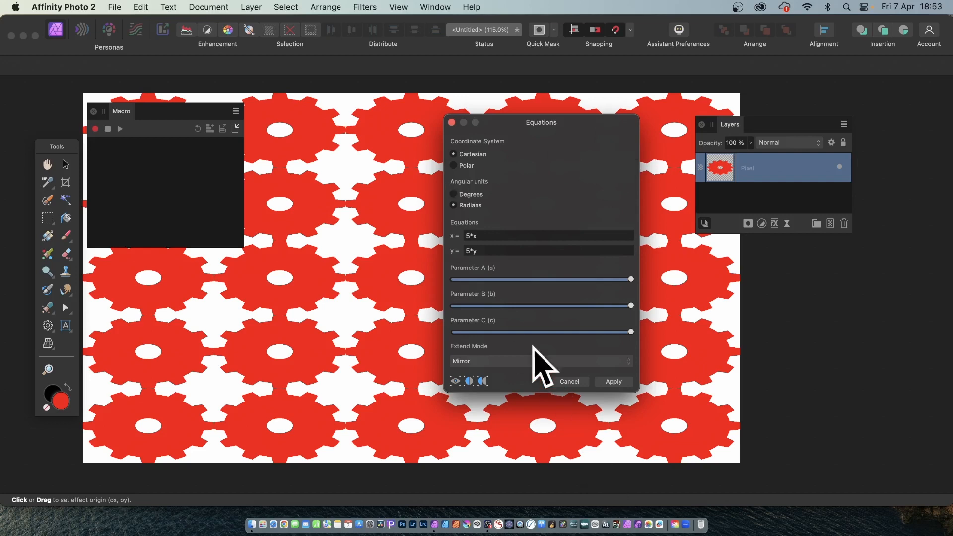
Cancel the open Equations filter and start recording a new macro.
click(584, 382)
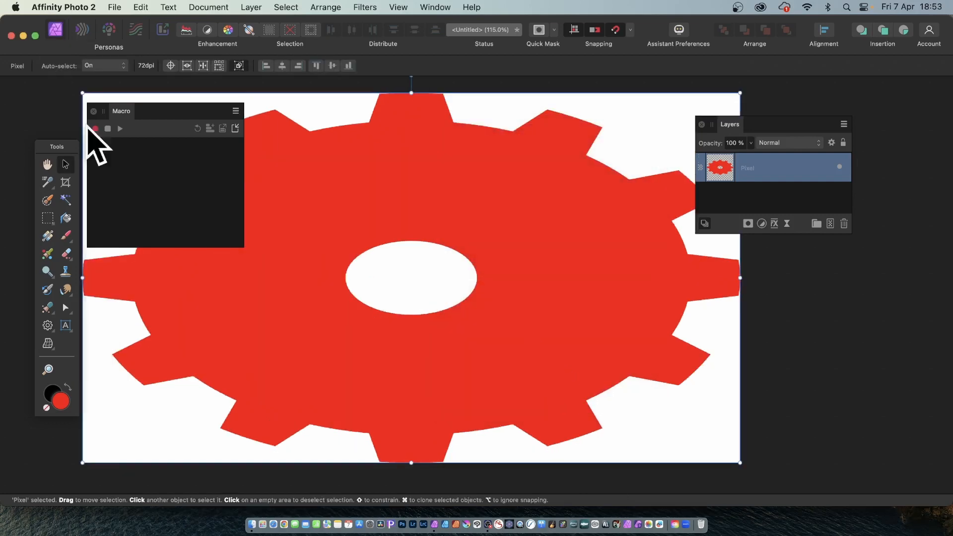
drag(123, 106, 146, 111)
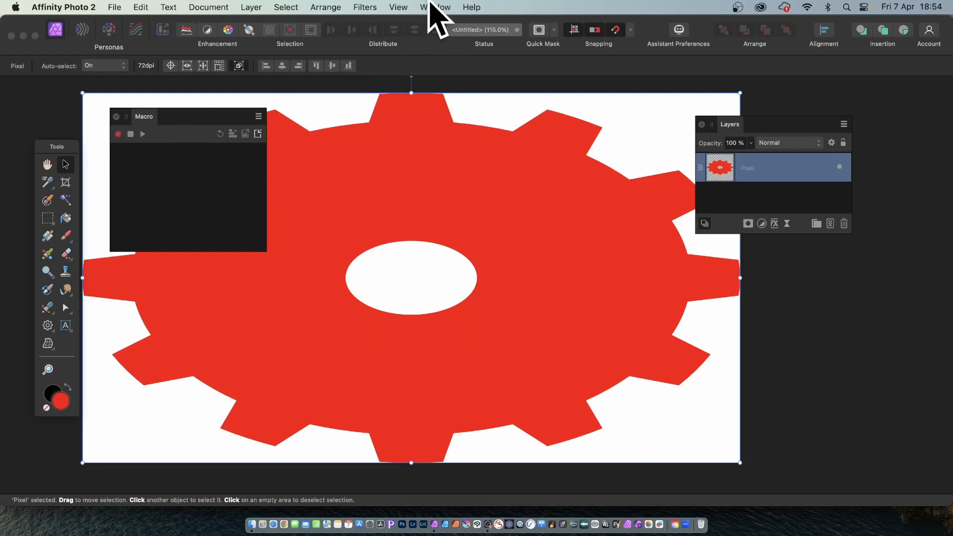
click(434, 7)
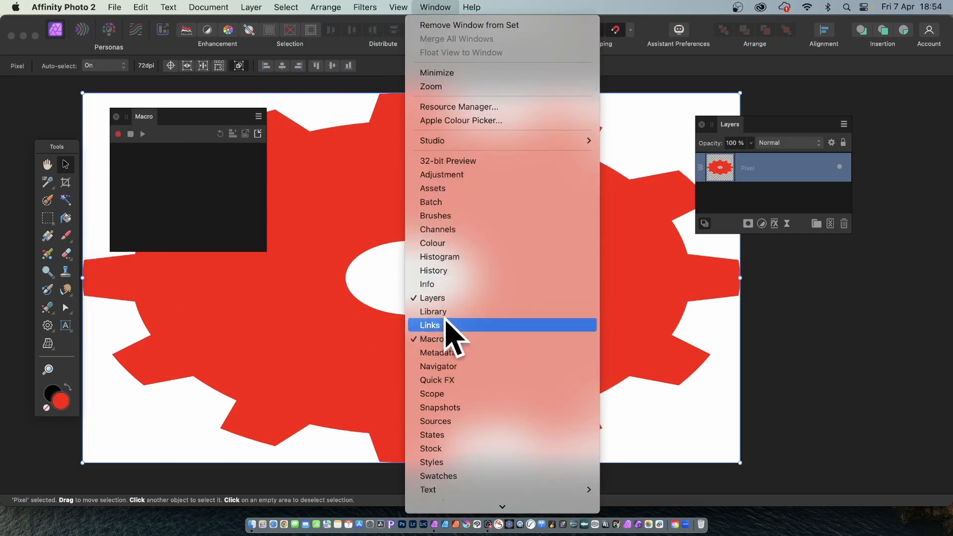
click(160, 117)
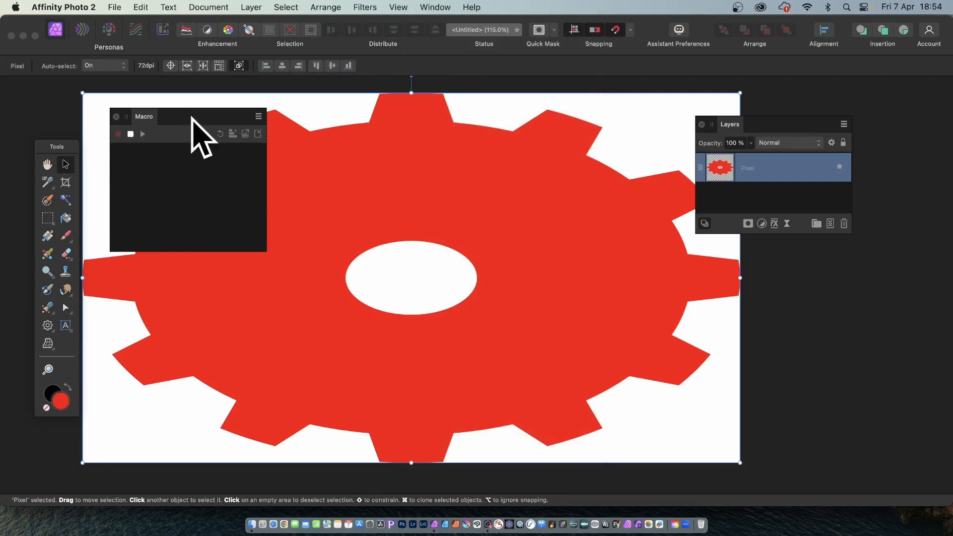
Open the Equations distortion filter on the cog layer and set the equations to x*5 and y*5.
click(368, 7)
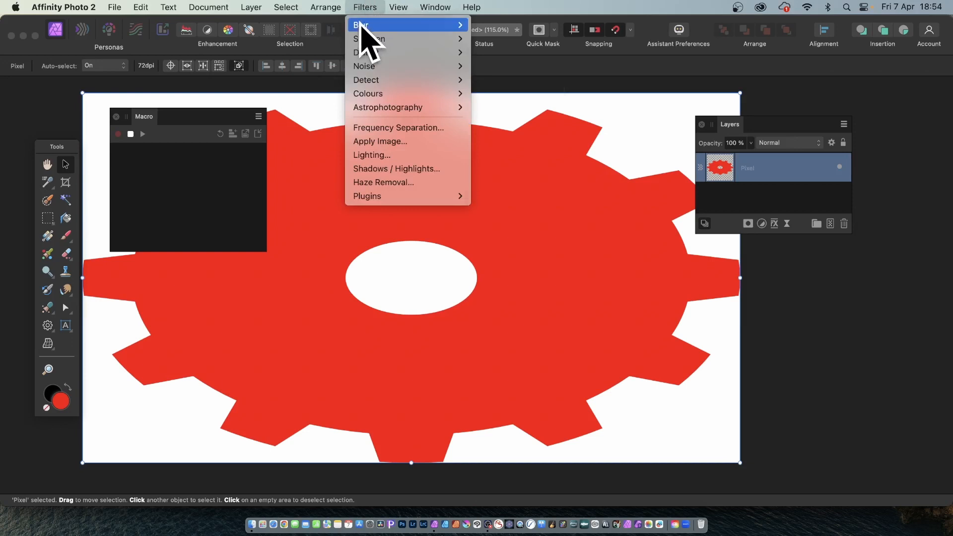
mouse_move(363, 52)
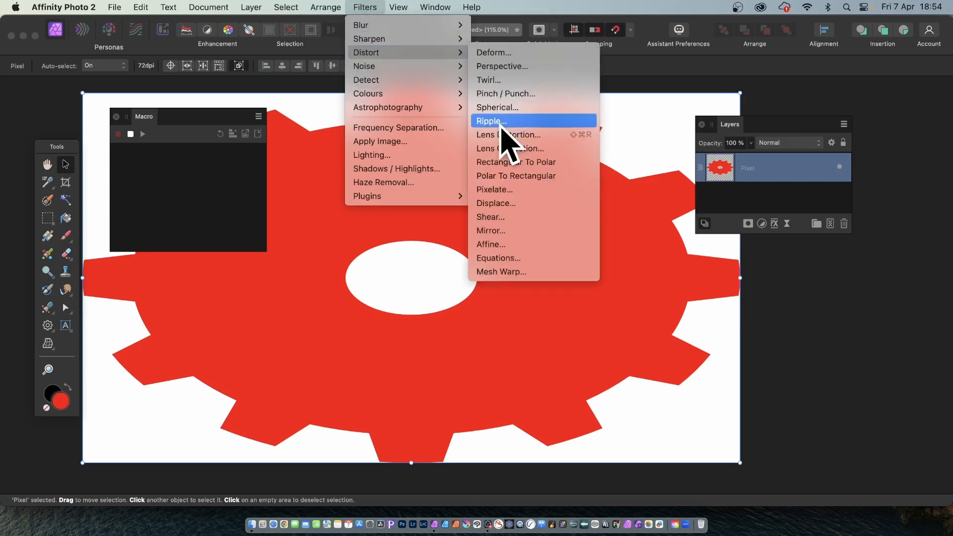
click(499, 258)
drag(837, 215, 545, 69)
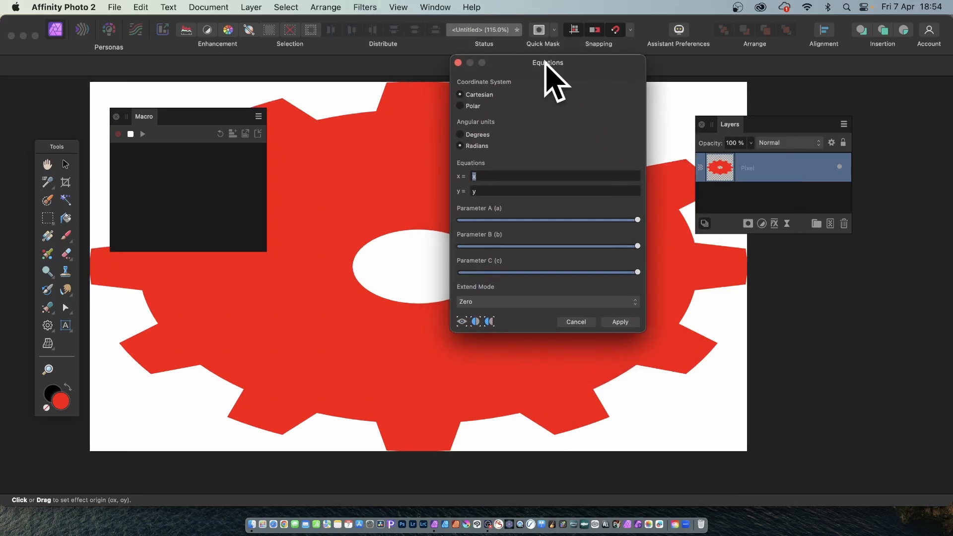
click(514, 177)
text(*5)
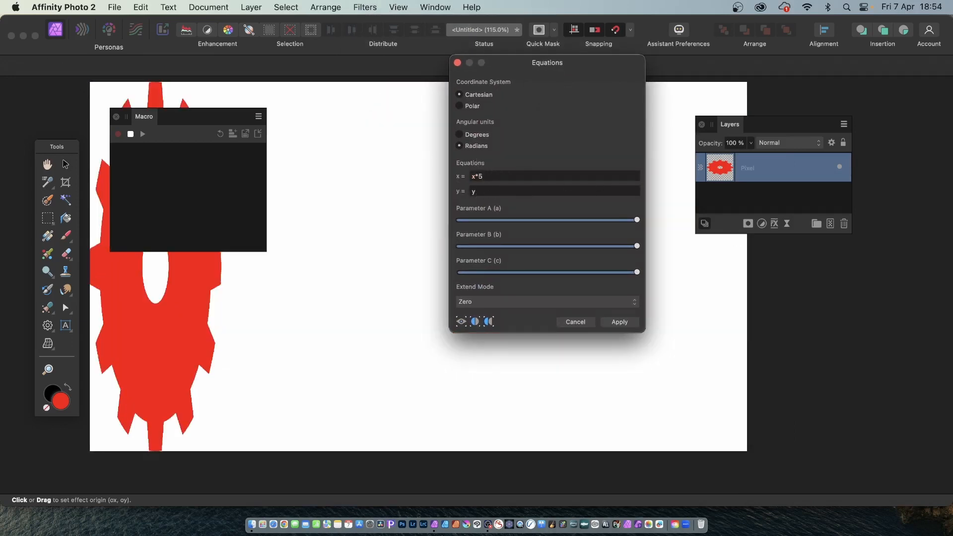
text(8)
key(BackSpace)
click(498, 188)
text(*)
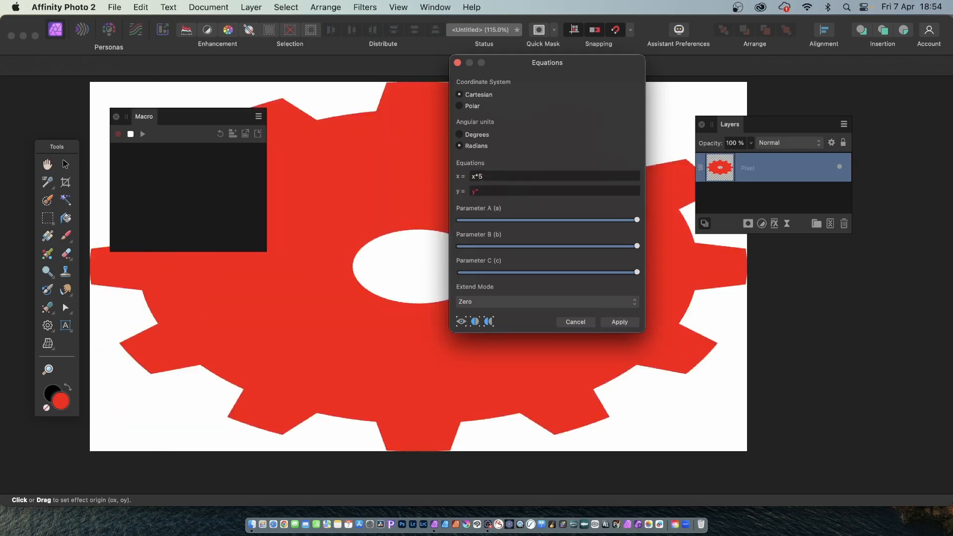
text(5)
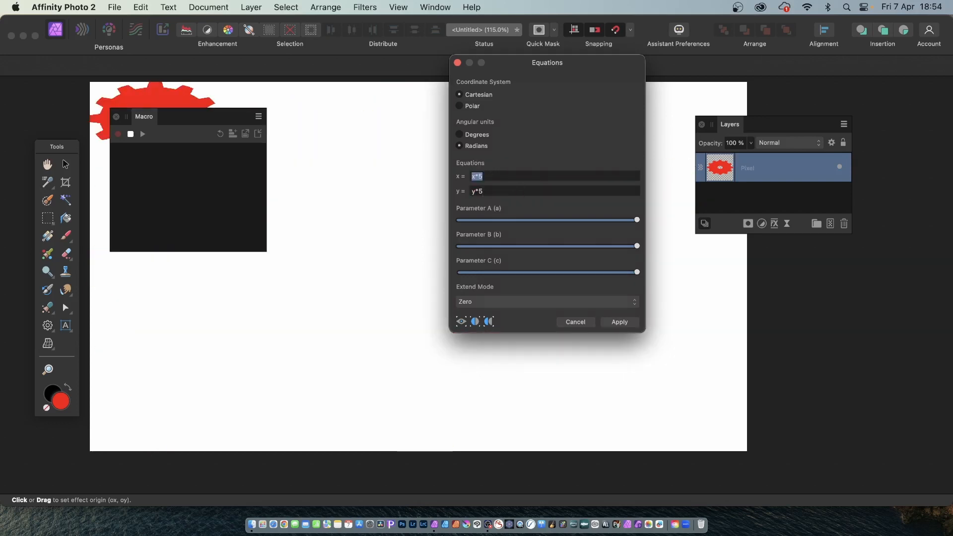
Set the Equations filter's extend mode to Mirror and apply the filter.
click(492, 302)
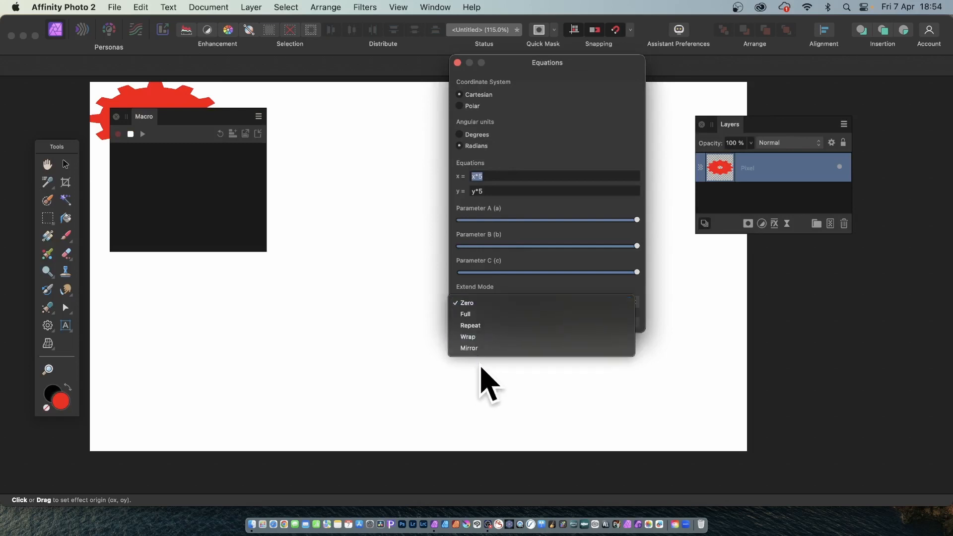
click(491, 348)
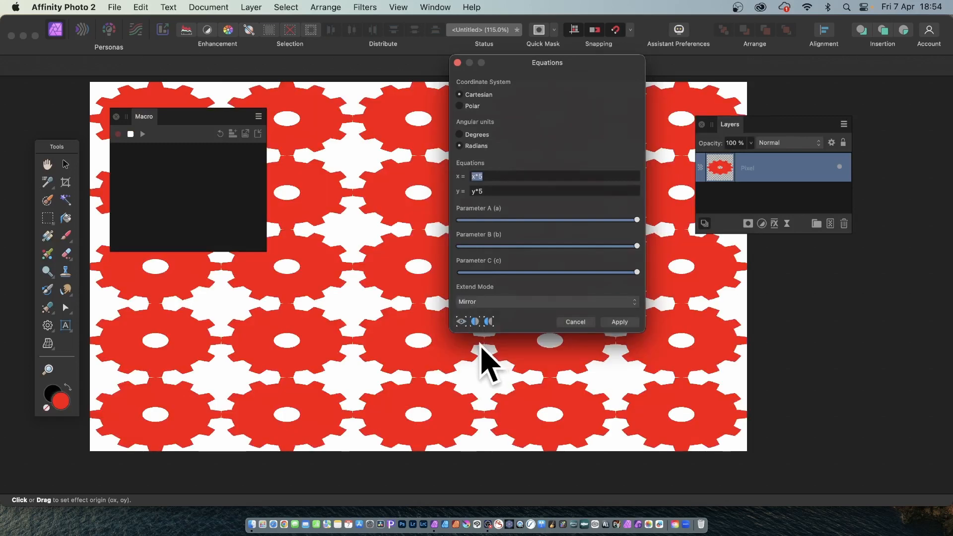
click(620, 322)
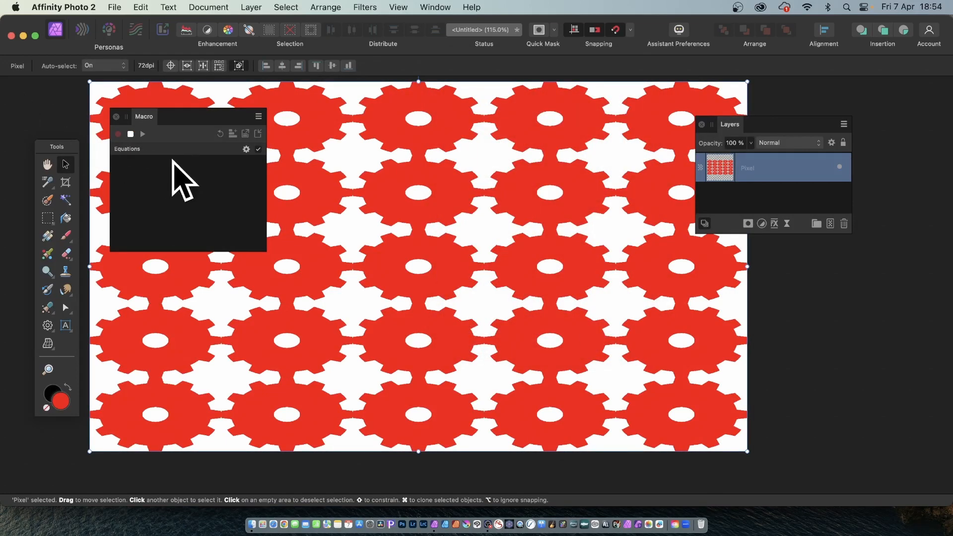
Stop recording the macro and review the parameter and extend mode settings of its Equations step.
click(118, 134)
click(131, 134)
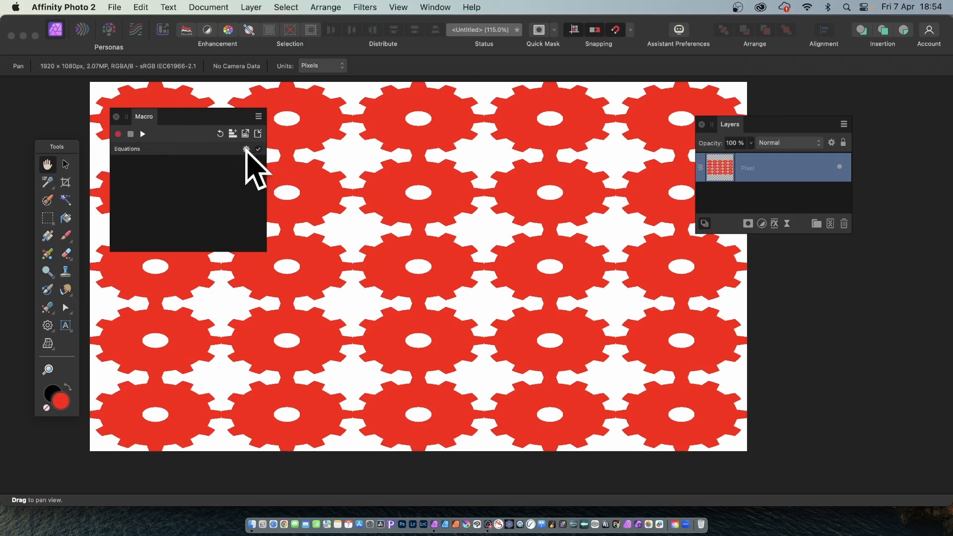
click(246, 149)
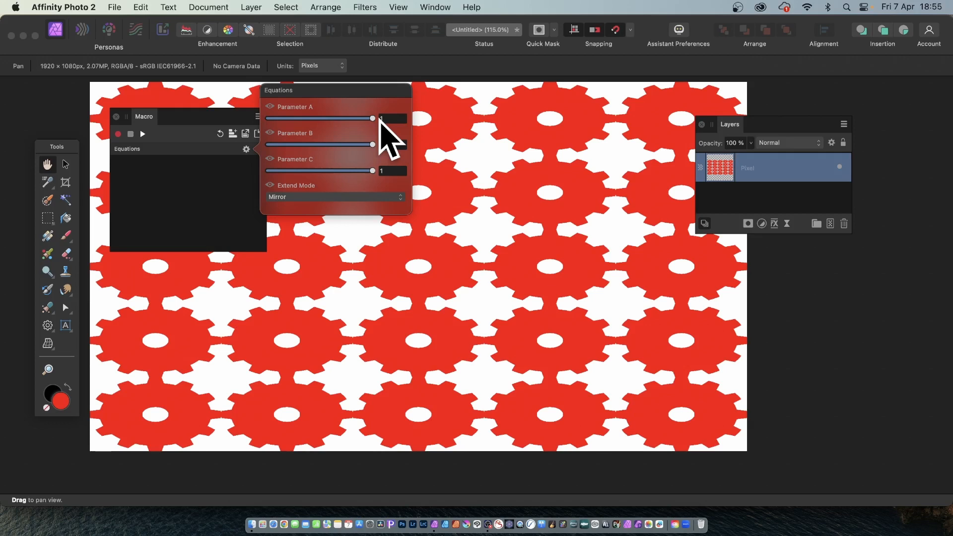
click(226, 118)
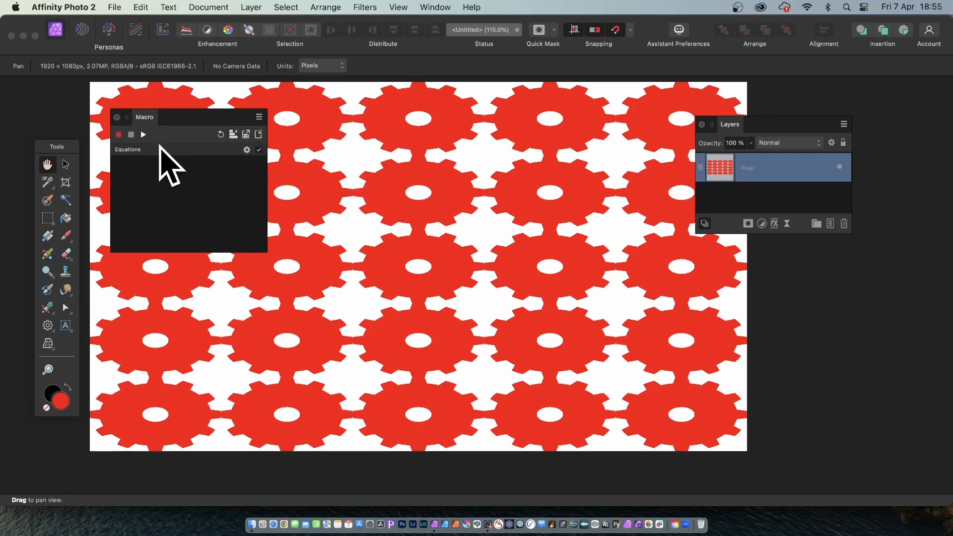
Show the Library and separate it from the Macro window so both float side by side.
click(436, 7)
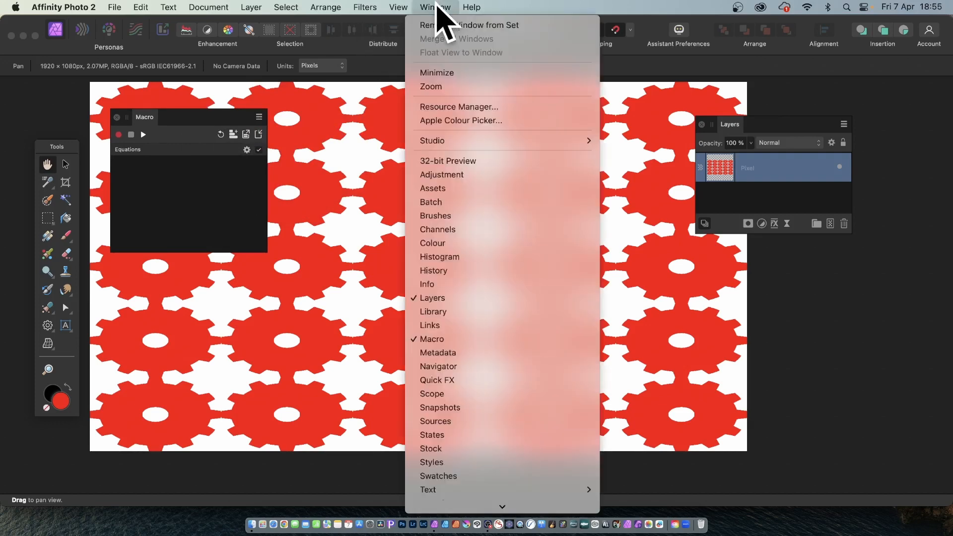
click(459, 313)
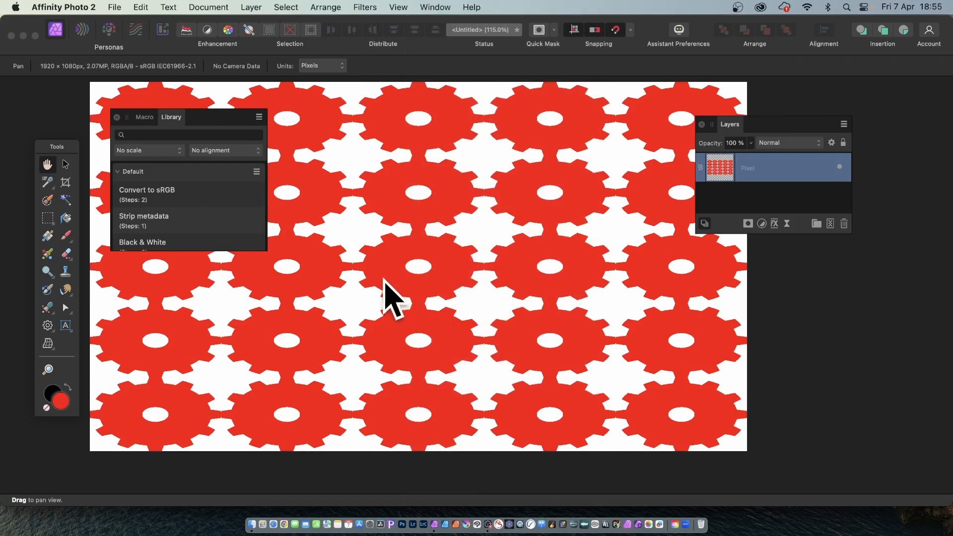
drag(170, 119, 381, 128)
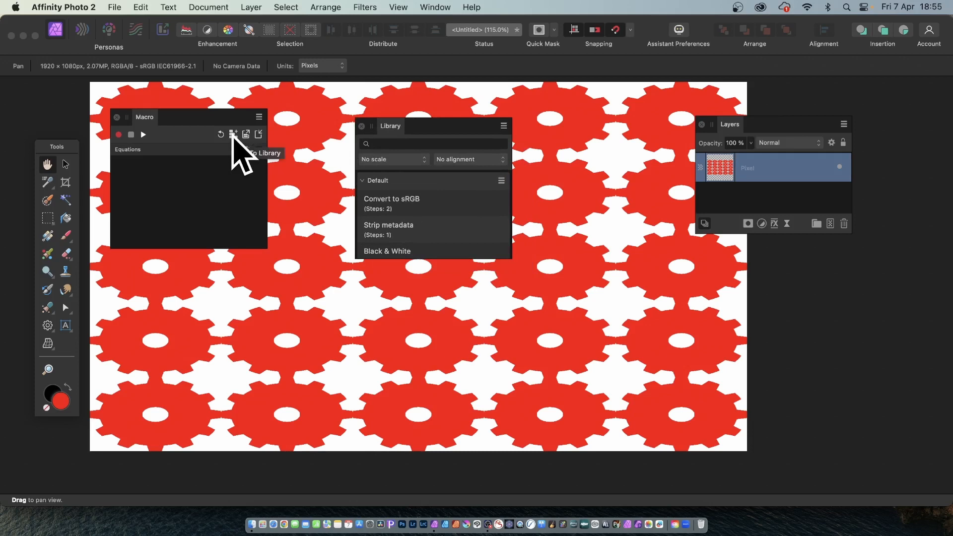
Add the recorded macro to the library's Default category as "5* equation" and find it in the list.
click(233, 136)
click(236, 136)
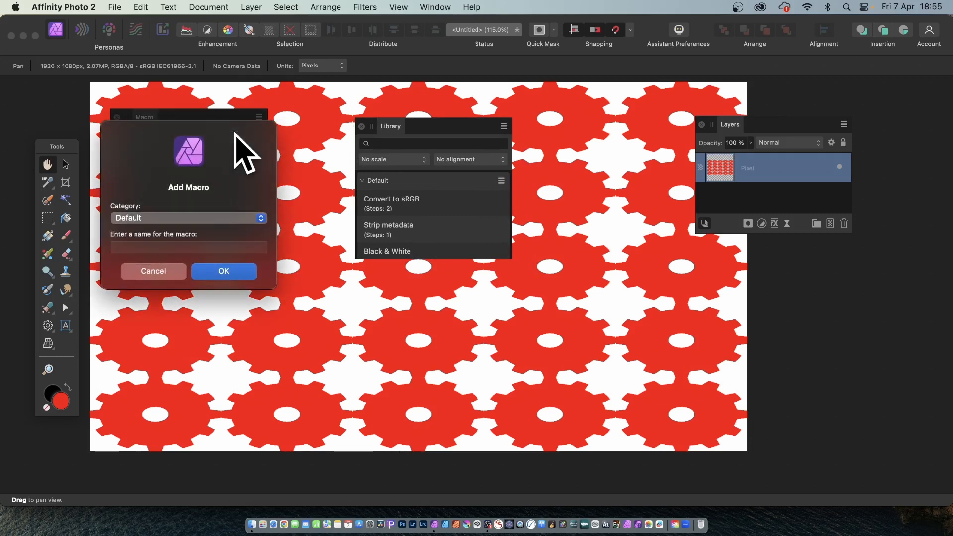
click(174, 219)
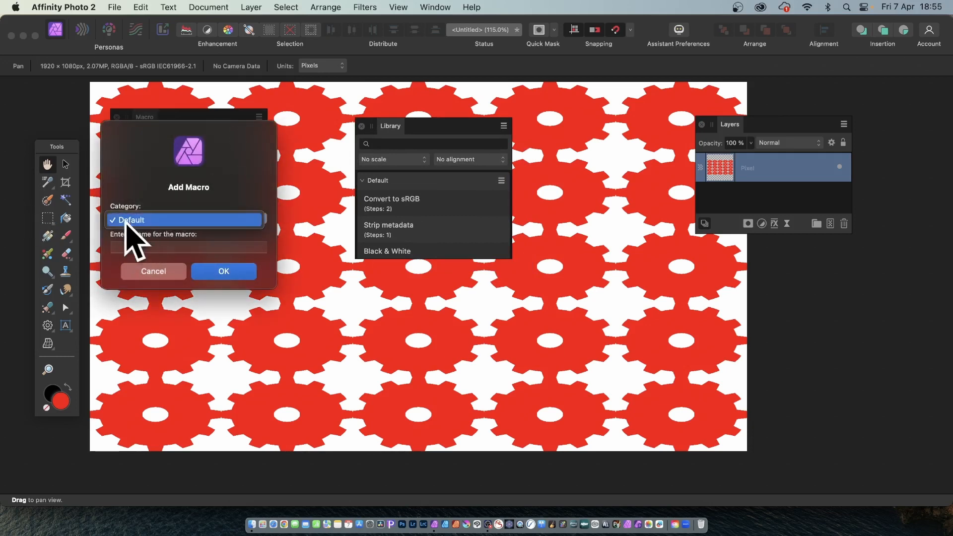
click(128, 224)
click(139, 247)
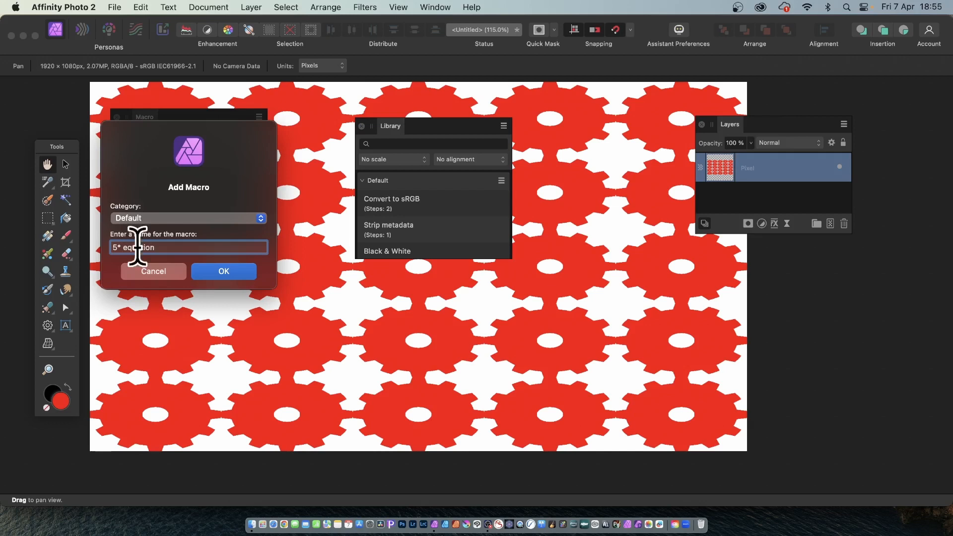
click(224, 272)
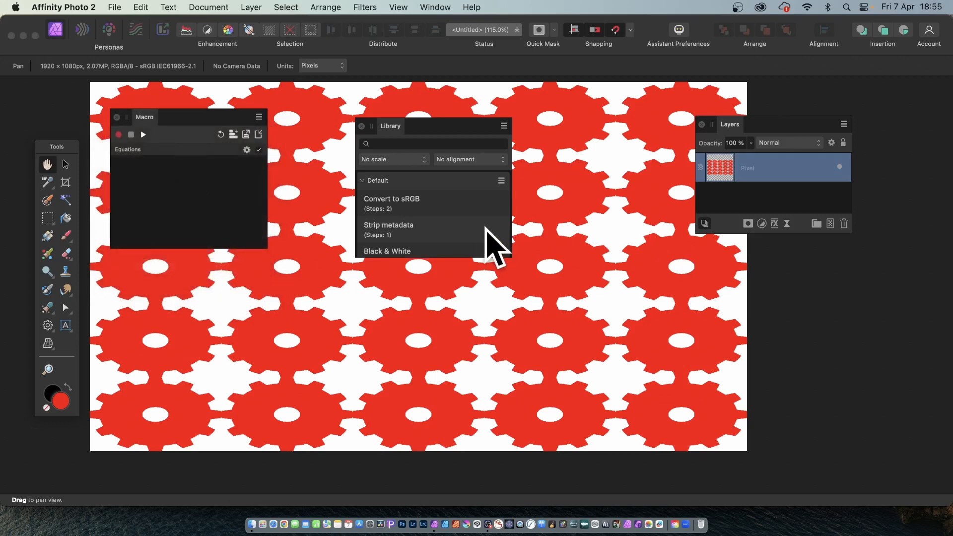
scroll(489, 238, down, 5)
scroll(491, 244, down, 2)
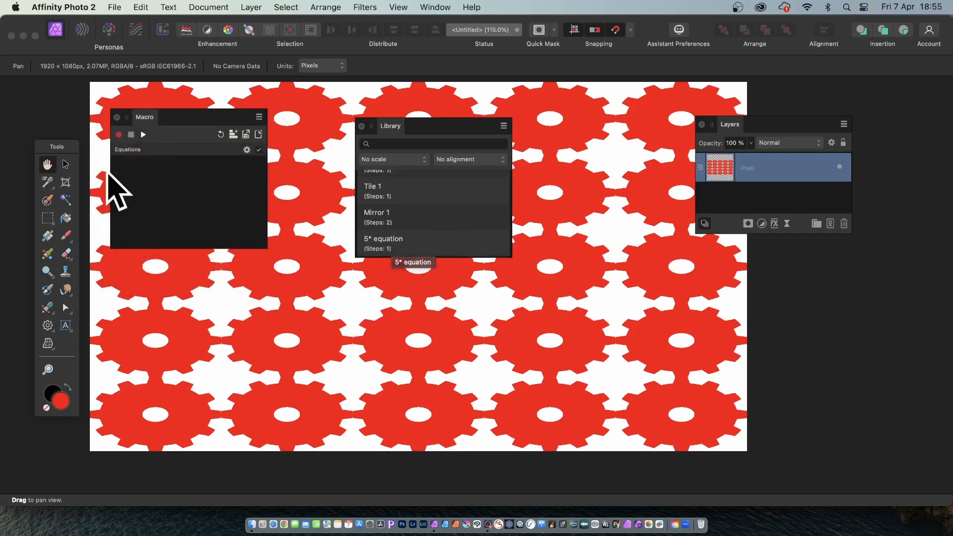
Undo the applied Equations filter and play the recorded macro on the cog layer.
click(65, 164)
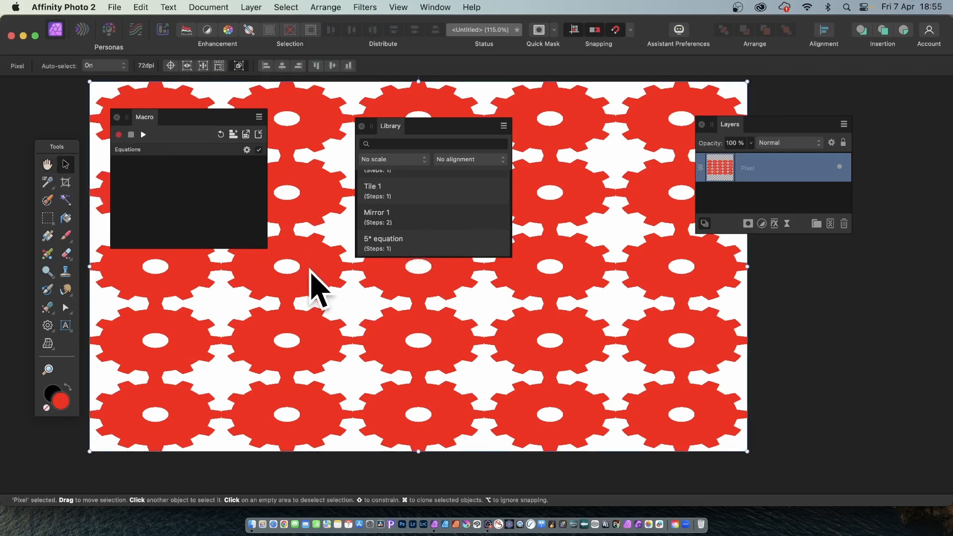
key(super+z)
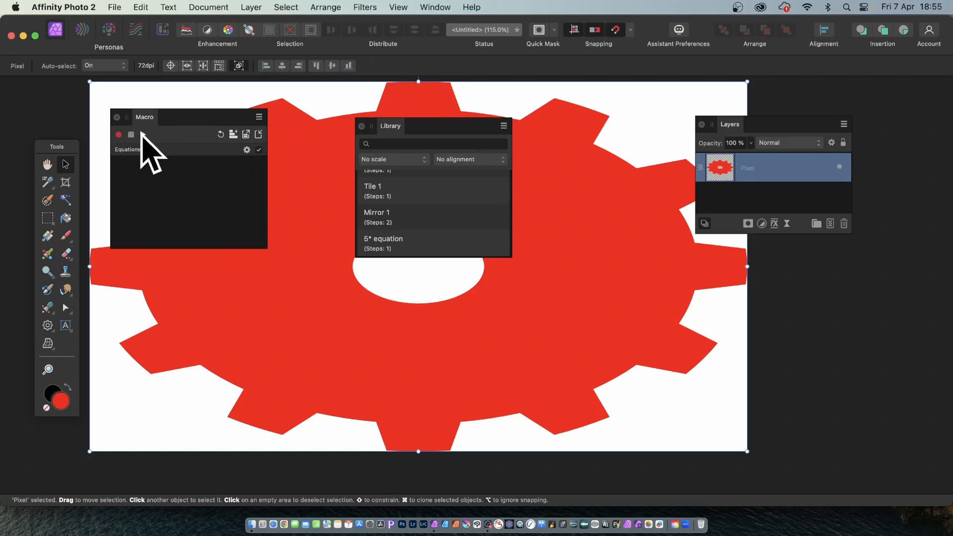
click(220, 134)
click(143, 134)
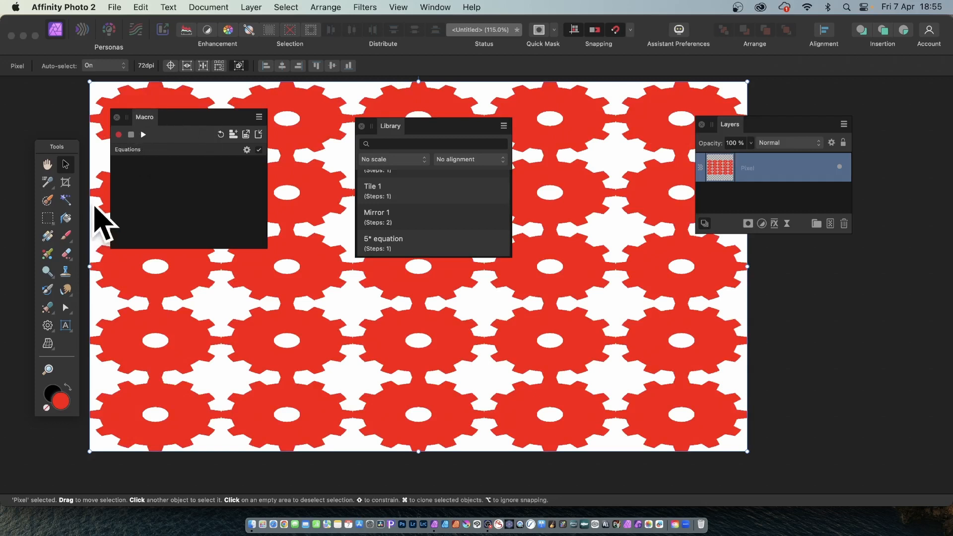
Undo the macro playback and run the "5* equation" macro twice from the library.
key(super+z)
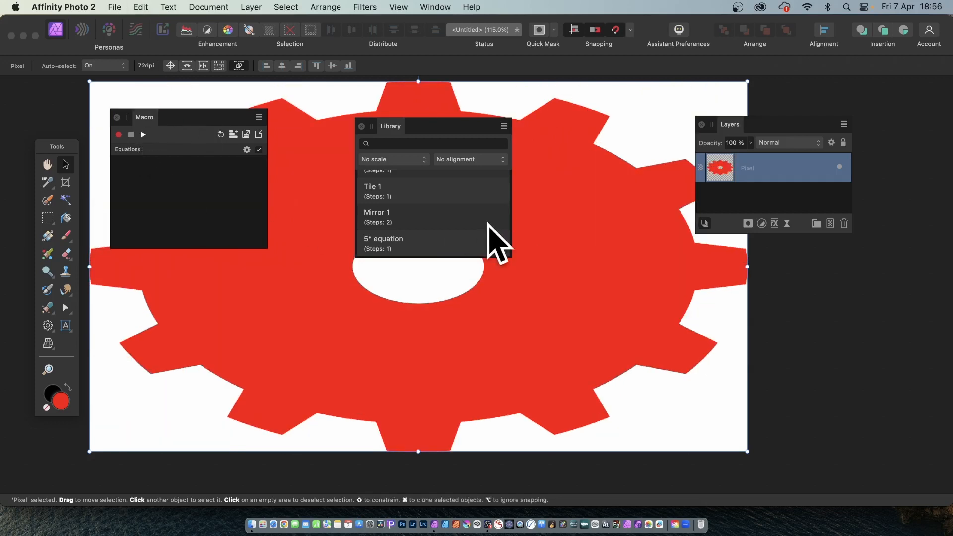
click(399, 243)
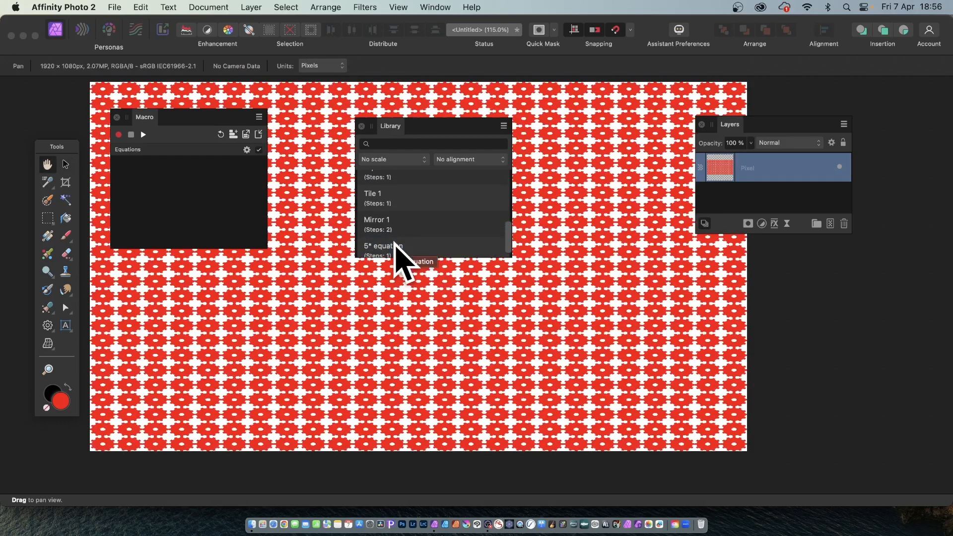
Run the "5* equation" library macro once more on the tiled cogs and undo the extra playbacks.
click(389, 248)
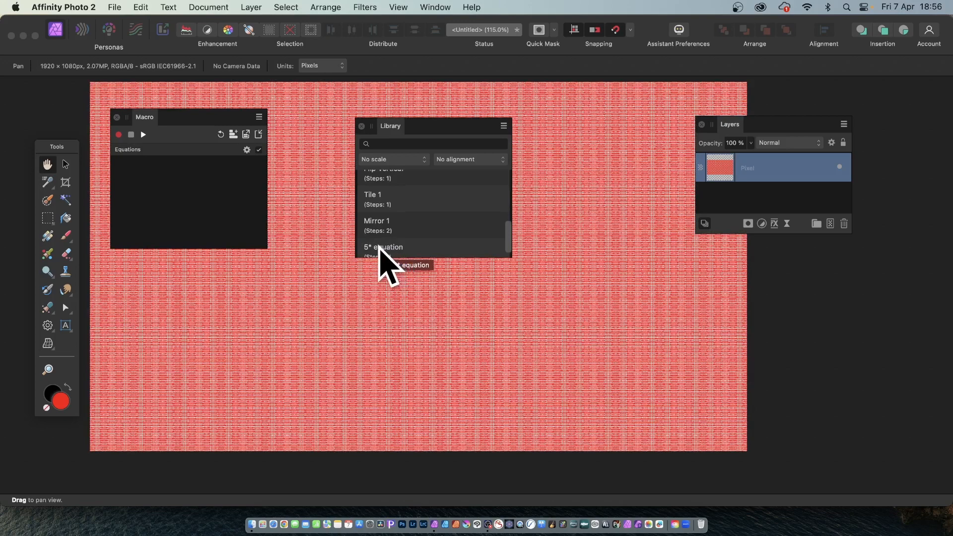
key(super+z)
key(super+z)
key(super+z)
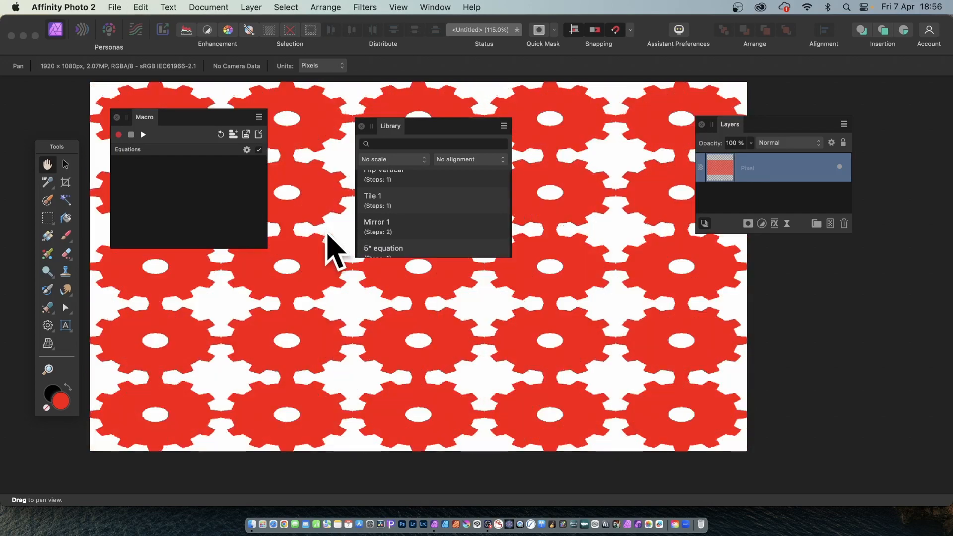
Run the "5* equation" macro two more times from the library on the cog pattern layer.
click(399, 252)
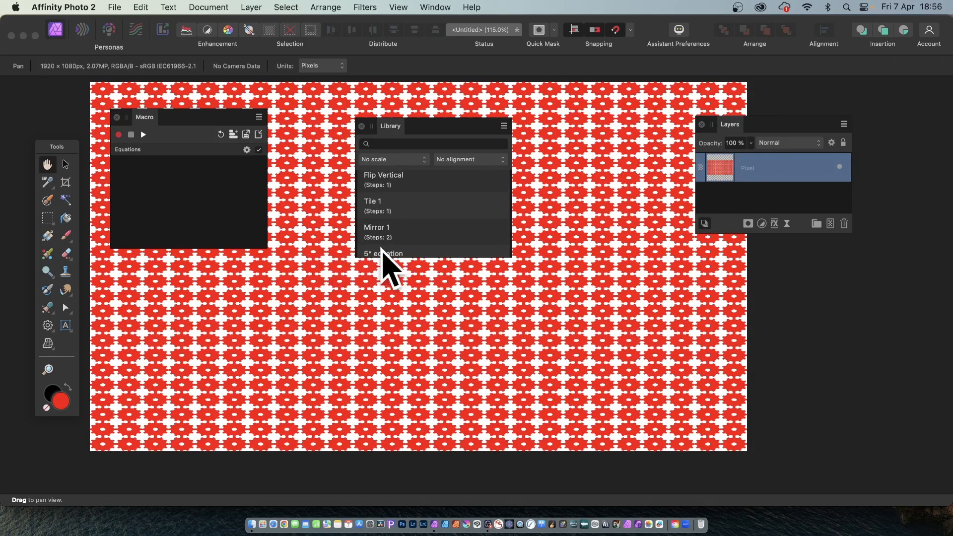
scroll(382, 251, up, 1)
scroll(406, 247, down, 2)
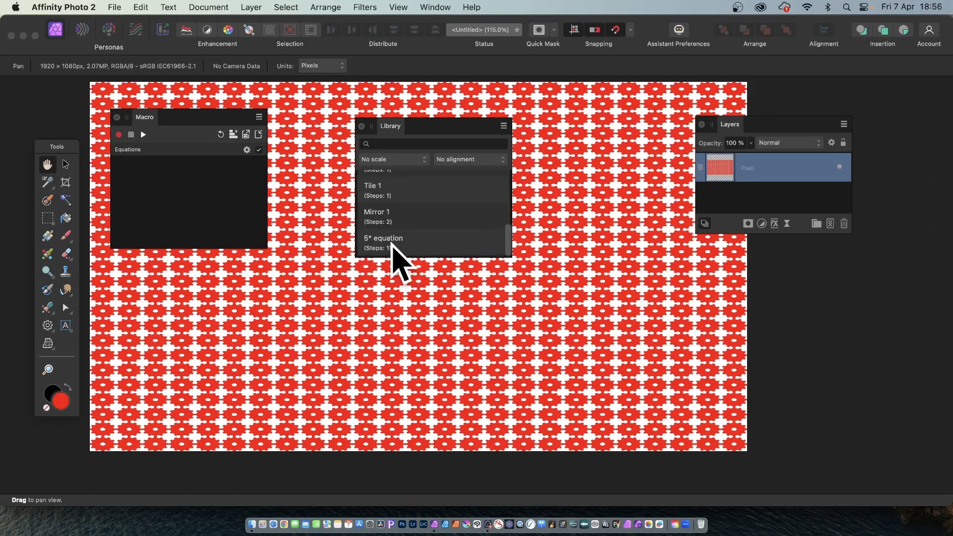
click(393, 249)
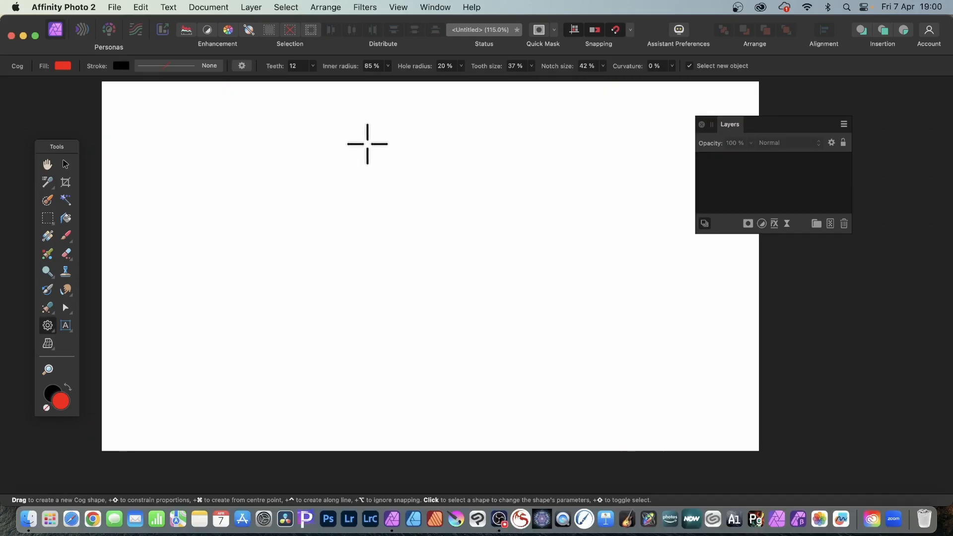
Draw a large red cog across the page and add an outer shadow with 9.9 px radius, 12.4 px offset and 49% intensity.
drag(134, 99, 682, 427)
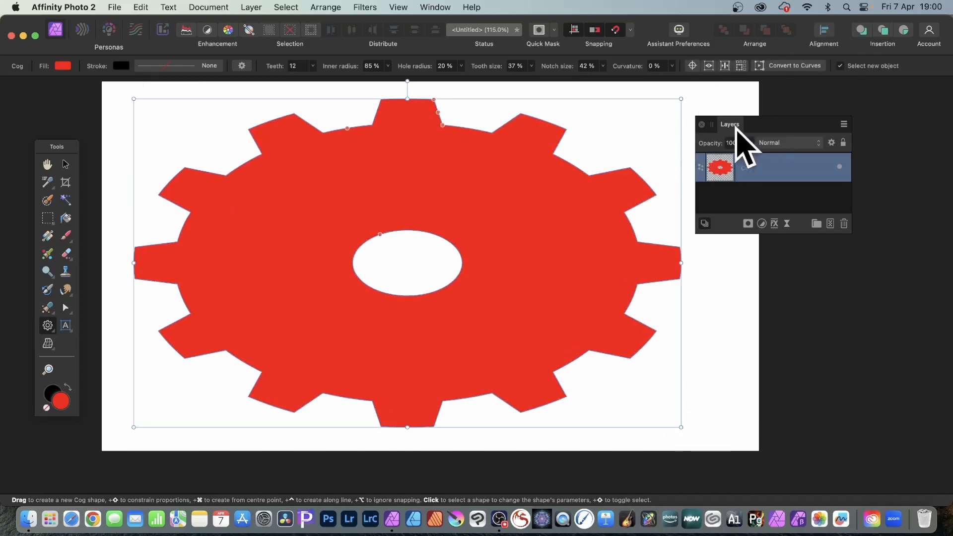
click(776, 224)
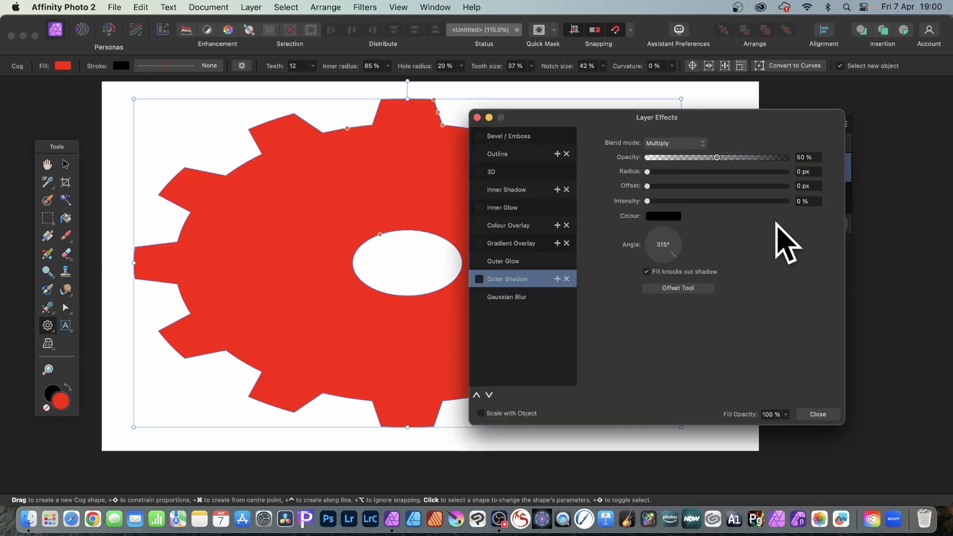
click(479, 279)
click(706, 172)
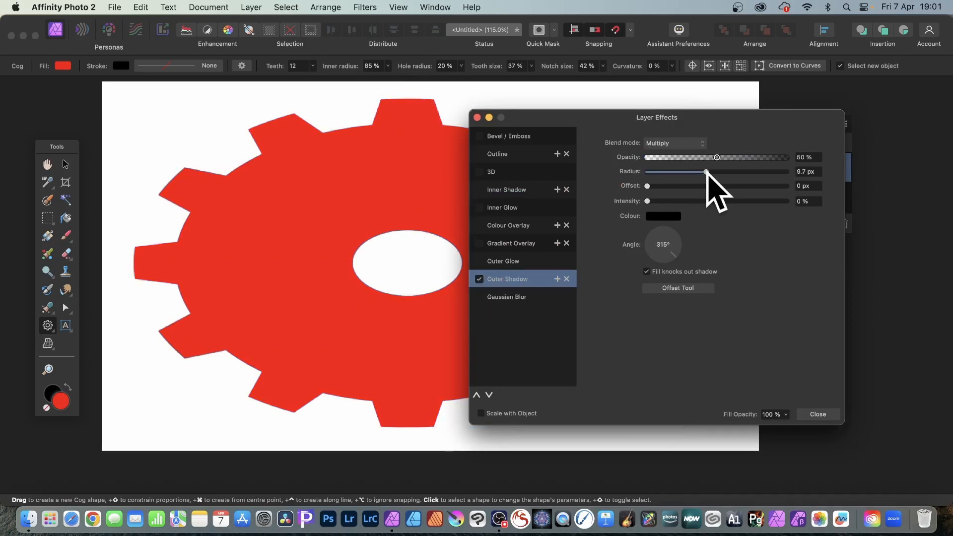
click(711, 186)
click(715, 201)
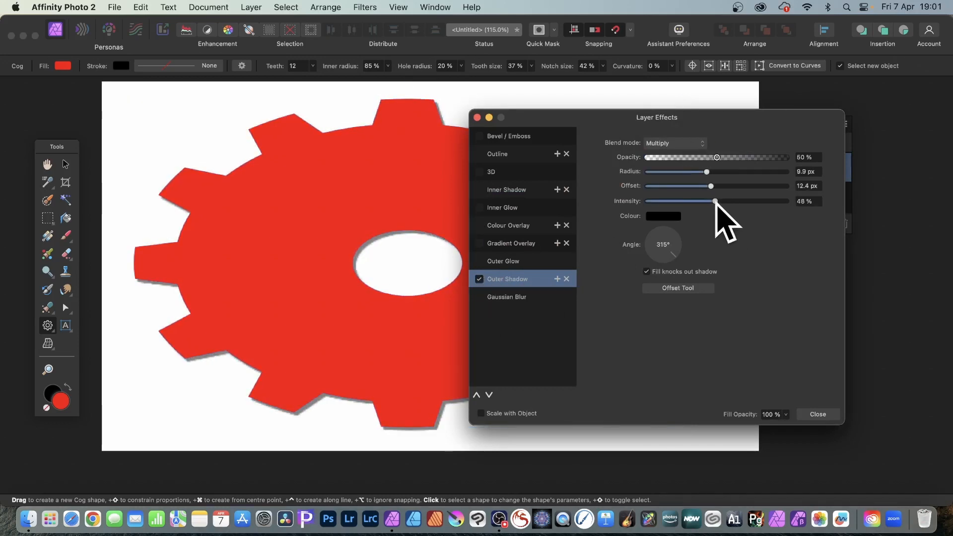
drag(715, 202, 716, 202)
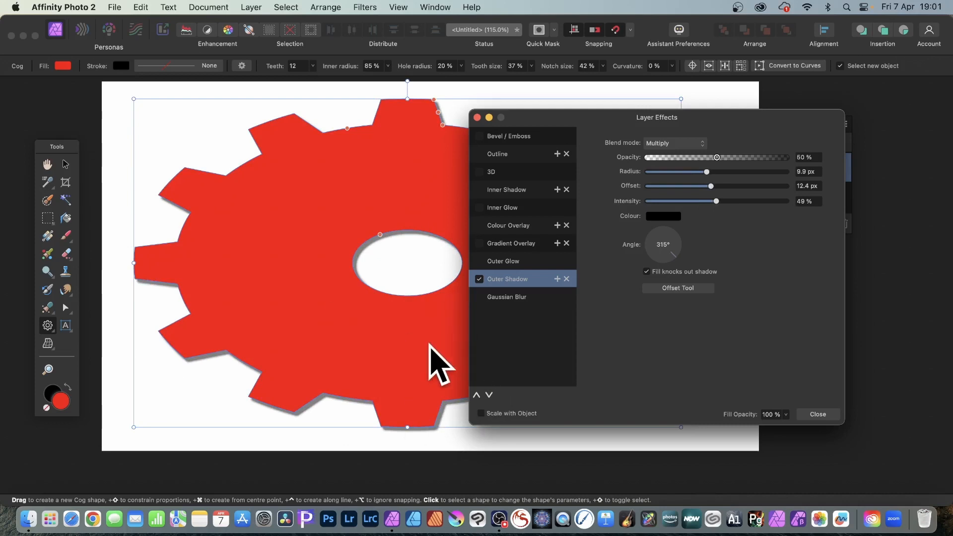
click(818, 414)
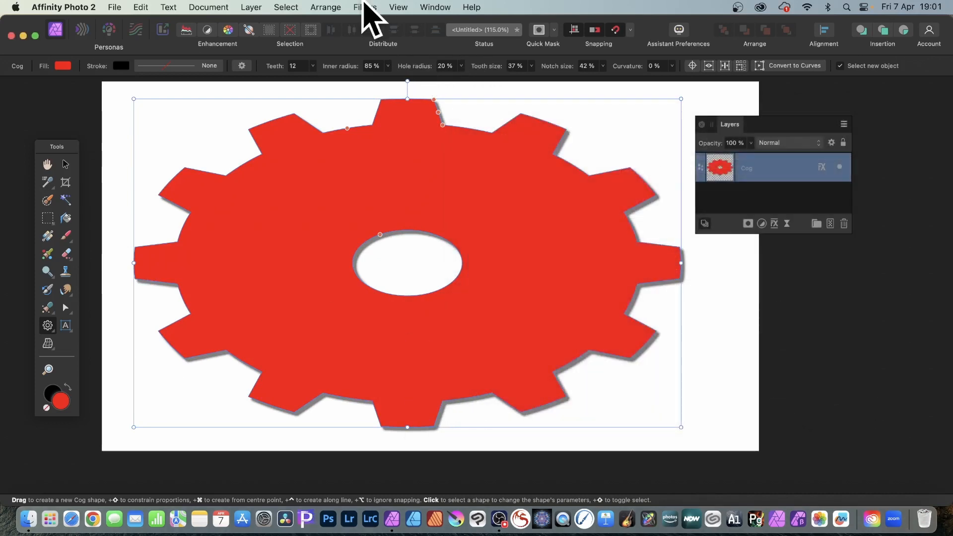
Start the Equations distortion filter on the shadowed cog and set its equations to x*10 and y*10.
click(365, 7)
mouse_move(365, 73)
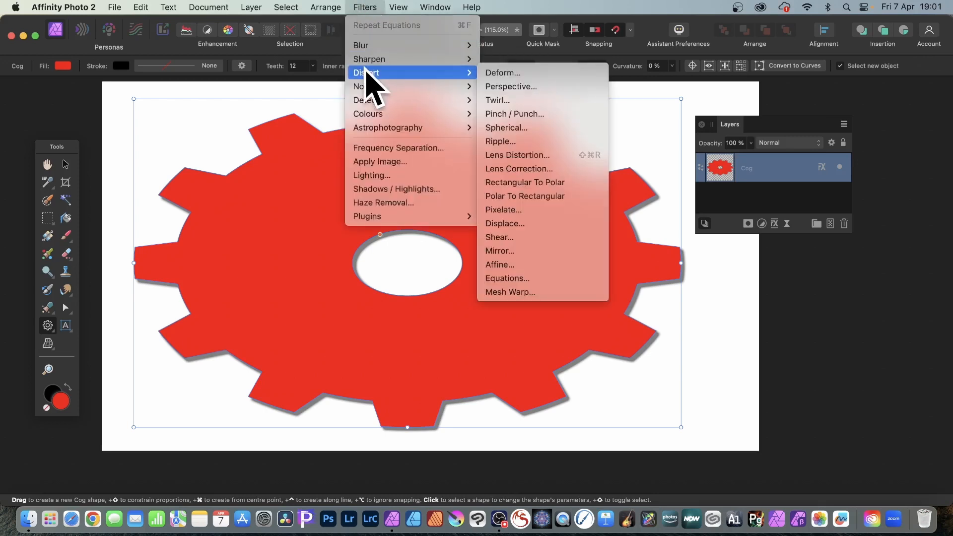
click(532, 276)
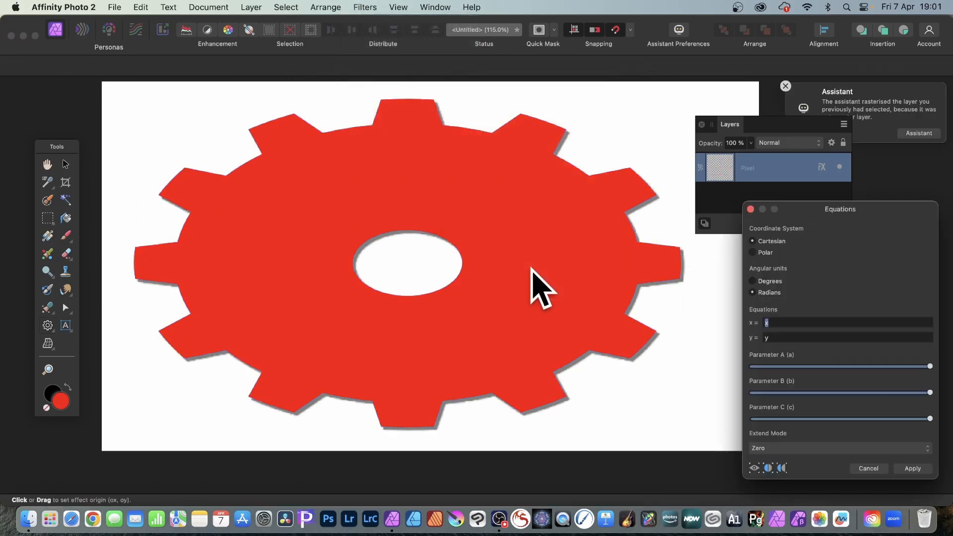
drag(834, 208, 532, 90)
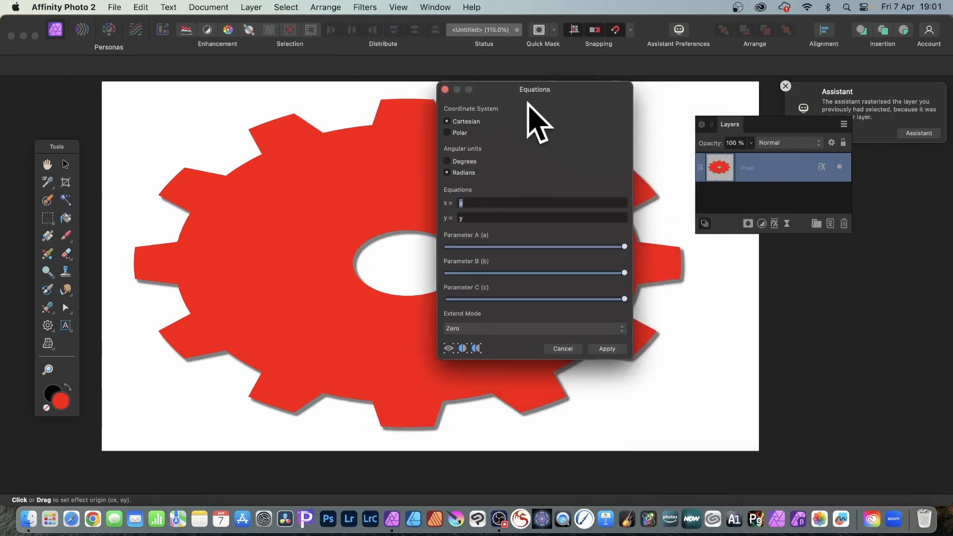
click(466, 203)
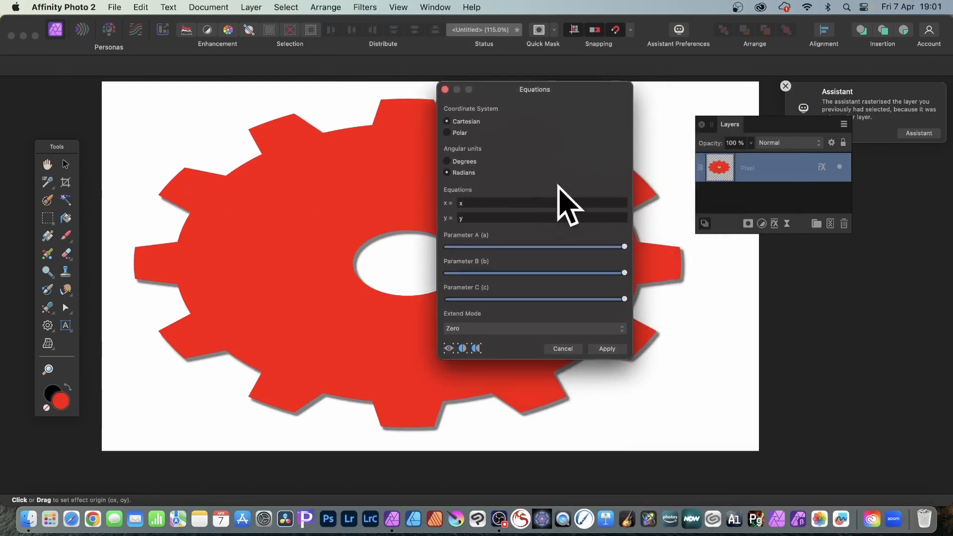
text(*1)
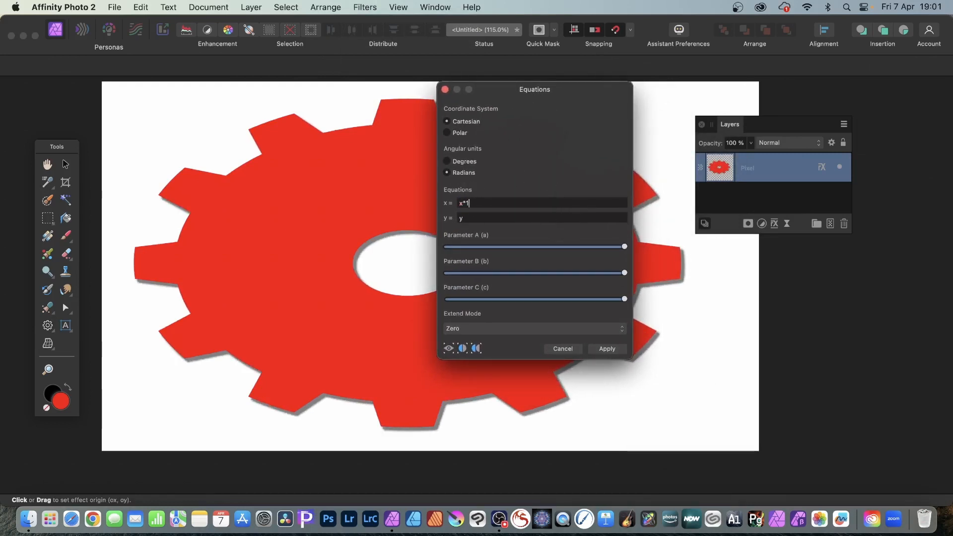
text(0)
key(Tab)
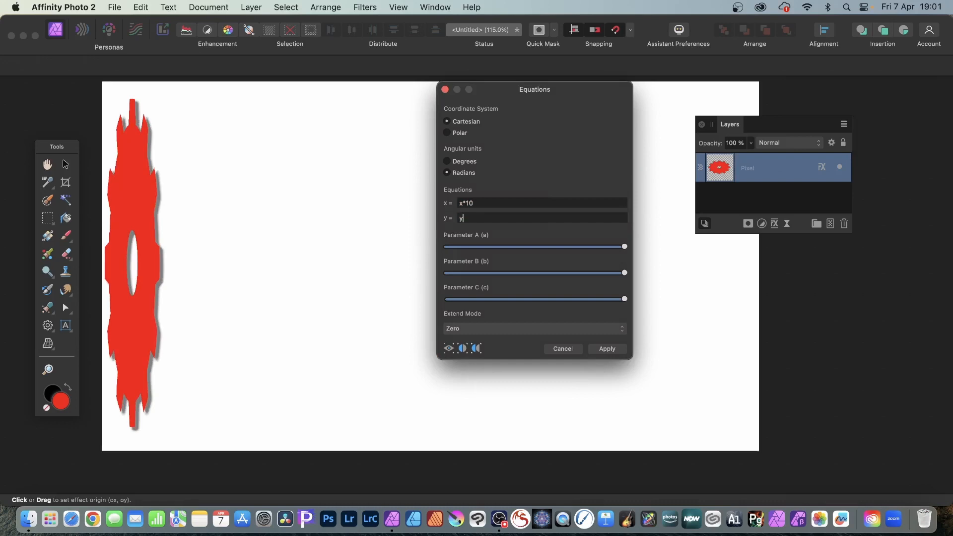
text(*10)
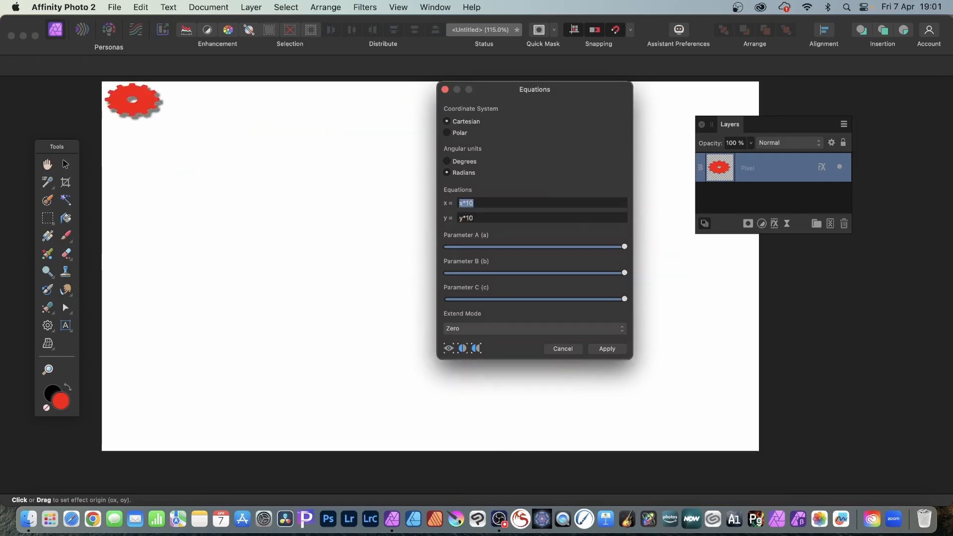
Set the filter's extend mode to Mirror and apply it to the shadowed cog.
click(516, 329)
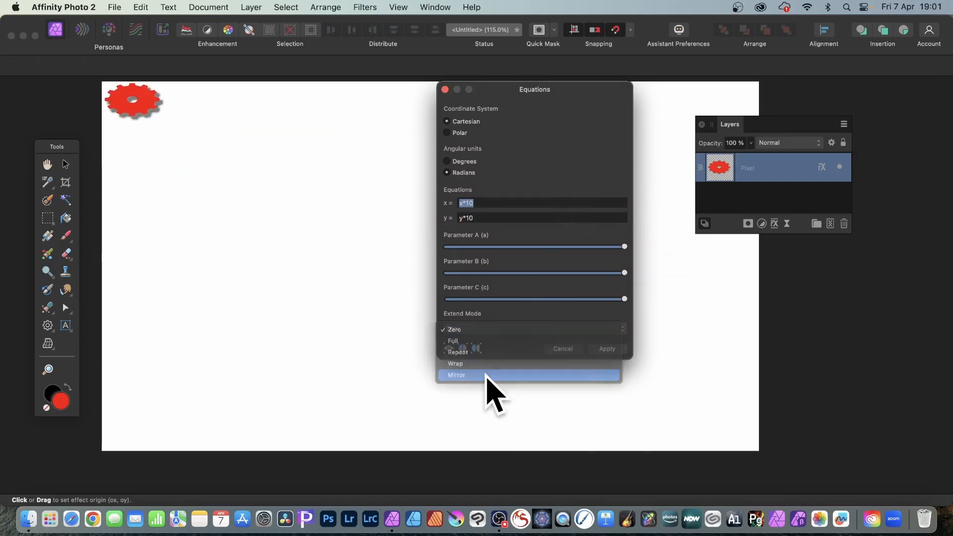
click(489, 377)
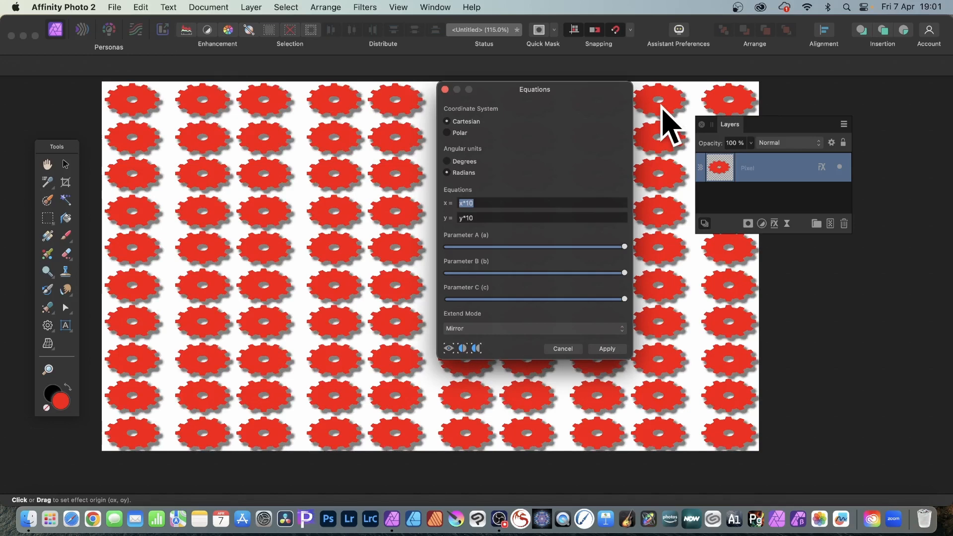
click(609, 348)
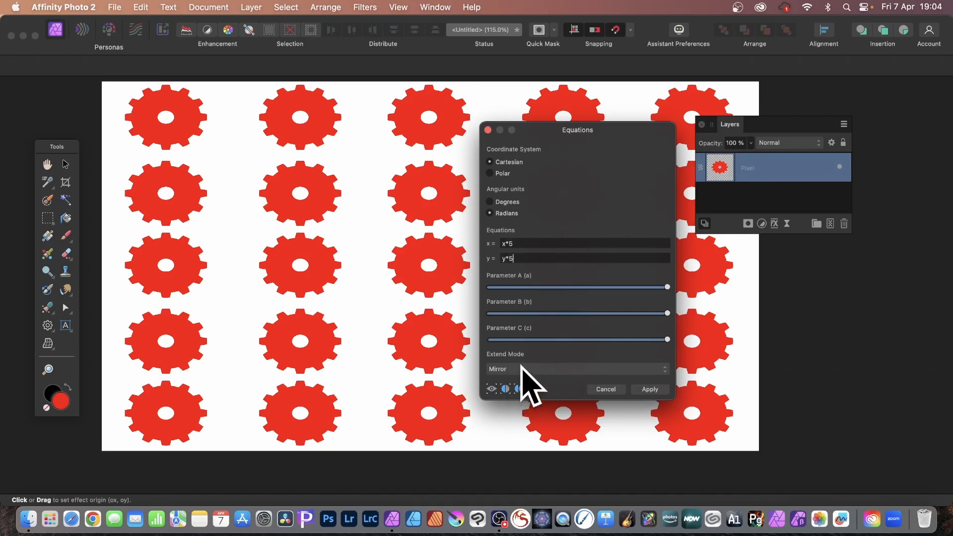
Apply the open Equations filter, then duplicate the resulting cog pattern layer and offset the copy diagonally up and to the left.
click(654, 387)
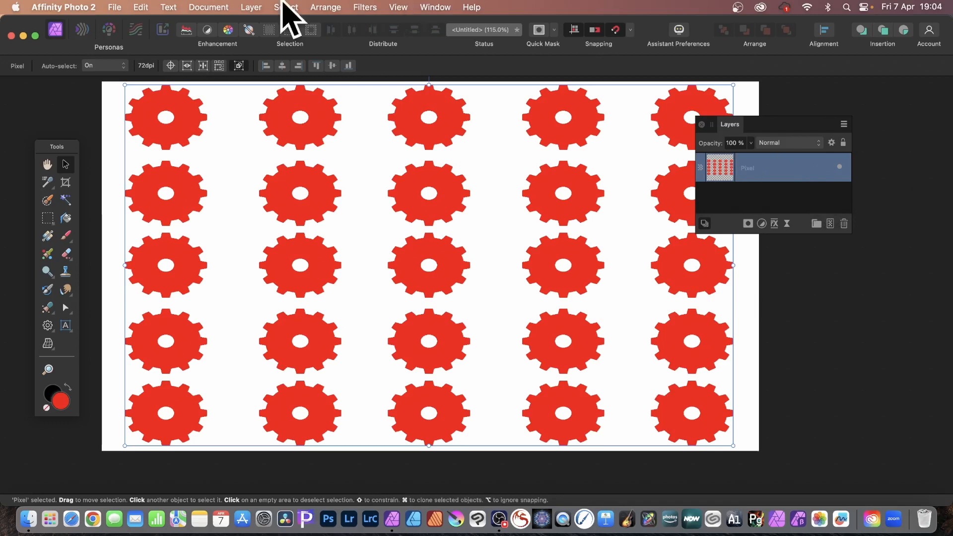
click(251, 8)
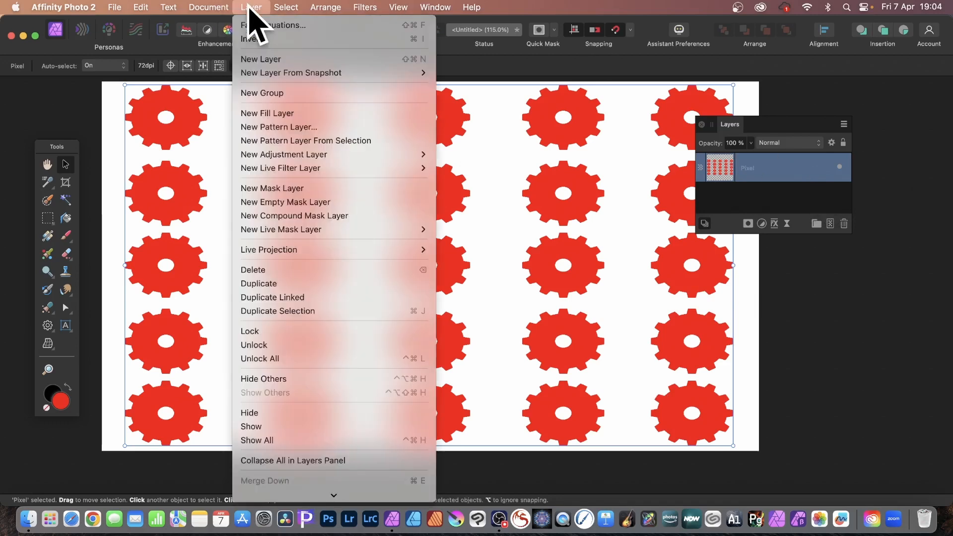
click(259, 283)
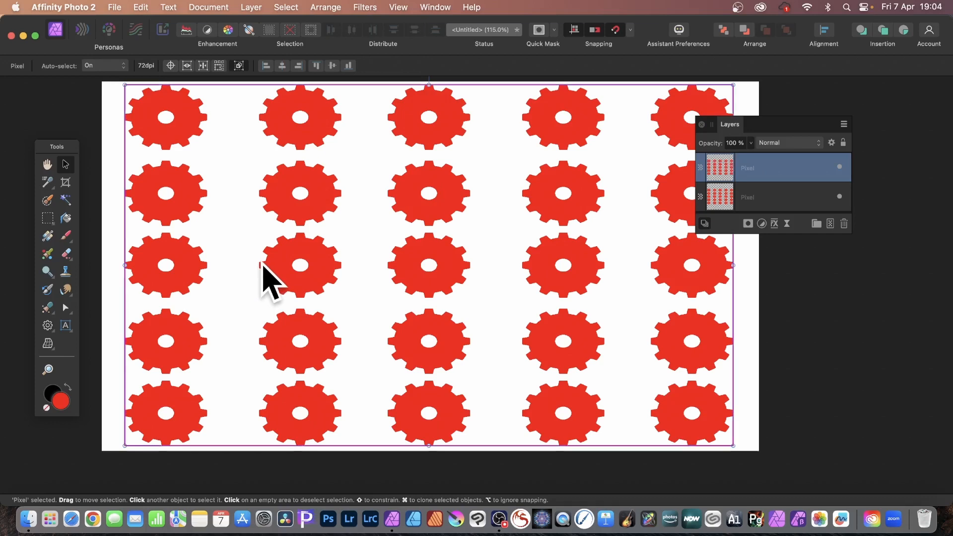
drag(456, 210, 384, 170)
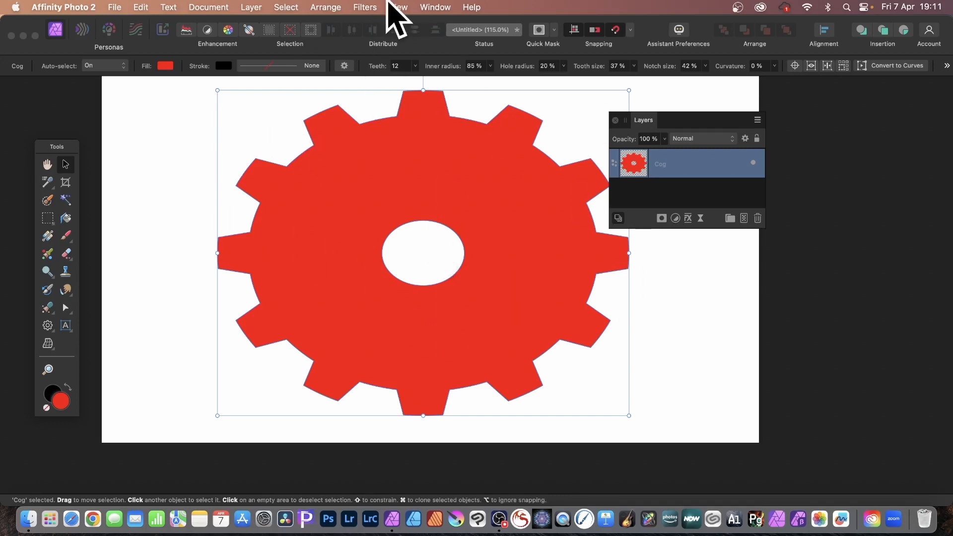
Start the Equations distortion filter on the plain red cog and enter x*10 and y*10 as its equations.
click(367, 5)
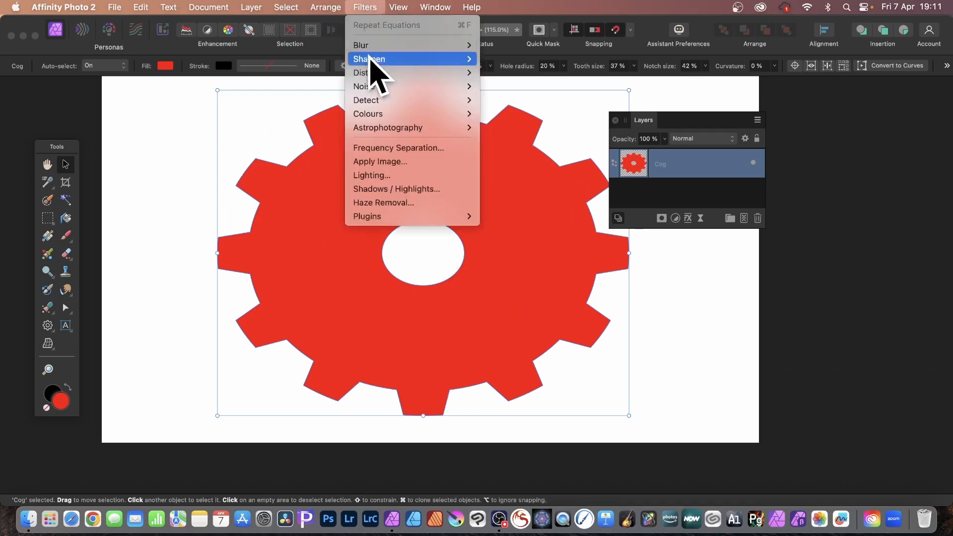
mouse_move(370, 74)
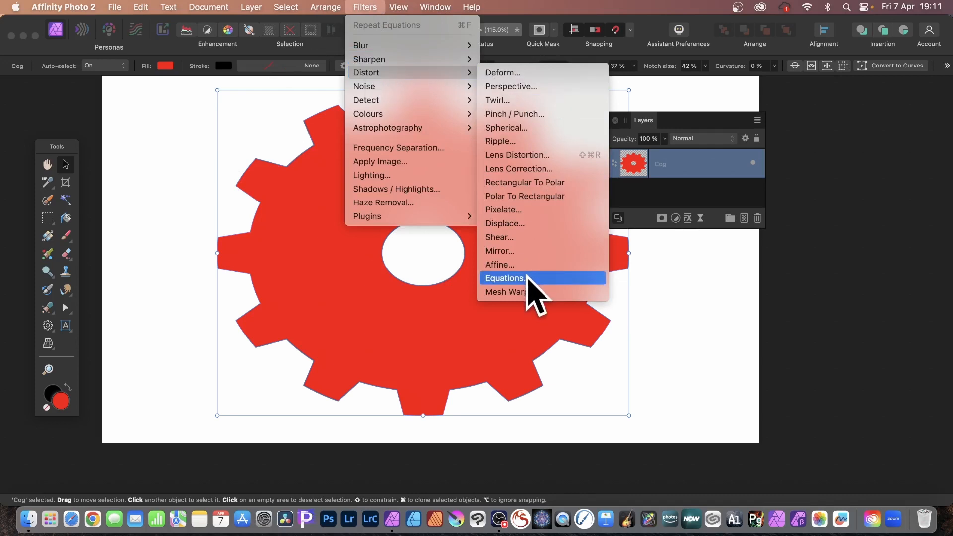
click(527, 279)
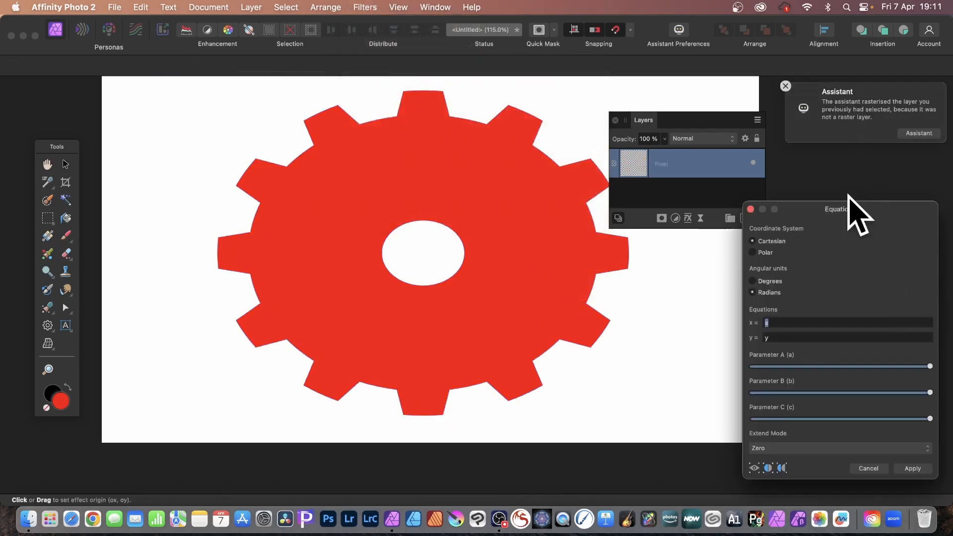
drag(851, 211, 543, 125)
click(470, 236)
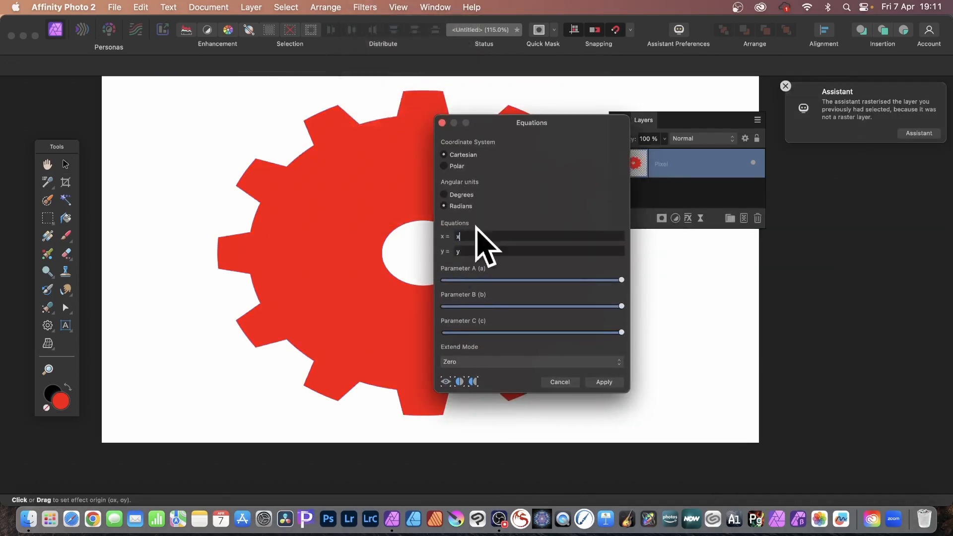
text(*10)
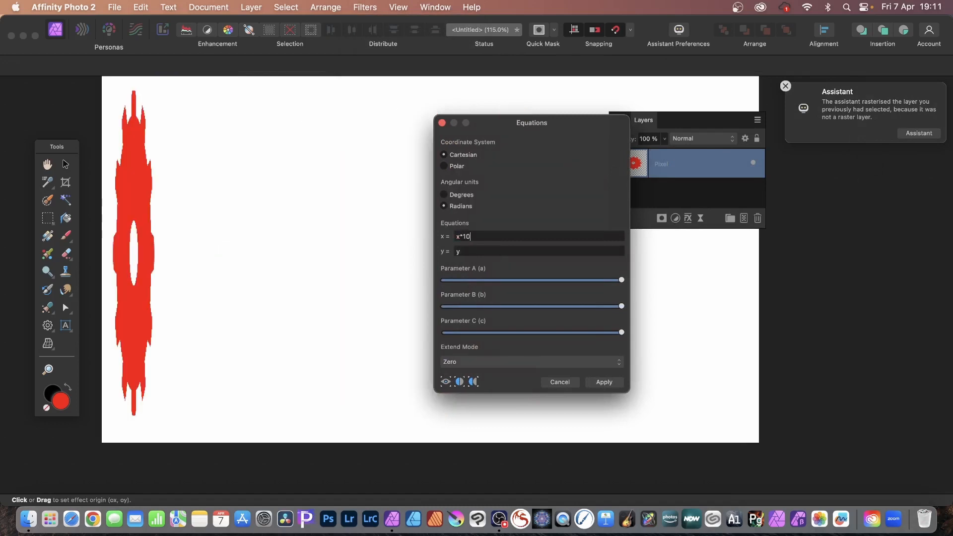
click(491, 252)
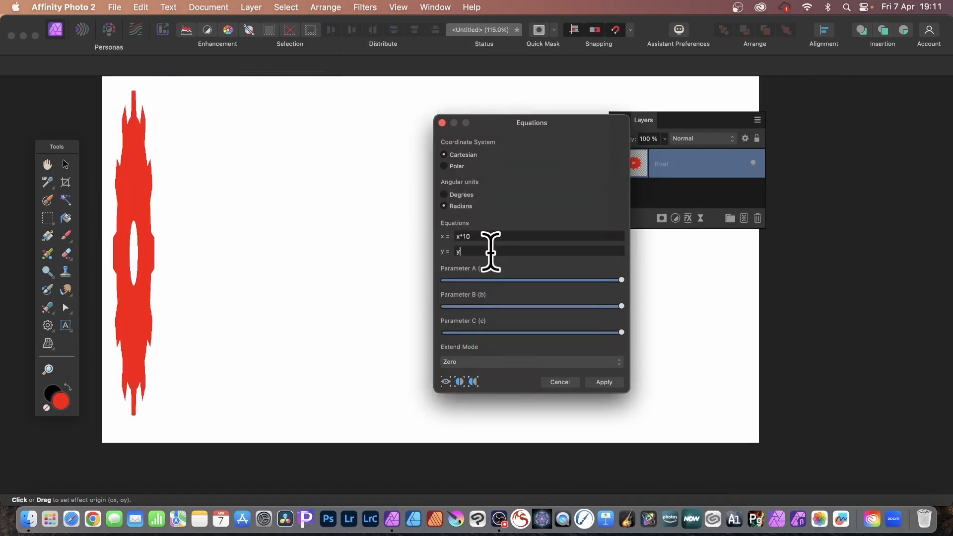
text(*10)
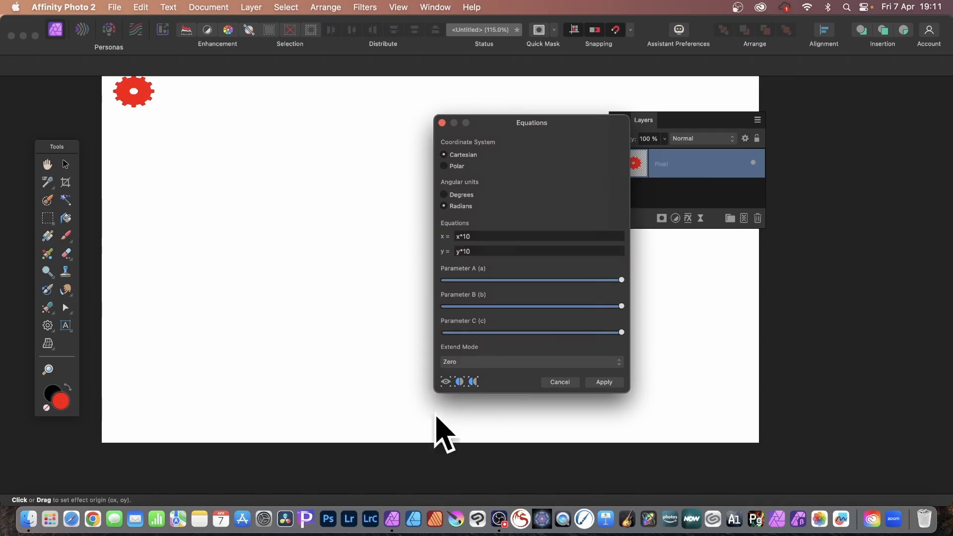
Switch the extend mode to Mirror and apply the Equations filter to the plain cog.
click(468, 362)
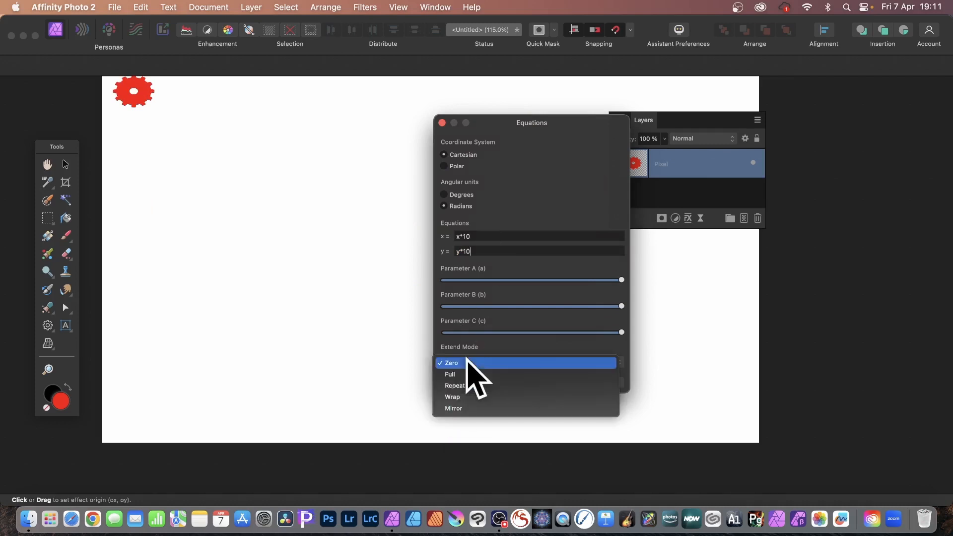
click(457, 408)
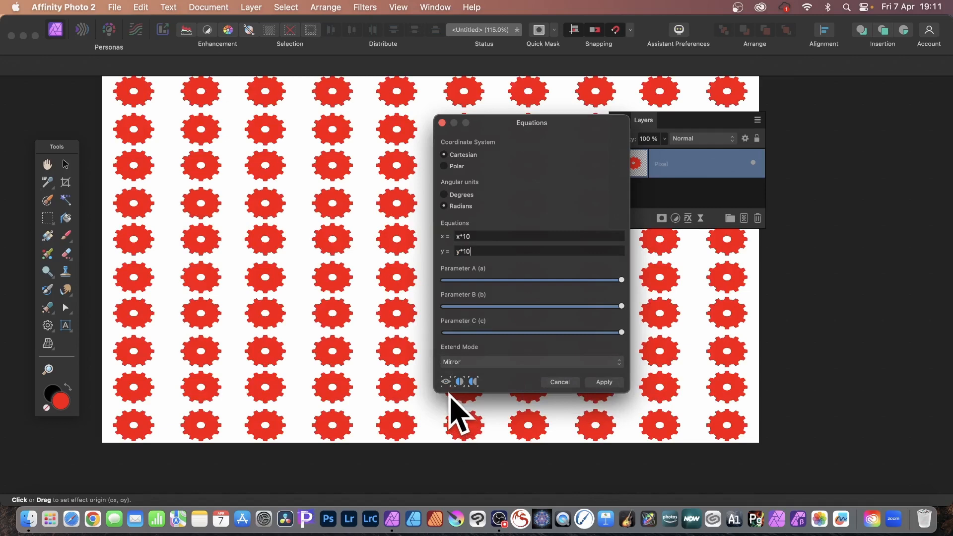
click(605, 383)
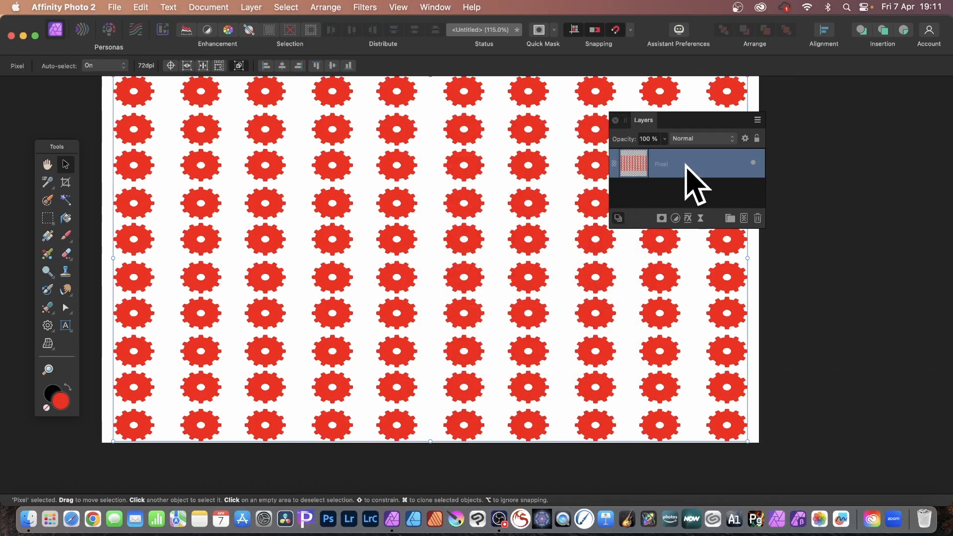
Add a live Twirl filter to the tiled cog pattern with angle 461.5° and radius 489.1 px, centred slightly above the pattern's middle.
click(250, 7)
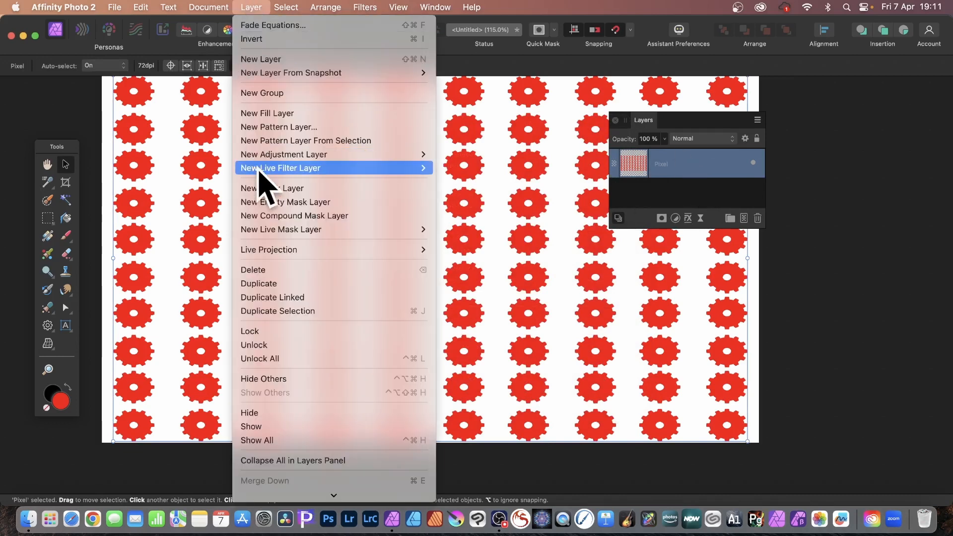
mouse_move(263, 169)
mouse_move(449, 174)
mouse_move(450, 194)
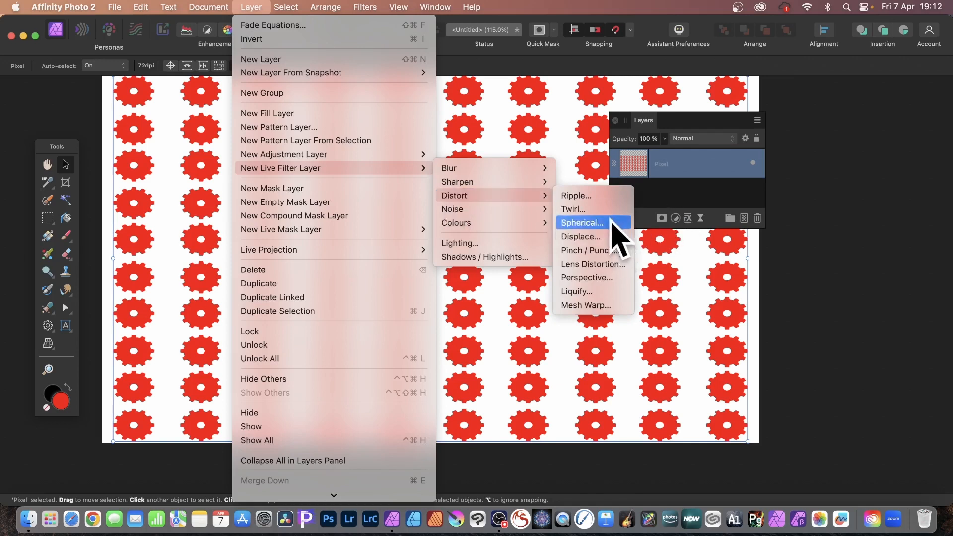
click(595, 215)
drag(844, 376, 431, 163)
drag(409, 208, 455, 208)
drag(421, 230, 471, 231)
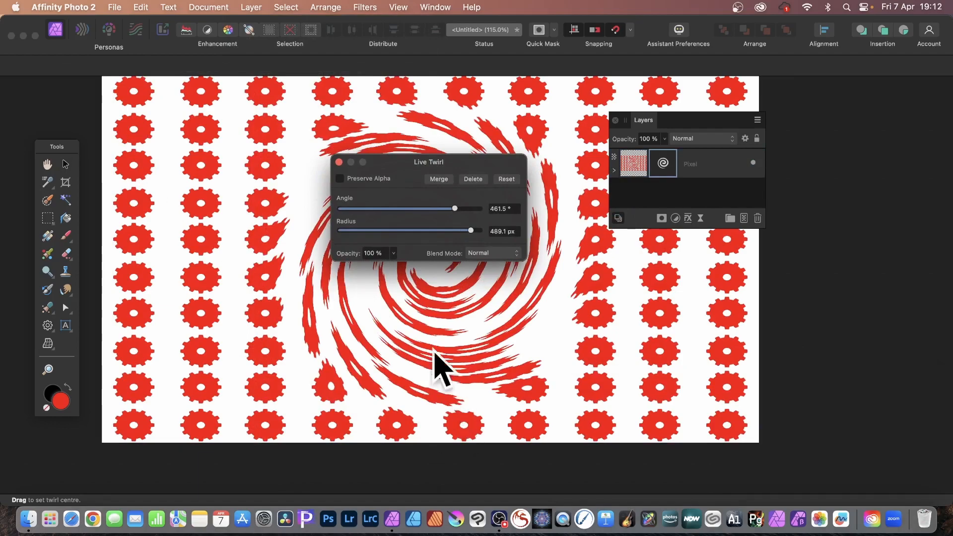
drag(435, 353, 386, 220)
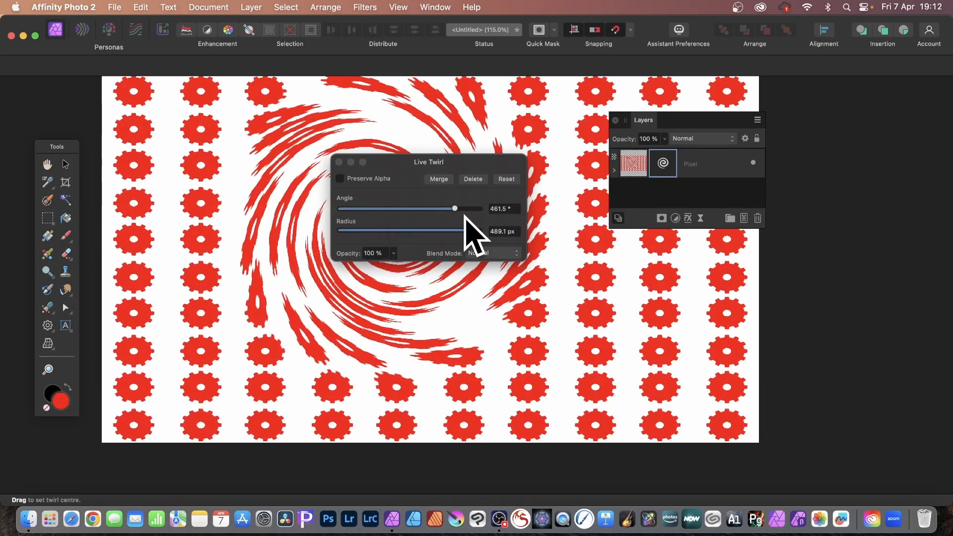
click(339, 162)
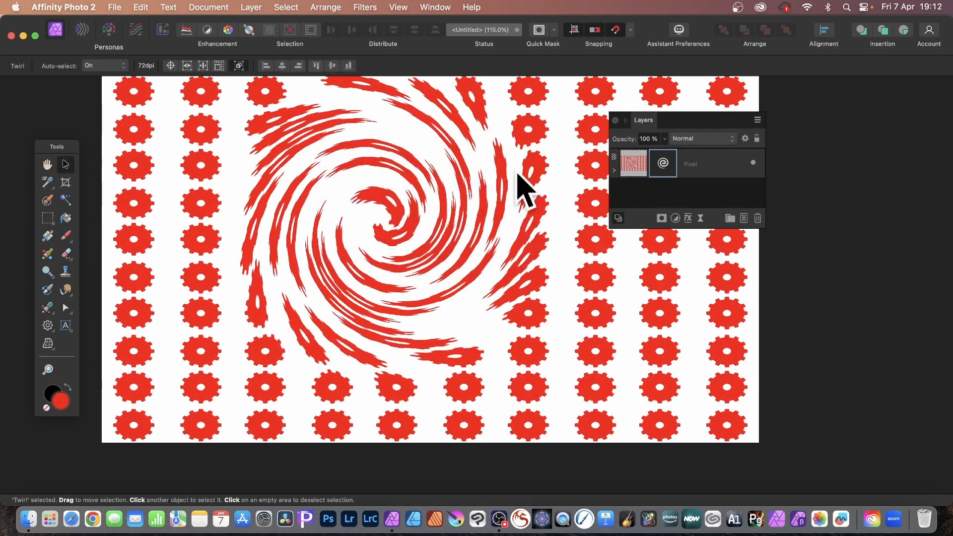
Reopen the pattern's live Twirl filter and move the twirl centre to the lower-left area of the cogs.
double_click(665, 163)
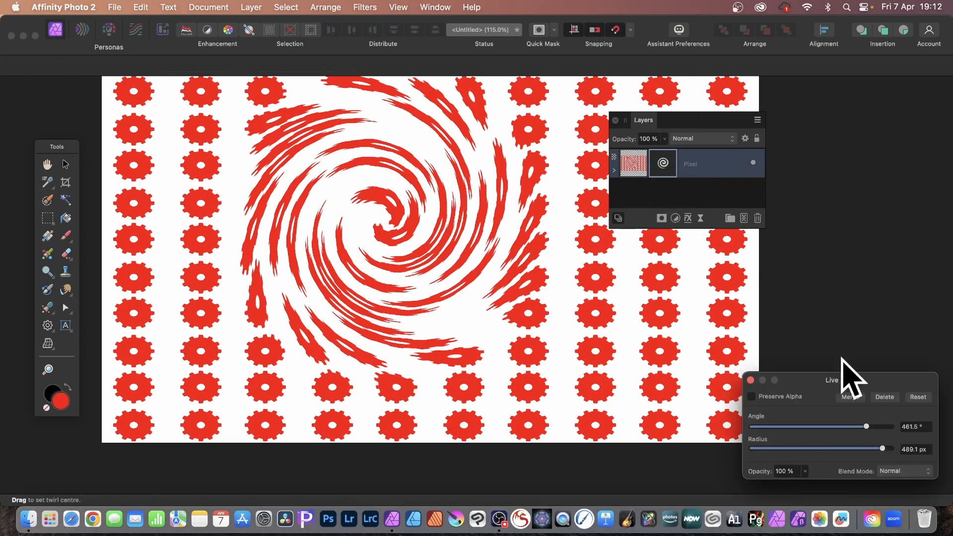
drag(855, 382, 464, 179)
drag(336, 213, 195, 342)
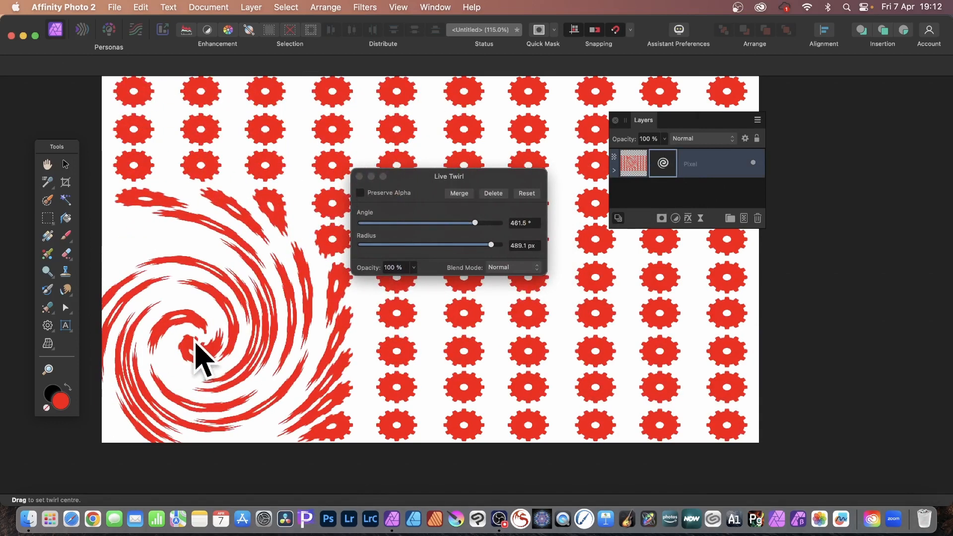
click(359, 176)
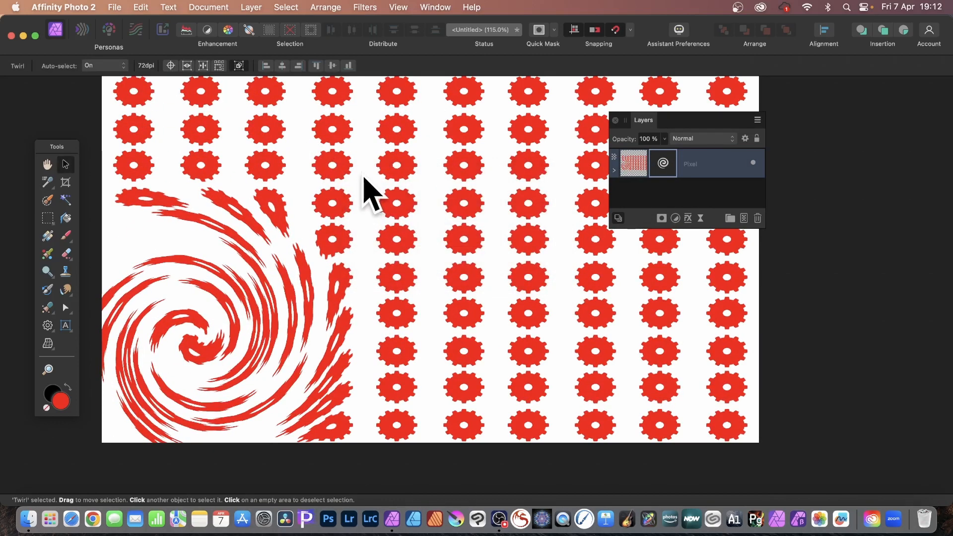
Undo the twirl changes and the Equations filter to return to the single plain red cog.
key(super+z)
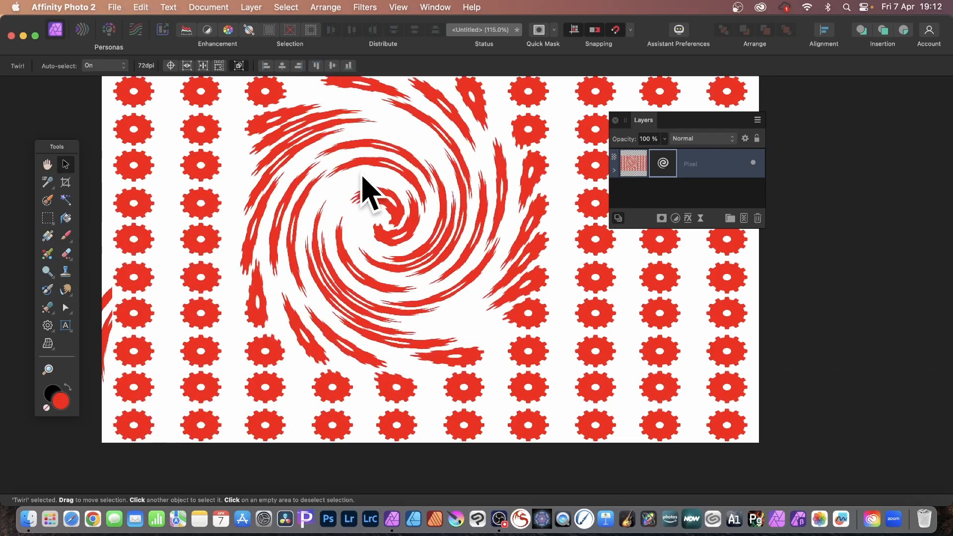
key(super+z)
key(super+z)
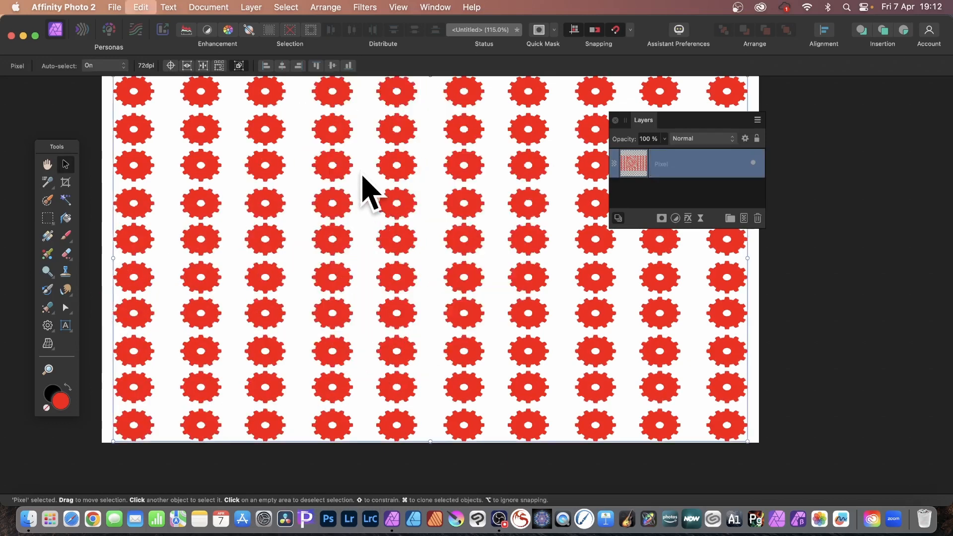
drag(477, 233, 426, 220)
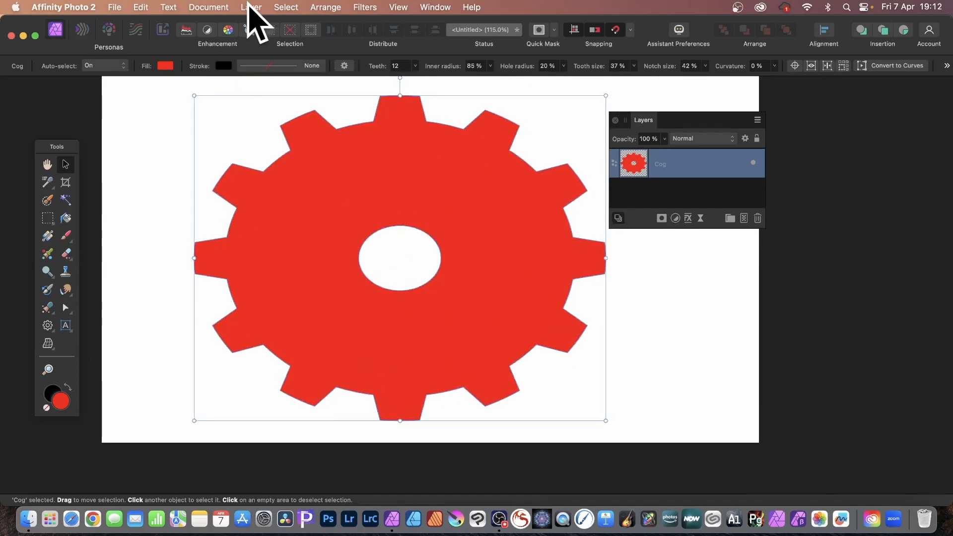
Add a live Twirl filter to the plain cog with angle 501.5° and radius 498.9 px, centred on its upper-right teeth.
click(251, 7)
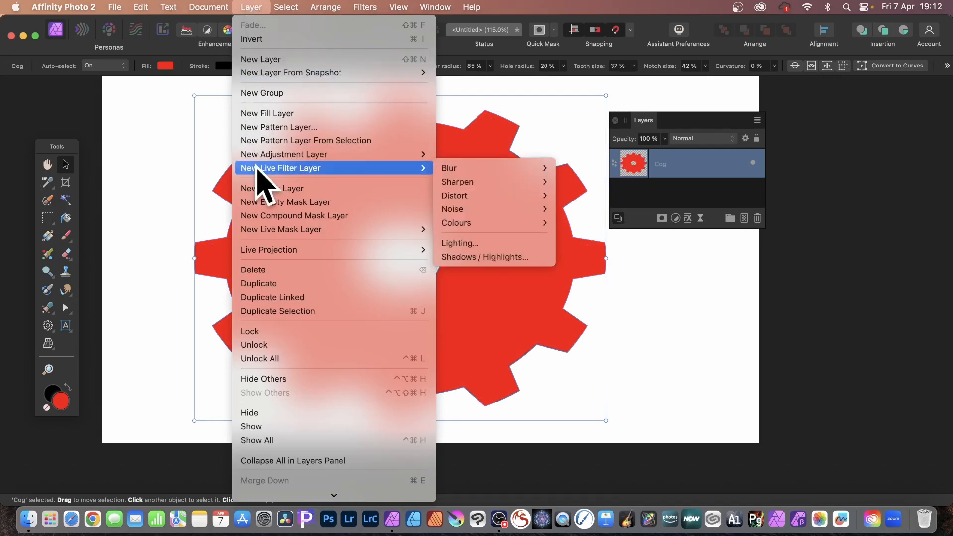
mouse_move(514, 168)
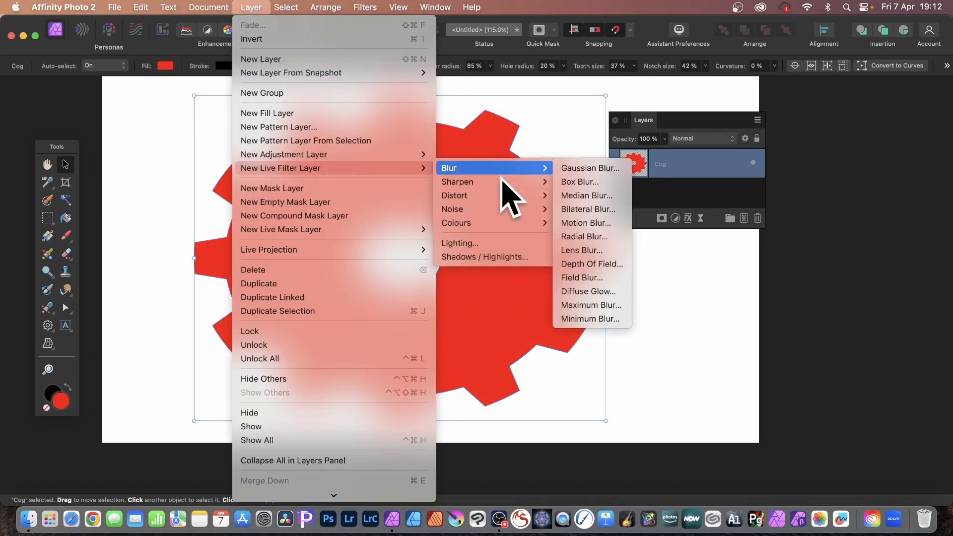
mouse_move(503, 196)
click(582, 209)
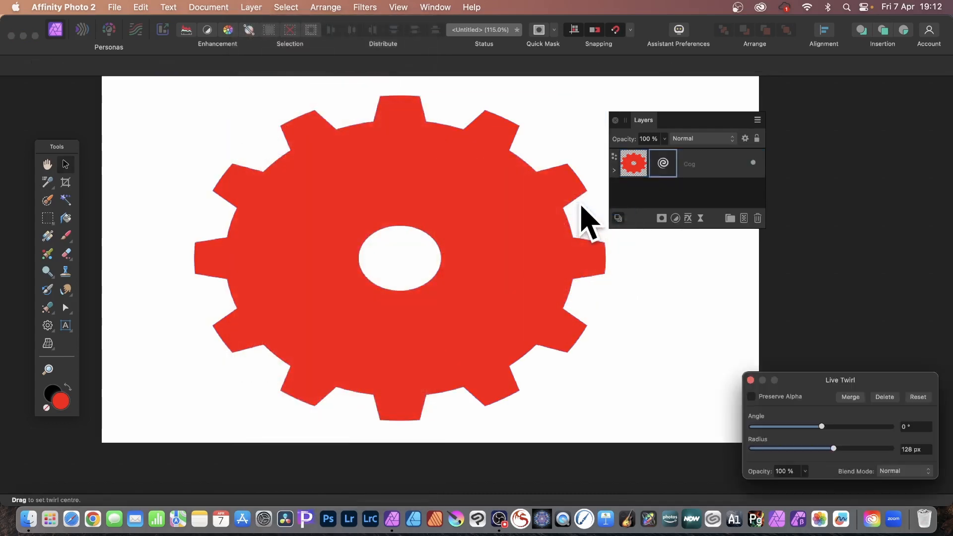
drag(821, 380, 452, 170)
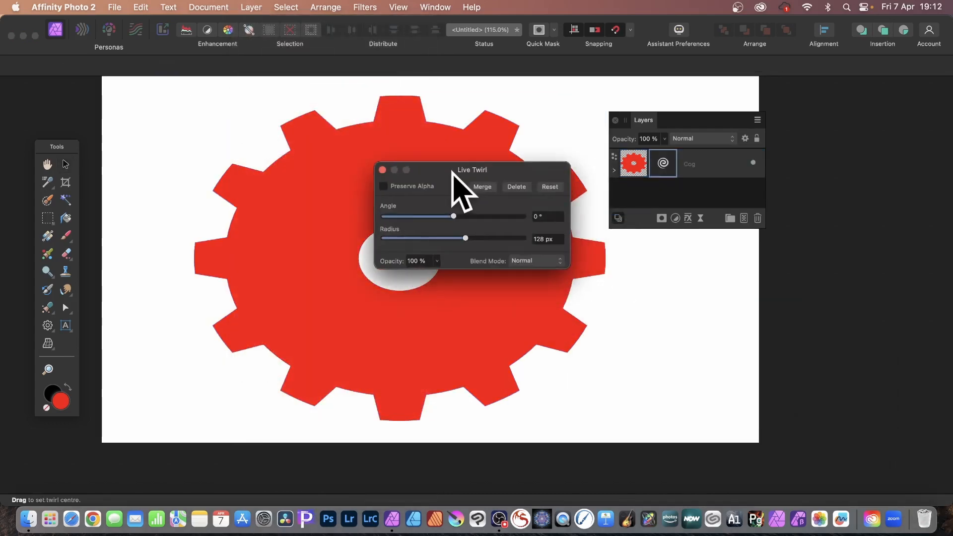
drag(462, 216, 549, 235)
drag(464, 315, 594, 209)
click(382, 170)
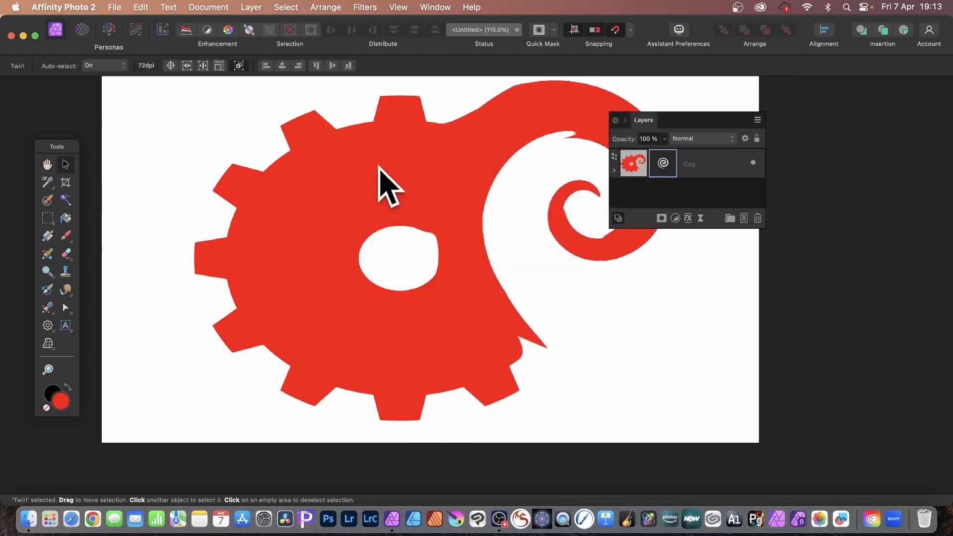
Reopen the cog's live Twirl settings to review the angle and radius.
double_click(664, 164)
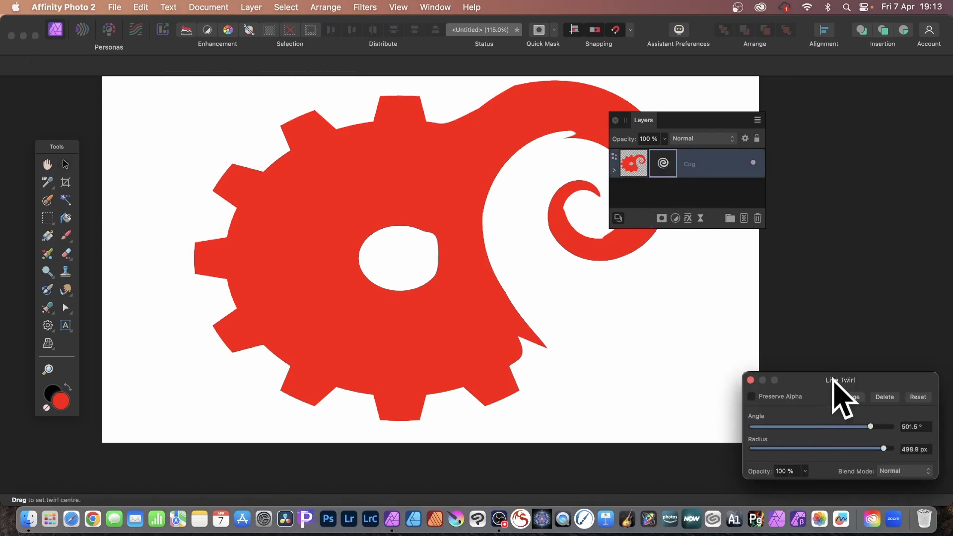
drag(832, 379, 547, 186)
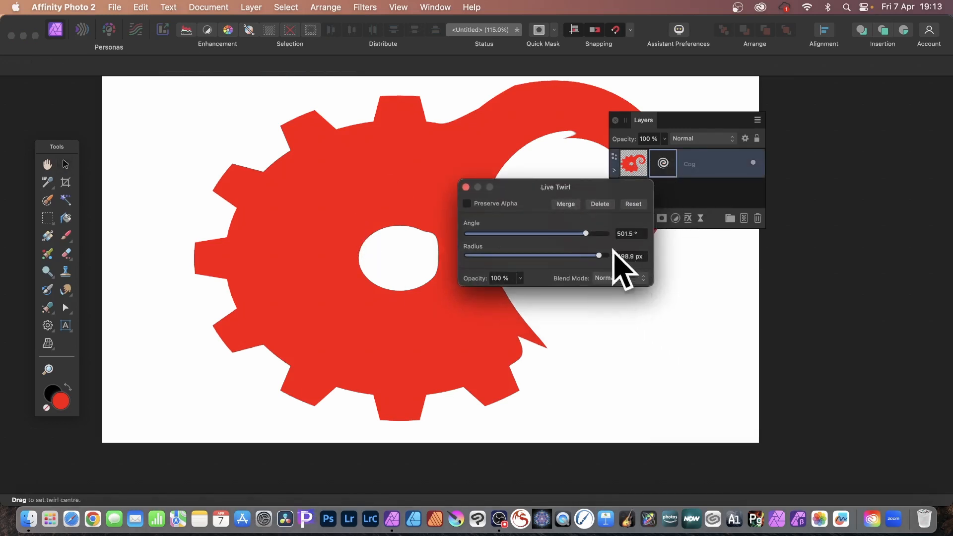
click(465, 187)
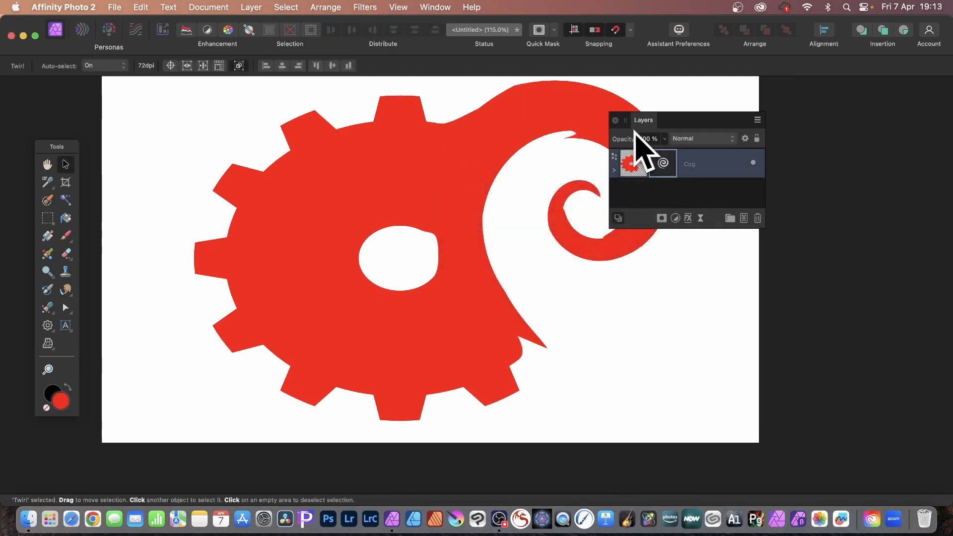
Start the Equations distortion filter on the twirled cog and enter x*10 and y*10 as its equations.
click(631, 168)
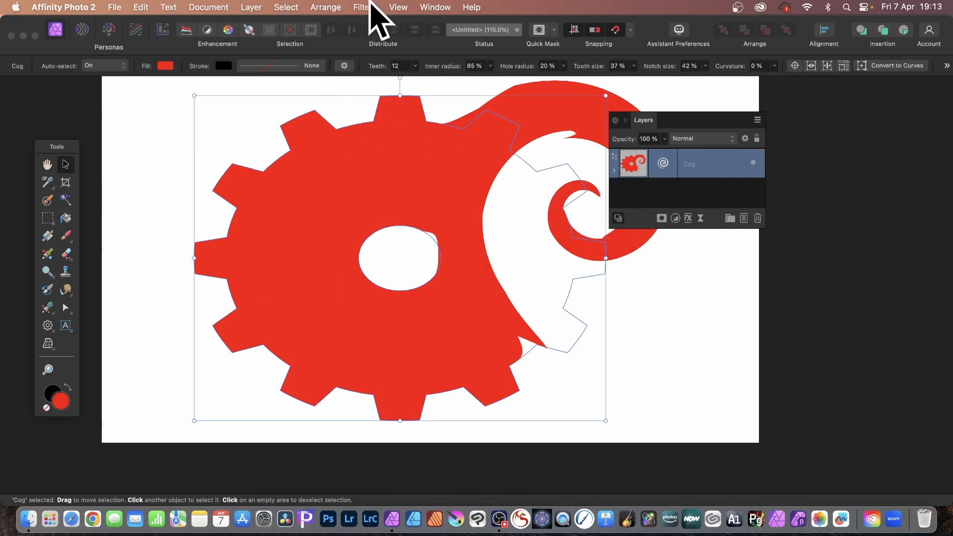
click(367, 6)
mouse_move(372, 72)
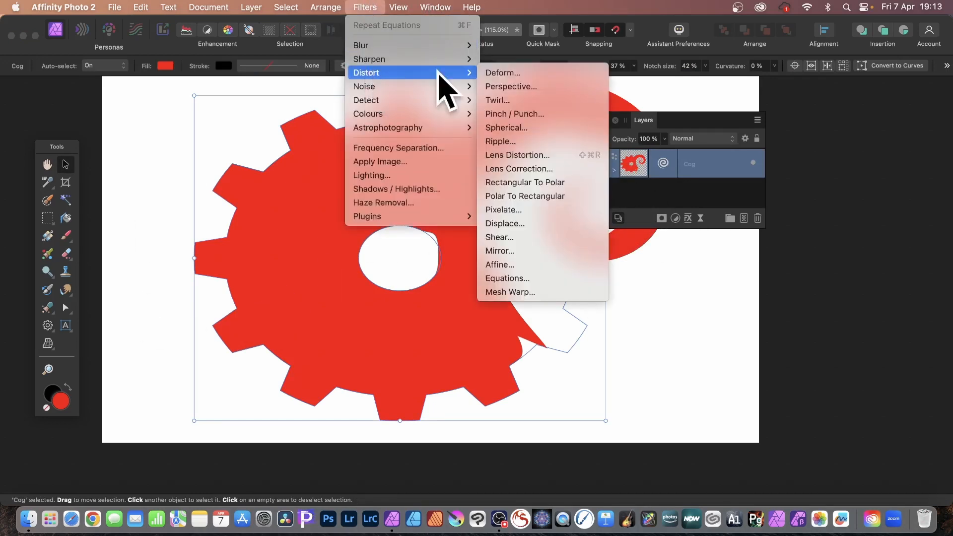
click(530, 278)
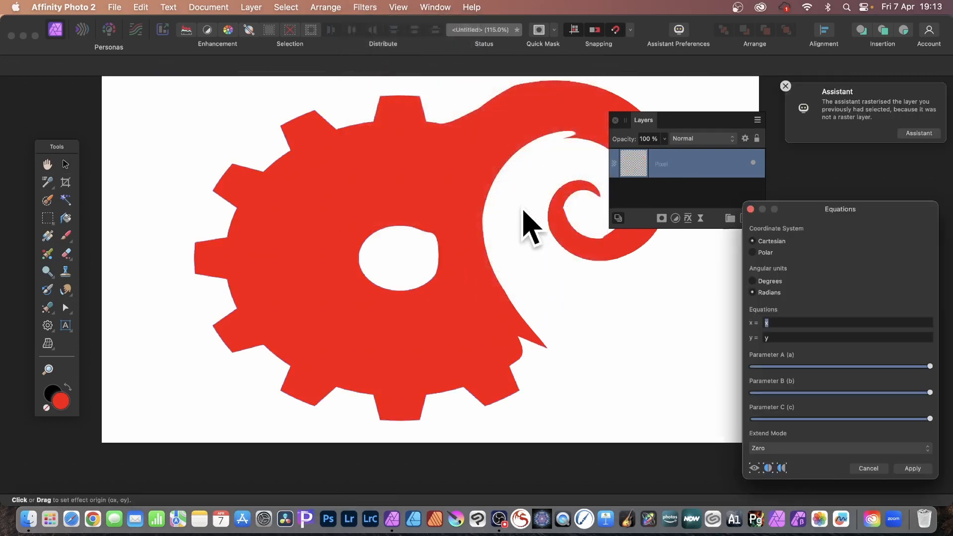
drag(795, 209, 494, 53)
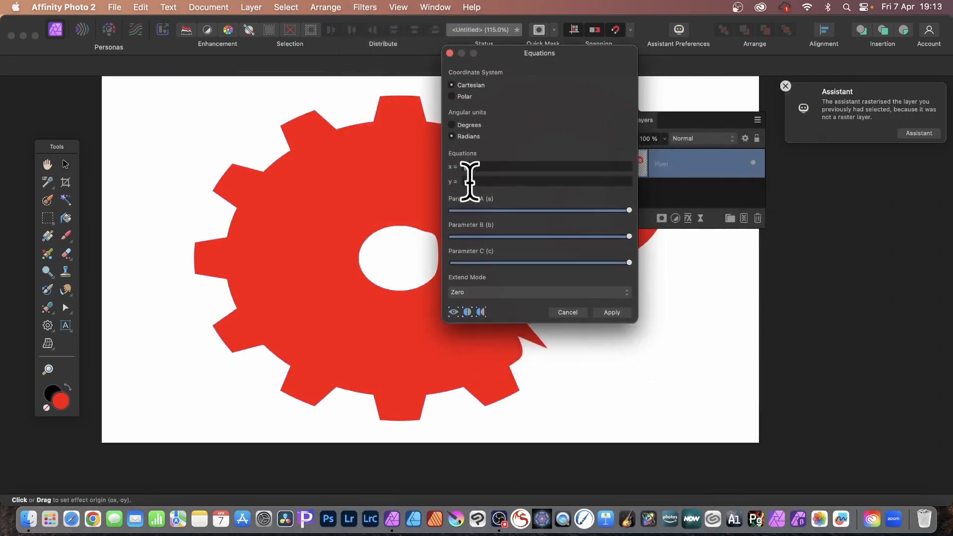
text(*10)
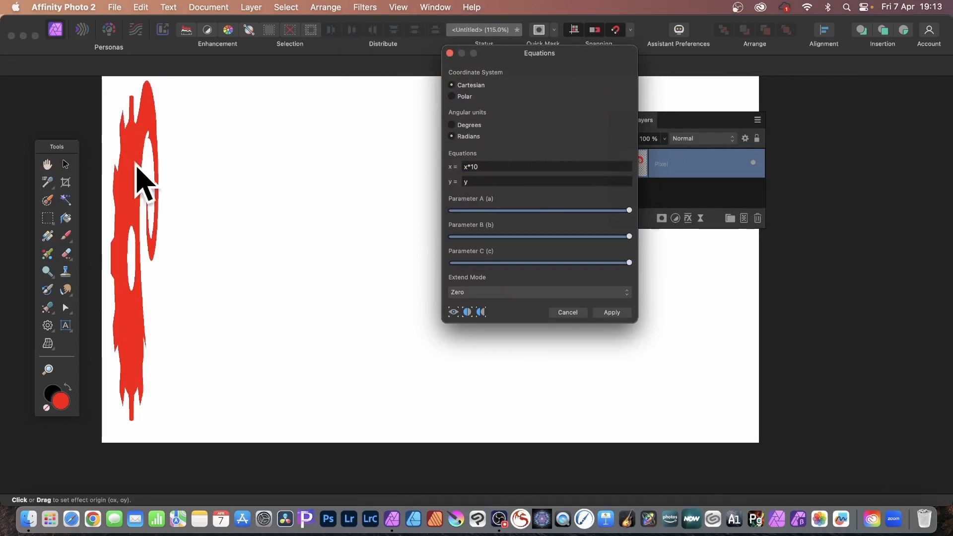
click(478, 181)
text(*10)
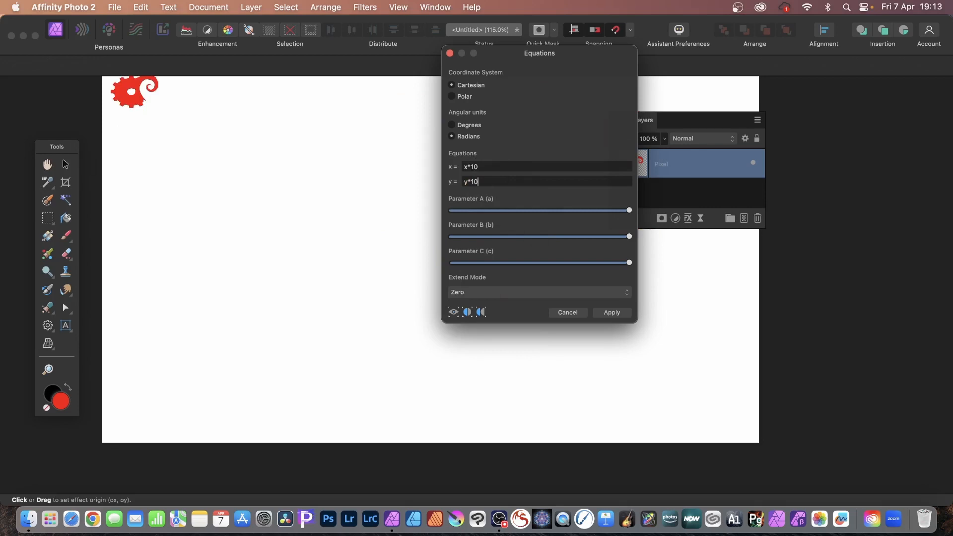
Preview the Mirror, Wrap, Repeat and Full extend modes on the twirled cog.
click(505, 292)
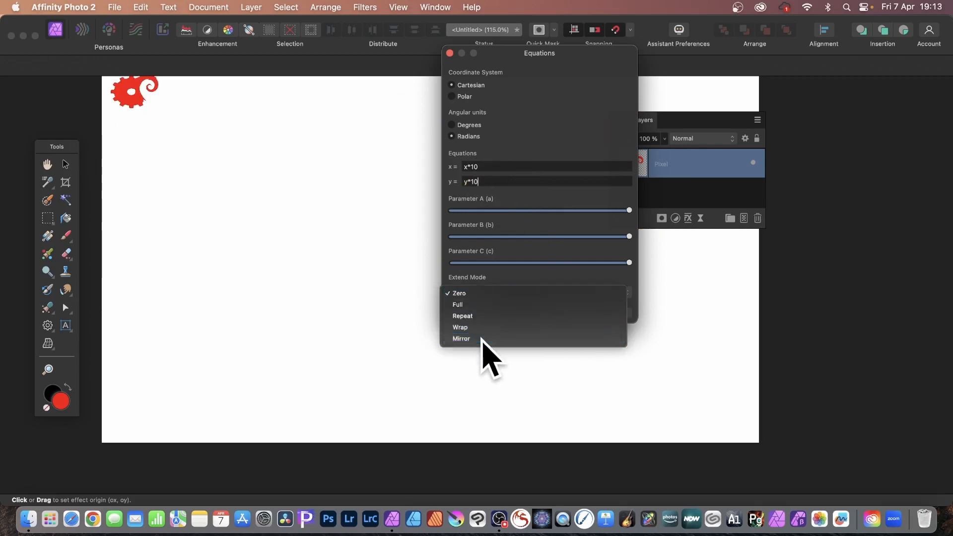
click(481, 336)
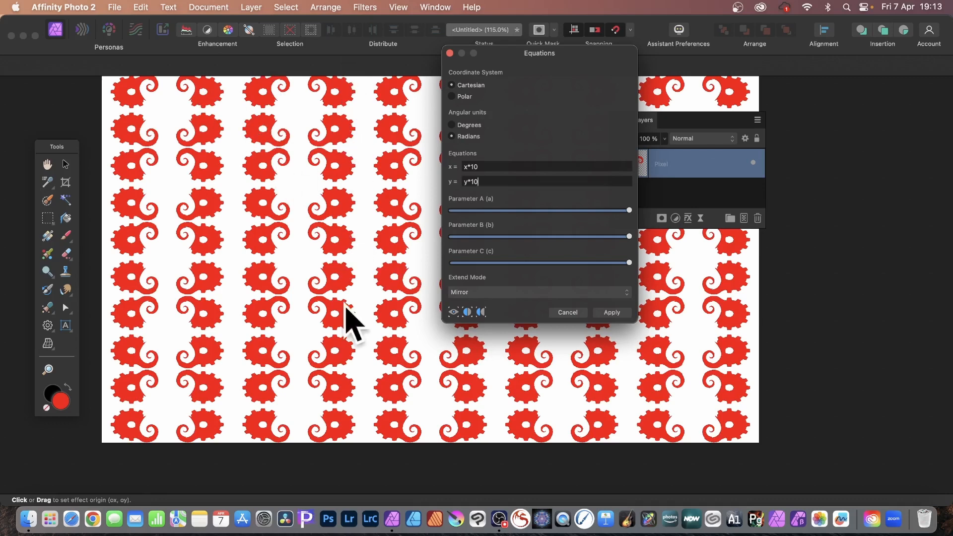
click(504, 294)
click(496, 283)
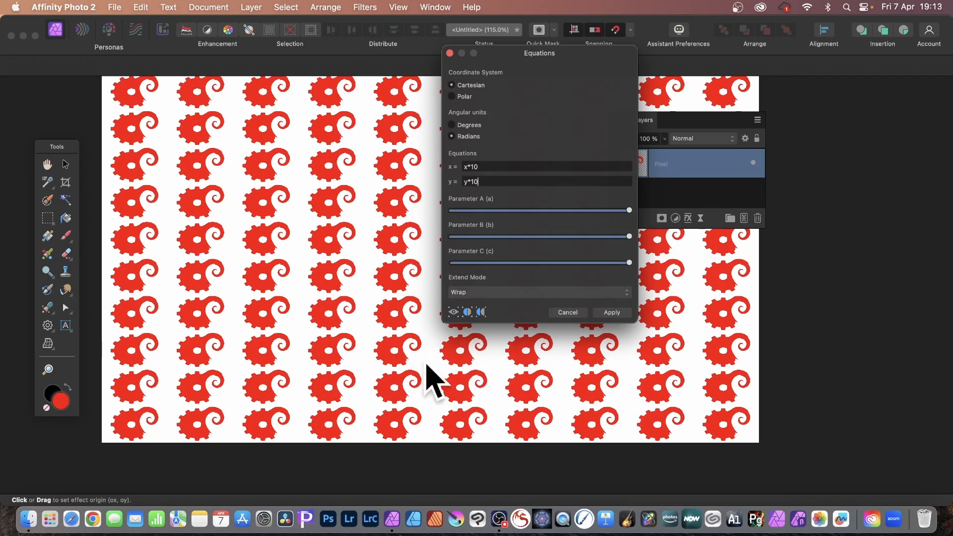
click(504, 292)
click(496, 305)
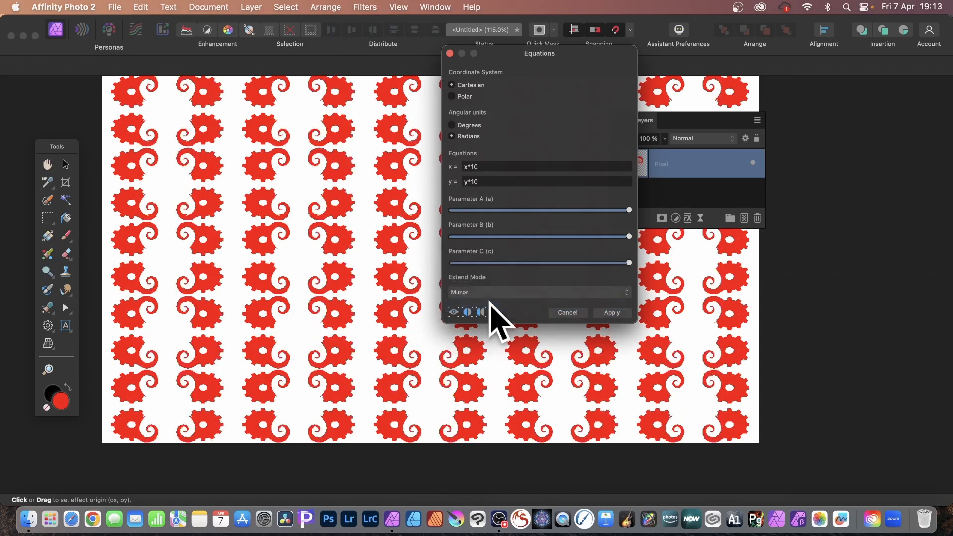
click(516, 292)
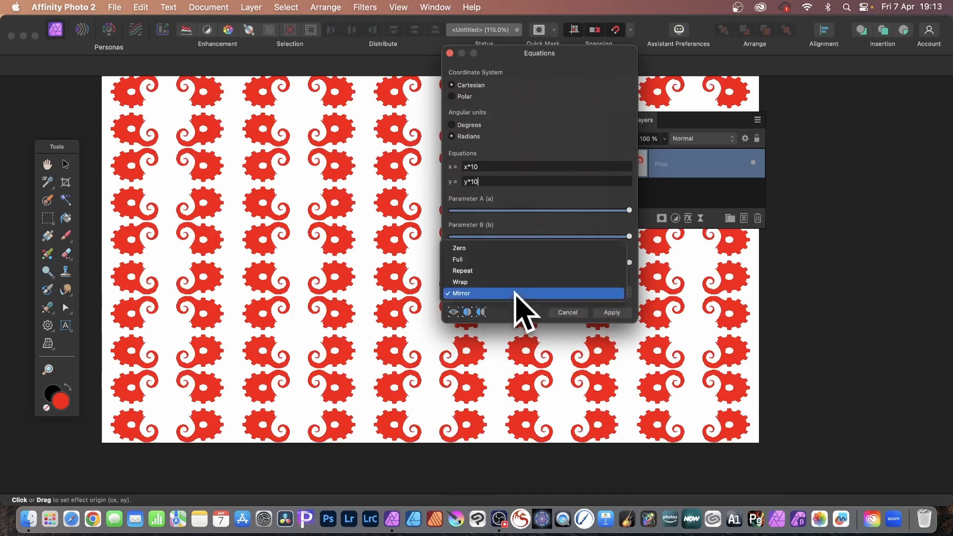
click(496, 271)
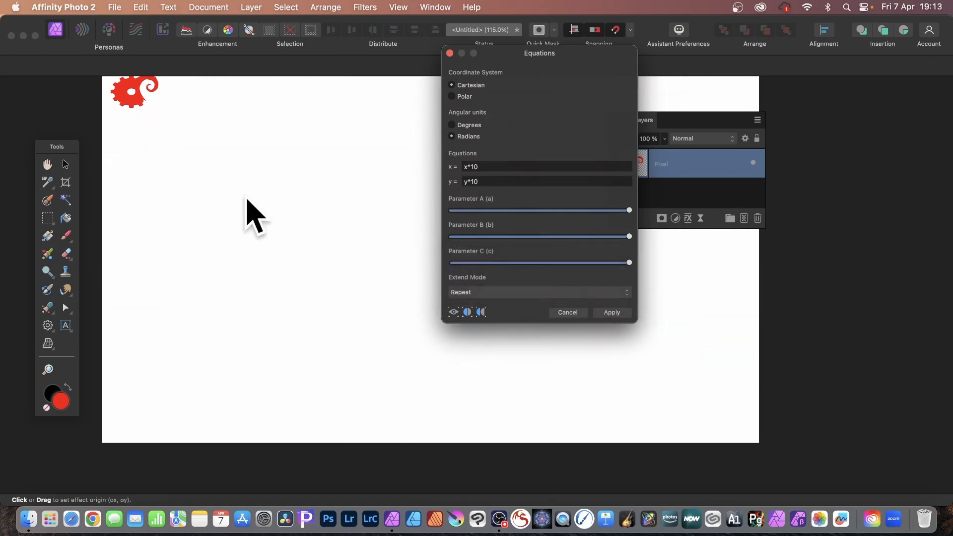
click(466, 292)
click(470, 282)
Set the extend mode to Mirror and apply the Equations filter to the twirled cog.
click(509, 294)
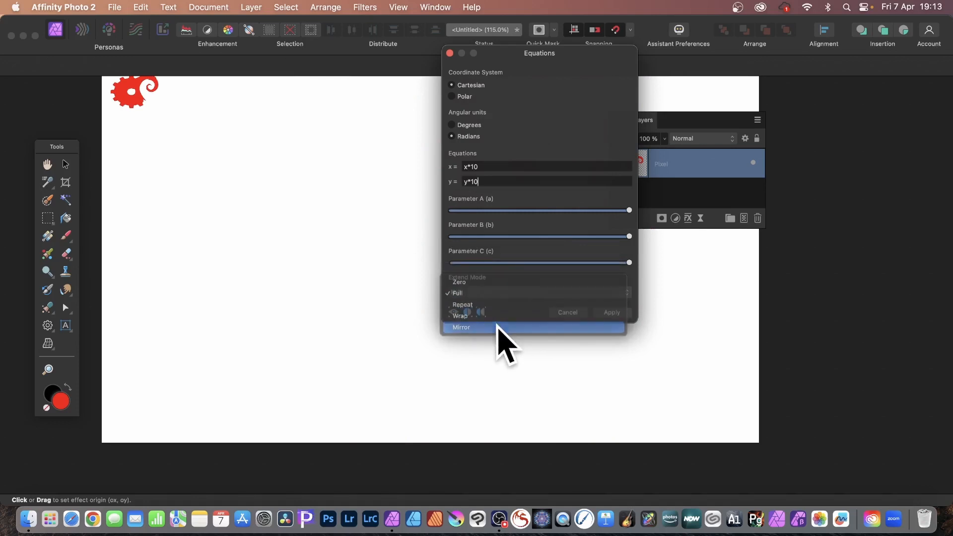
click(496, 327)
click(612, 313)
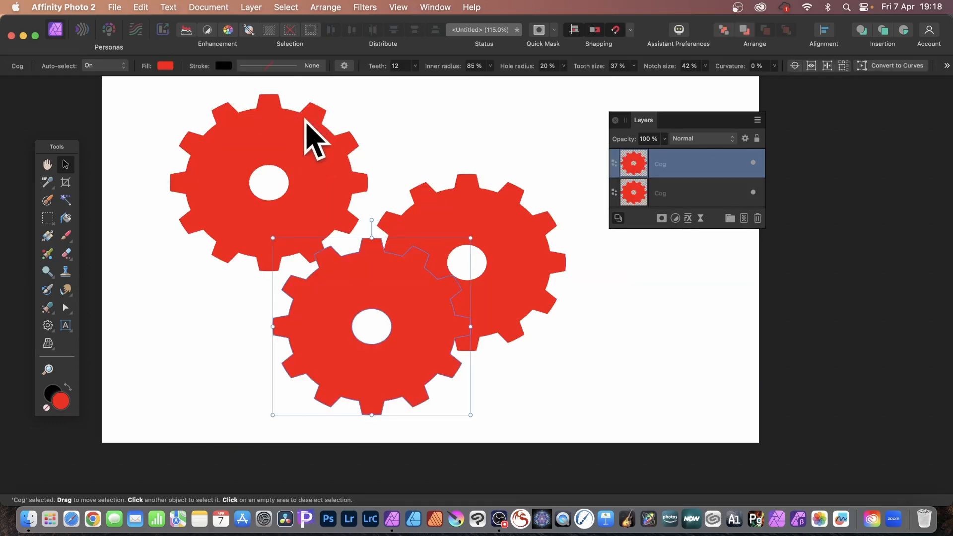
Group the three red cogs and rasterise the group into a single pixel layer.
drag(146, 83, 632, 446)
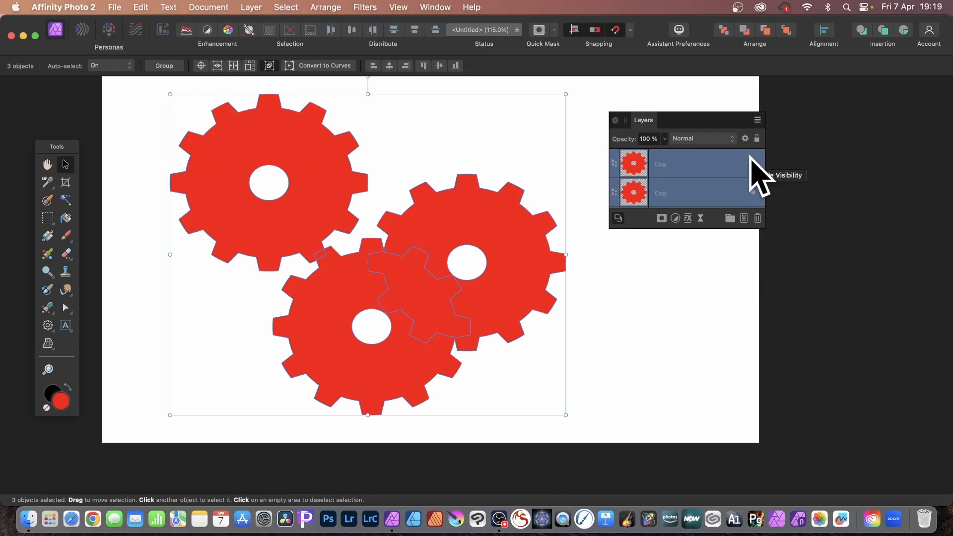
right_click(641, 160)
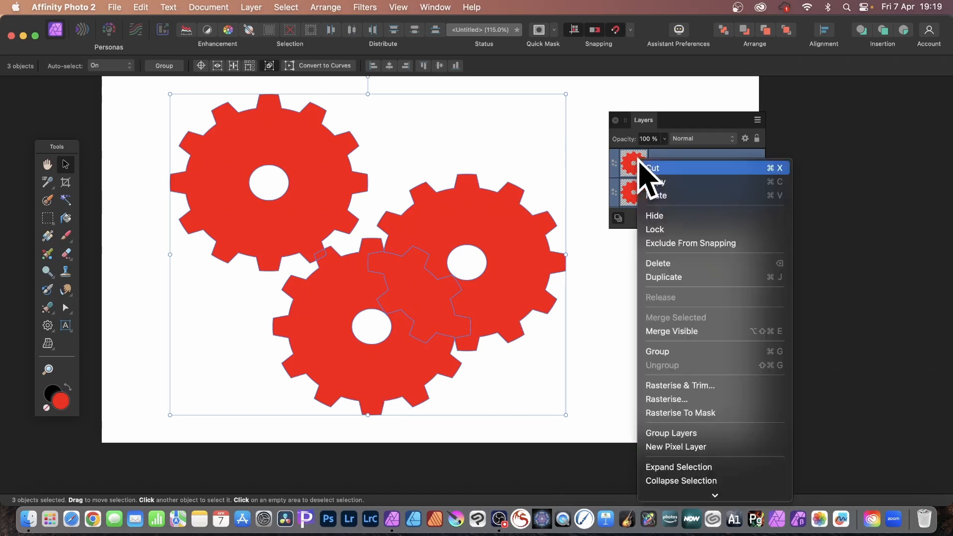
click(663, 351)
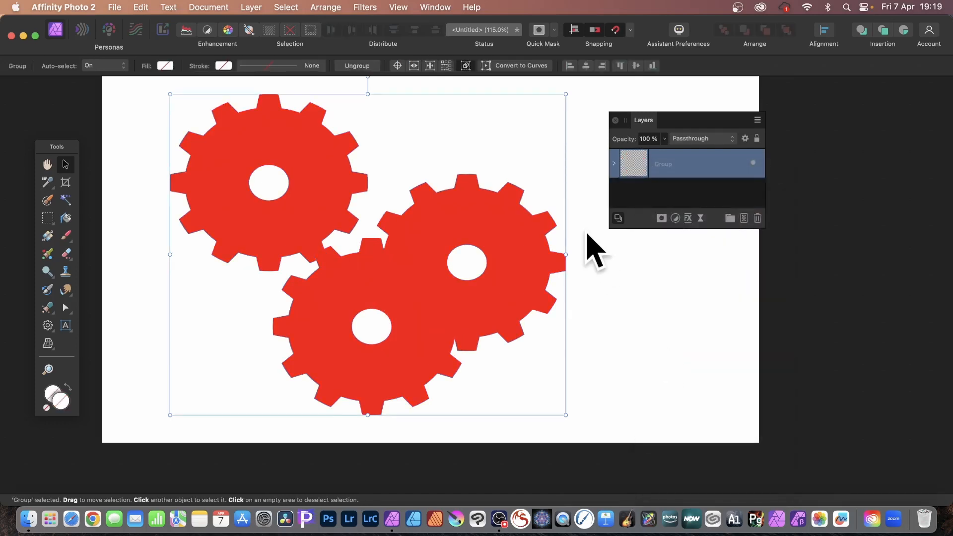
click(251, 7)
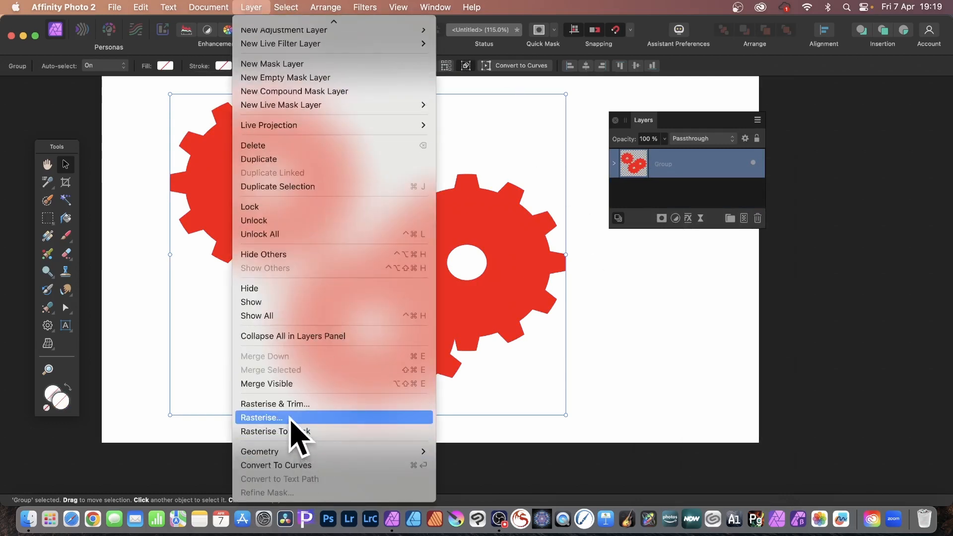
click(294, 419)
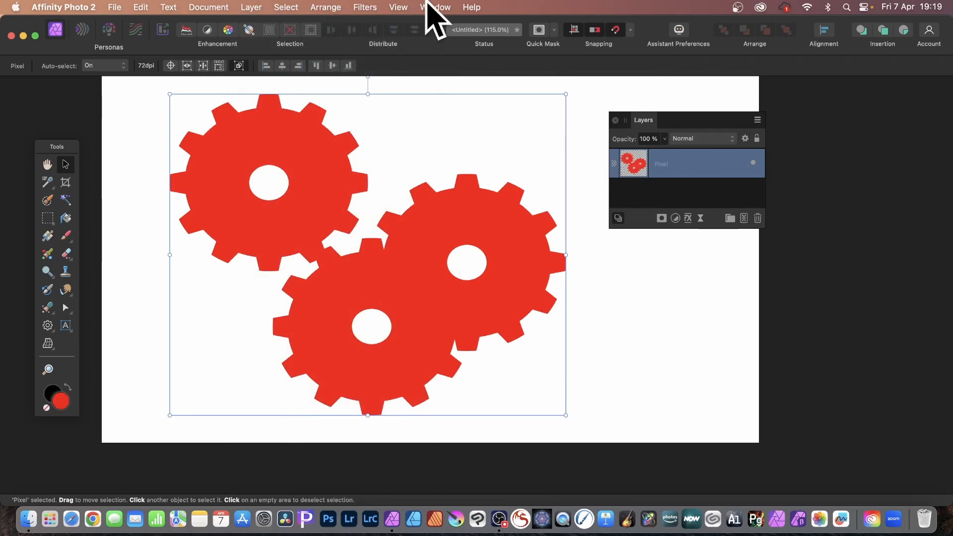
Start the Equations distortion filter on the rasterised cogs with x*10, y*10 and the Mirror extend mode.
click(371, 8)
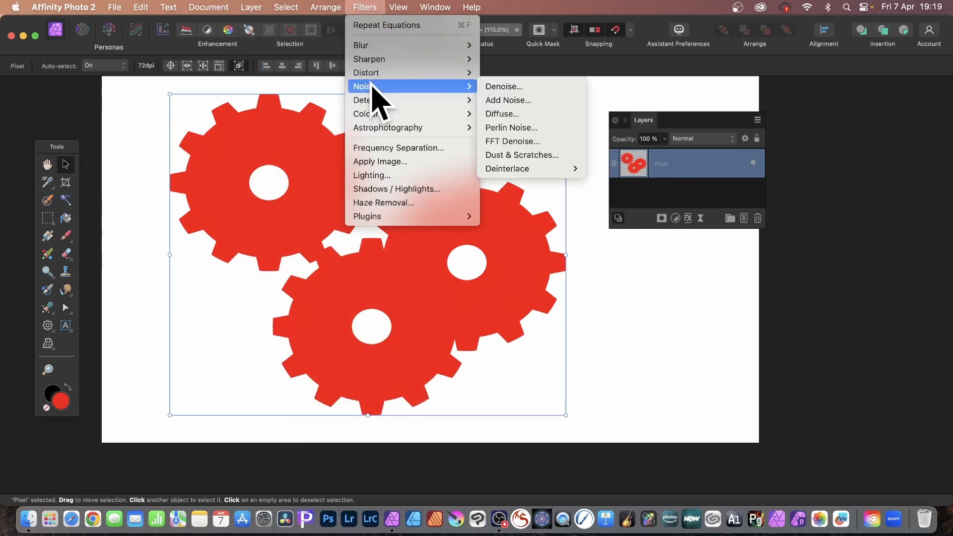
mouse_move(374, 74)
click(521, 279)
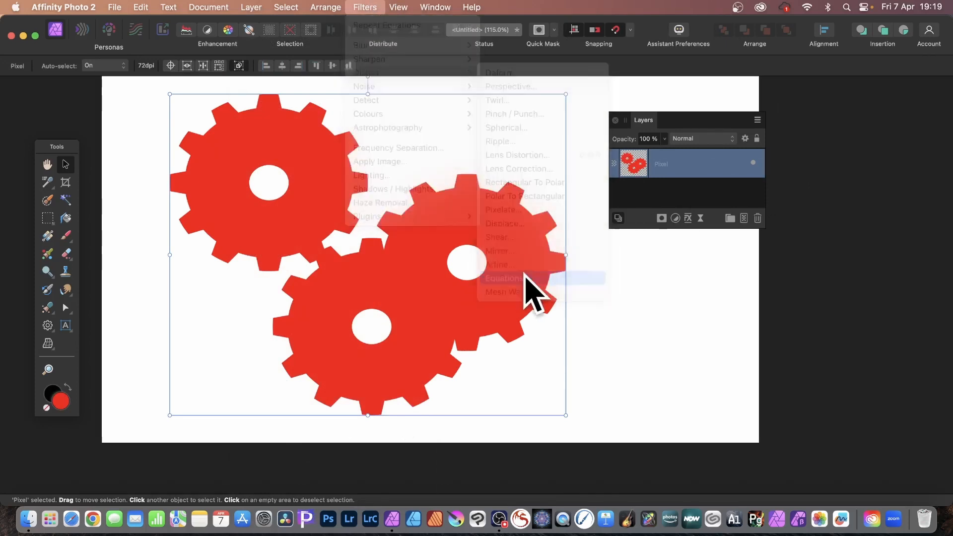
drag(825, 210, 493, 79)
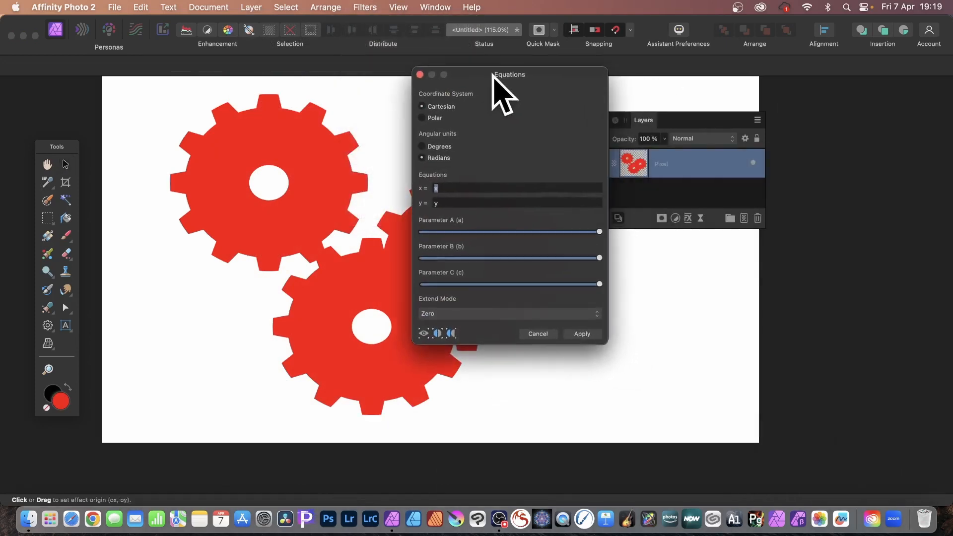
click(449, 191)
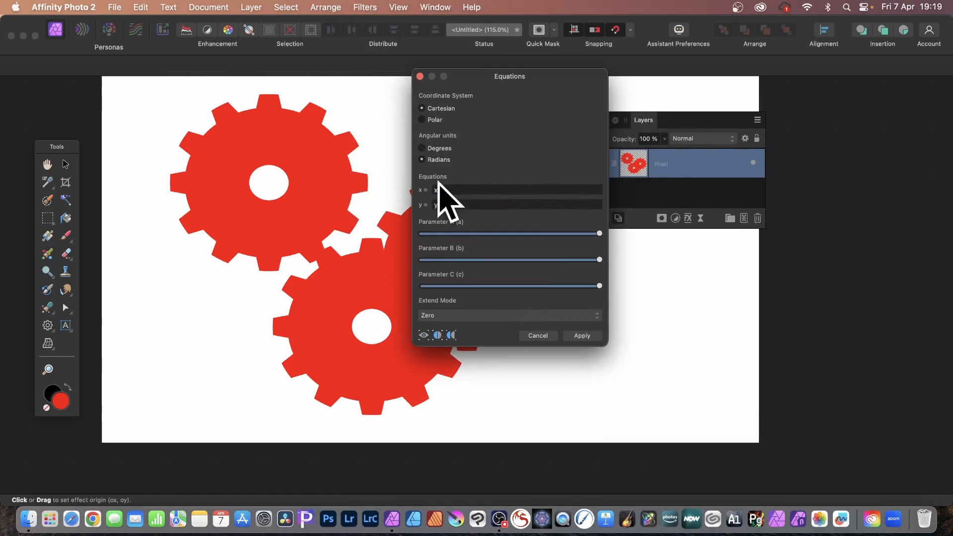
text(*10)
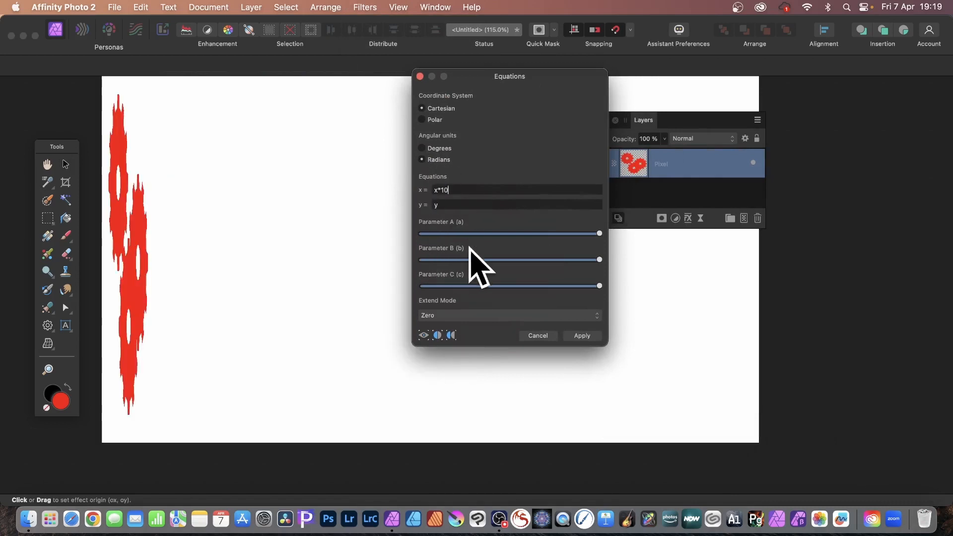
click(449, 205)
text(*10)
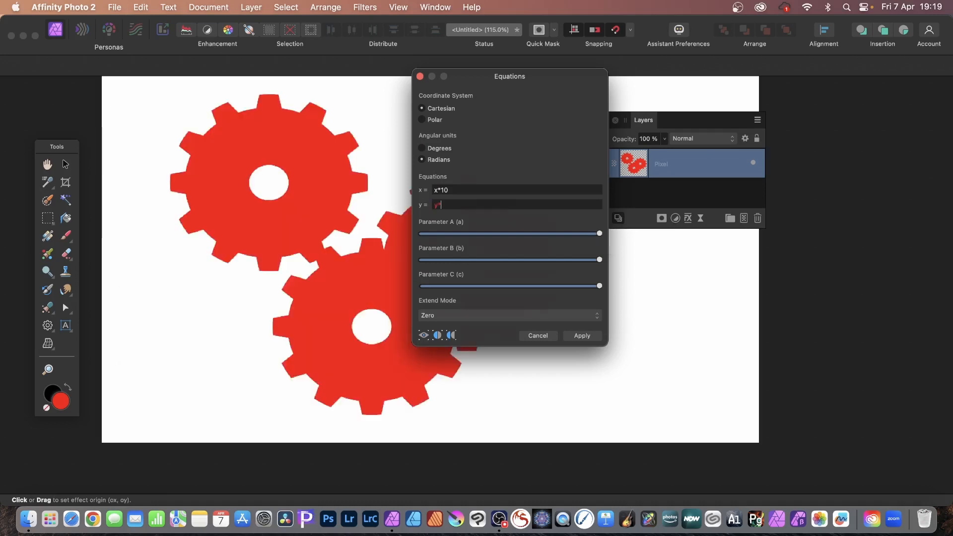
click(489, 315)
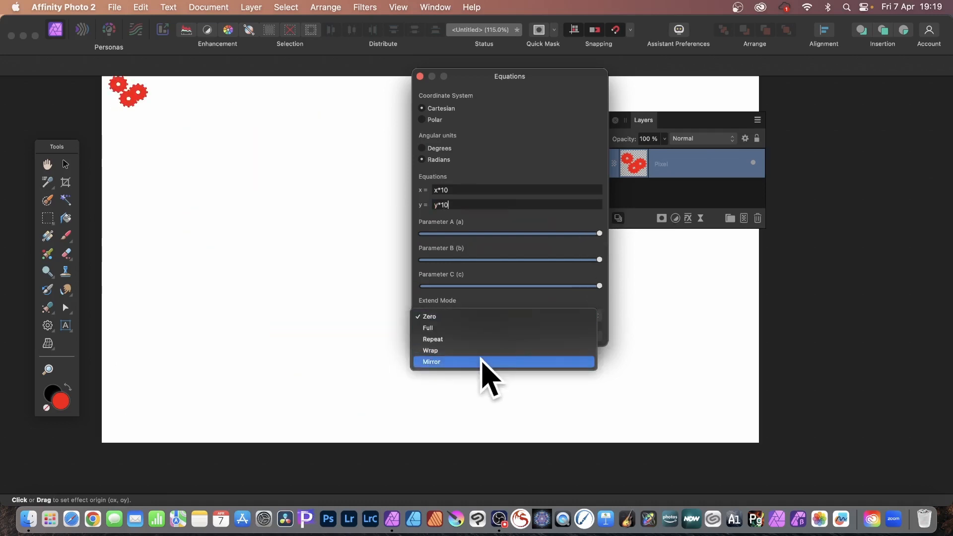
click(485, 362)
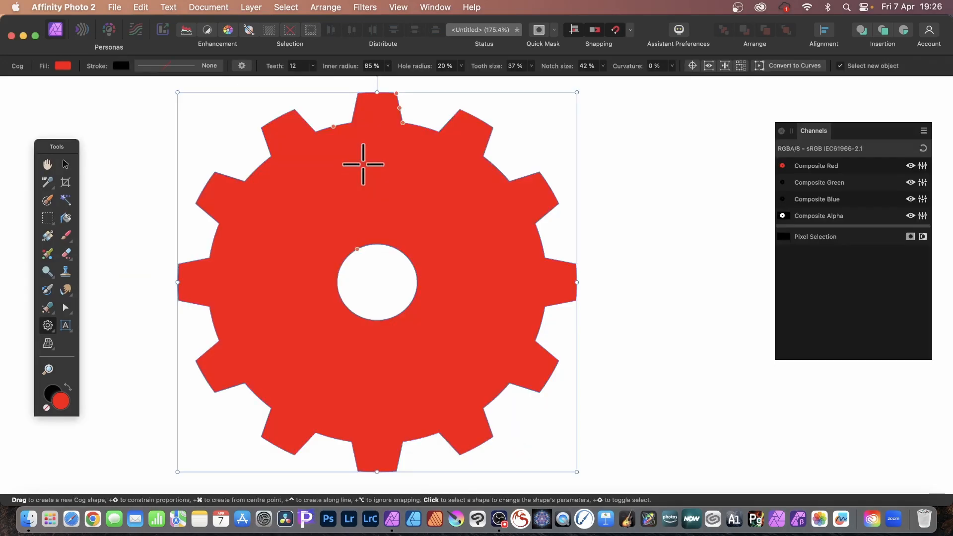
Move the Channels panel closer to the cog and change the cog's fill to grey 8A8A8A.
drag(816, 131, 635, 122)
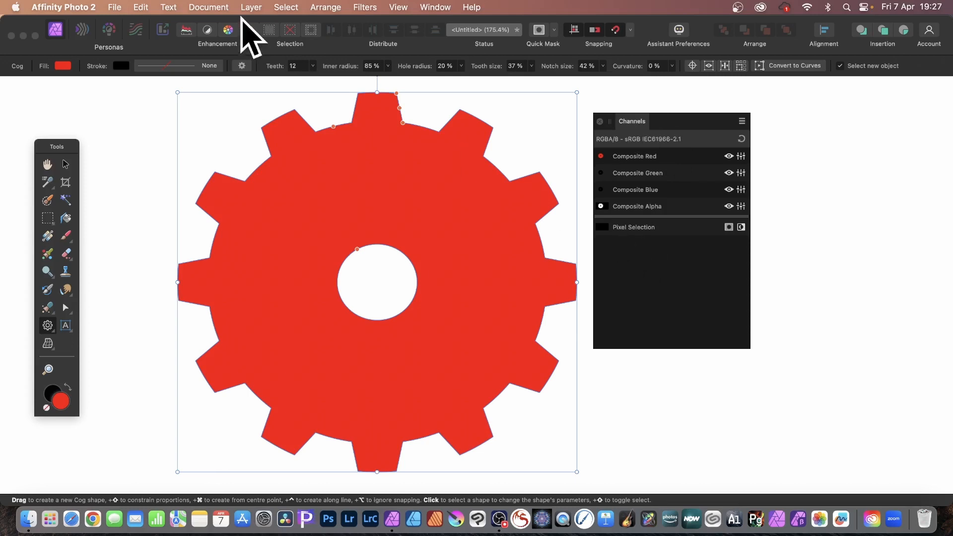
click(64, 70)
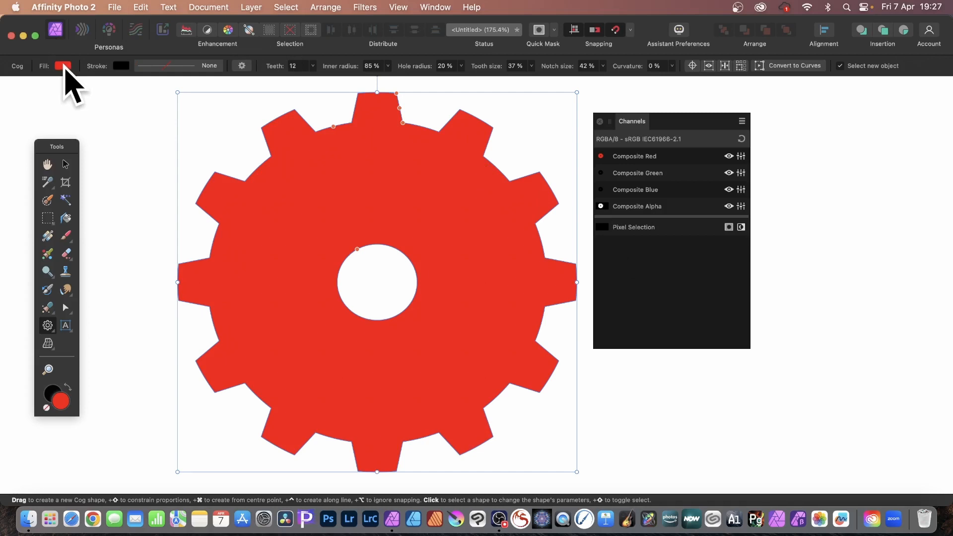
click(63, 67)
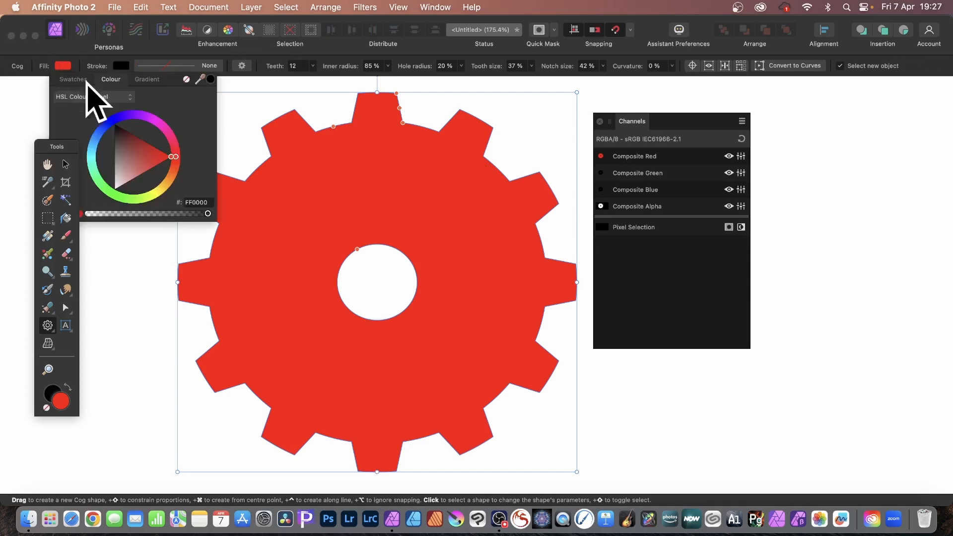
click(114, 159)
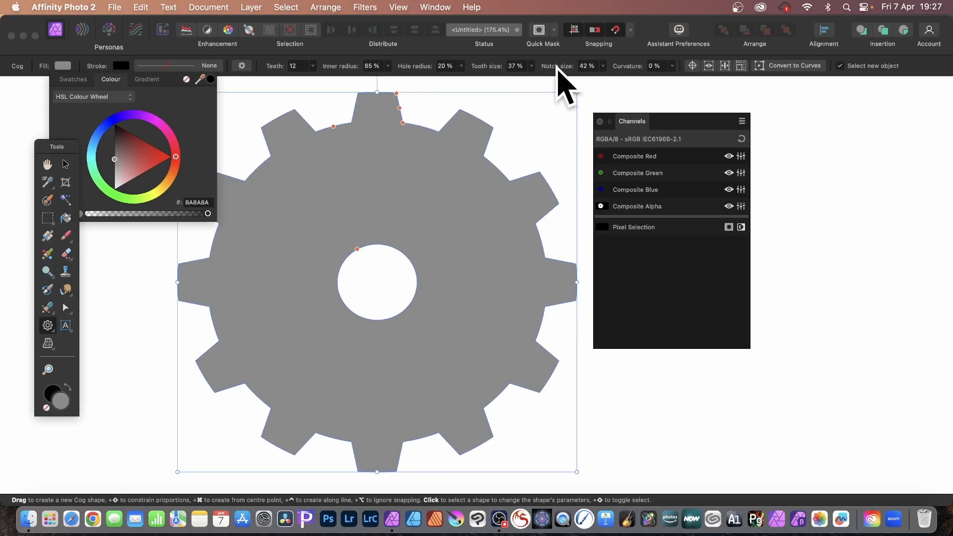
click(702, 170)
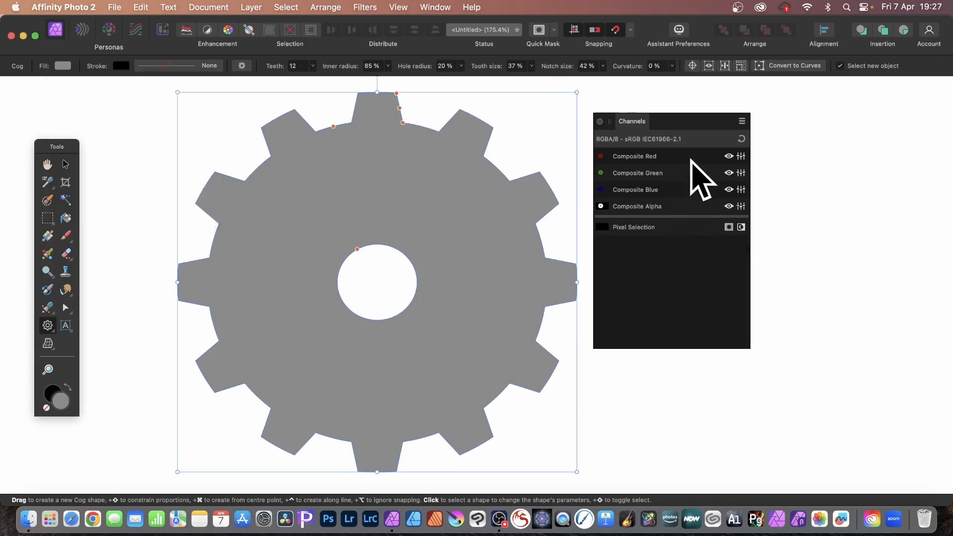
Isolate the Composite Red channel and start the Equations distortion filter on it with x*5 and y*3.
click(655, 157)
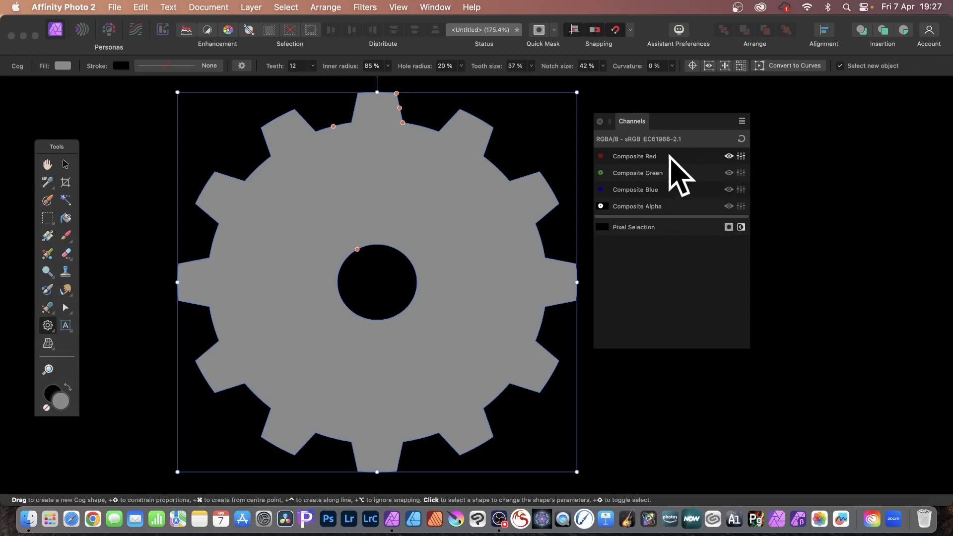
click(364, 4)
mouse_move(370, 72)
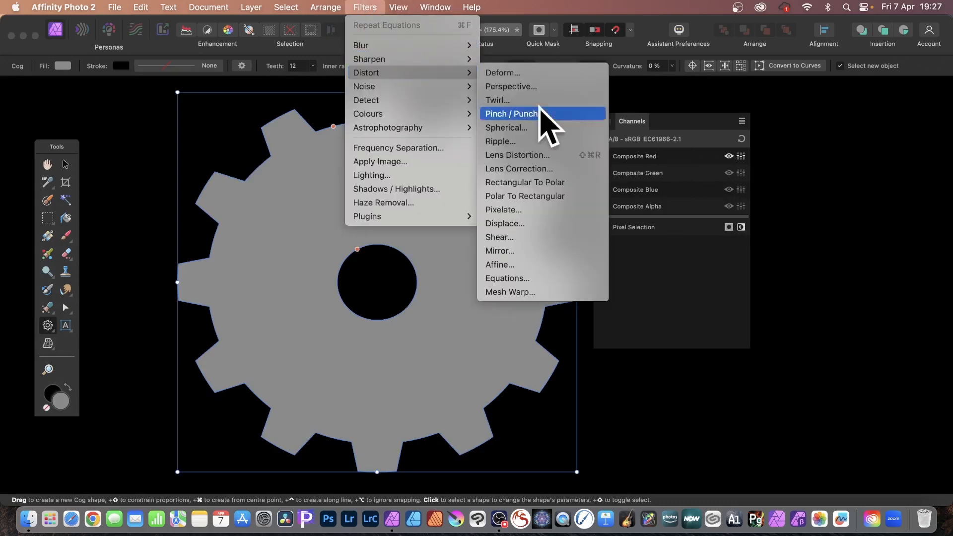
click(504, 278)
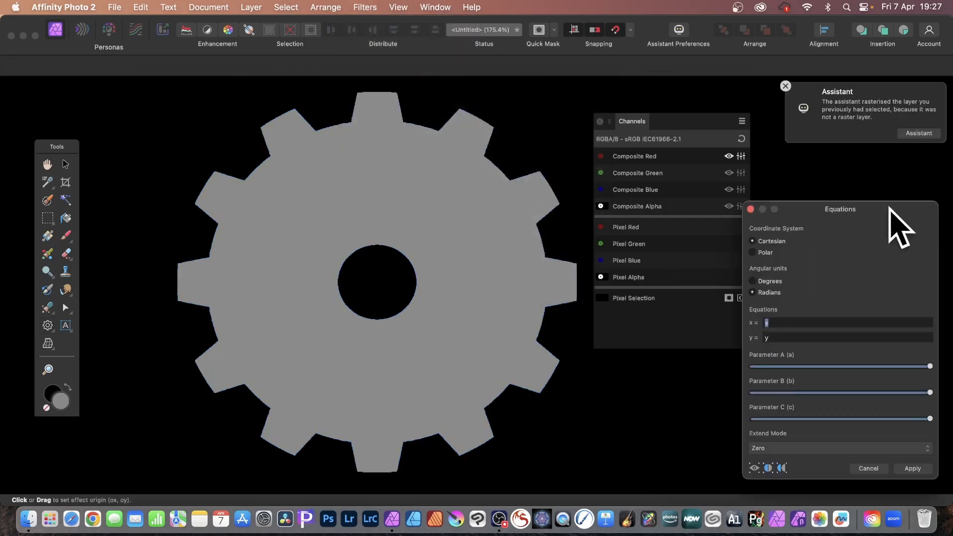
drag(850, 206, 609, 94)
click(541, 209)
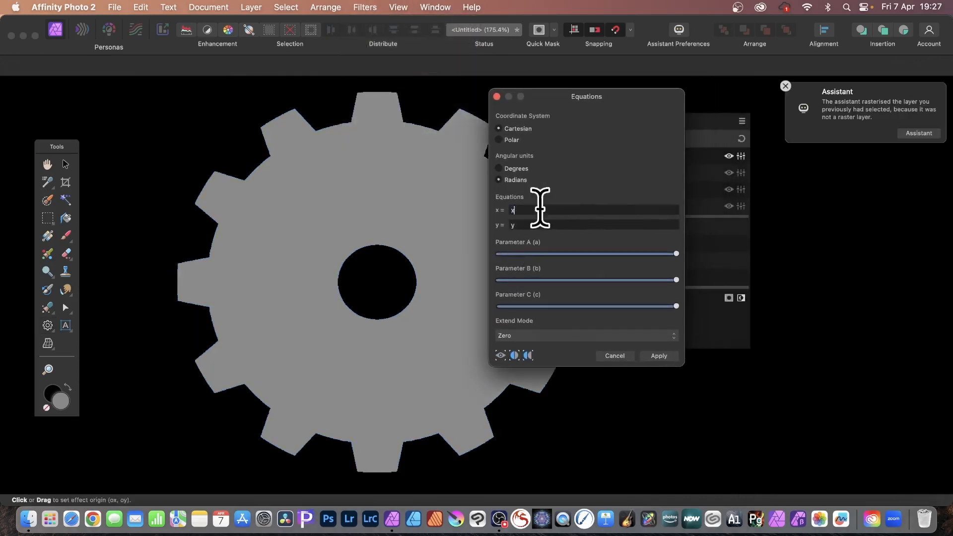
text(*5)
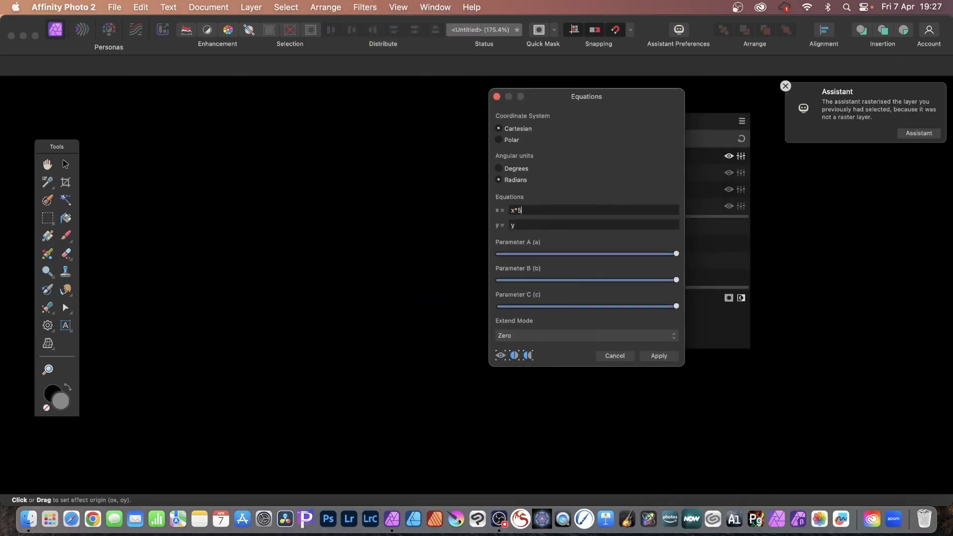
click(531, 225)
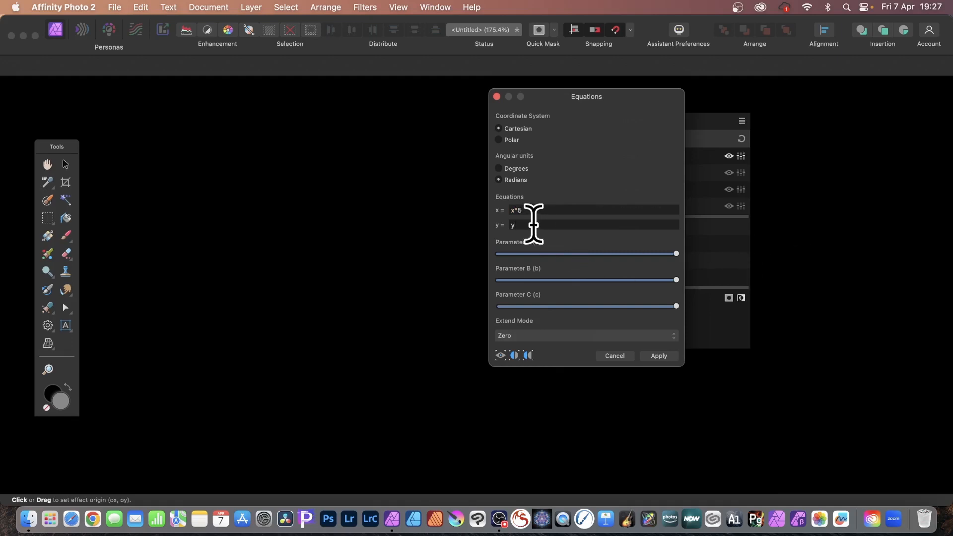
text(*3)
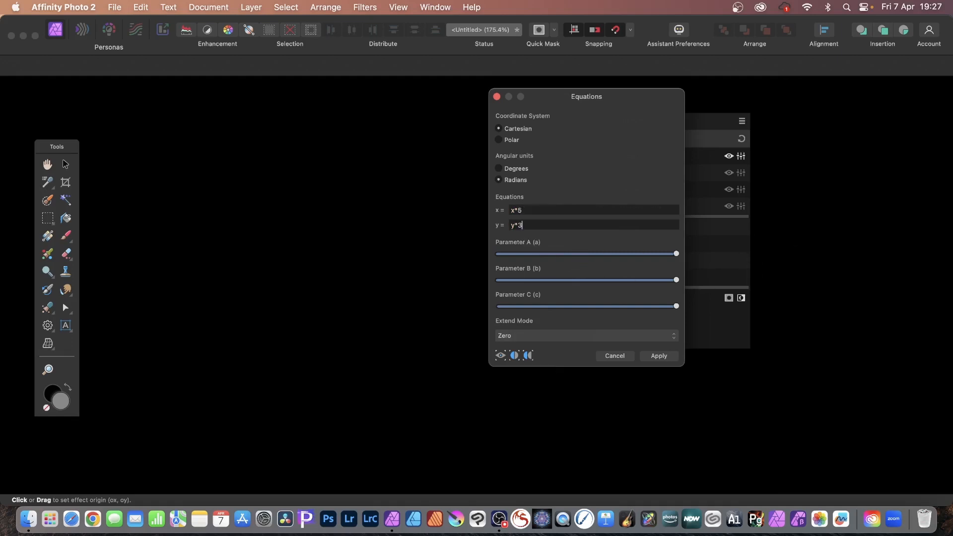
Set the extend mode to Mirror and apply the Equations filter to the red channel.
click(550, 337)
click(540, 379)
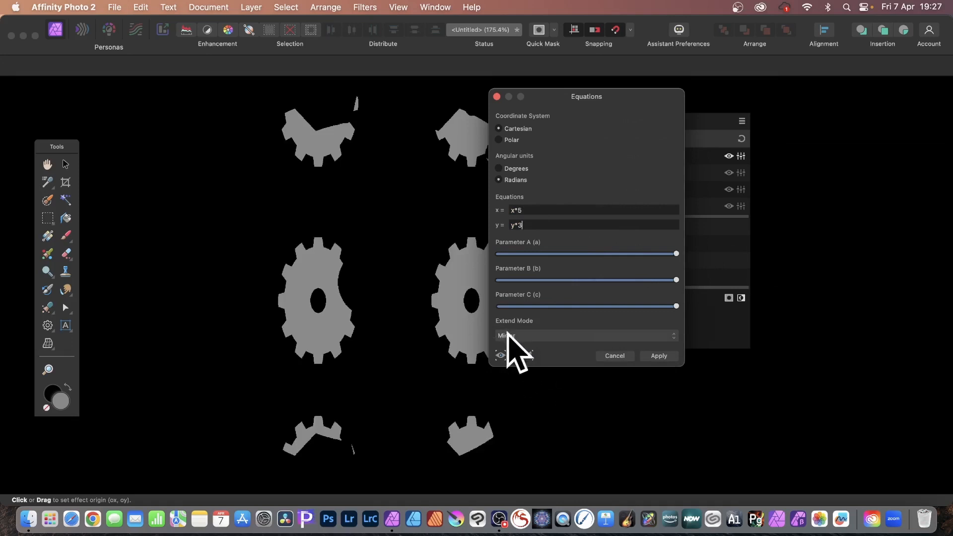
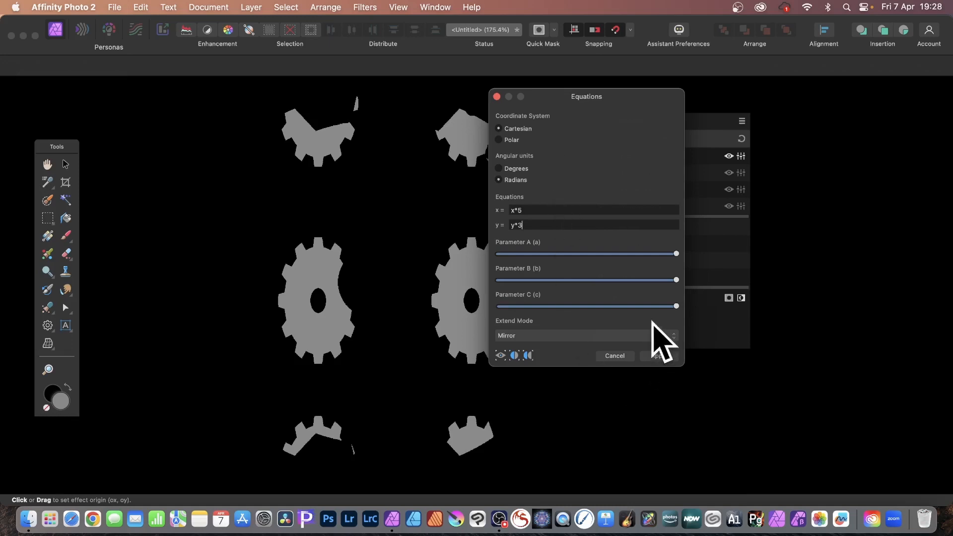
click(659, 356)
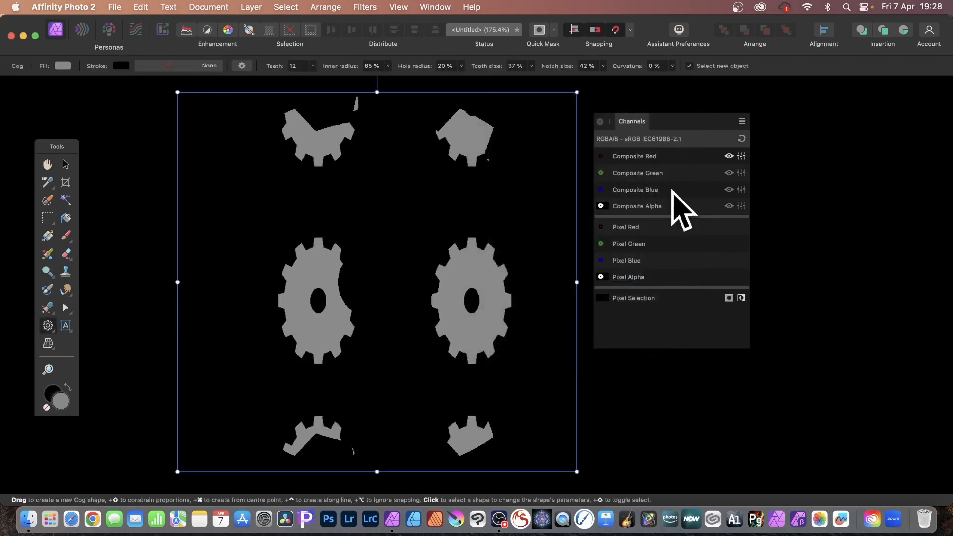
Isolate the Composite Green channel and start the Equations distortion filter on it with x*12 and y*5.
click(688, 174)
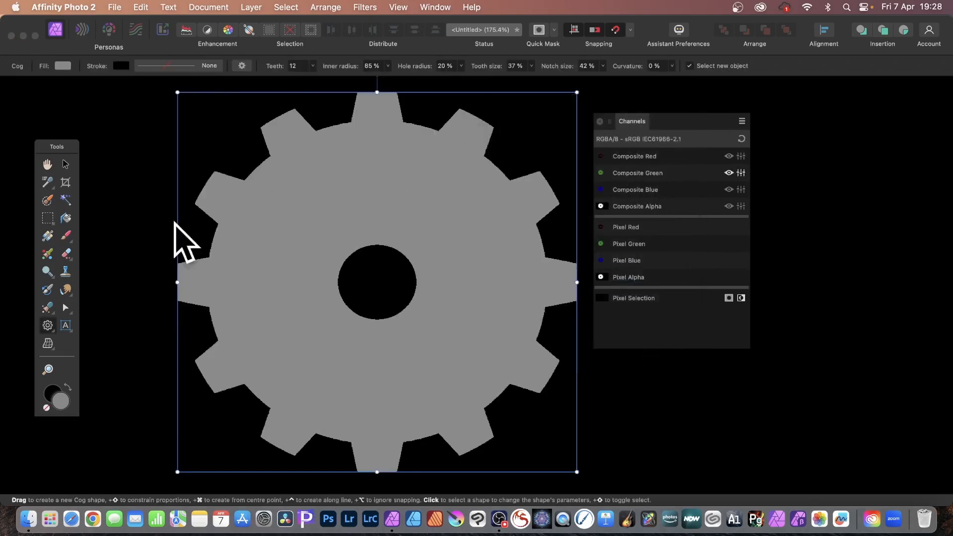
click(372, 7)
mouse_move(370, 74)
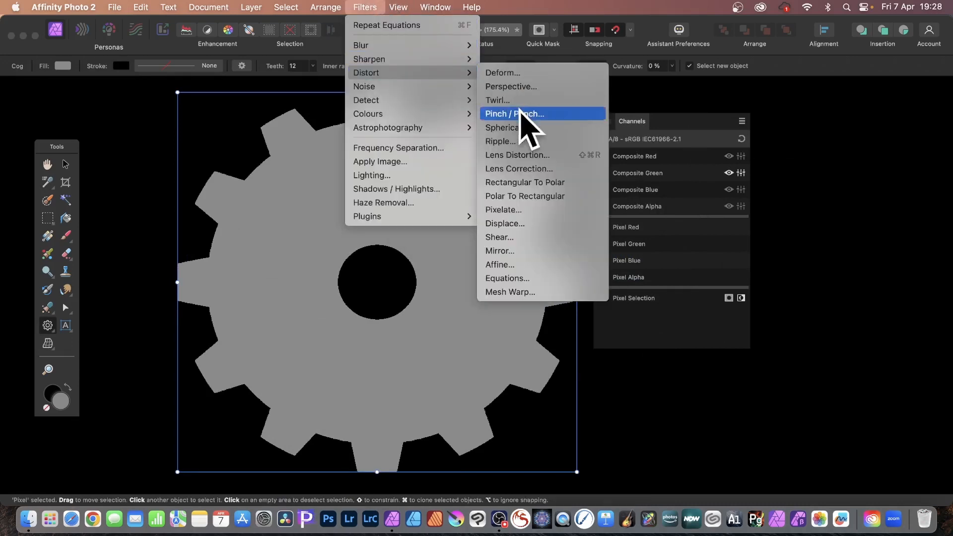
click(510, 278)
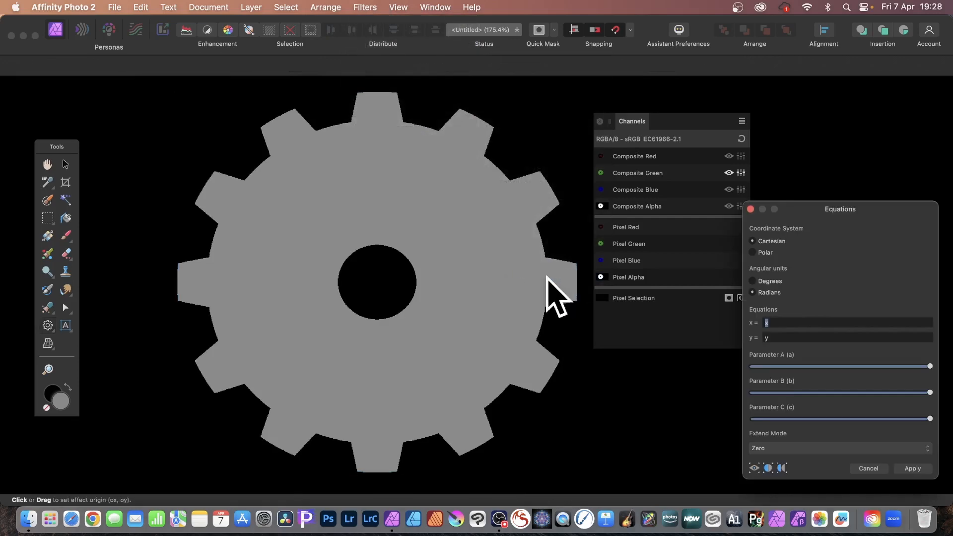
drag(827, 209, 578, 123)
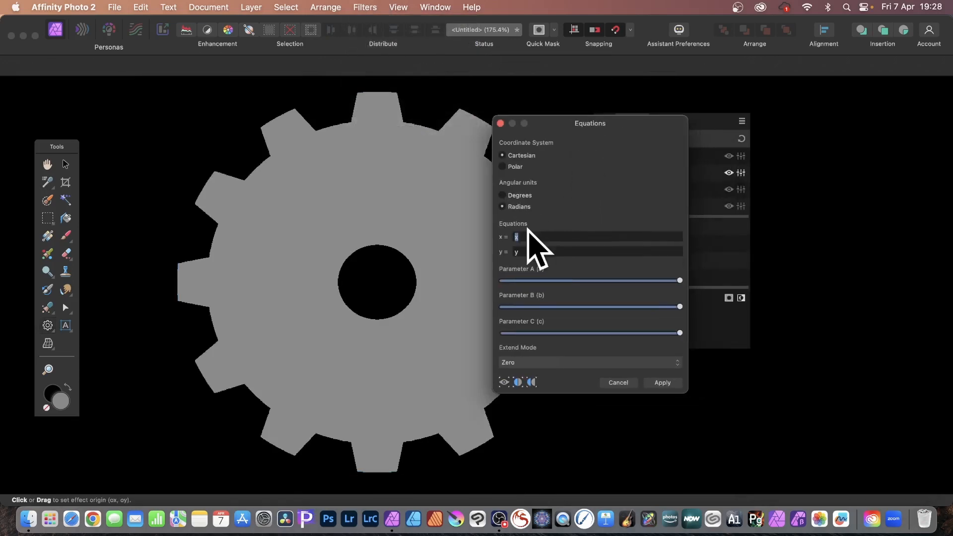
click(540, 233)
text(*12)
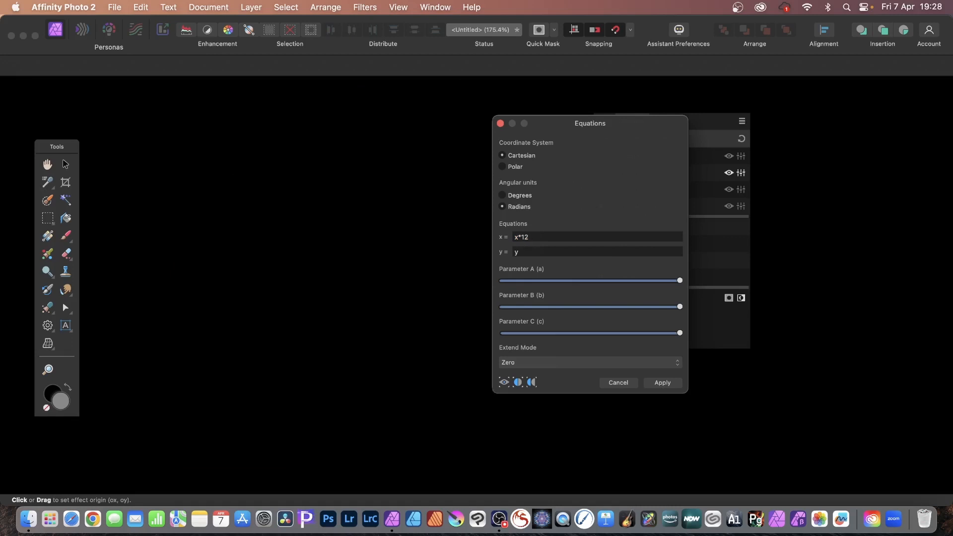
click(532, 251)
text(*)
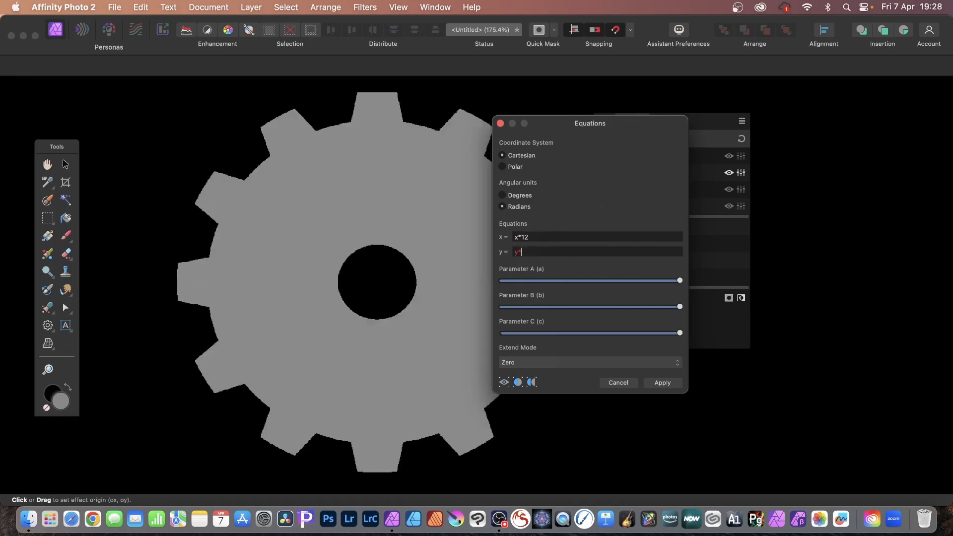
text(5)
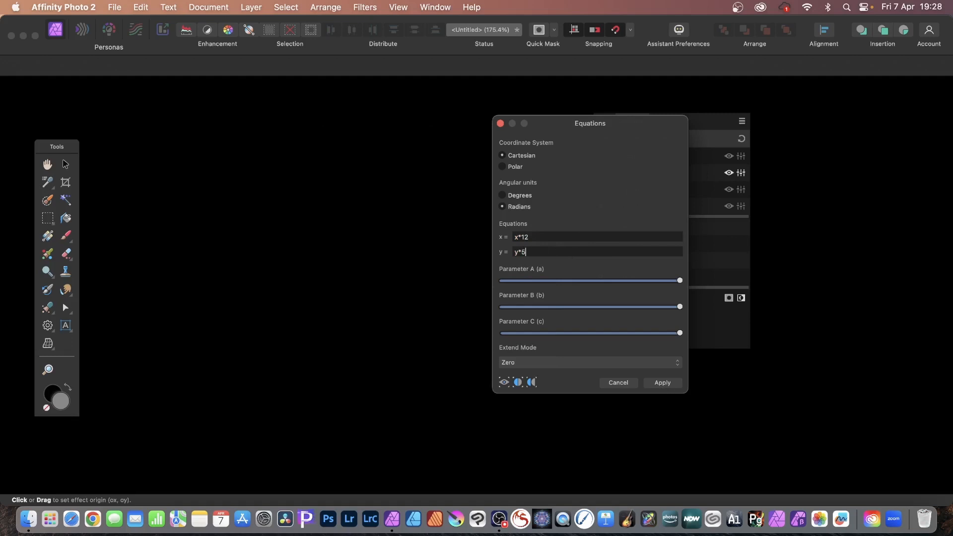
Set the extend mode to Mirror and apply the Equations filter to the green channel.
click(536, 362)
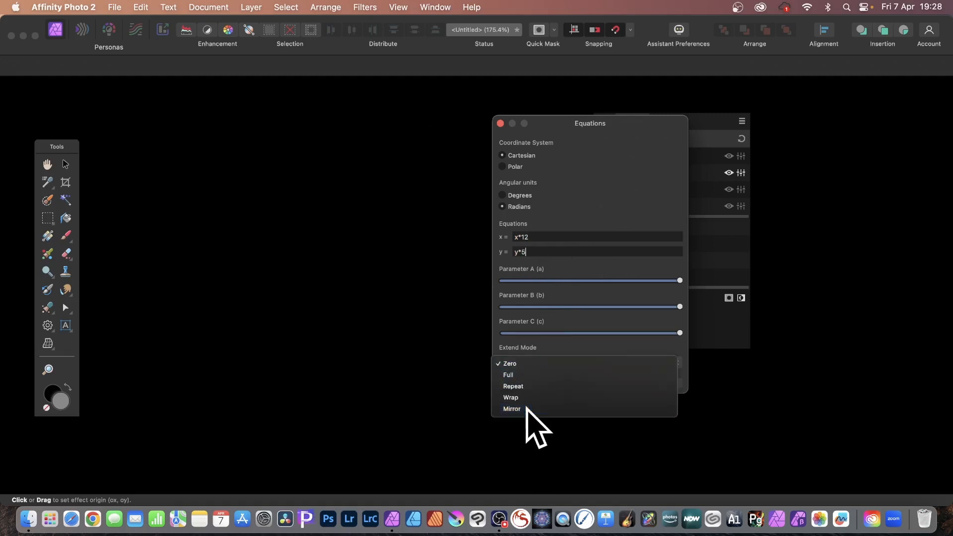
click(527, 409)
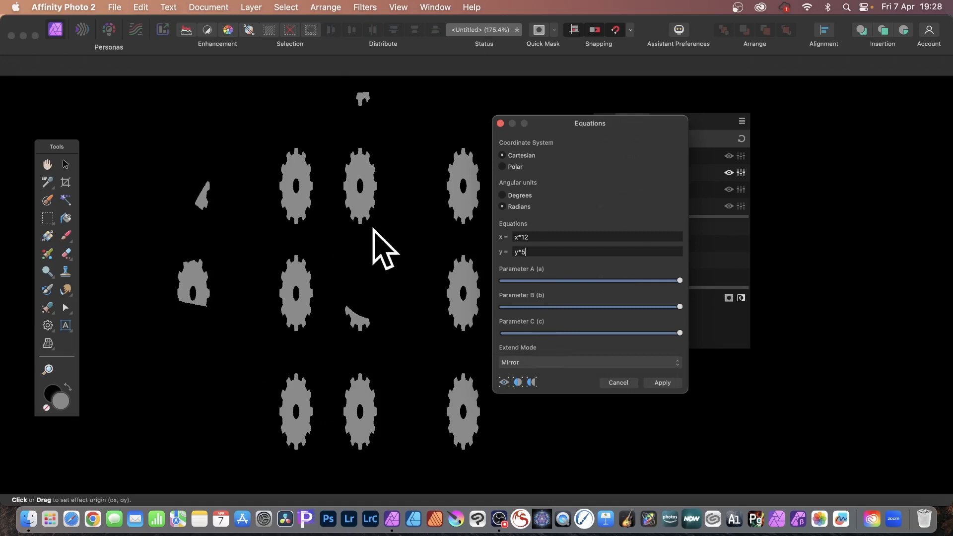
click(664, 383)
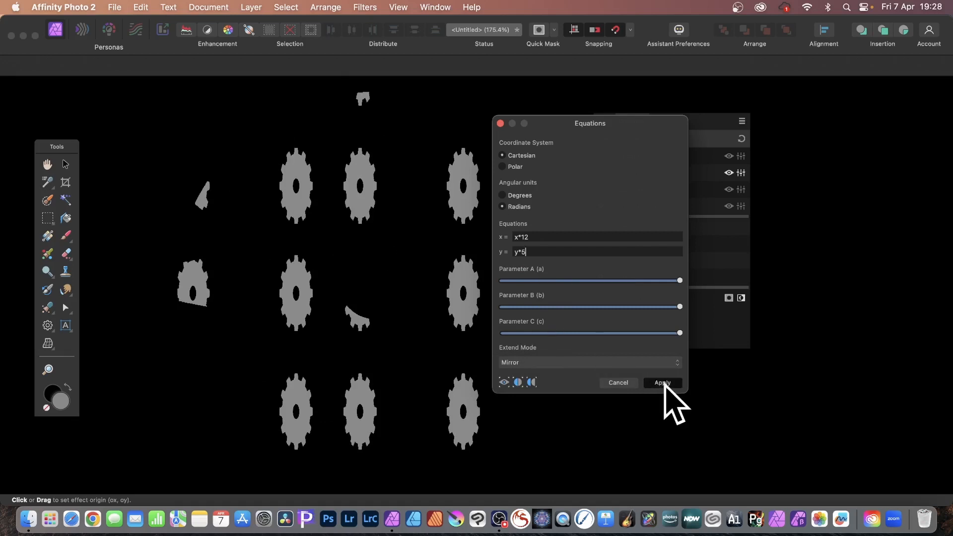
Isolate the Composite Blue channel and start the Equations distortion filter on it with x*29 and y*29.
click(647, 191)
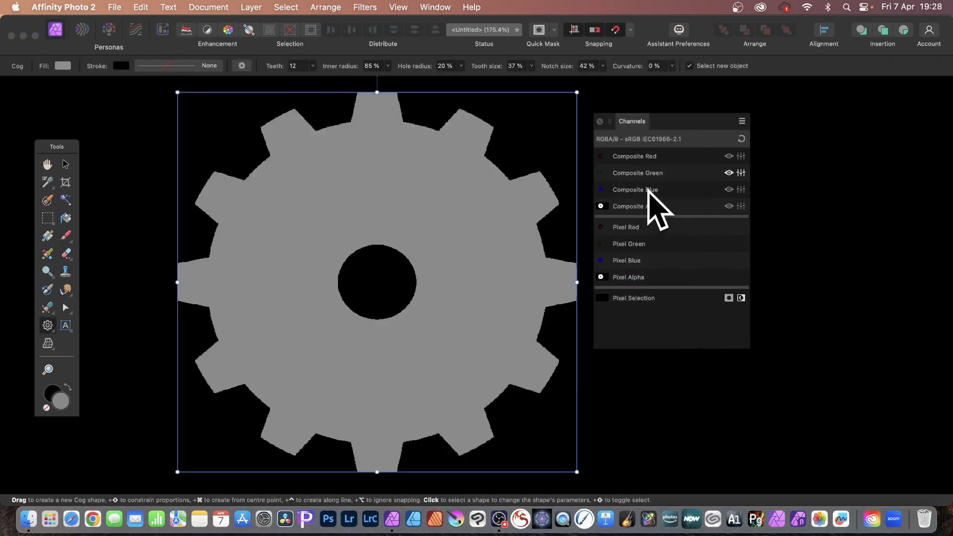
click(365, 7)
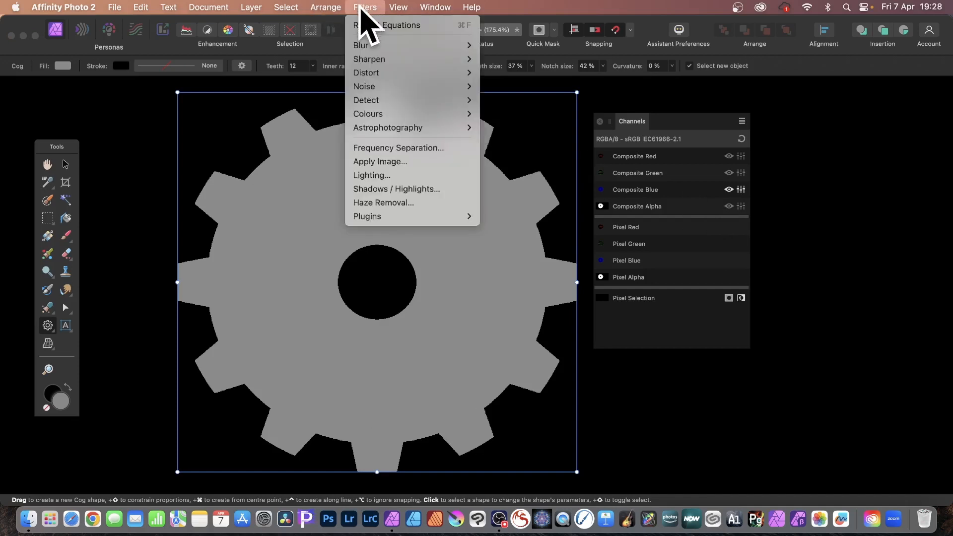
click(513, 277)
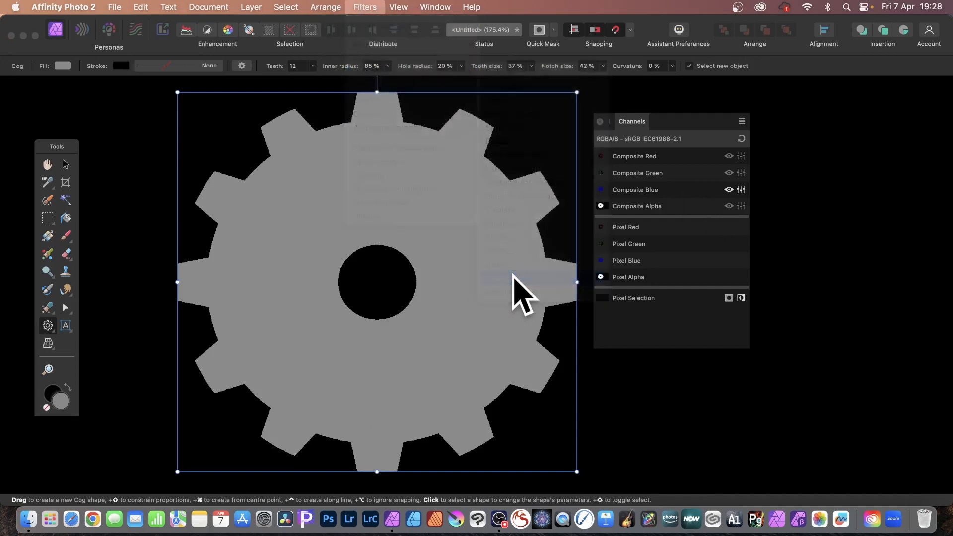
drag(835, 209, 503, 97)
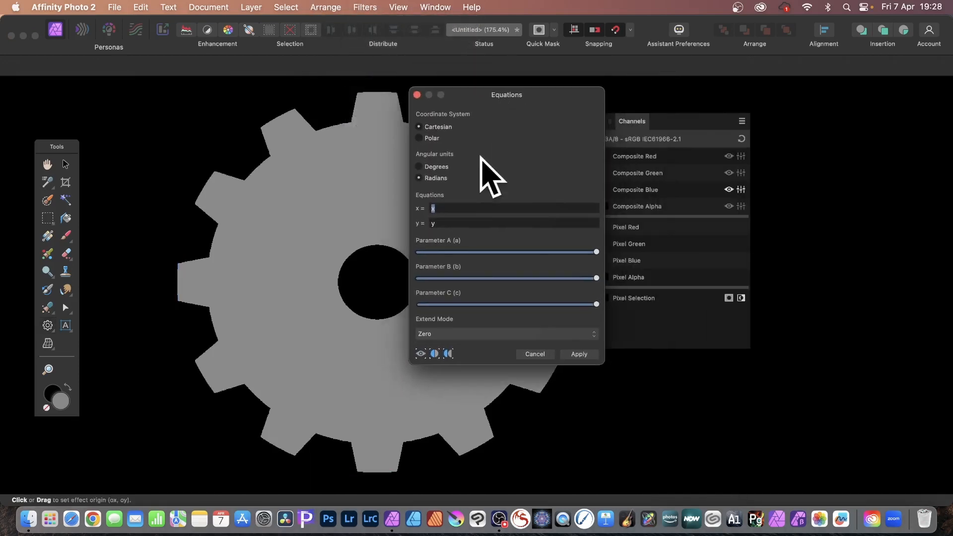
click(436, 208)
text(*29)
key(Return)
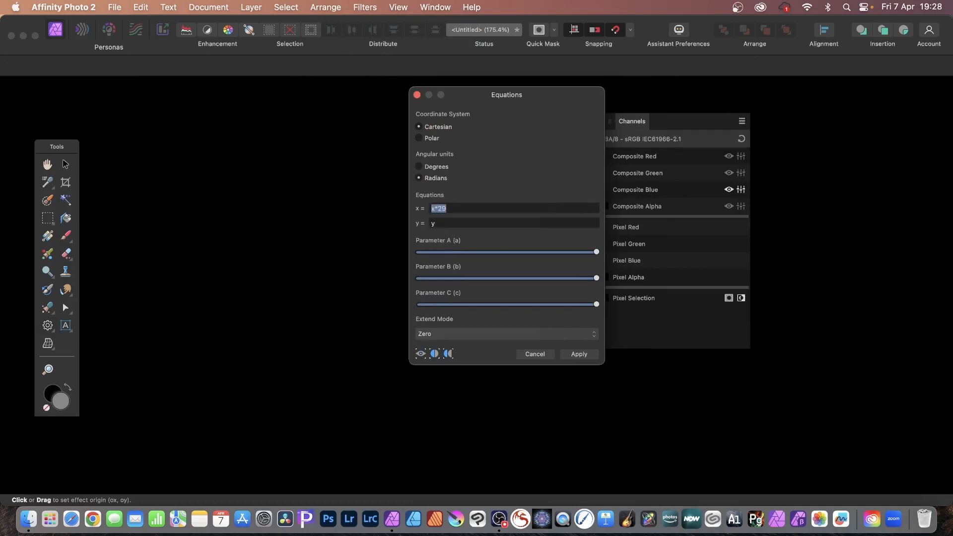
click(440, 211)
click(466, 223)
text(*29)
Apply the Equations filter to the blue channel with Mirror extend mode and reset the channels to show the full-colour composite.
click(448, 332)
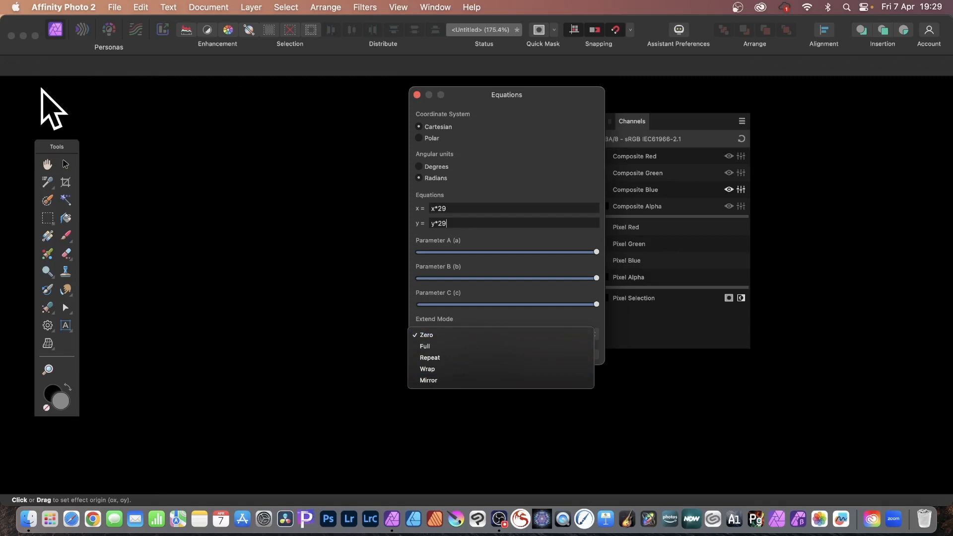
click(440, 380)
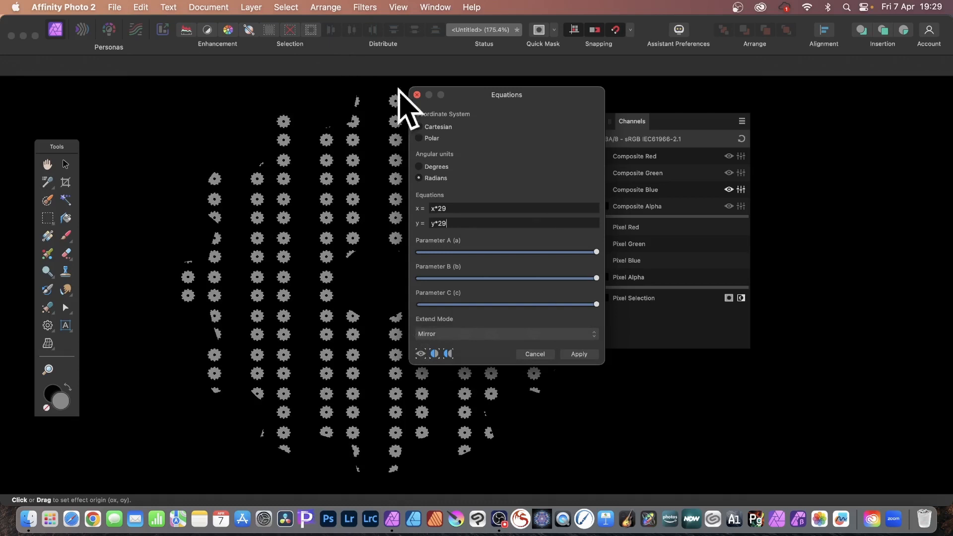
click(579, 354)
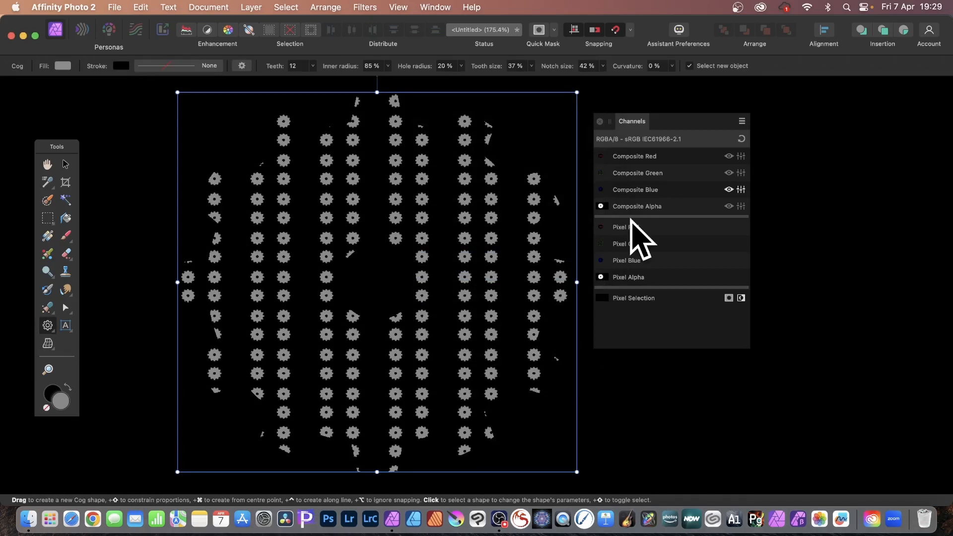
click(741, 139)
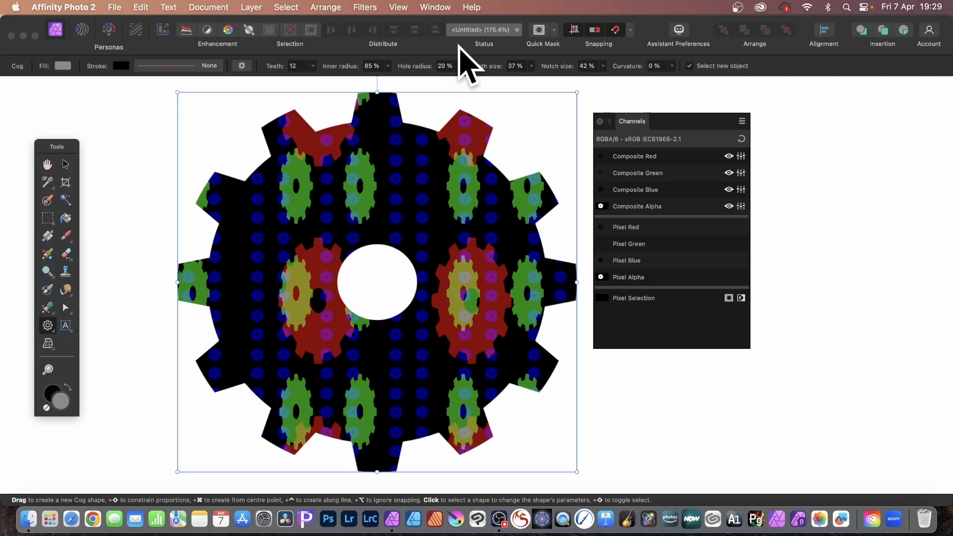
click(366, 8)
mouse_move(365, 45)
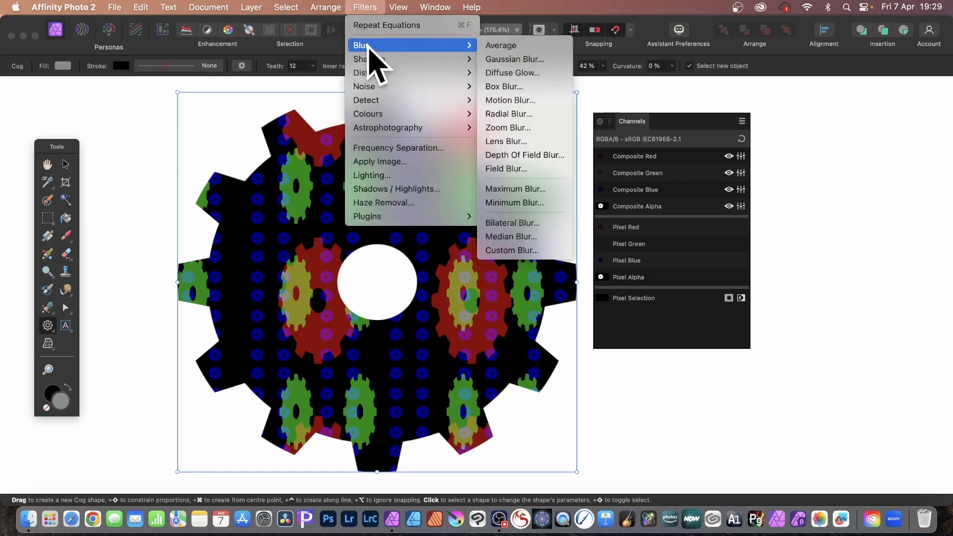
click(516, 102)
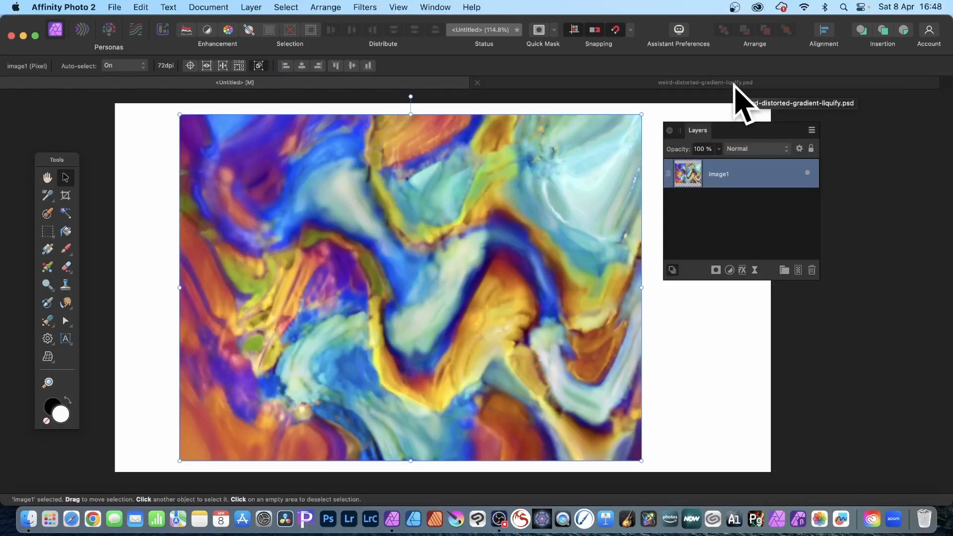
click(115, 7)
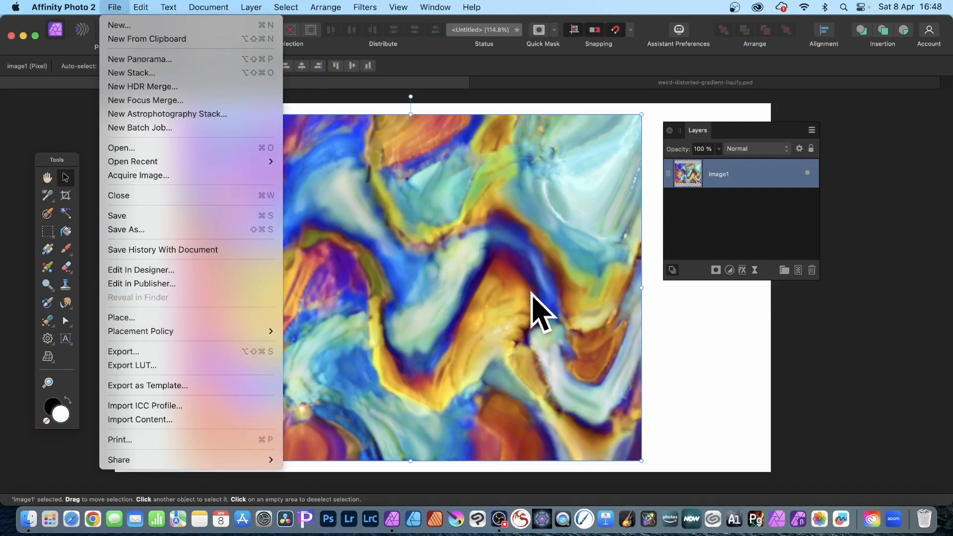
click(647, 20)
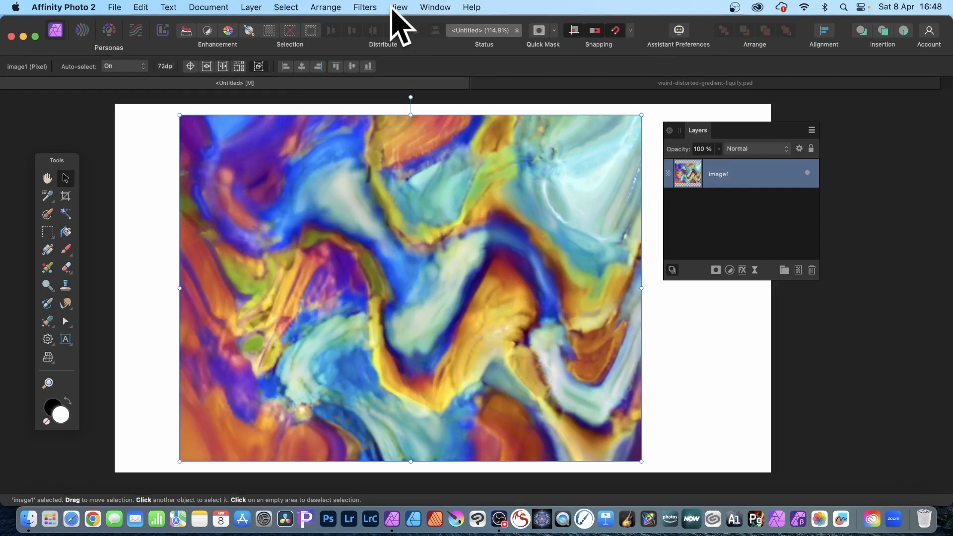
click(375, 8)
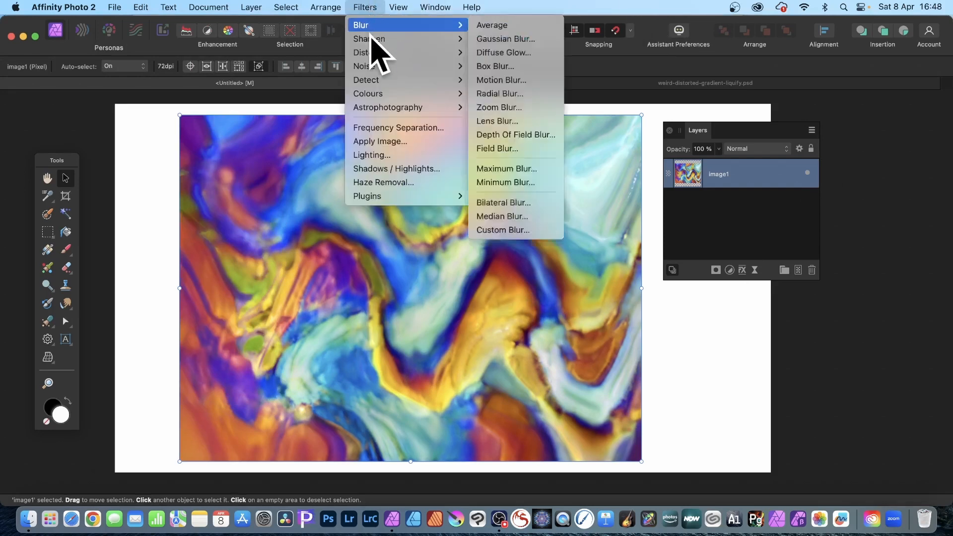
mouse_move(371, 53)
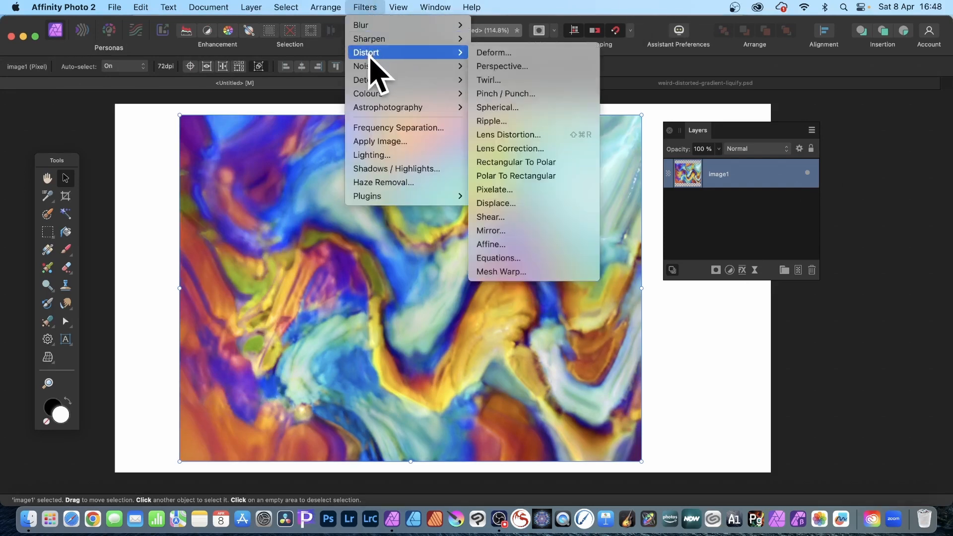
click(509, 258)
drag(841, 210, 539, 105)
click(480, 215)
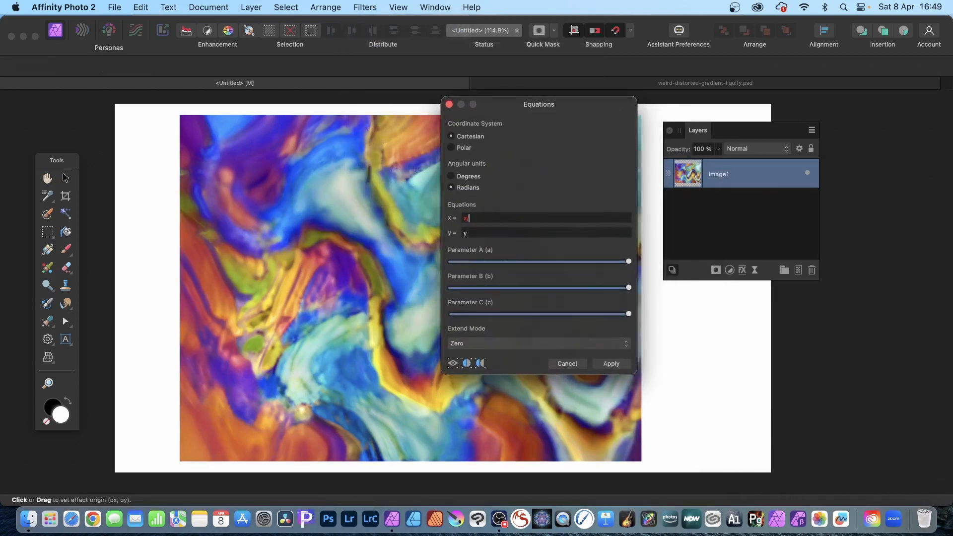
text(/2)
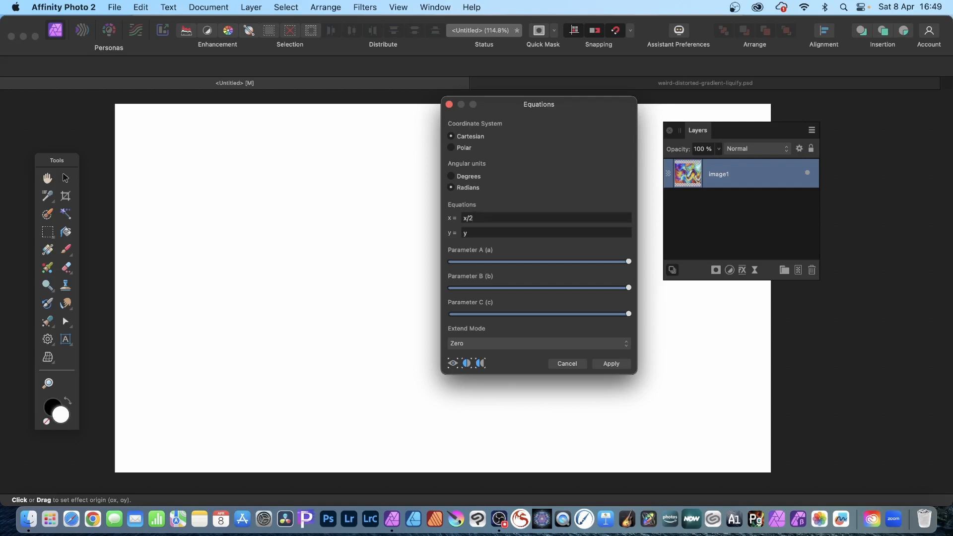
click(567, 364)
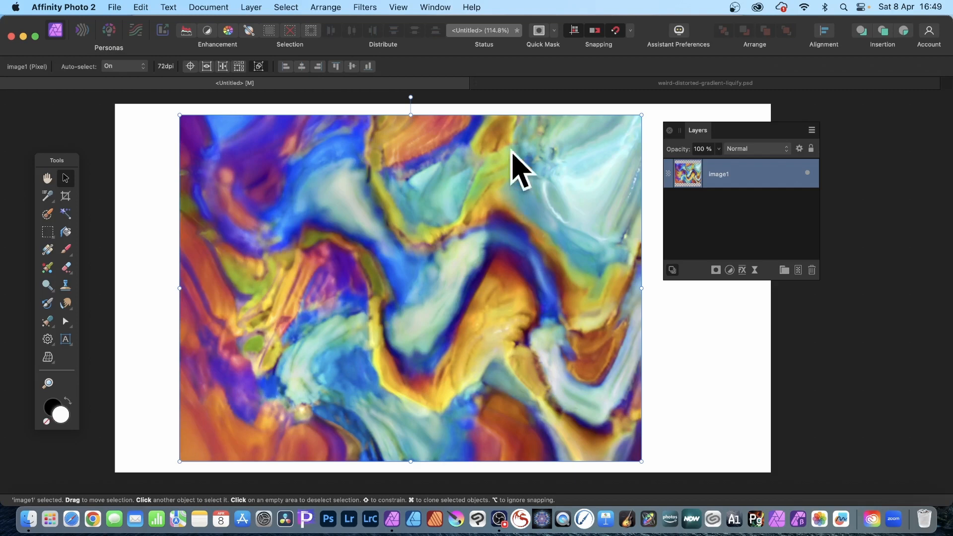
Rasterise and trim the image1 layer.
click(251, 6)
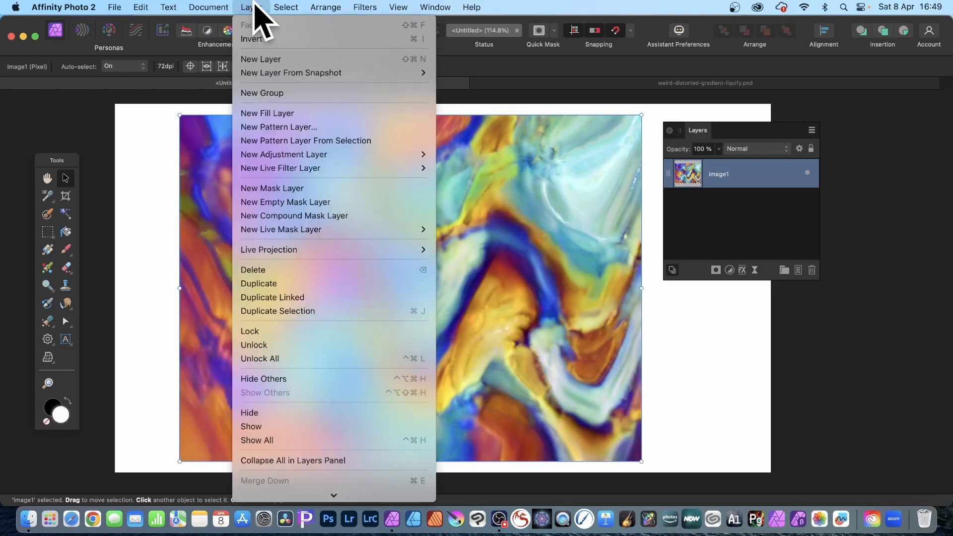
scroll(320, 458, down, 5)
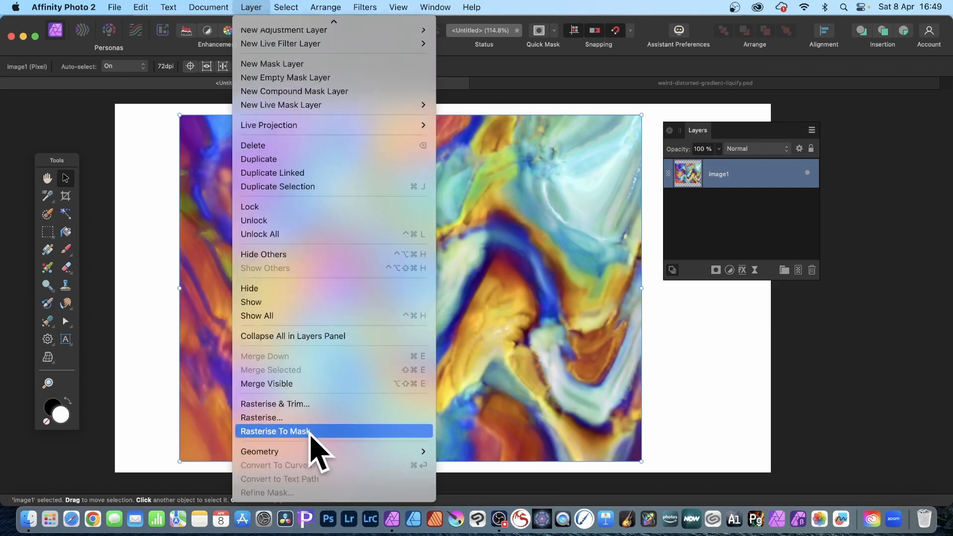
click(293, 404)
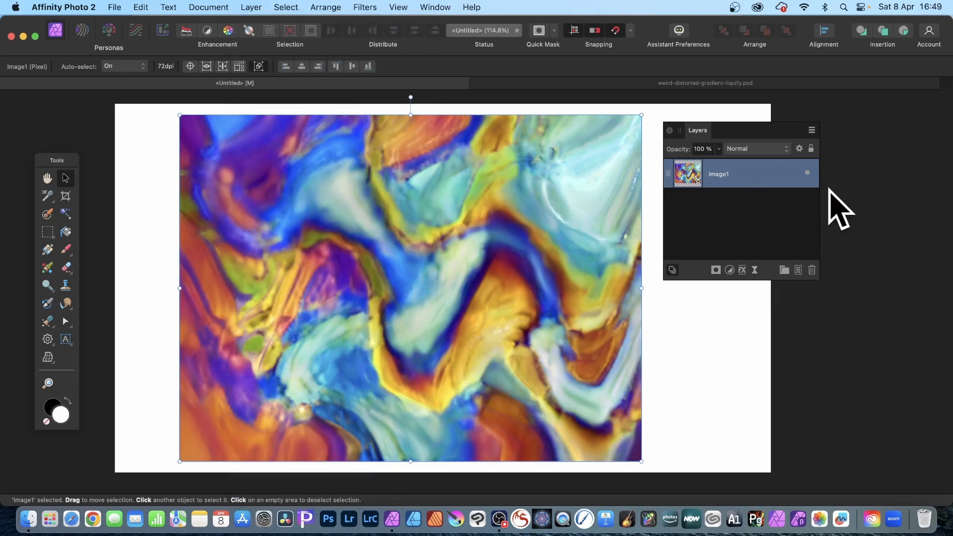
Start the Equations distortion filter on the image1 layer with x/2 and y/2.
scroll(830, 202, down, 2)
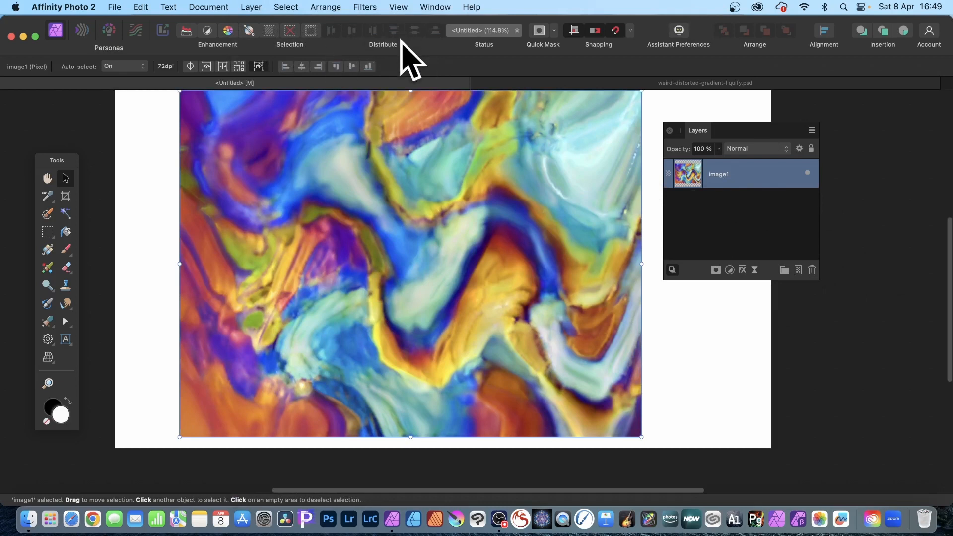
click(365, 7)
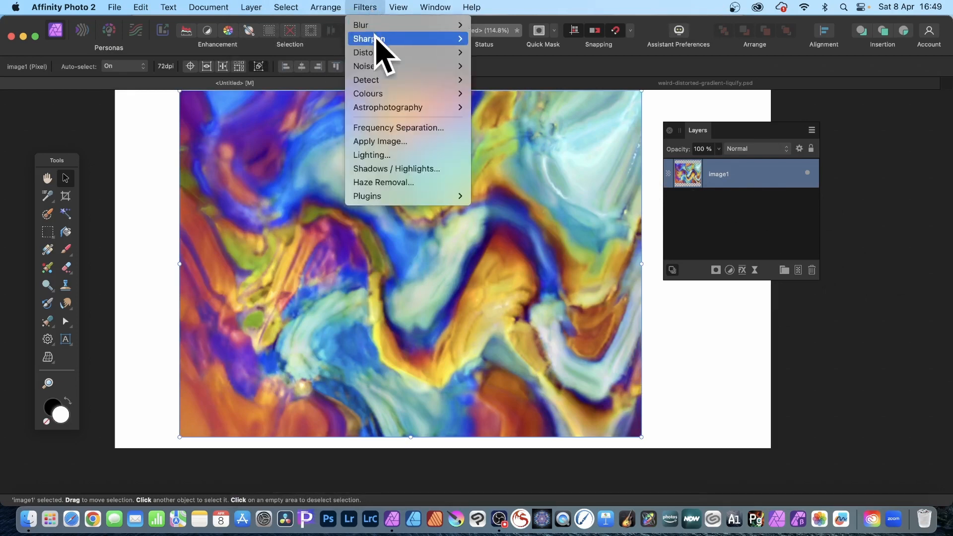
mouse_move(376, 54)
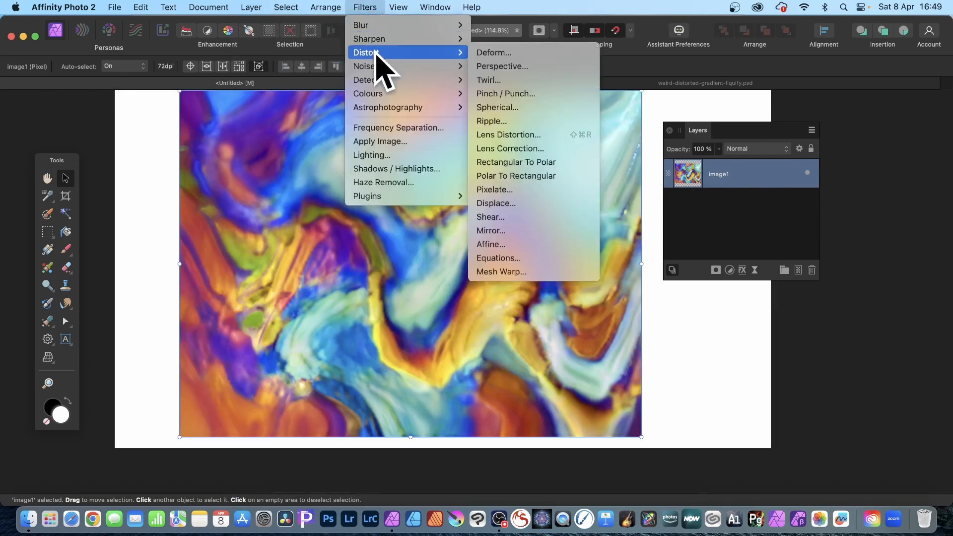
click(508, 256)
drag(820, 209, 469, 108)
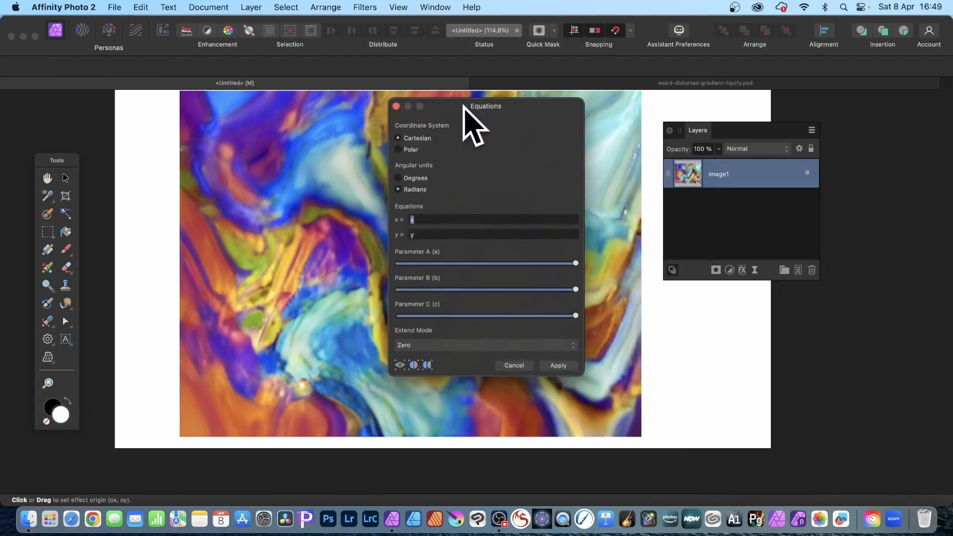
click(430, 218)
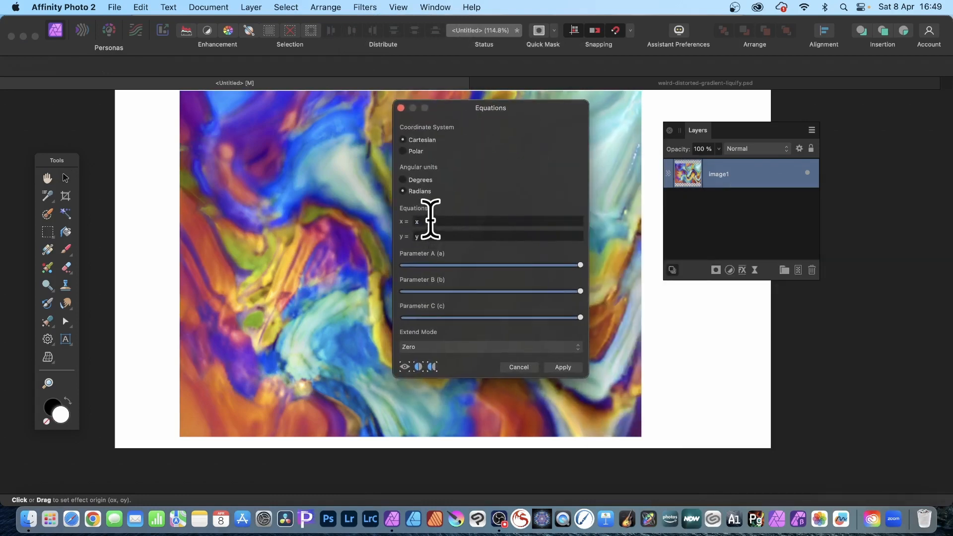
text(/2)
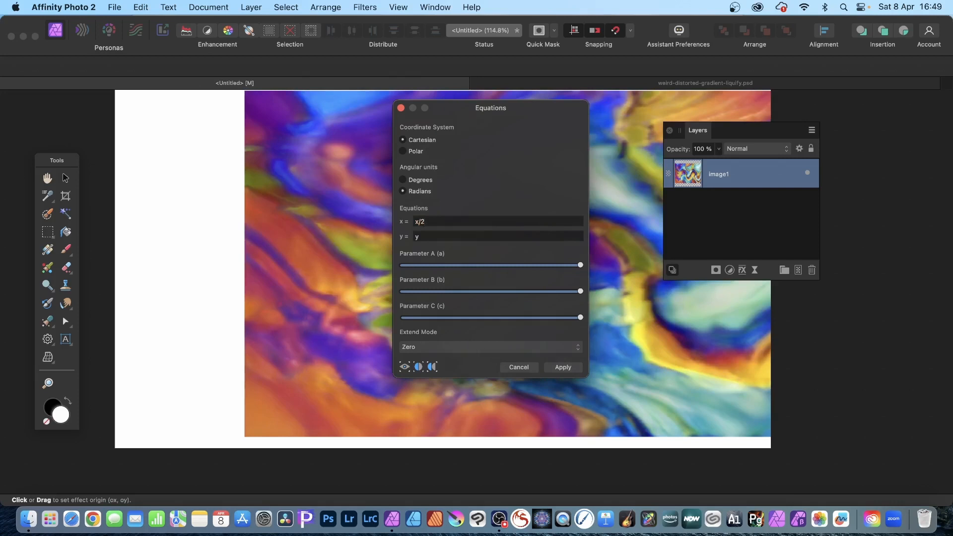
click(435, 236)
text(/2)
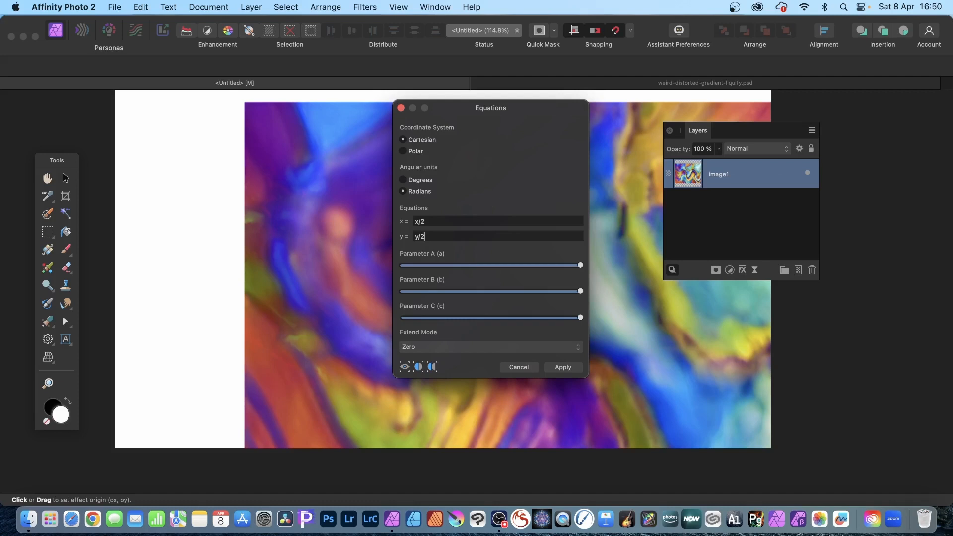
Change the equations to x/3 and y/3 to enlarge the image further.
click(486, 221)
key(BackSpace)
text(3)
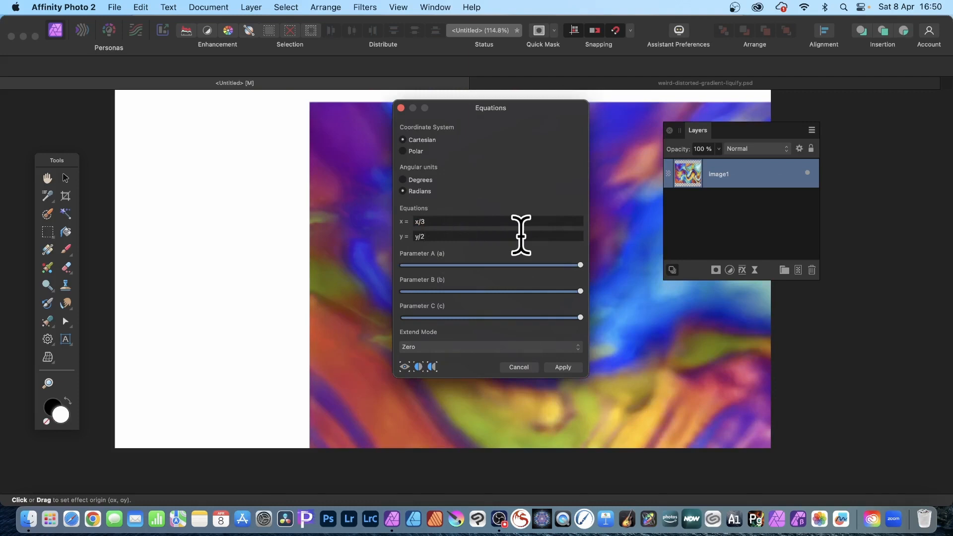
click(521, 236)
key(BackSpace)
text(3)
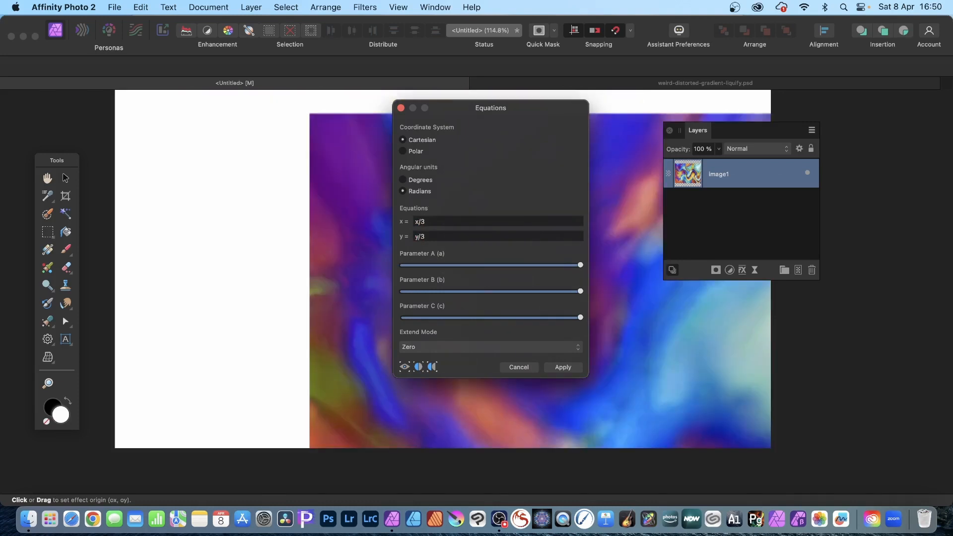
Try horizontal offsets of the enlarged image, setting the x equation to x/3+200 and to x/3-200.
click(436, 223)
text(+200)
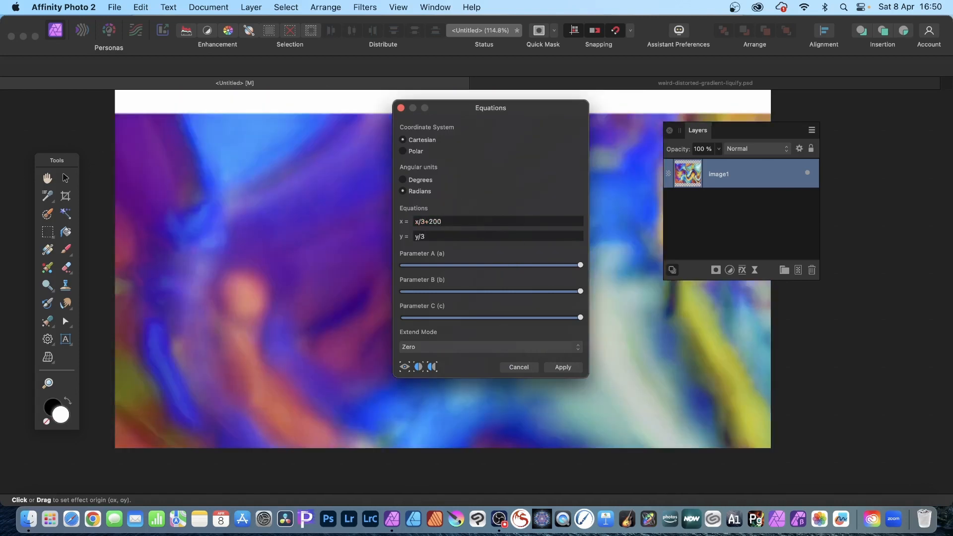
key(BackSpace)
key(BackSpace)
key(BackSpace)
key(BackSpace)
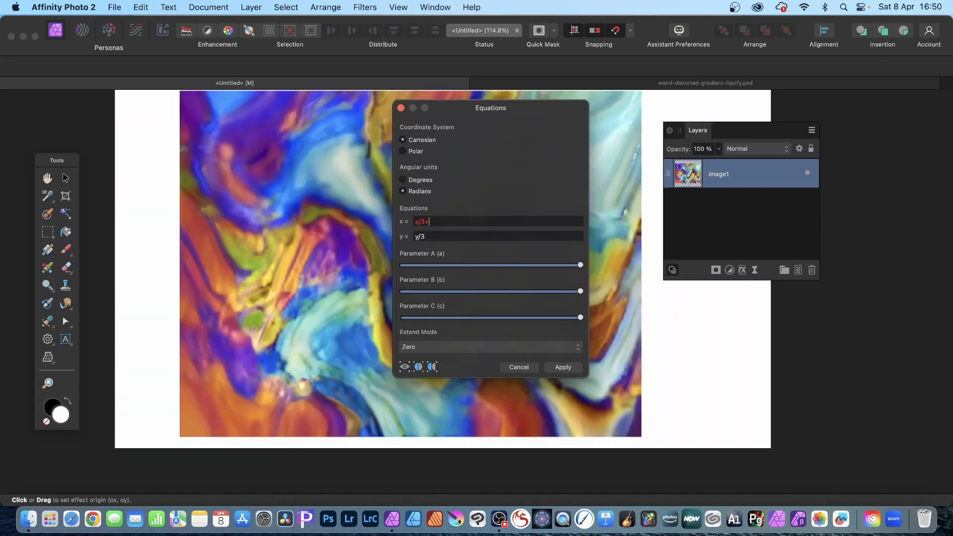
text(-200)
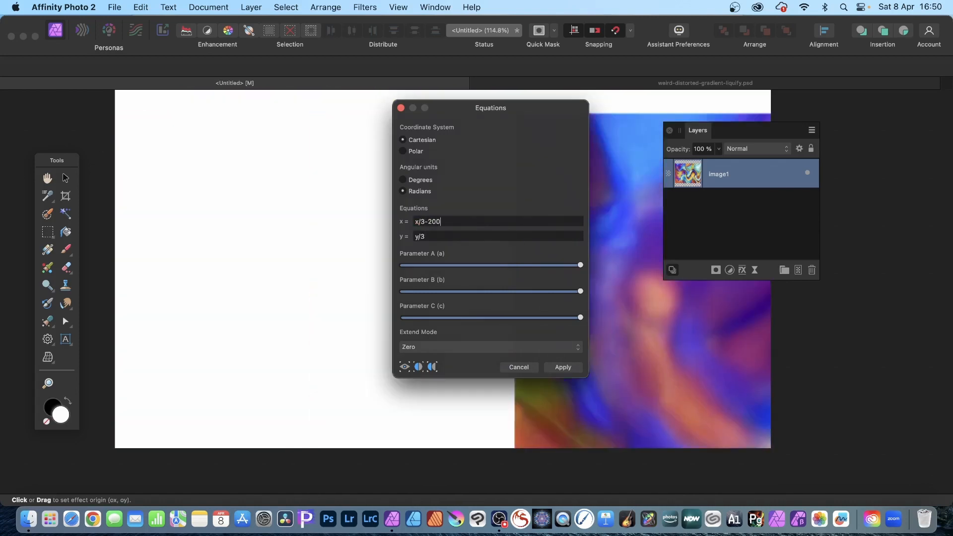
drag(633, 315, 138, 218)
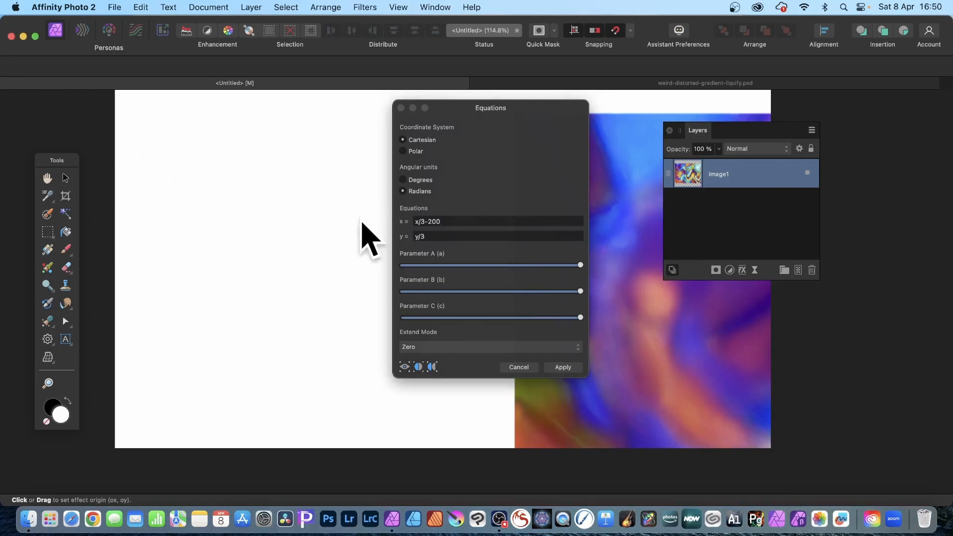
Try vertical offsets of the enlarged image, setting the y equation to y/3-400 and to y/3+400.
click(433, 236)
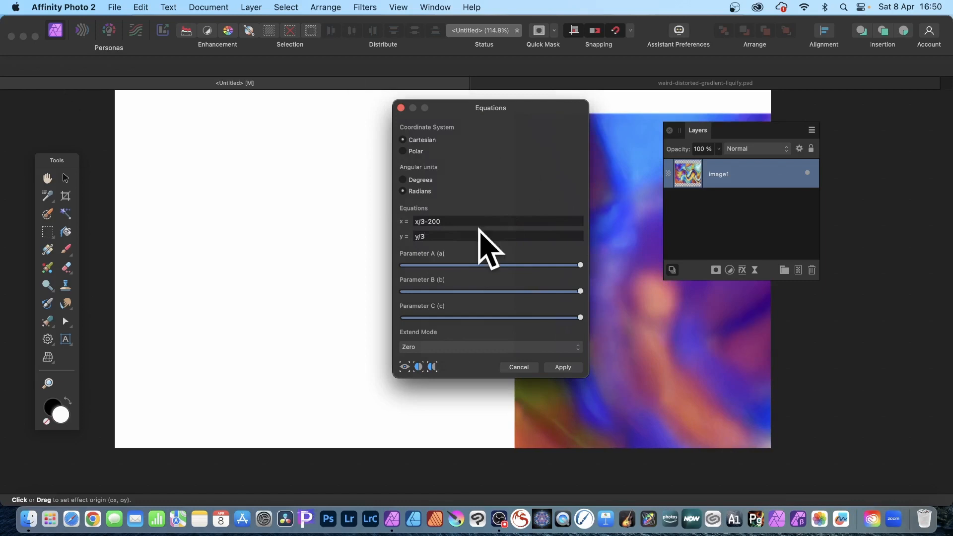
text(-400)
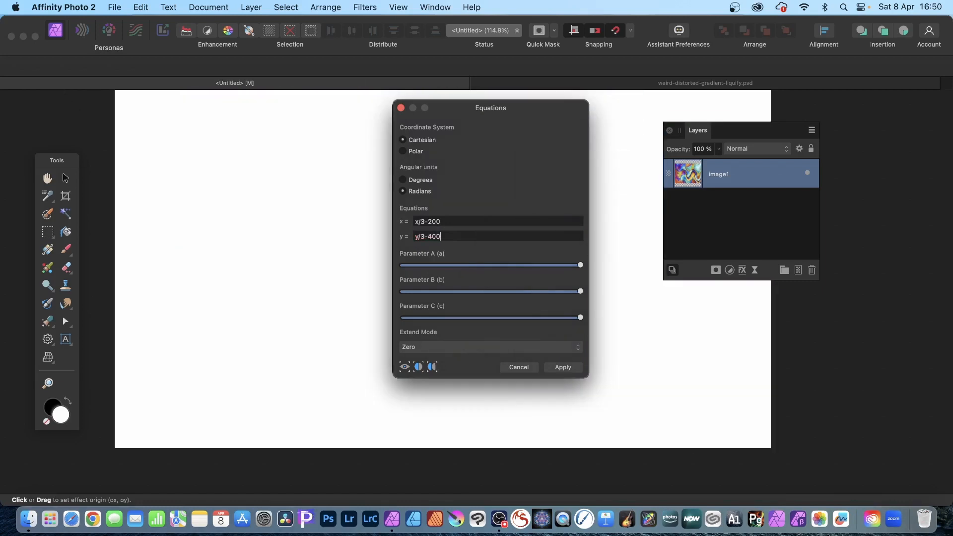
key(BackSpace)
key(BackSpace)
key(BackSpace)
key(BackSpace)
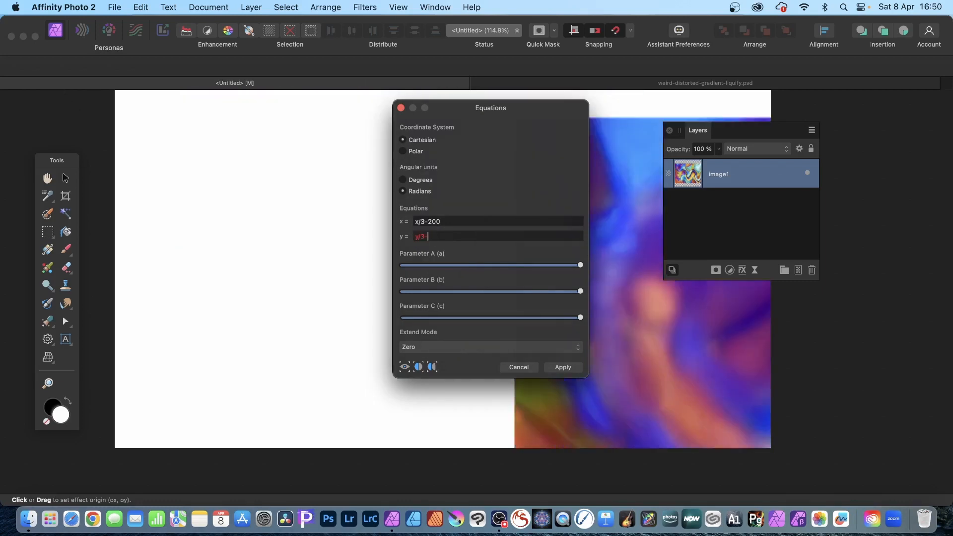
text(+400)
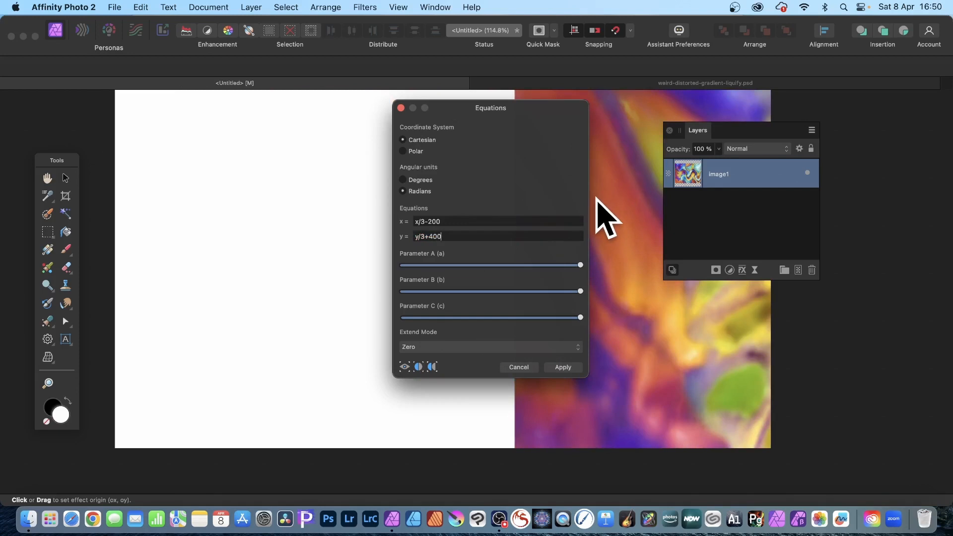
Try larger horizontal offsets by setting the x equation to x/3-600 and to x/3+600.
click(431, 221)
key(BackSpace)
text(6)
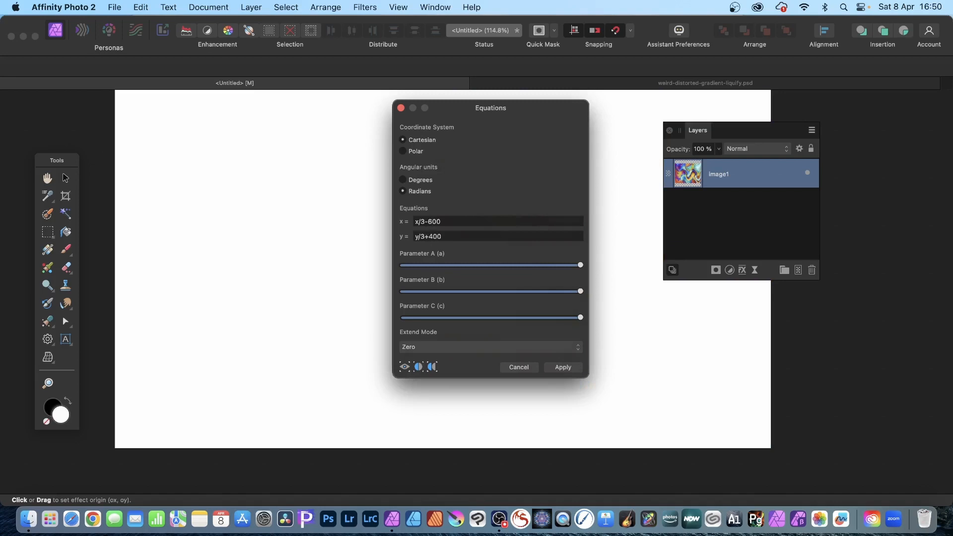
key(BackSpace)
key(BackSpace)
text(+6)
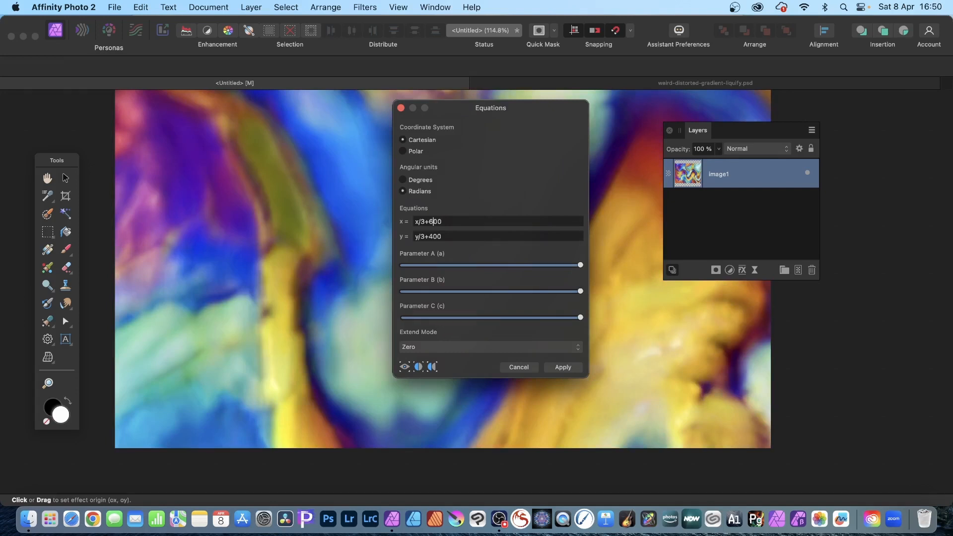
Replace the fixed offsets with the image dimensions, using x/3+w and y/3+h as the equations.
drag(442, 222, 432, 222)
text(w)
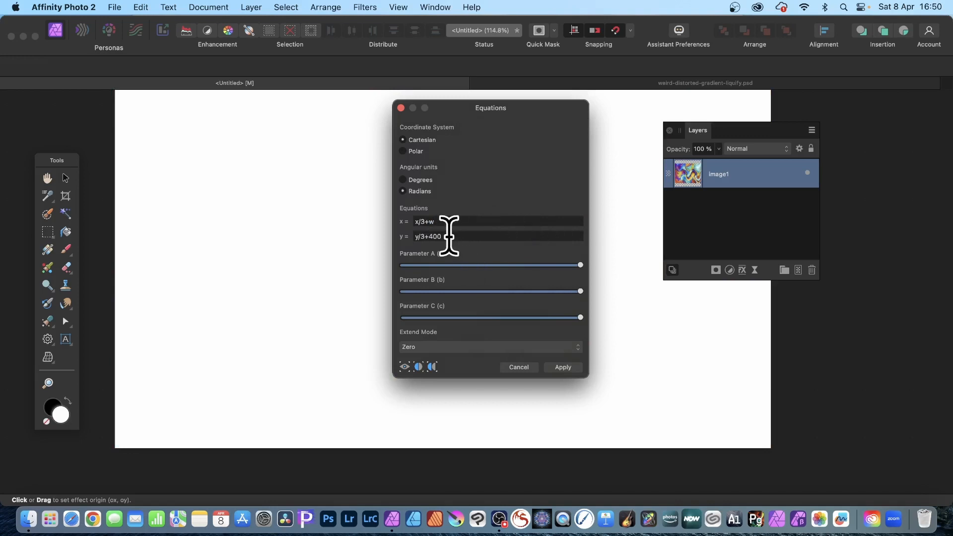
click(520, 236)
key(BackSpace)
key(BackSpace)
key(BackSpace)
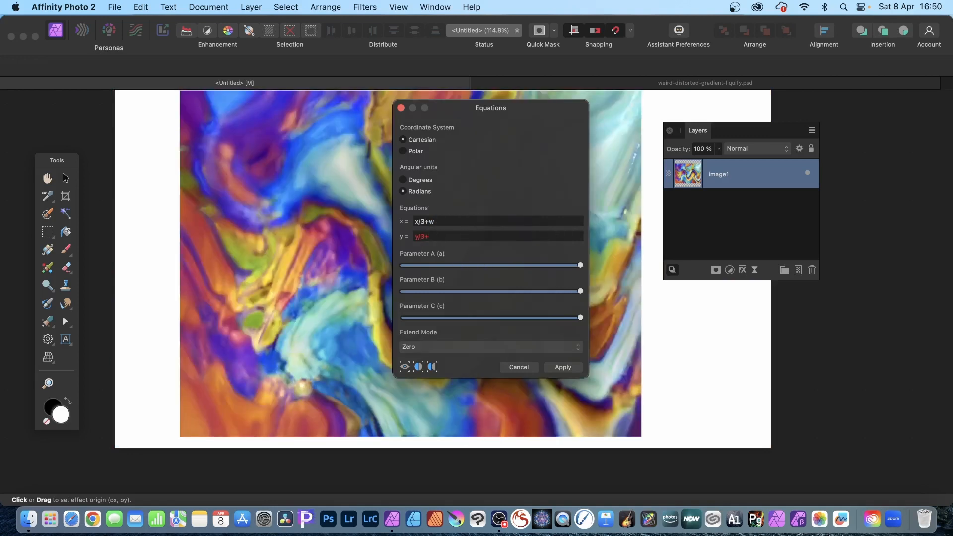
text(h)
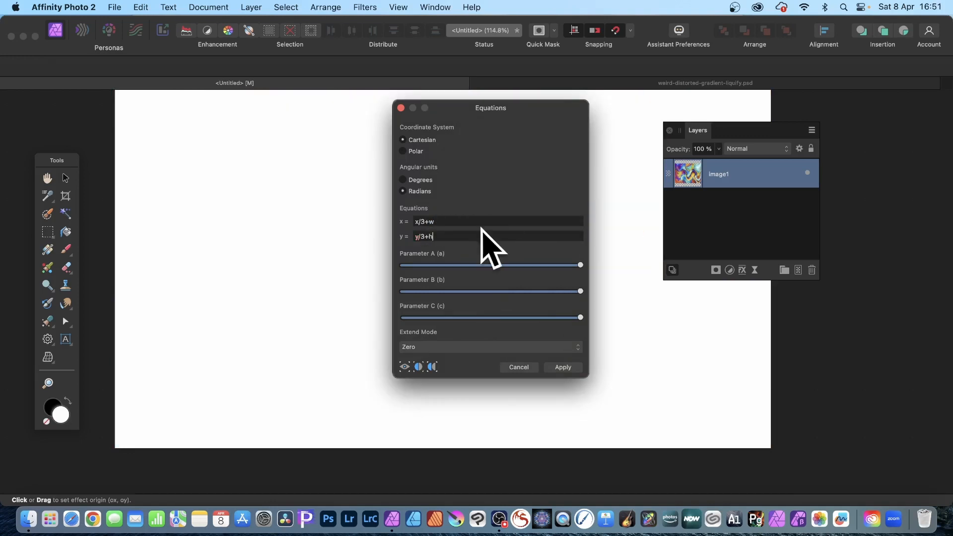
Multiply the offsets by adjustable parameters, making the equations x/3+w*a and y/3+h*b.
click(439, 220)
text(*)
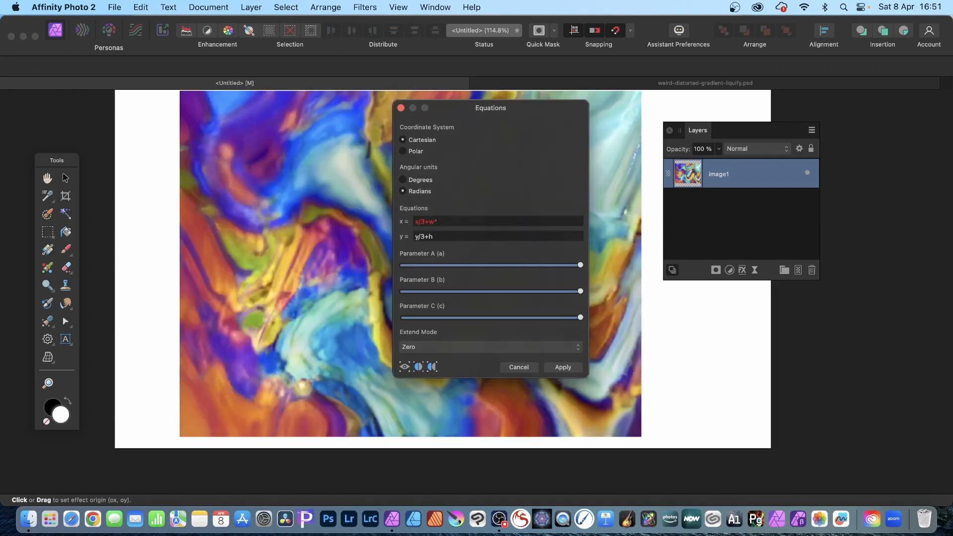
text(a)
click(460, 236)
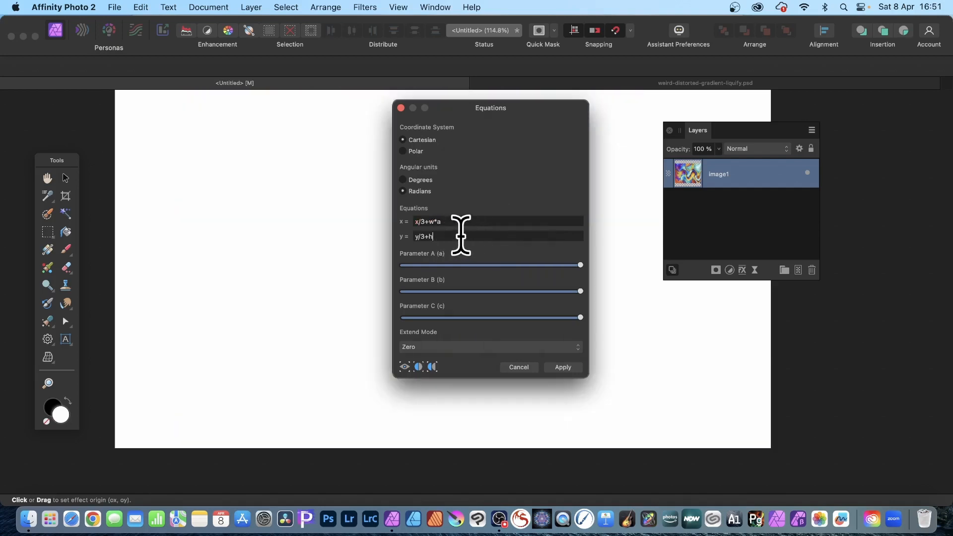
text(*b)
Vary parameters A and B to shift the enlarged image, leaving both near the middle of their ranges.
drag(577, 265, 405, 265)
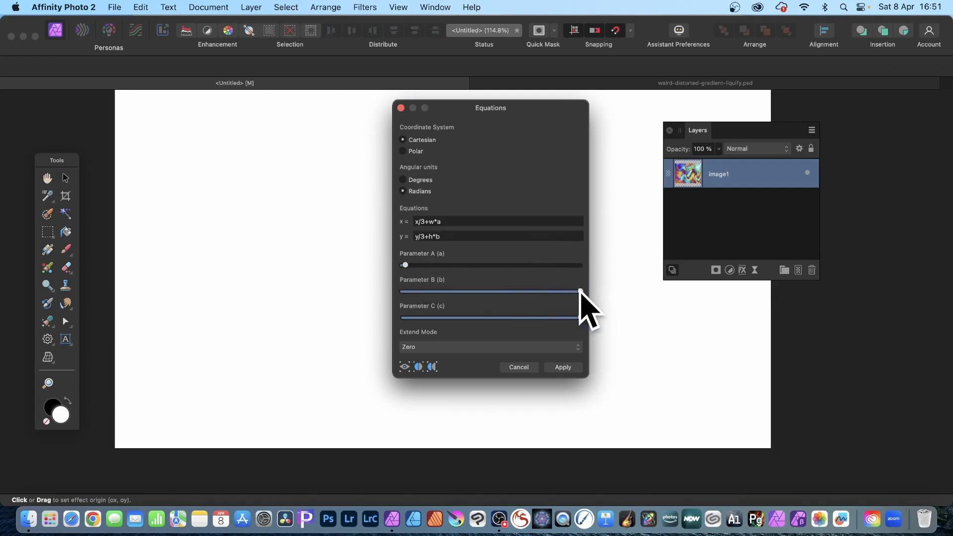
drag(579, 292, 498, 292)
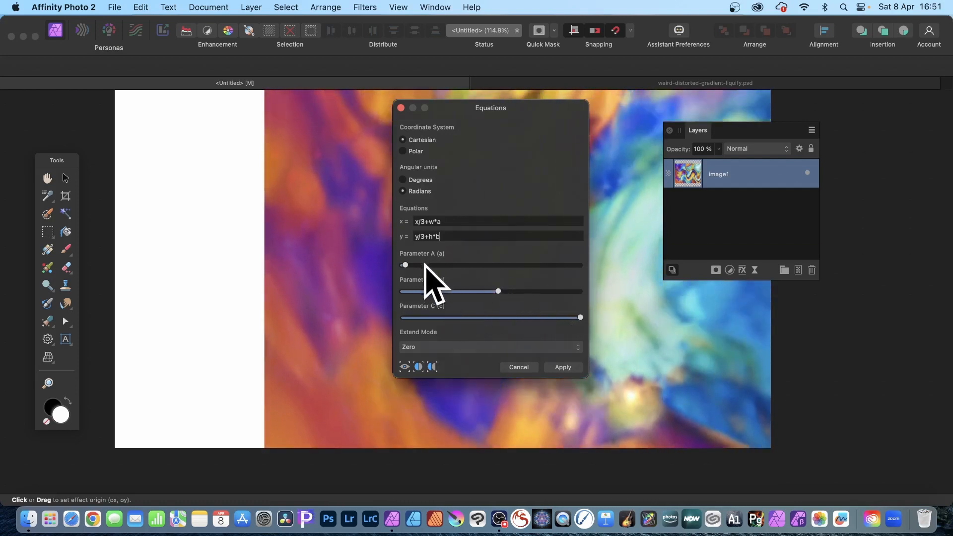
drag(411, 265, 452, 289)
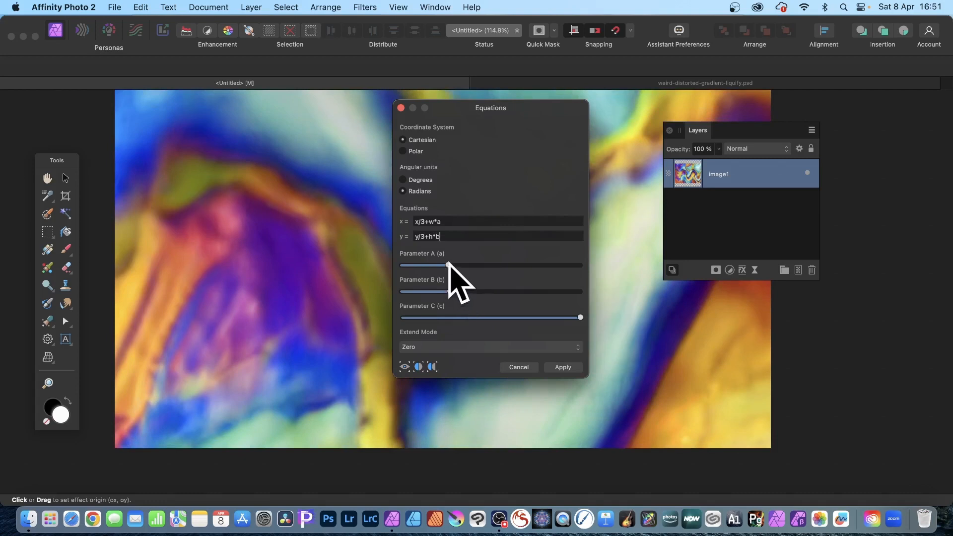
drag(448, 265, 460, 291)
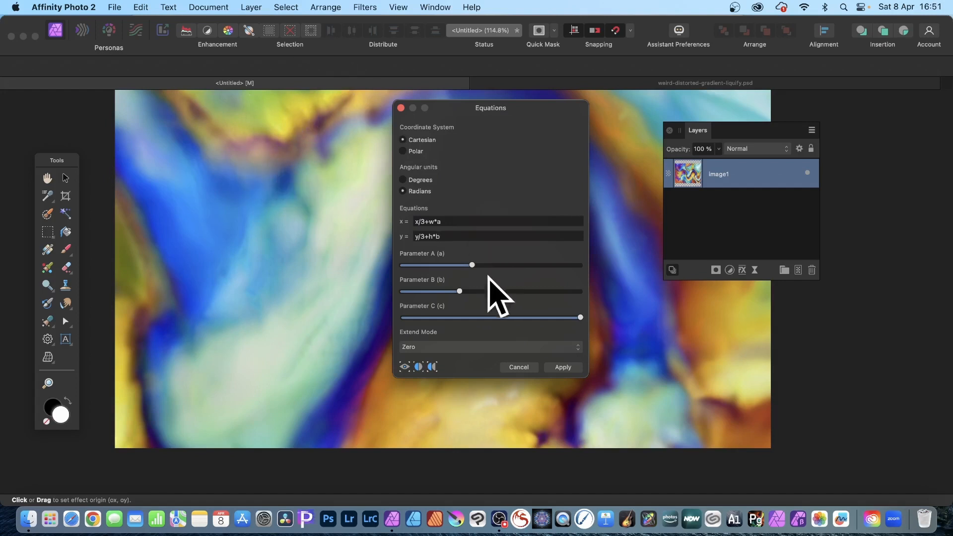
click(486, 292)
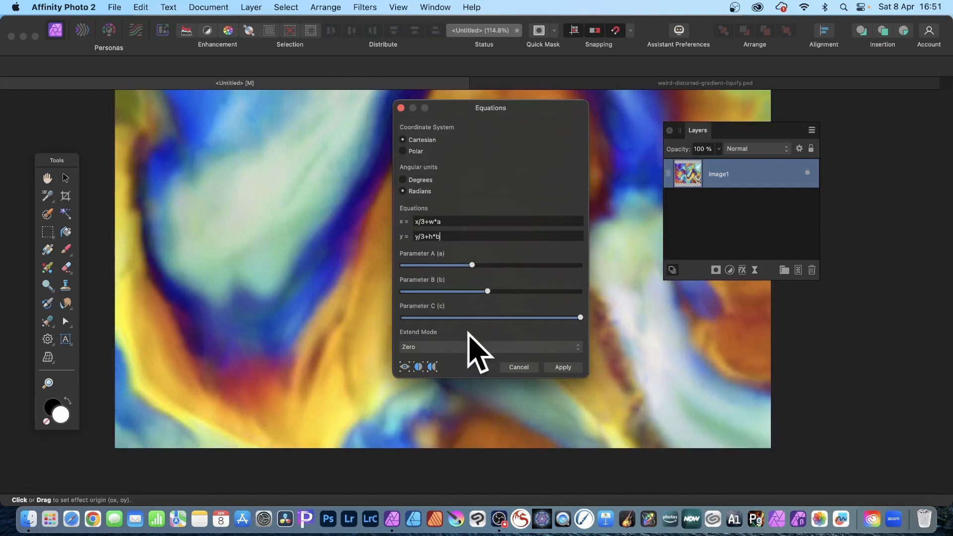
Set the extend mode to Mirror and raise parameter A to slightly above the middle of its range.
click(468, 347)
click(449, 395)
drag(474, 265, 503, 265)
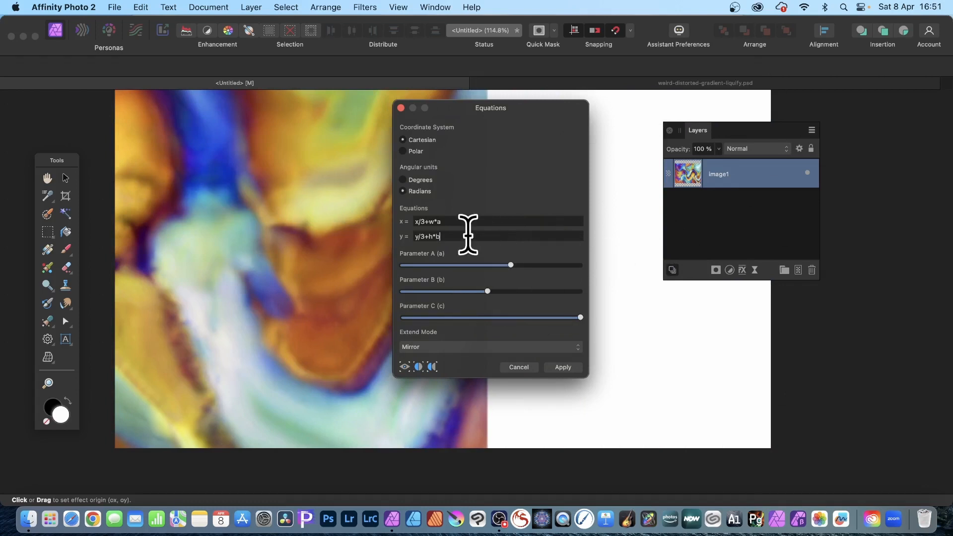
Change the equations to x*3+w*a and y*3+h*b to shrink the image into mirrored tiles.
click(426, 222)
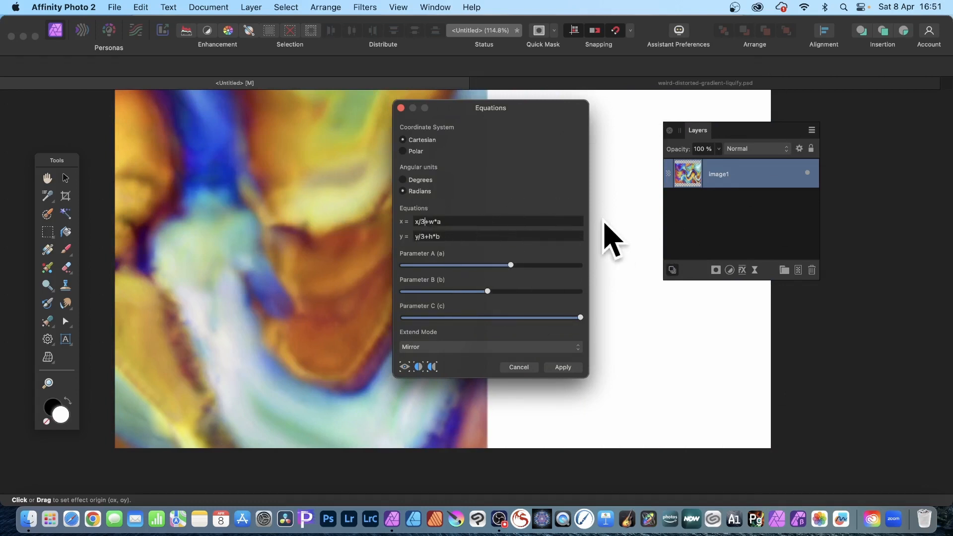
key(BackSpace)
key(BackSpace)
text(*3)
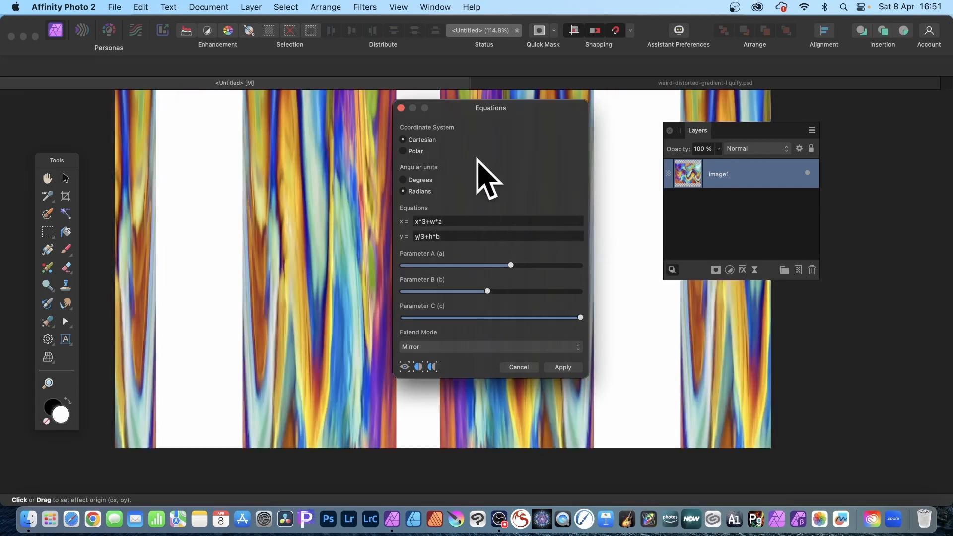
click(424, 236)
key(BackSpace)
key(BackSpace)
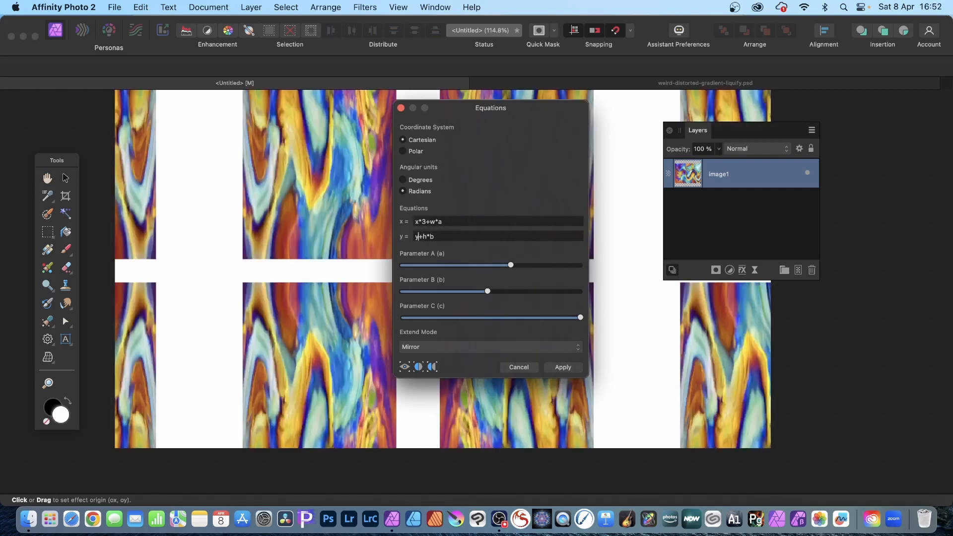
text(*3)
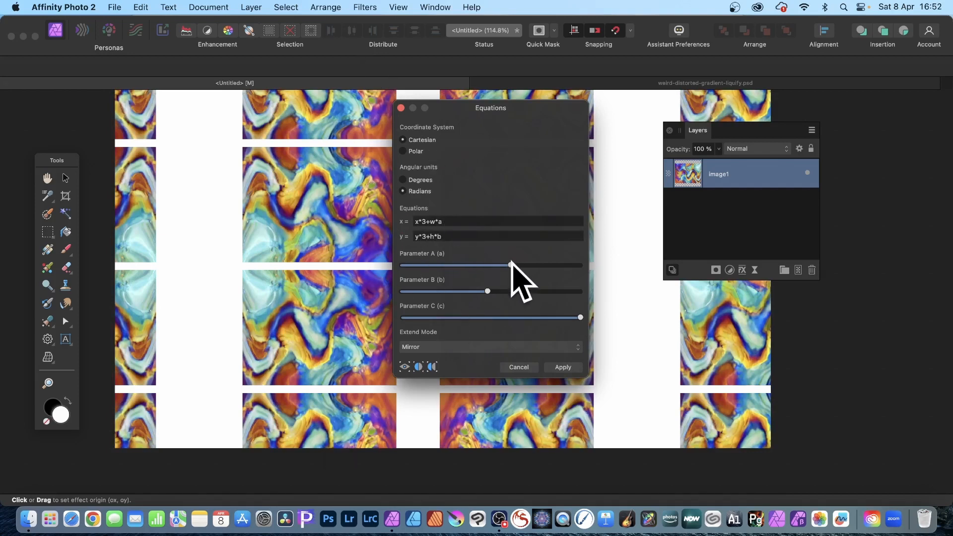
Vary parameters A and B to shift the mirrored tiles, and cancel the Equations filter.
drag(511, 265, 454, 265)
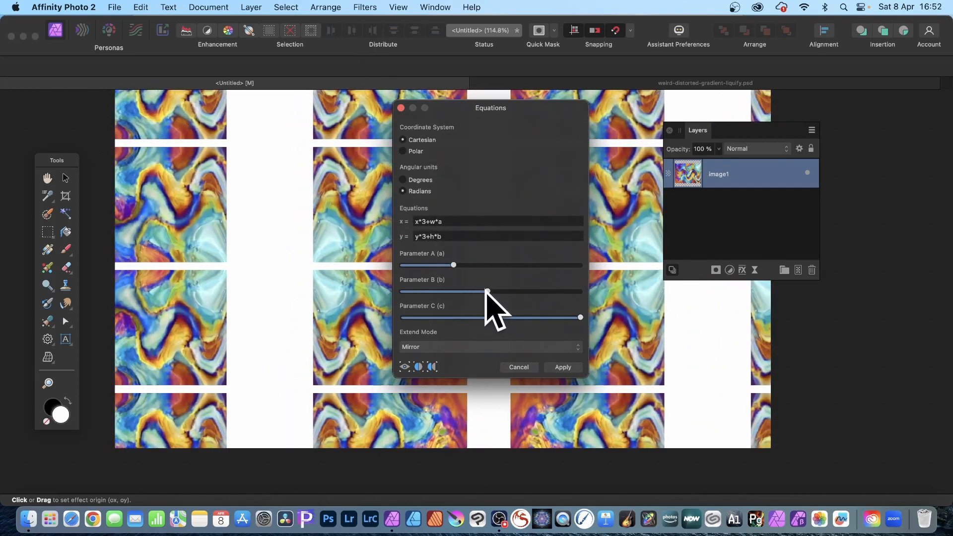
drag(487, 291, 505, 264)
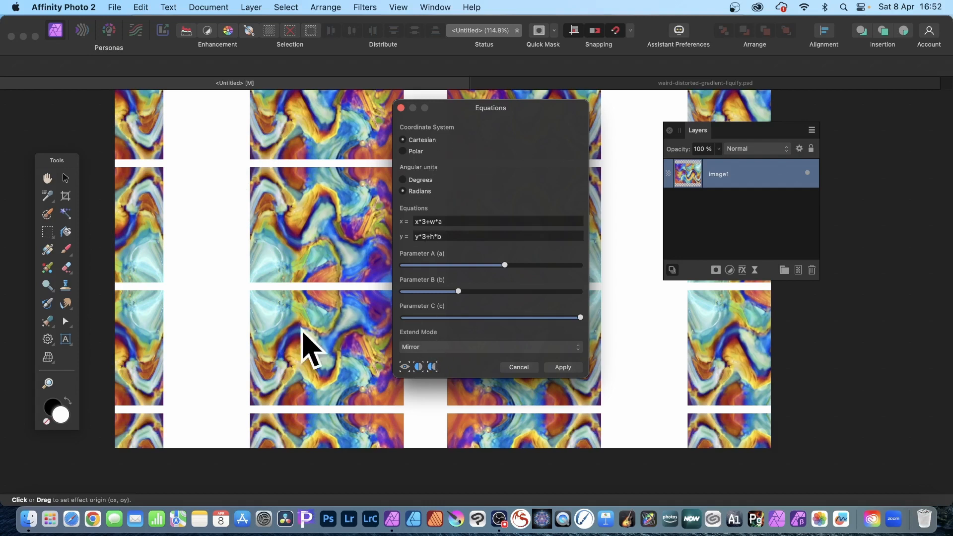
click(517, 367)
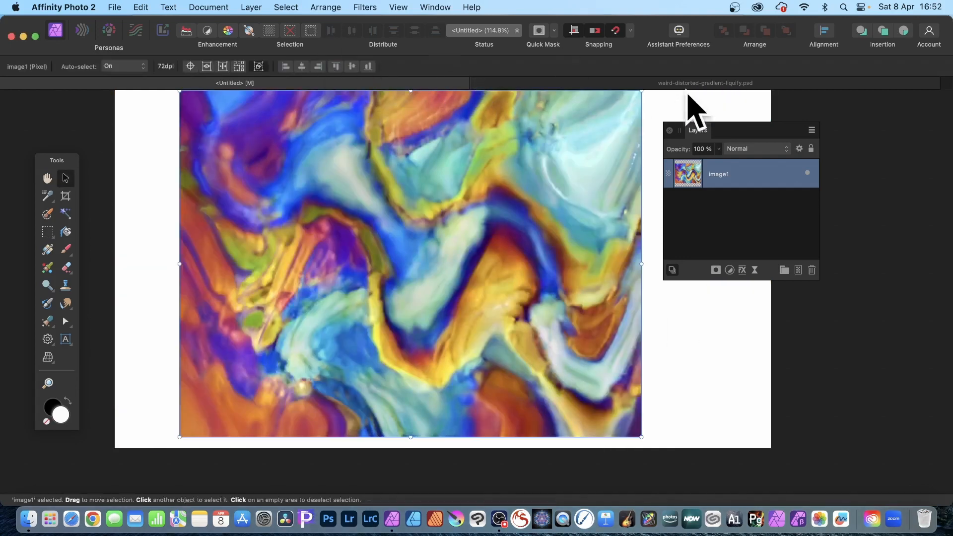
Start the Equations distortion filter on the weird-distorted-gradient-liquify.psd background with x*2 and y*2.
click(684, 84)
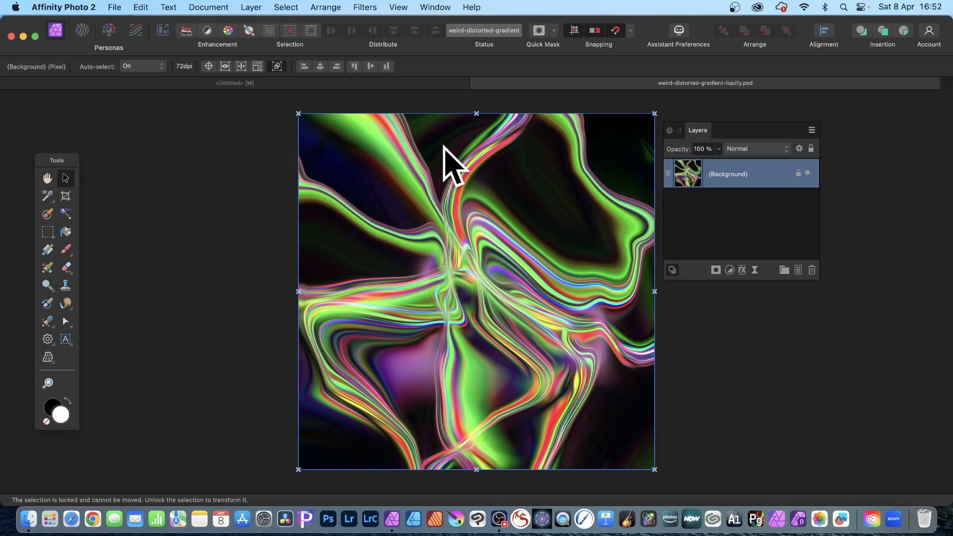
click(365, 7)
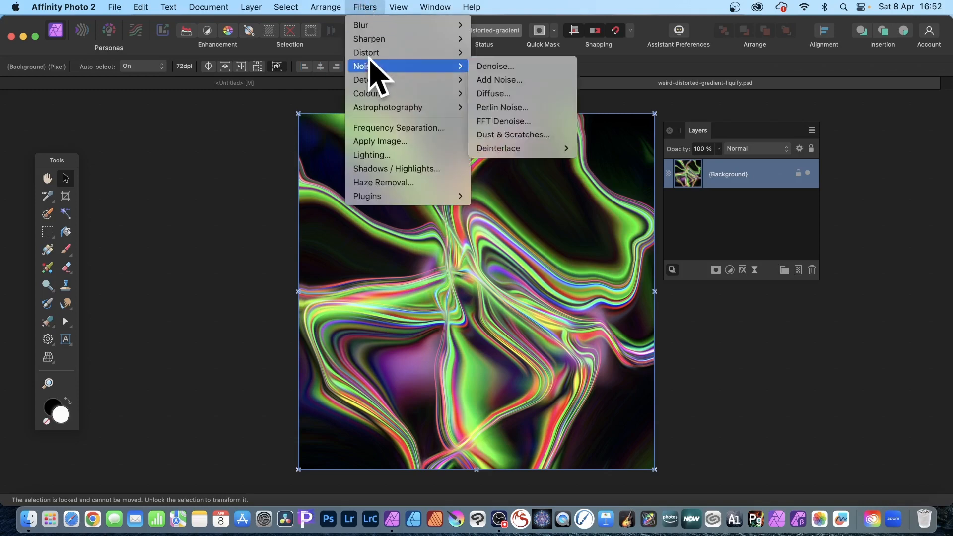
mouse_move(368, 53)
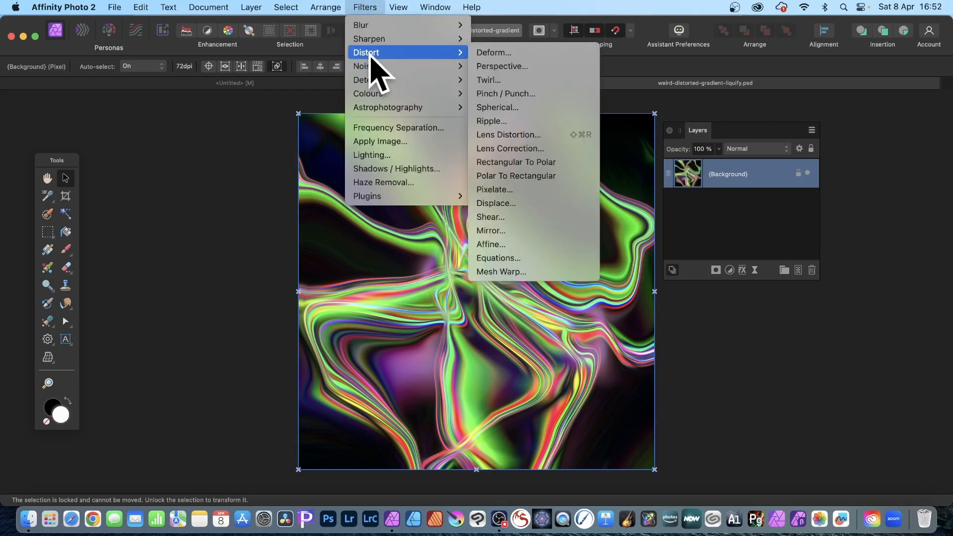
click(506, 258)
drag(855, 205, 638, 112)
click(560, 228)
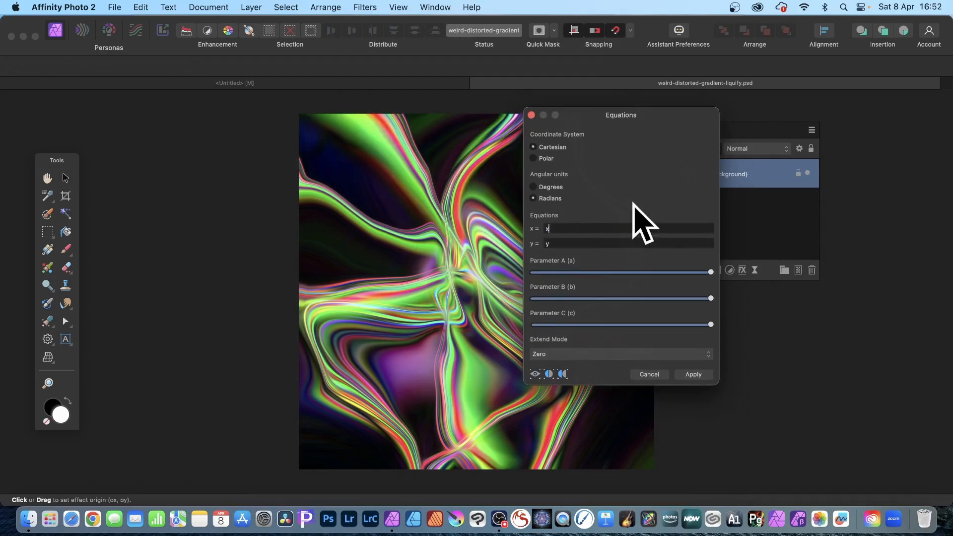
text(*2)
click(551, 243)
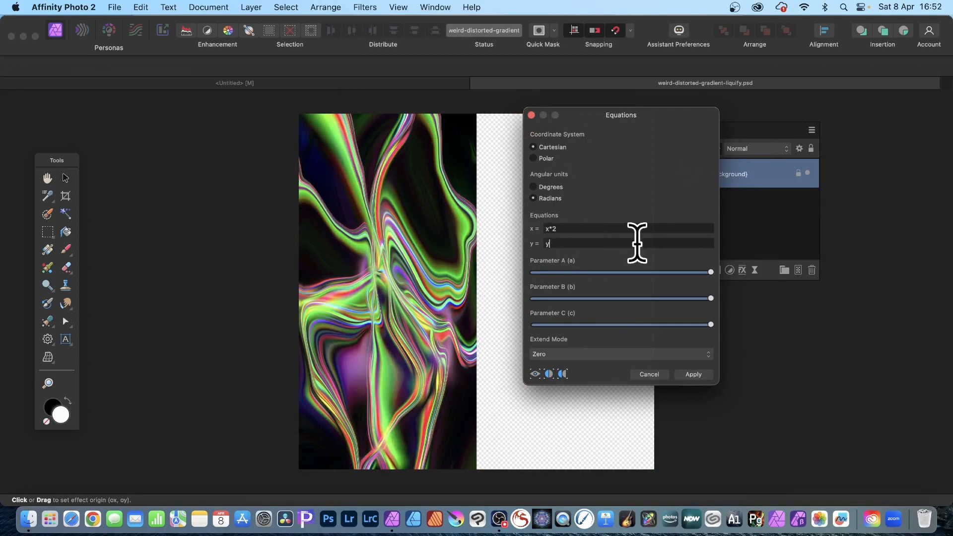
text(*2)
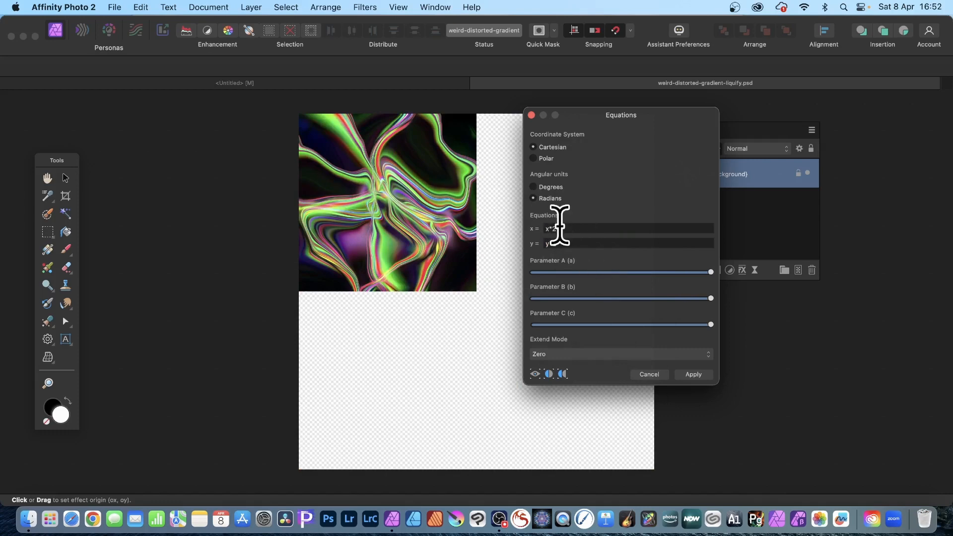
Change the equations to x*3 and y*3 to shrink the image to a third of its width and height.
click(615, 228)
key(BackSpace)
text(3)
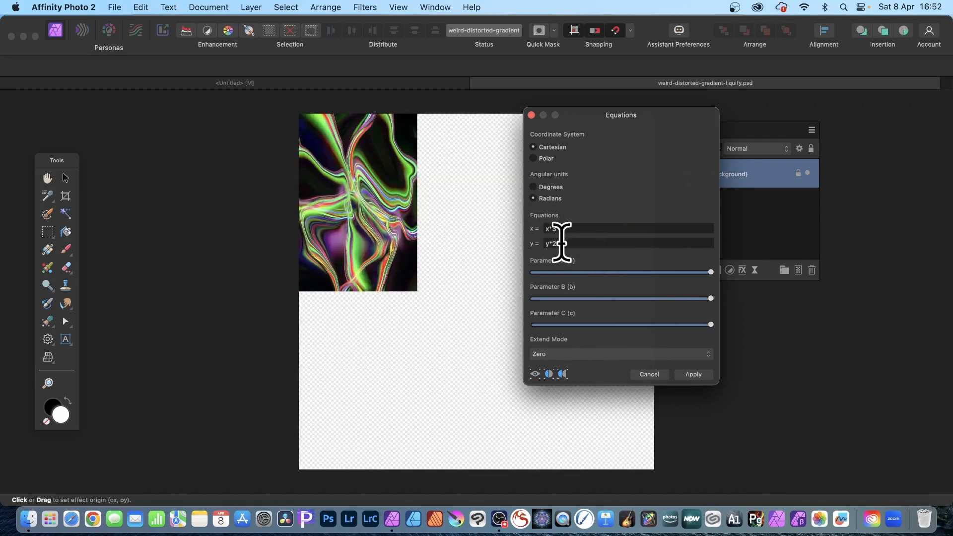
click(596, 243)
key(BackSpace)
text(3)
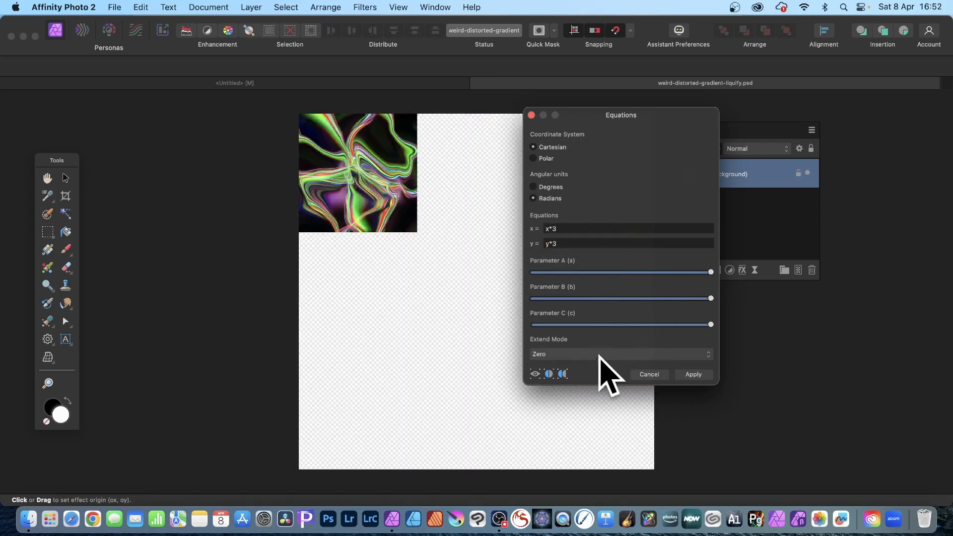
Compare the Full, Zero and Repeat extend modes on the area around the shrunken image.
click(586, 353)
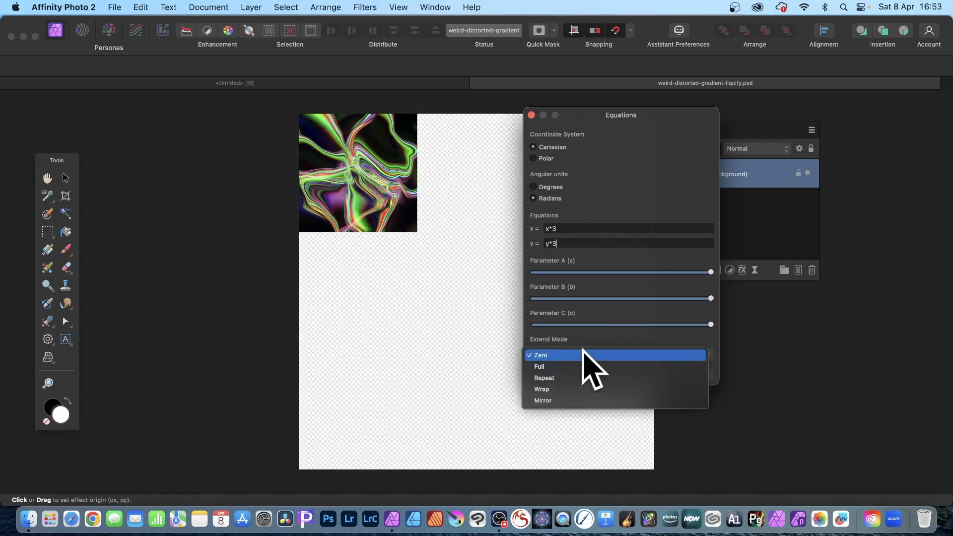
click(574, 368)
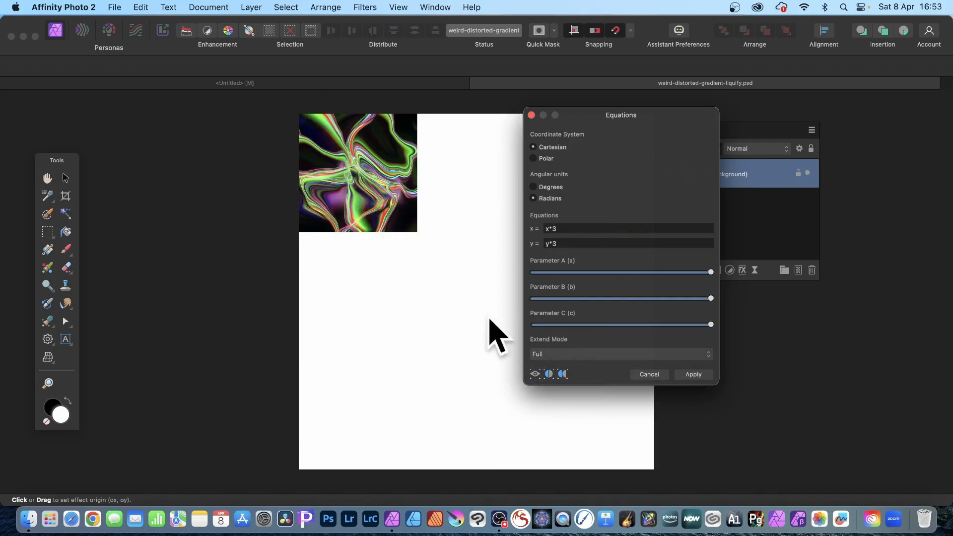
click(571, 354)
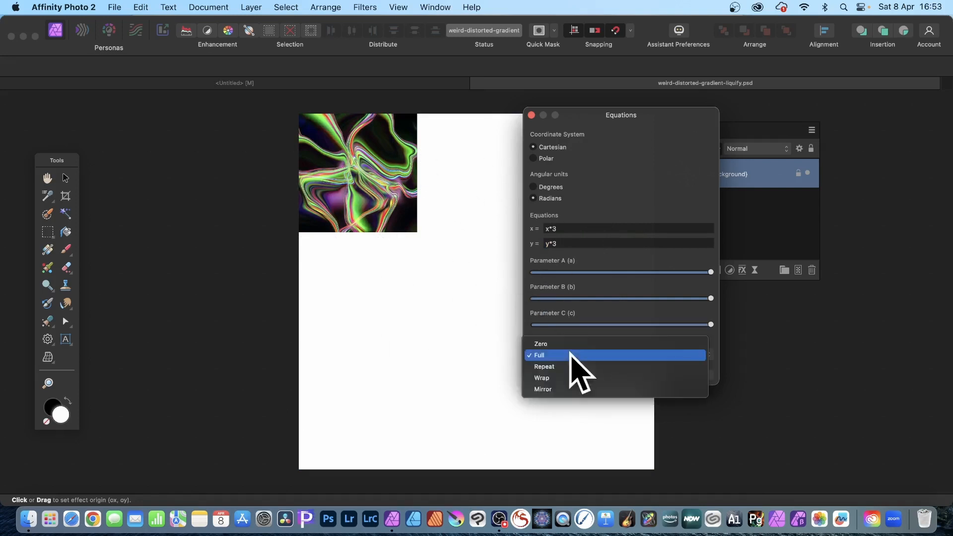
click(559, 344)
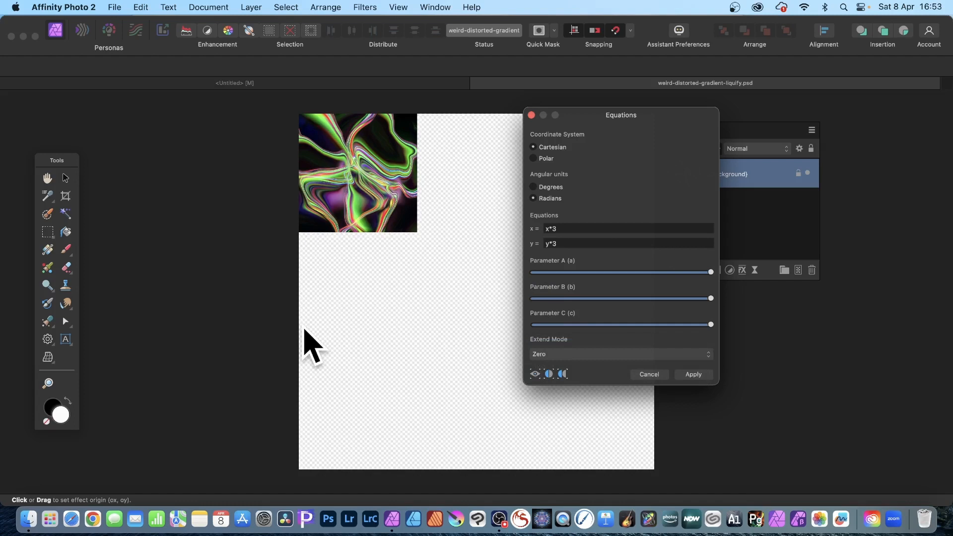
click(575, 352)
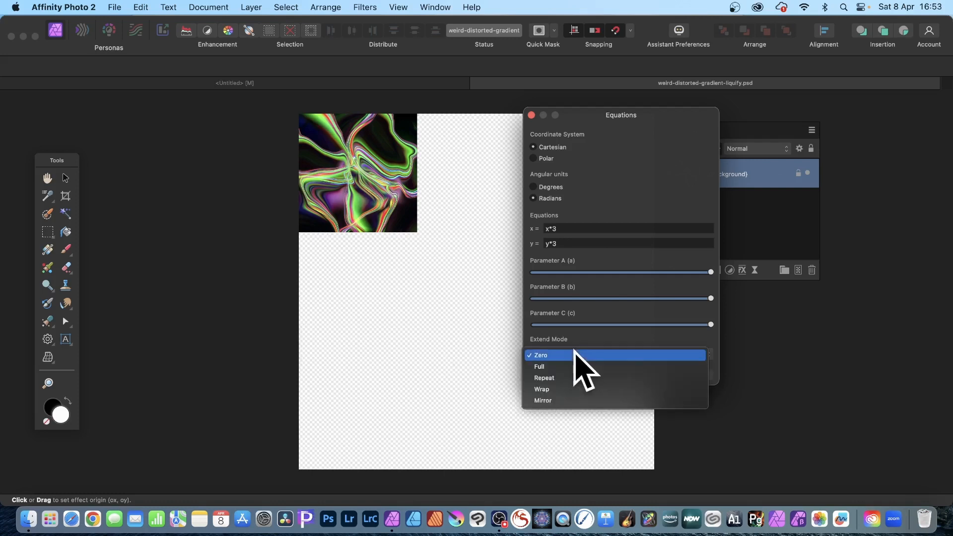
click(570, 378)
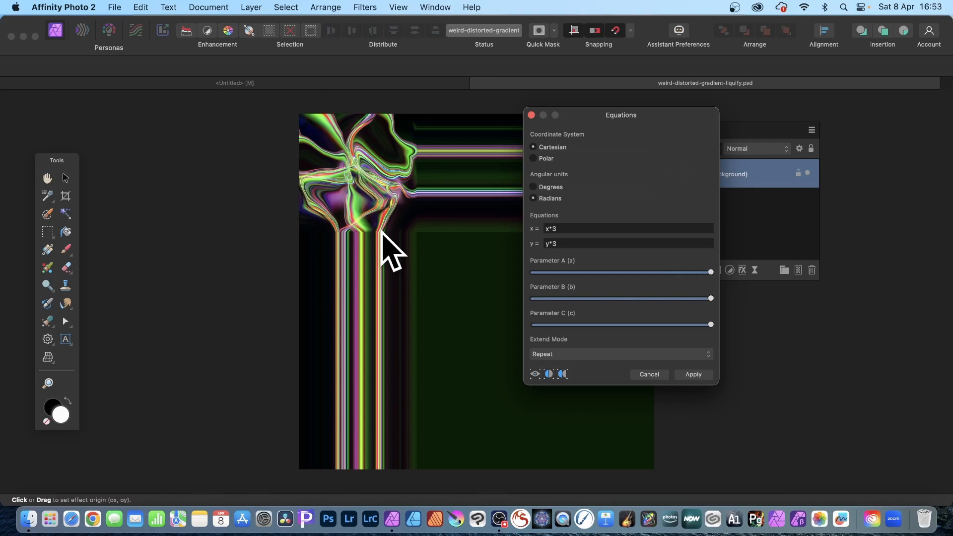
Set the extend mode to Wrap and move the Equations dialog clear of the canvas.
click(577, 354)
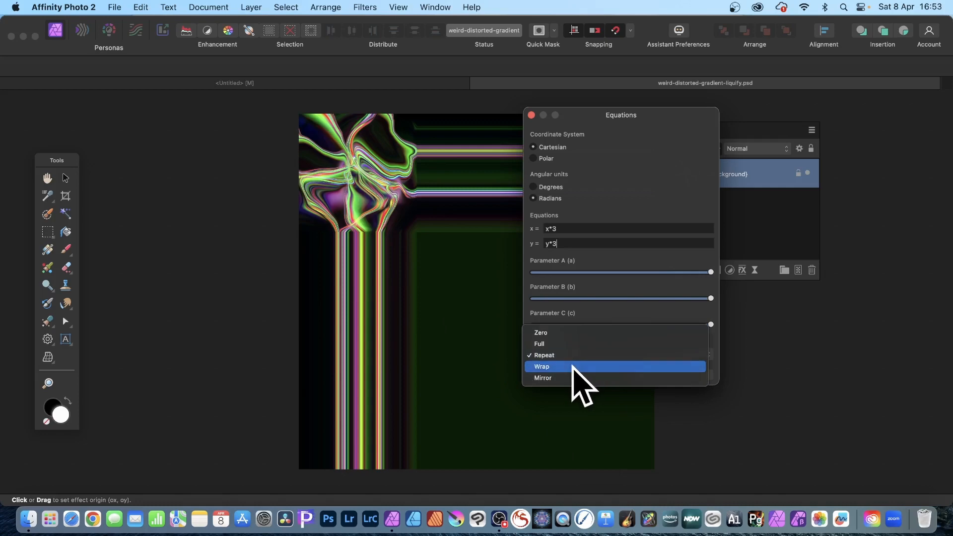
click(573, 367)
drag(631, 108, 189, 112)
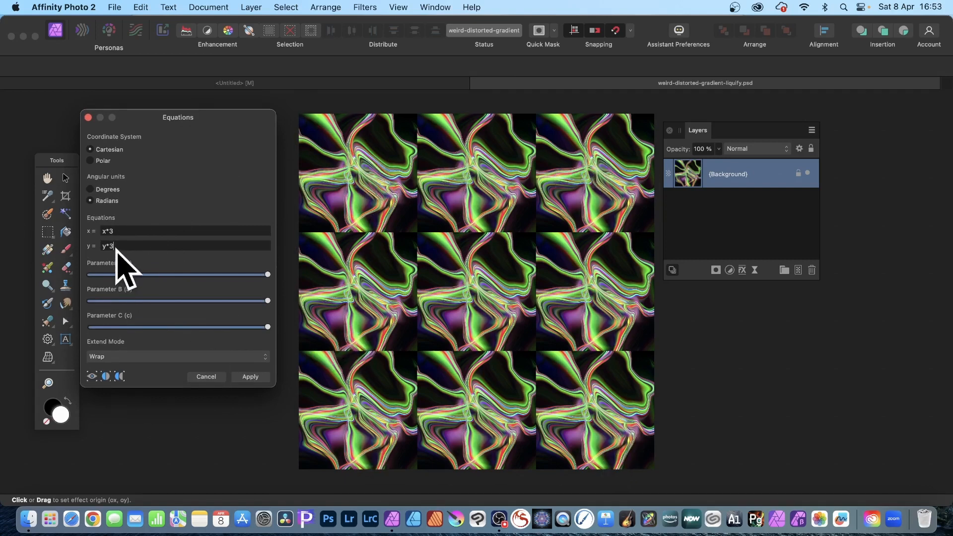
Change the equations to x*3*a and y*2*b so the parameters control the tile scaling.
key(BackSpace)
text(2)
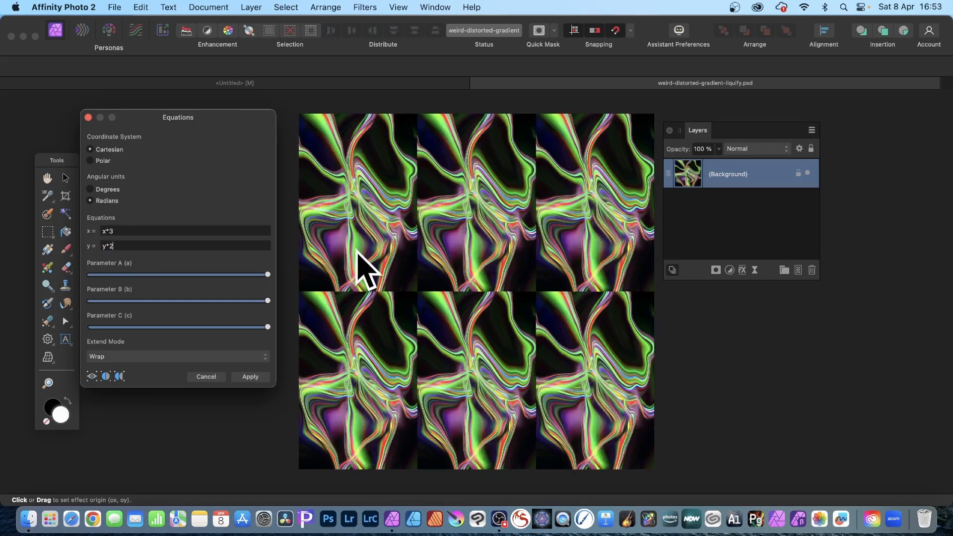
click(133, 230)
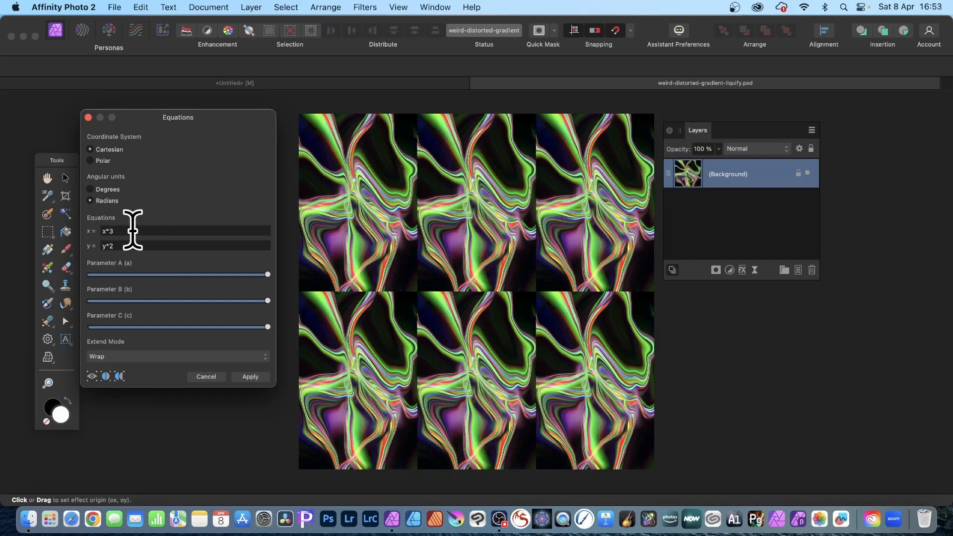
text(*a)
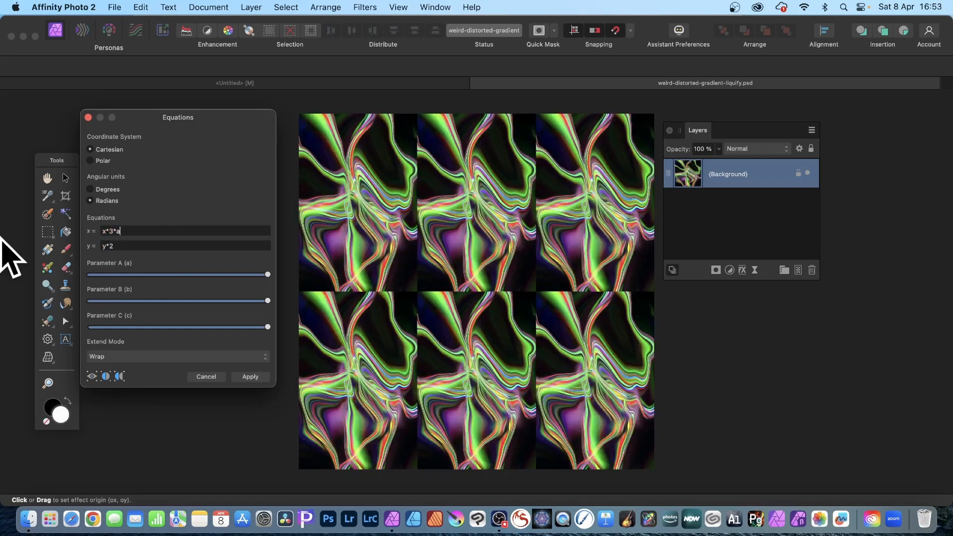
click(133, 245)
text(*b)
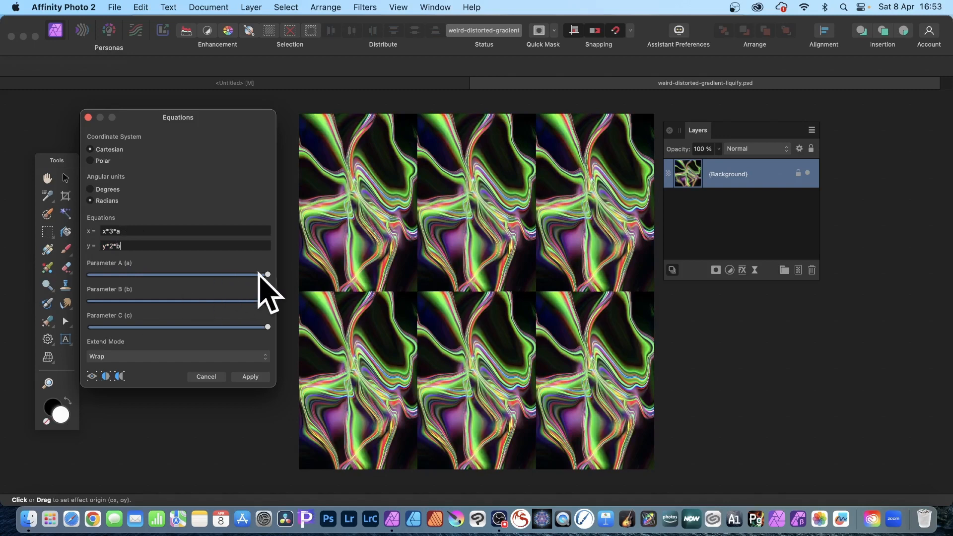
Lower parameters A and B to stretch the tiles, switch the extend mode to Mirror, and vary both parameters again.
drag(258, 274, 235, 301)
click(160, 357)
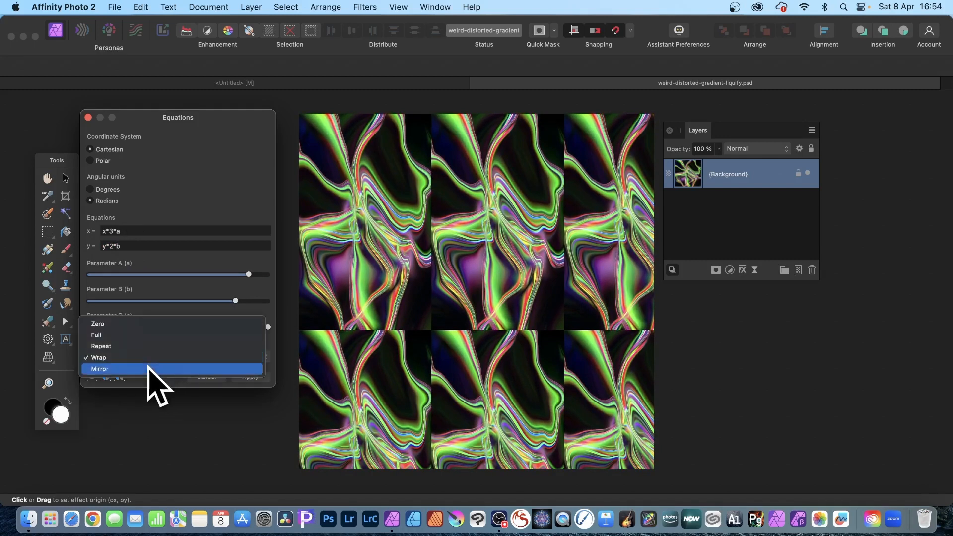
click(149, 369)
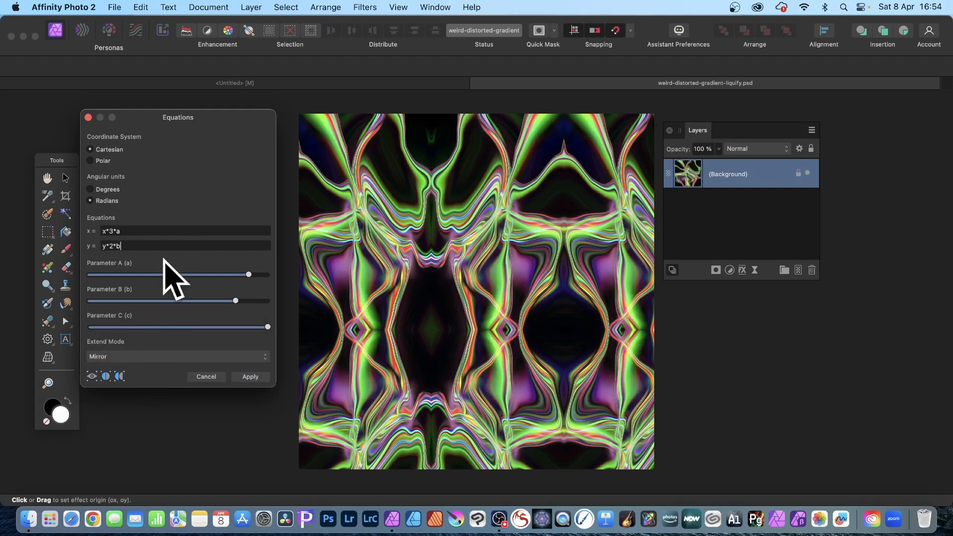
drag(248, 275, 239, 301)
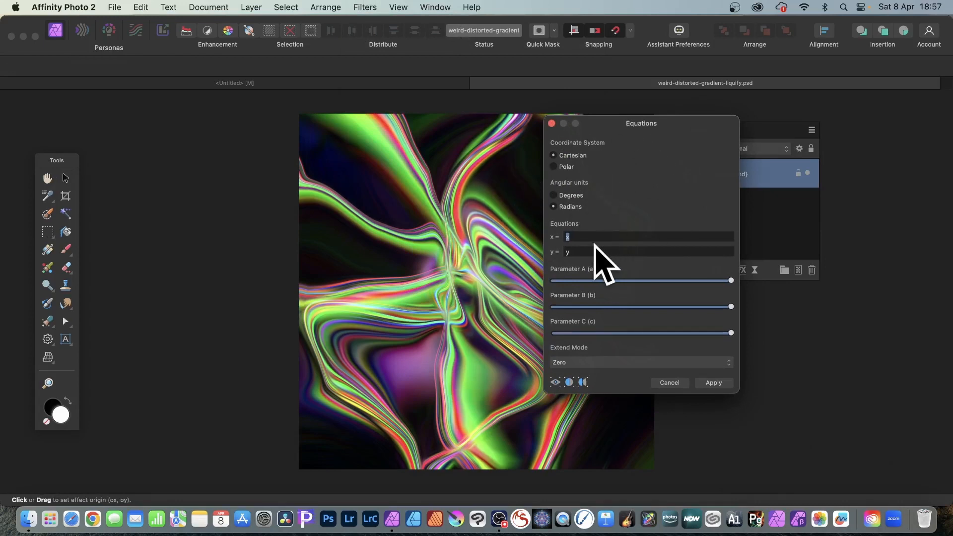
Switch the Equations filter to the Polar coordinate system with the Mirror extend mode.
click(555, 167)
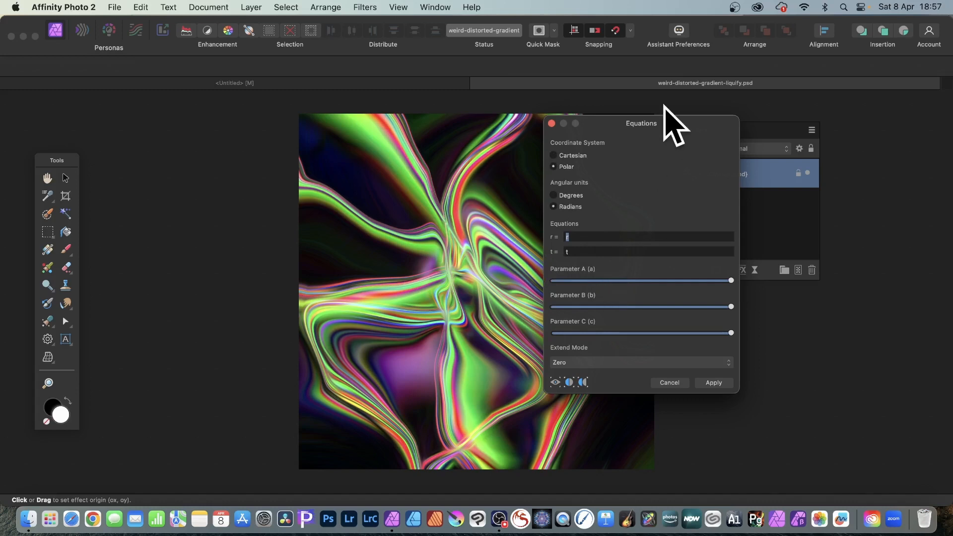
click(603, 358)
click(588, 418)
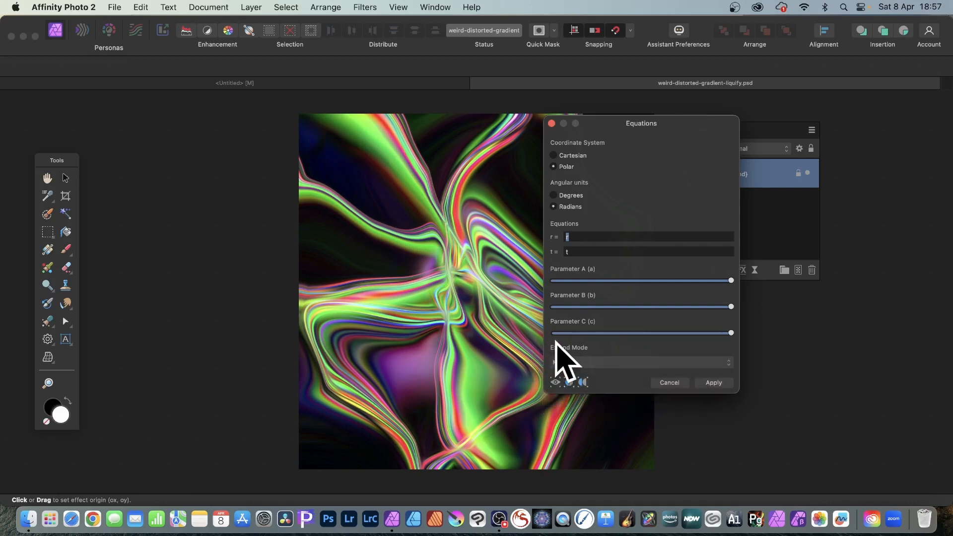
Set the radius equation to r/10 and move the effect origin within the upper-left part of the image.
click(576, 237)
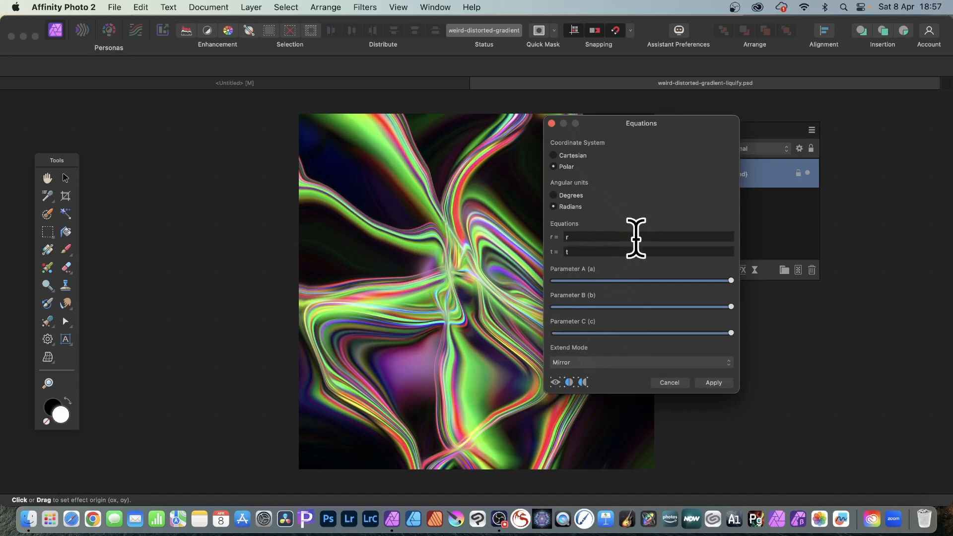
text(/10)
key(Return)
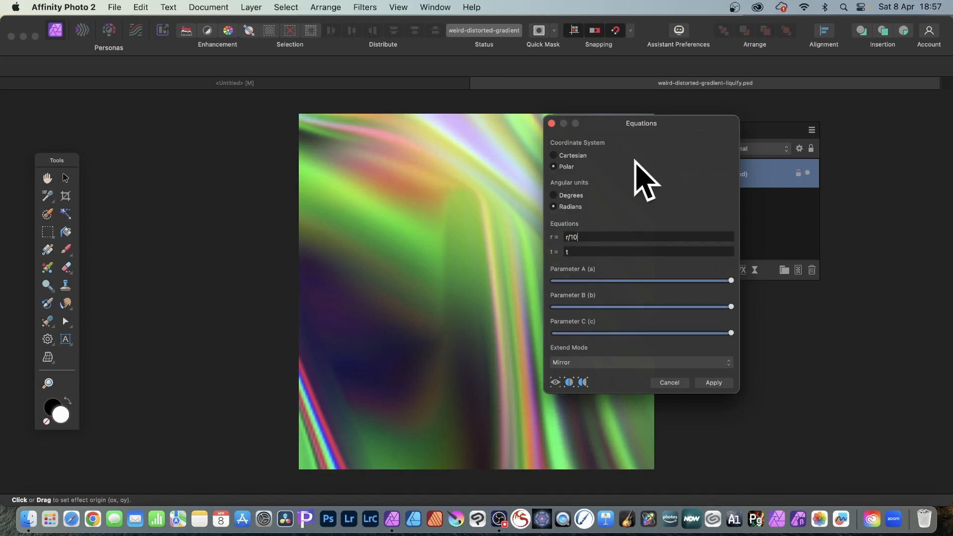
drag(391, 163, 418, 234)
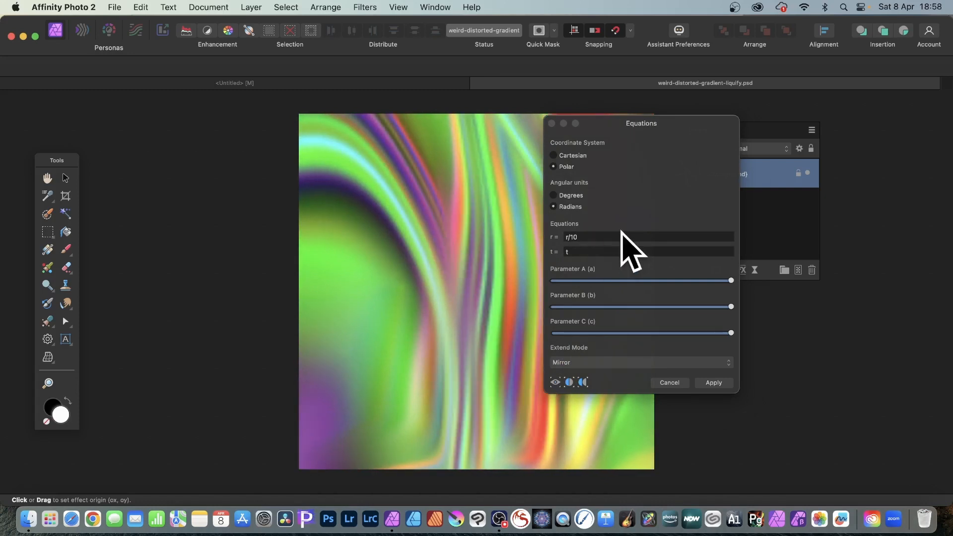
Change the radius equation to r*10 and move the effect origin from the image's centre towards its lower right.
click(589, 239)
key(BackSpace)
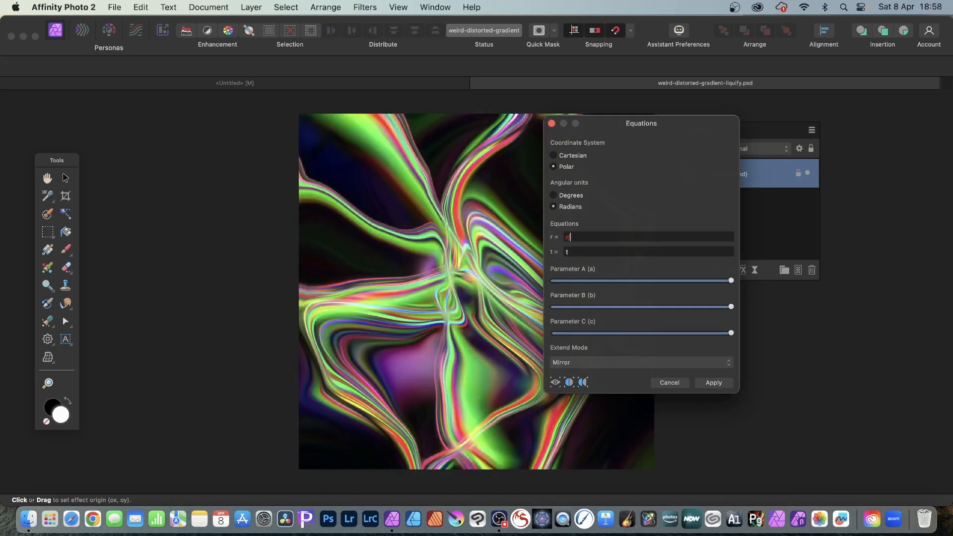
text(0)
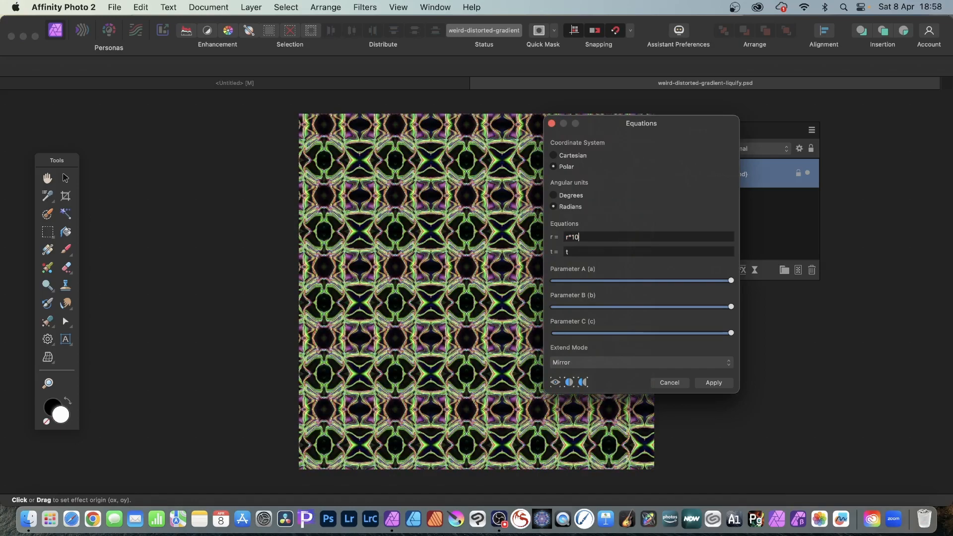
drag(476, 277, 551, 334)
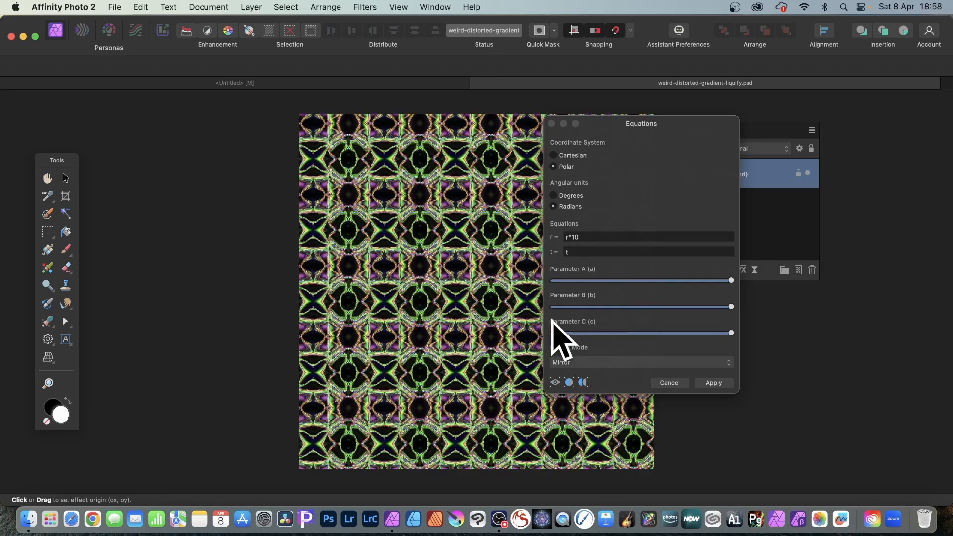
Try r*10-t and r*10-t*2 as the r equation of the Equations filter, and restore it to r*10.
click(613, 239)
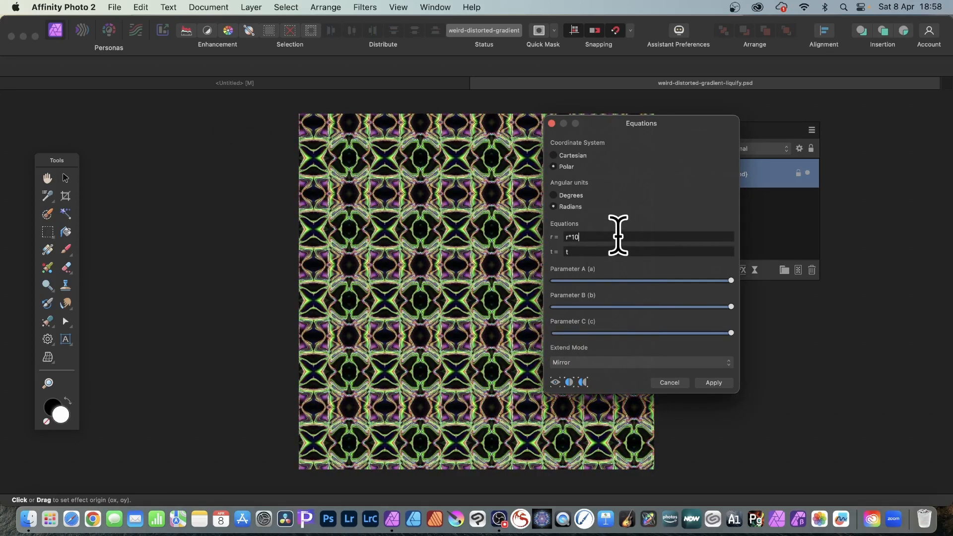
text(-t)
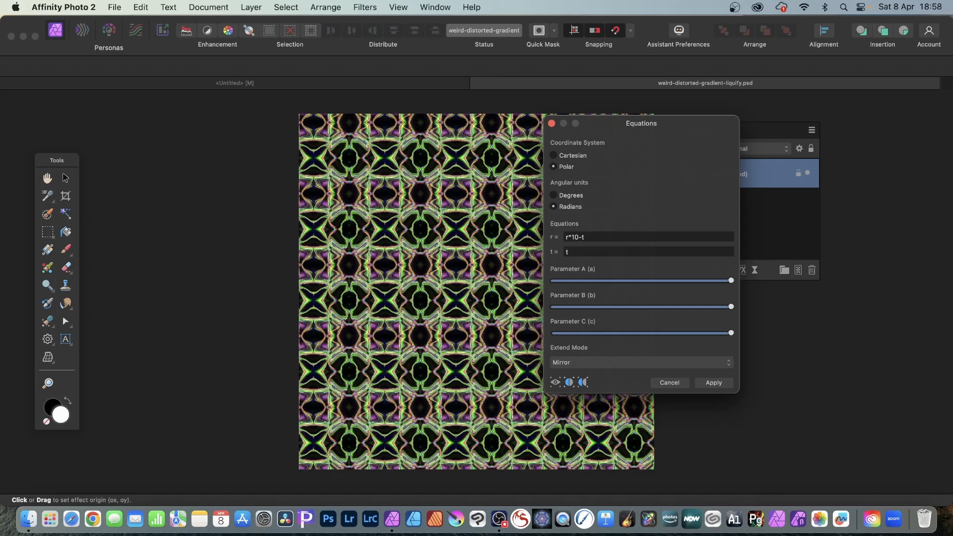
text(*2)
key(BackSpace)
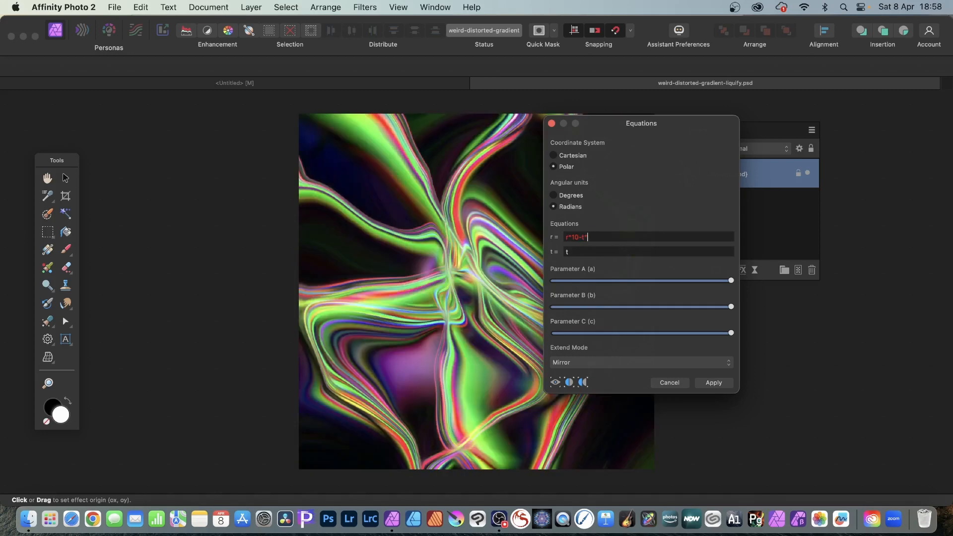
key(BackSpace)
key(BackSpace)
key(BackSpace)
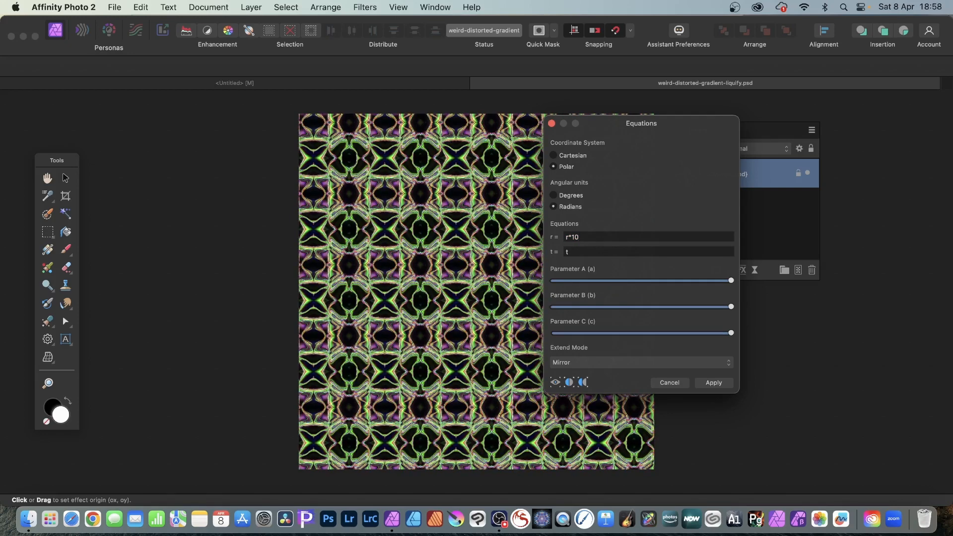
Try t/5 as the t equation and move the effect origin around the image to test the swirl.
click(662, 252)
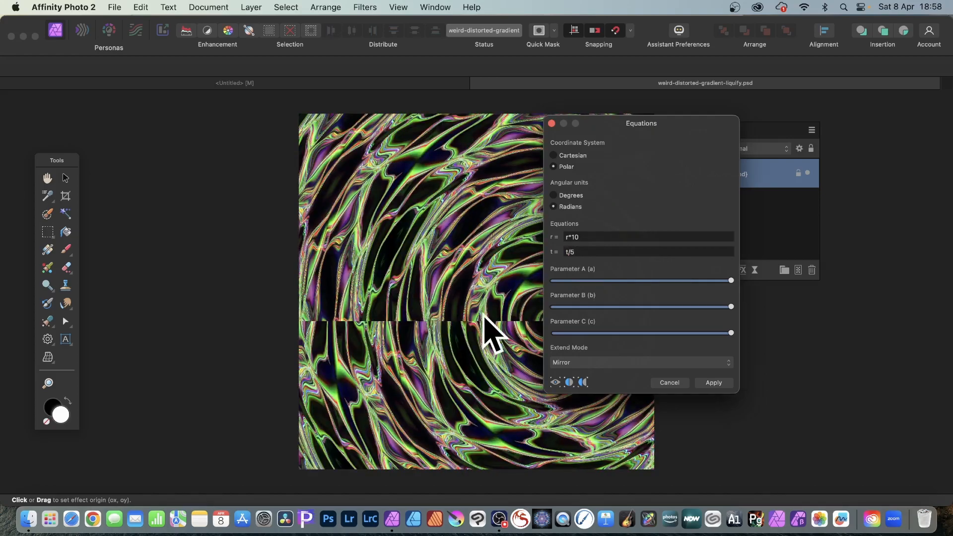
click(415, 246)
drag(414, 246, 234, 394)
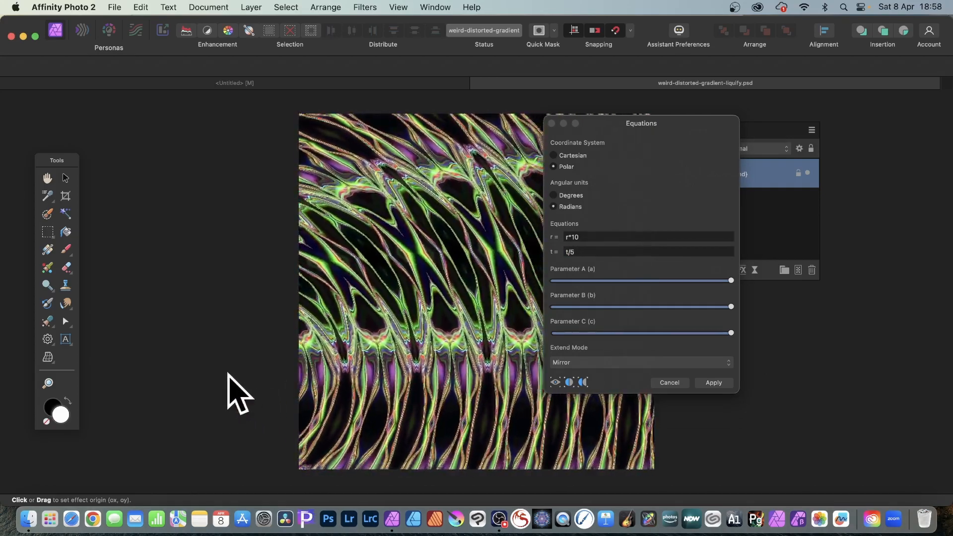
mouse_move(188, 219)
mouse_down()
mouse_move(264, 42)
mouse_move(440, 64)
mouse_up()
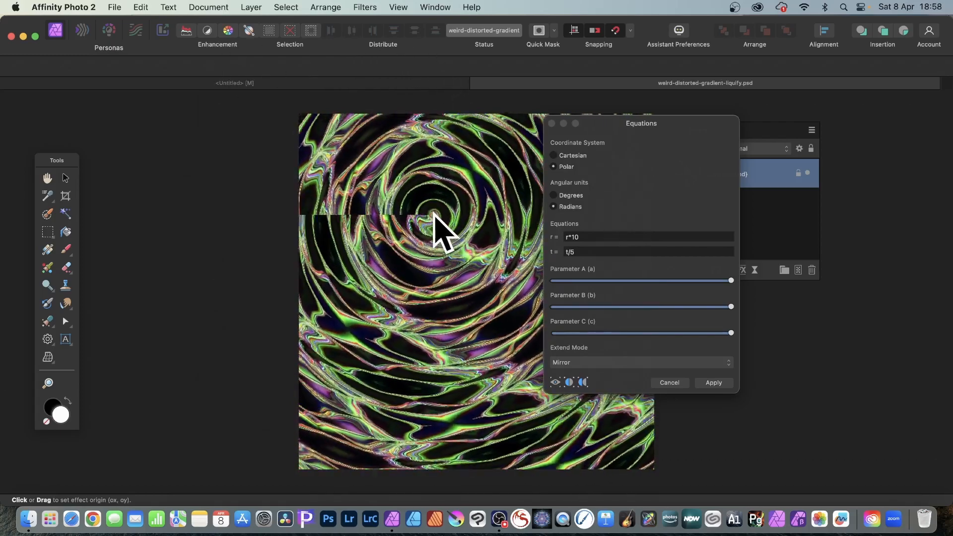
drag(434, 215, 433, 218)
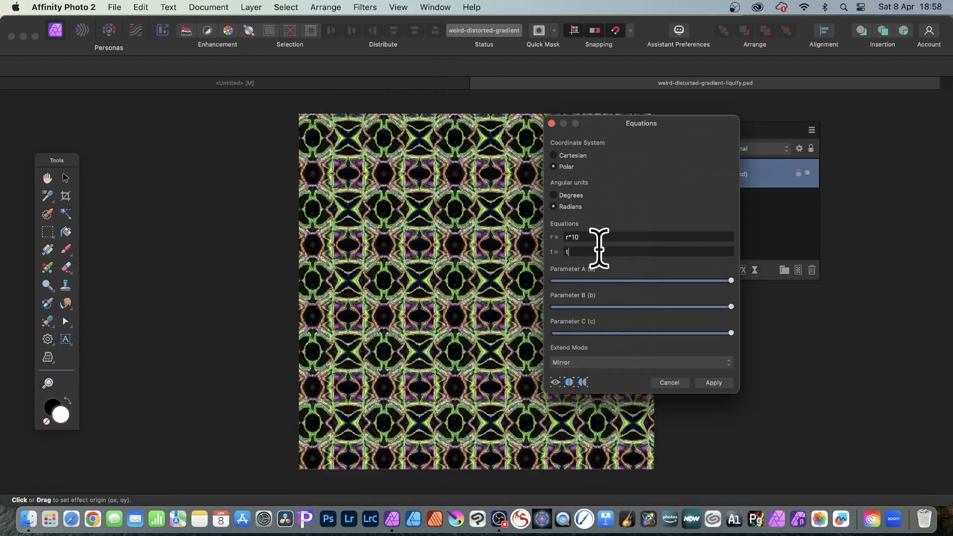
Set the t equation to t*5 and move the effect origin to the upper-left area of the image.
text(*)
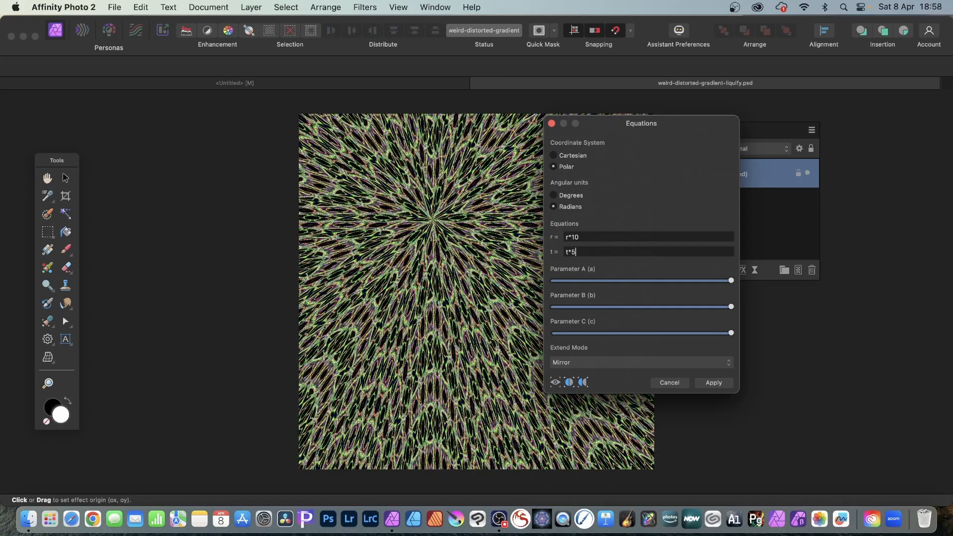
drag(428, 212, 457, 267)
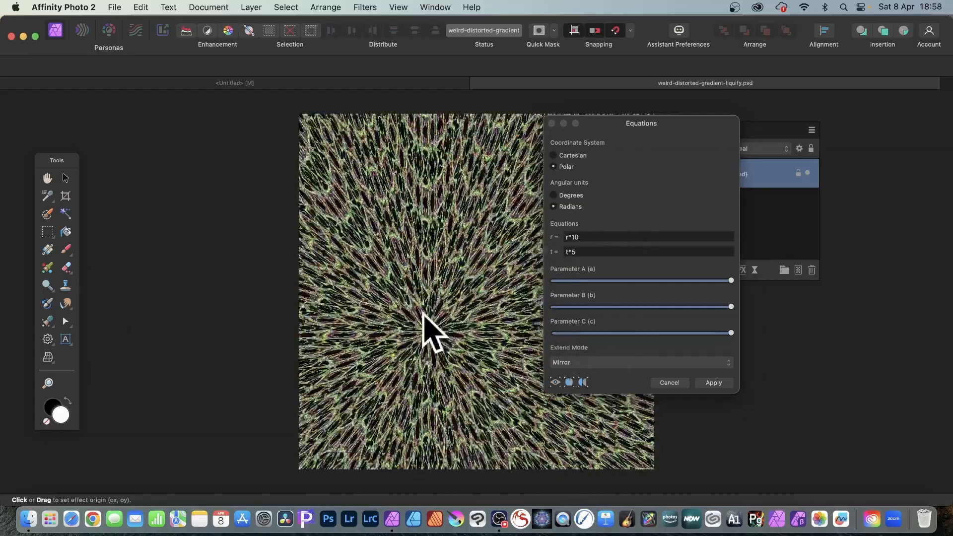
drag(326, 165, 383, 187)
Try r*3 as the r equation and move the effect origin to the upper middle of the image.
click(583, 238)
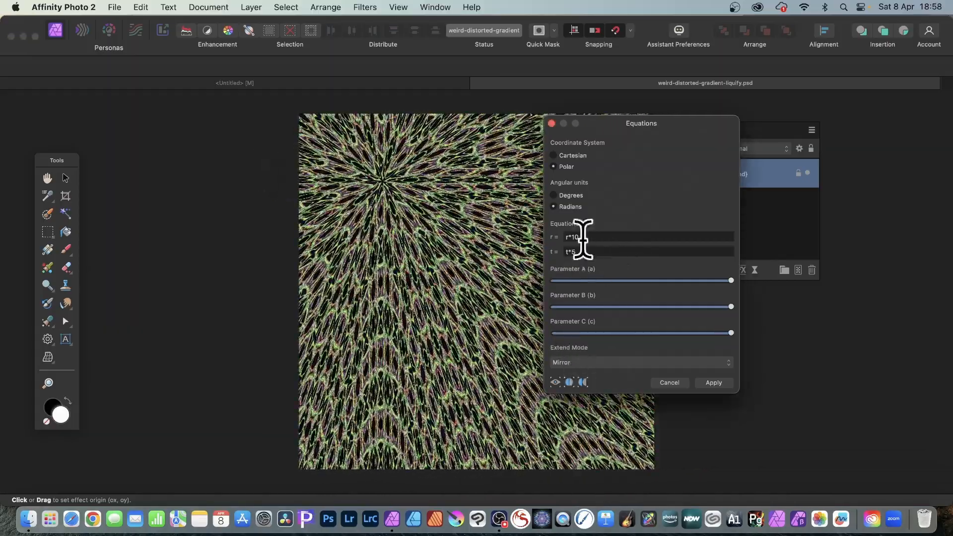
key(BackSpace)
key(BackSpace)
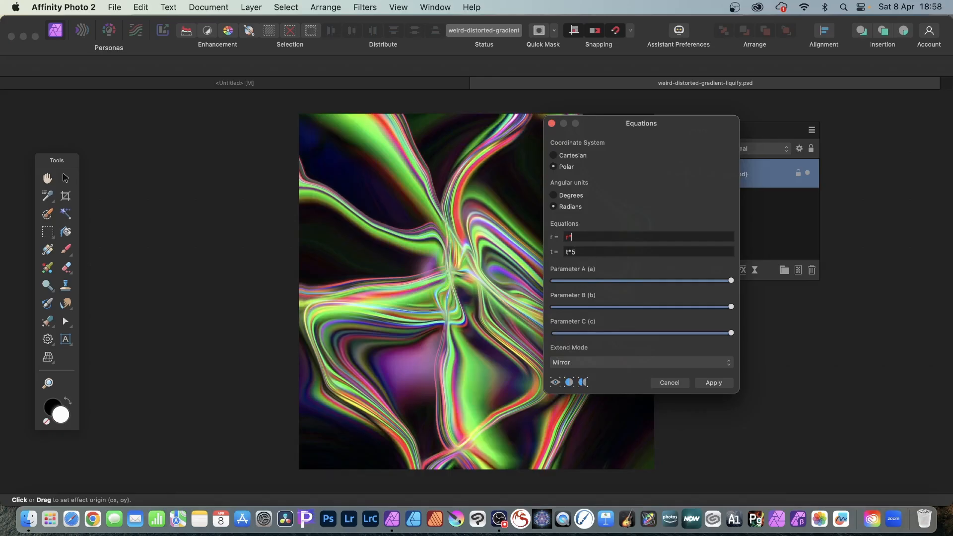
drag(328, 203, 453, 241)
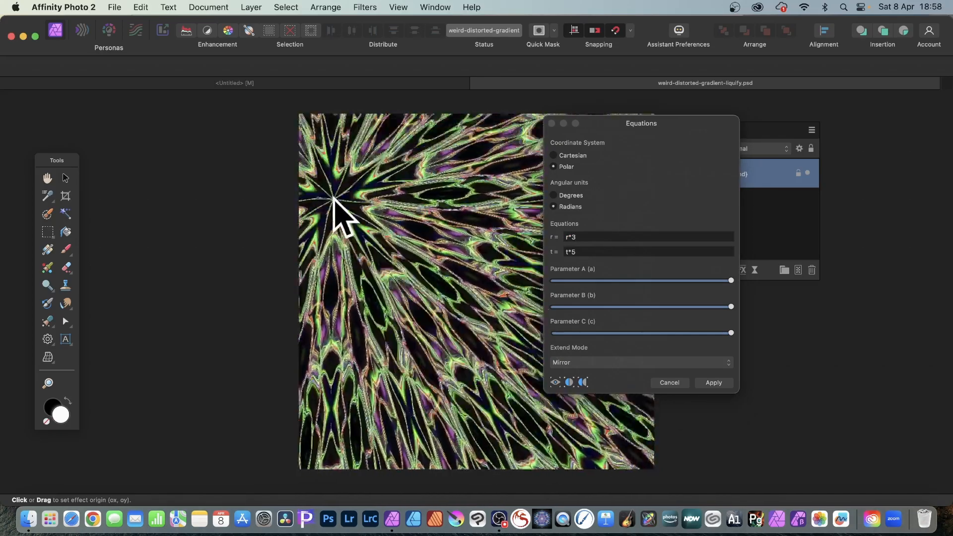
drag(610, 457, 479, 155)
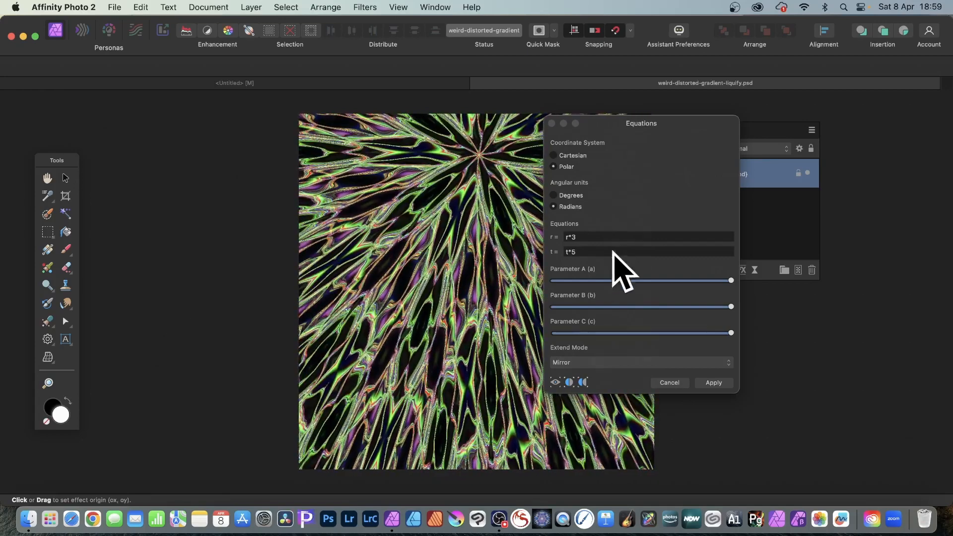
Extend the t equation to t*5-r/4, refine it to t*5-r/20, and move the effect origin near the image's center.
click(587, 251)
text(-)
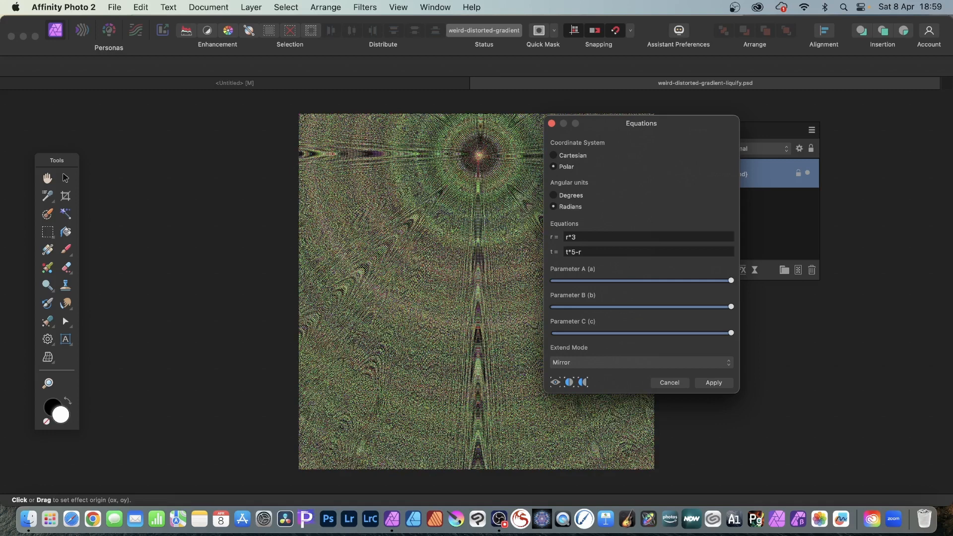
text(r/4)
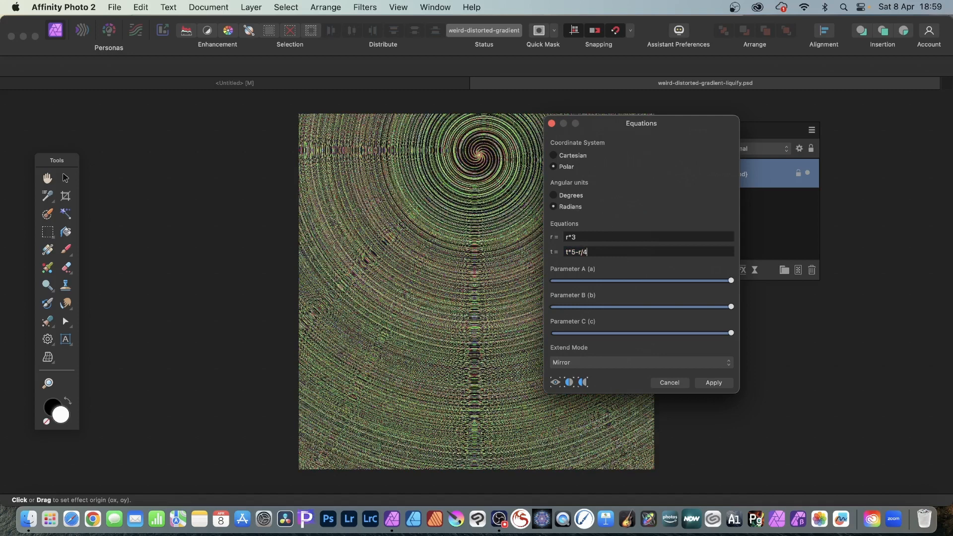
key(BackSpace)
key(BackSpace)
text(/20)
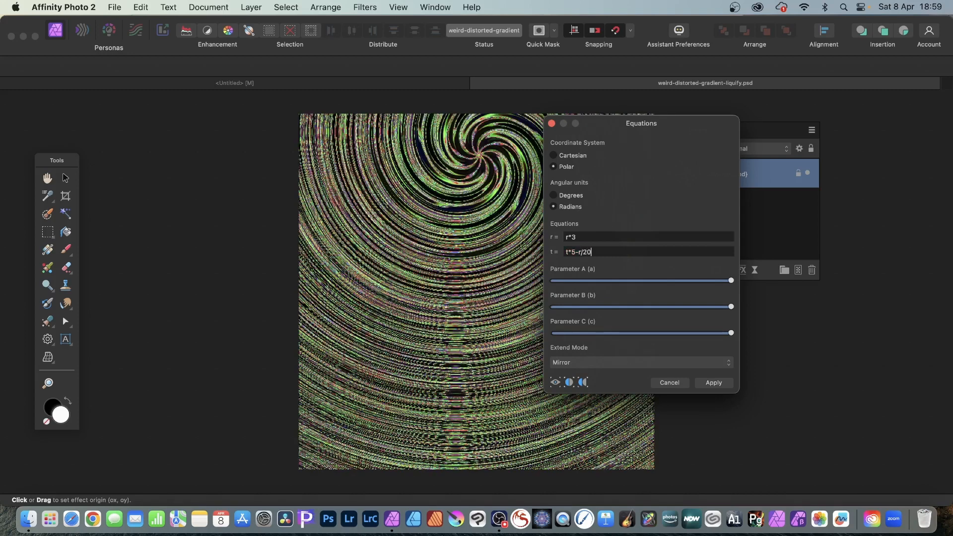
drag(483, 153, 449, 275)
Remove the multiplier from the r equation so it is just r.
click(604, 237)
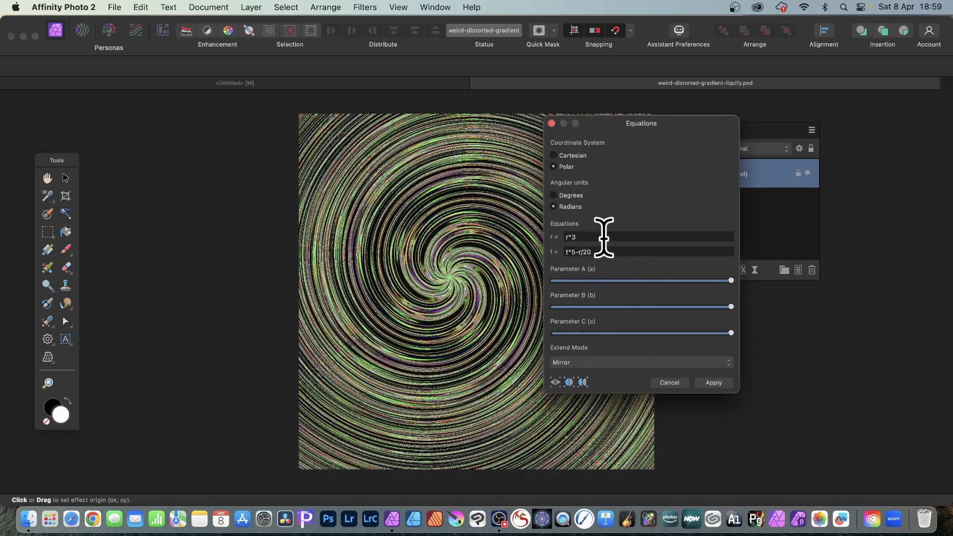
key(BackSpace)
key(BackSpace)
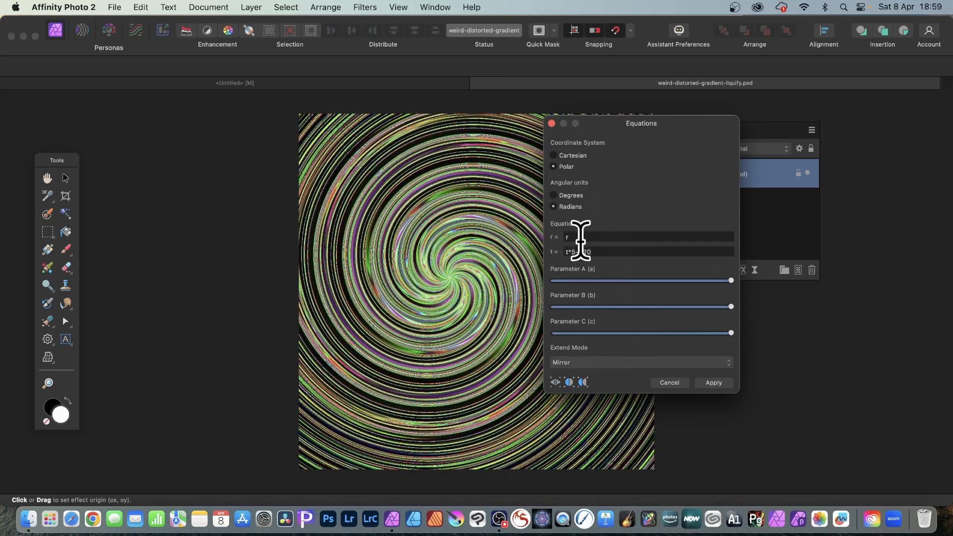
drag(581, 240, 551, 234)
Set the t equation to t*5-r/50 and move the effect origin slightly below the image's center.
click(586, 252)
key(BackSpace)
text(5)
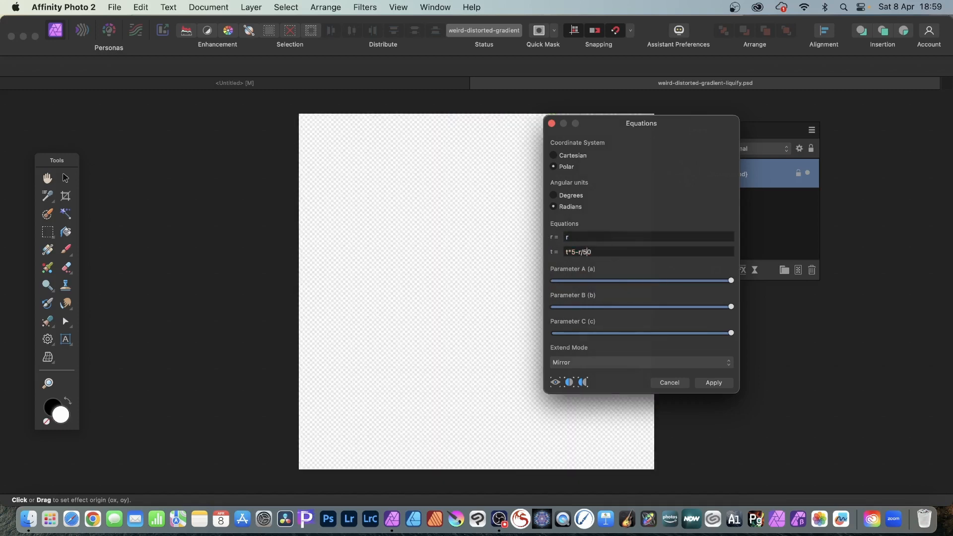
drag(447, 275, 476, 216)
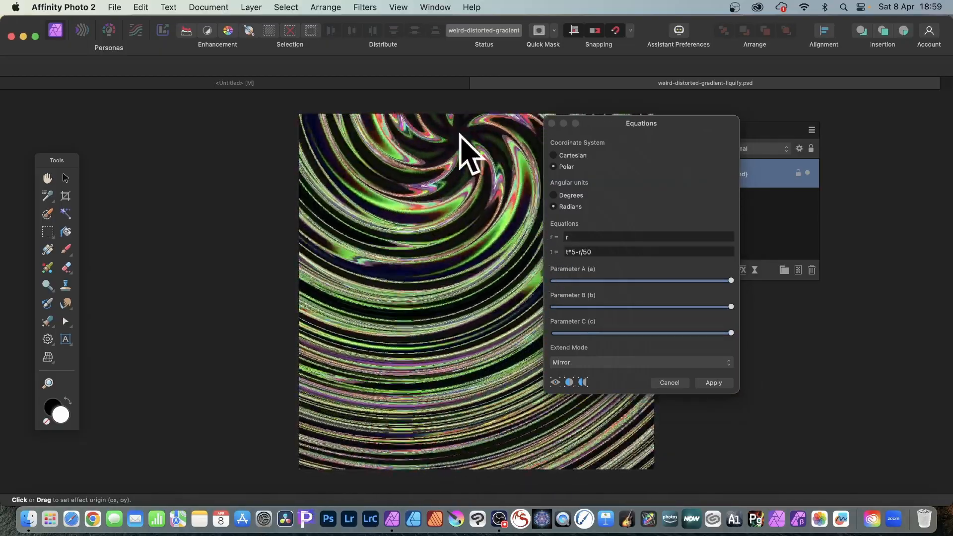
drag(460, 135, 503, 309)
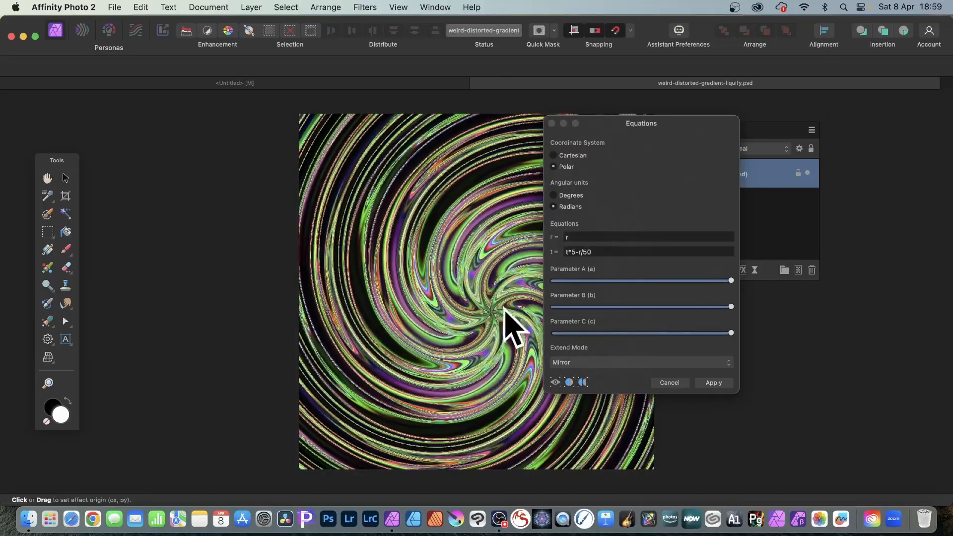
Try a multiplier of 10 for t, and settle on t*4-r/50 as the t equation.
double_click(576, 251)
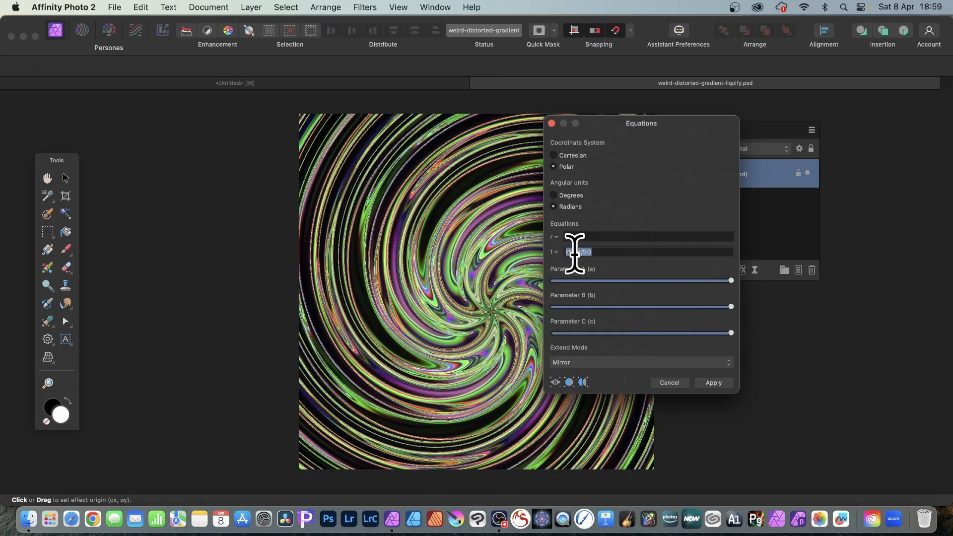
click(575, 252)
key(BackSpace)
text(10)
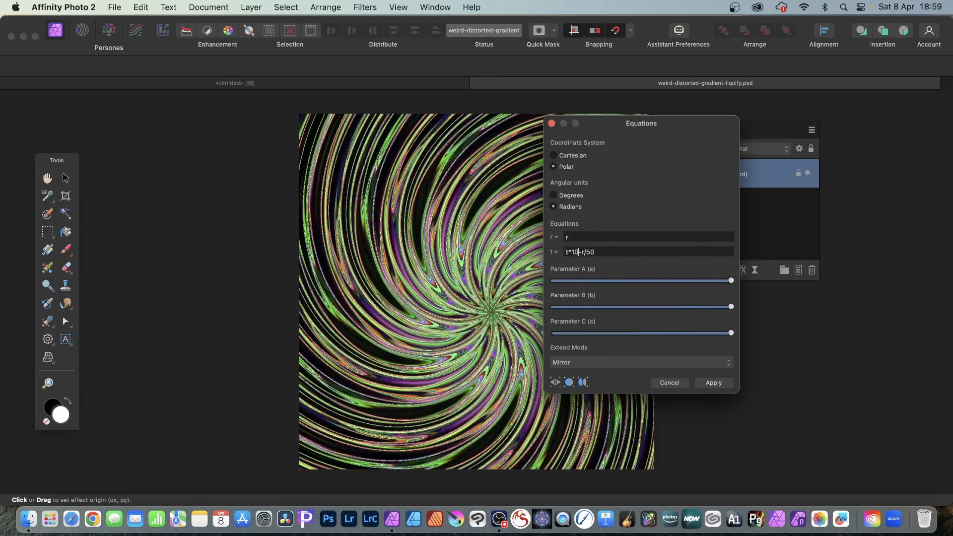
key(BackSpace)
key(BackSpace)
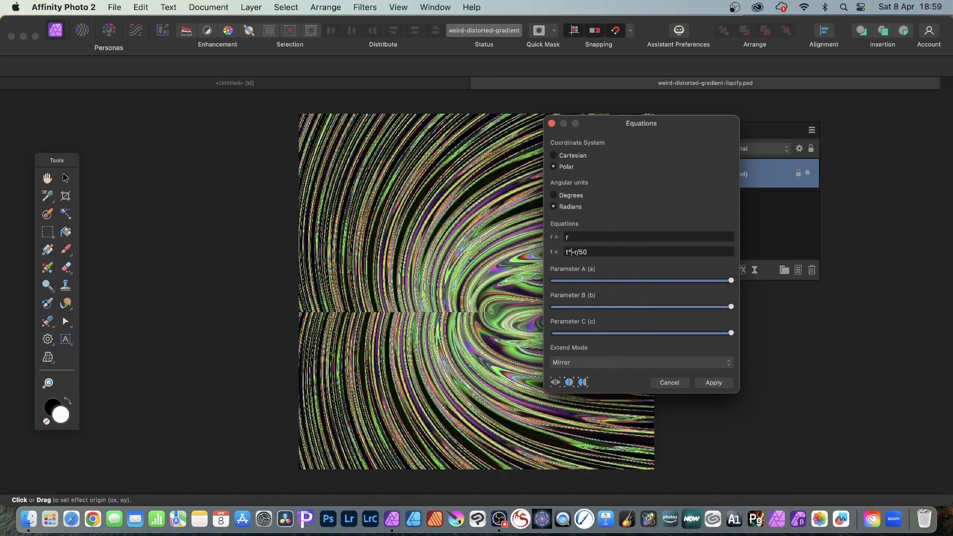
text(4)
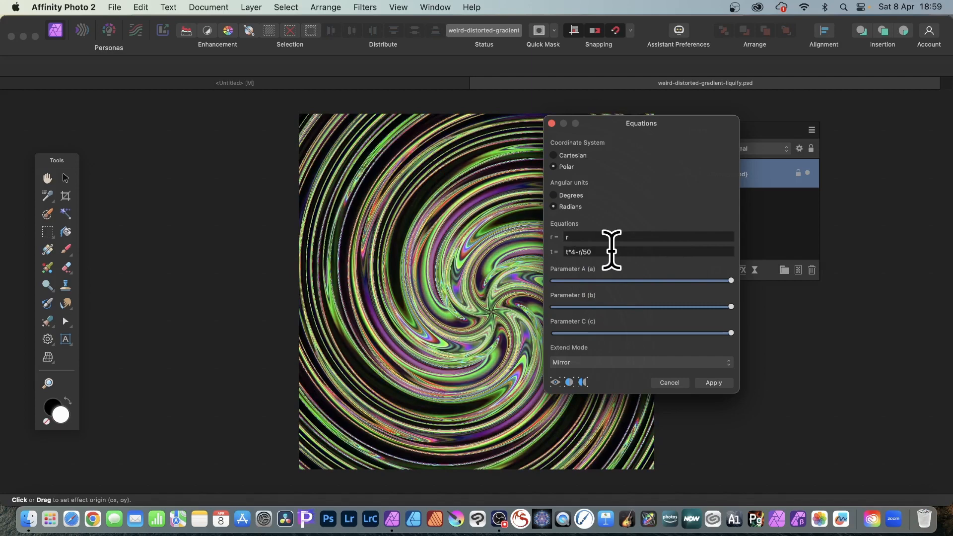
Change the t equation to t*4*a-r/50, move the effect origin to the image's lower right, and set Parameter A to just under half.
text(*a)
drag(731, 281, 630, 281)
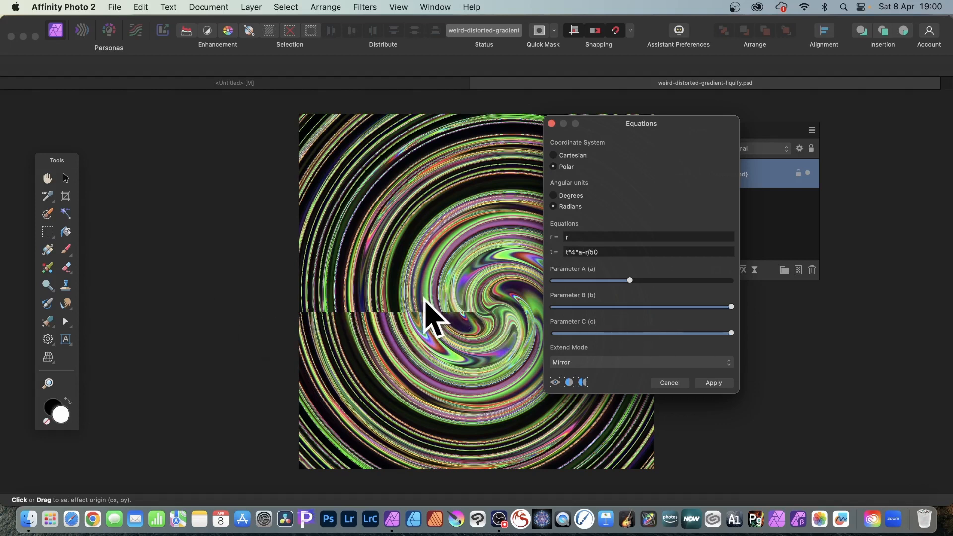
drag(484, 308, 683, 404)
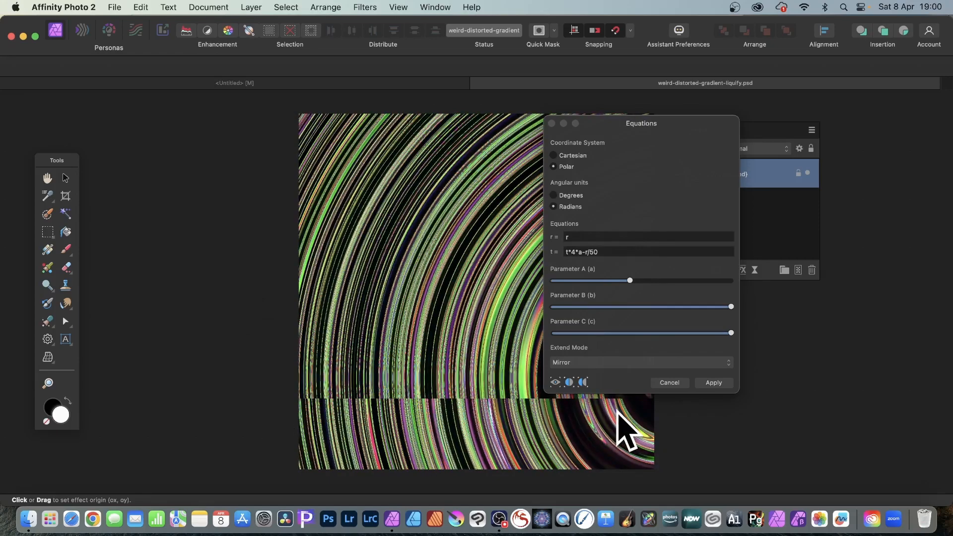
drag(630, 281, 553, 273)
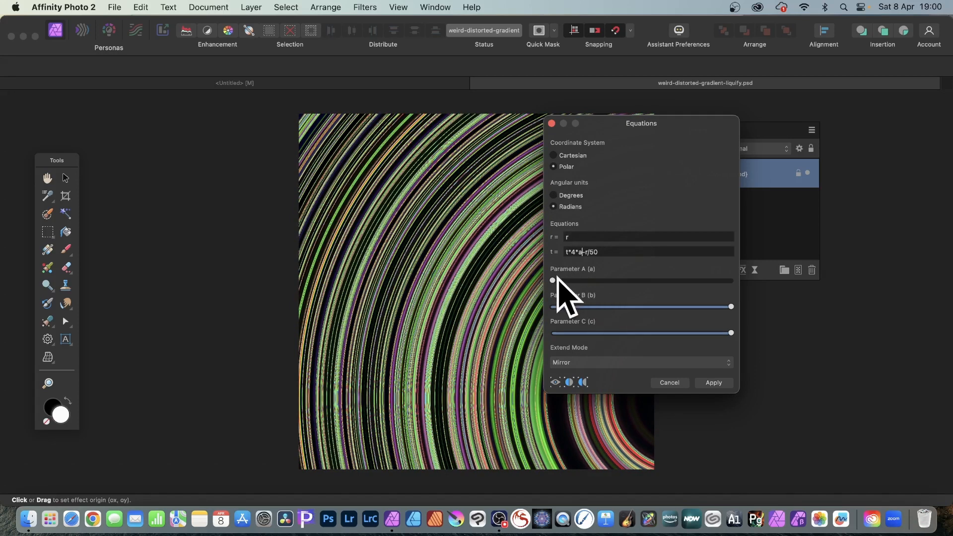
drag(557, 278, 638, 282)
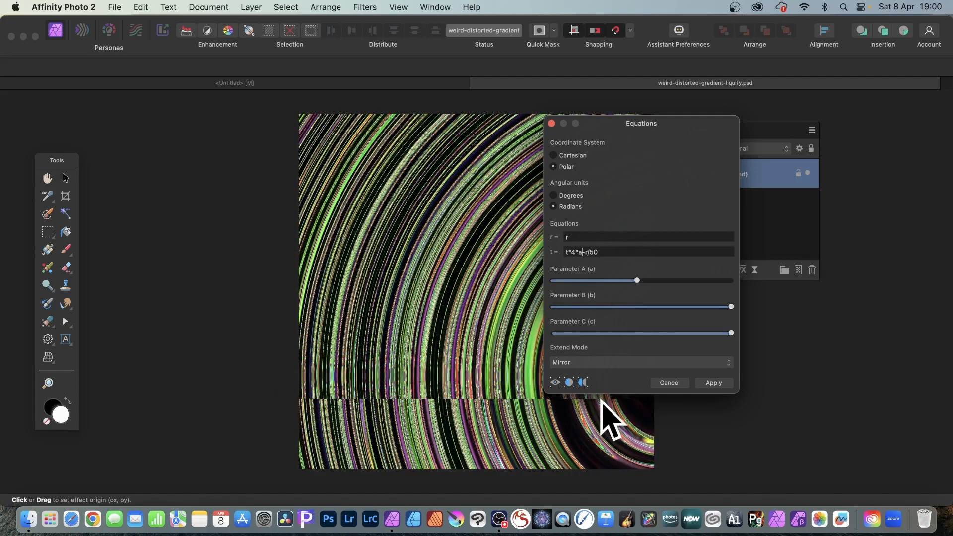
Set the equations to t*4*a-r/500 and r*5 with the effect origin near the image's center, and apply the filter.
click(634, 251)
text(0)
drag(472, 368, 301, 455)
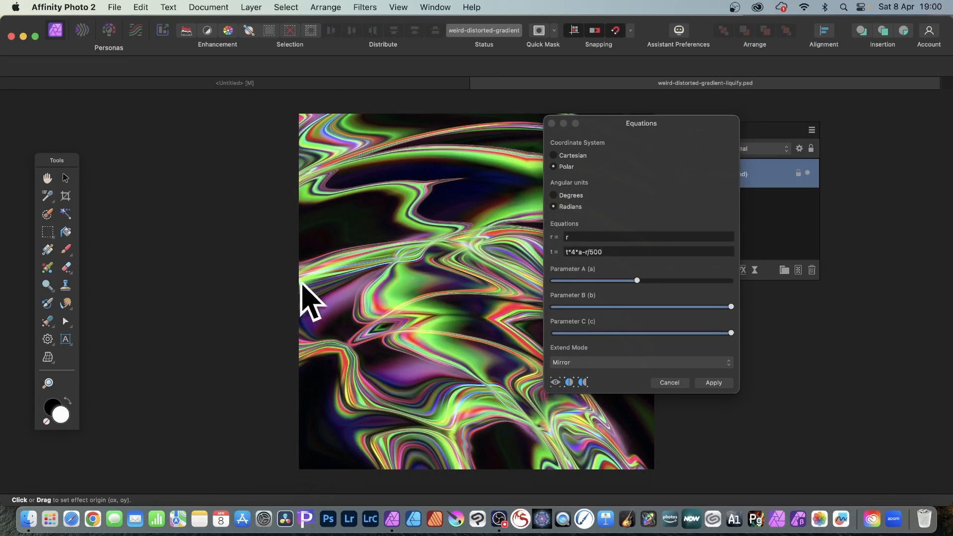
click(570, 237)
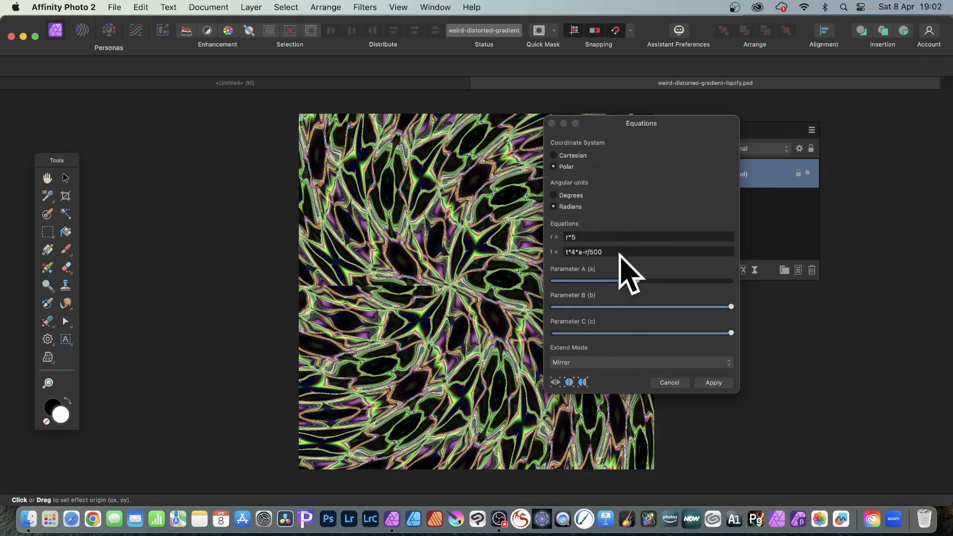
click(723, 384)
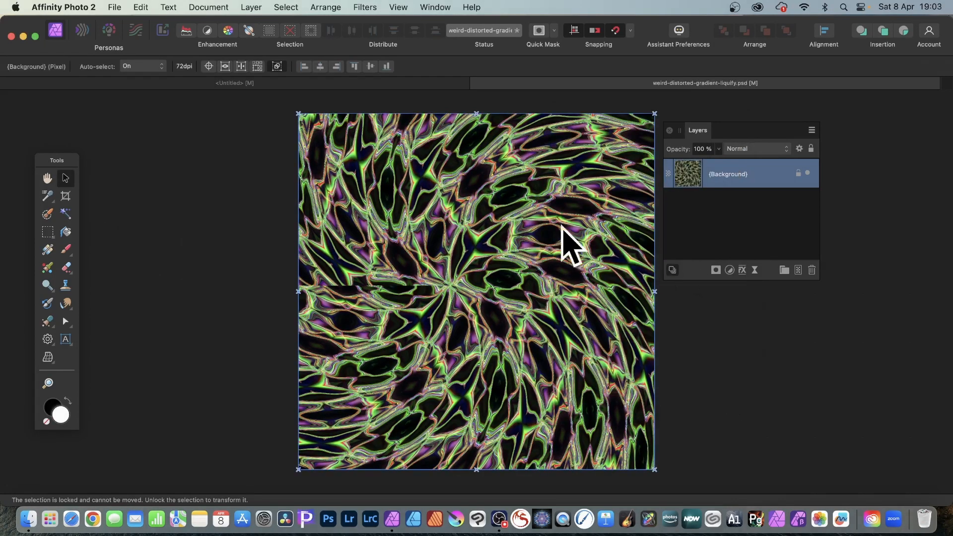
Repeat the Equations filter on the background layer.
click(366, 5)
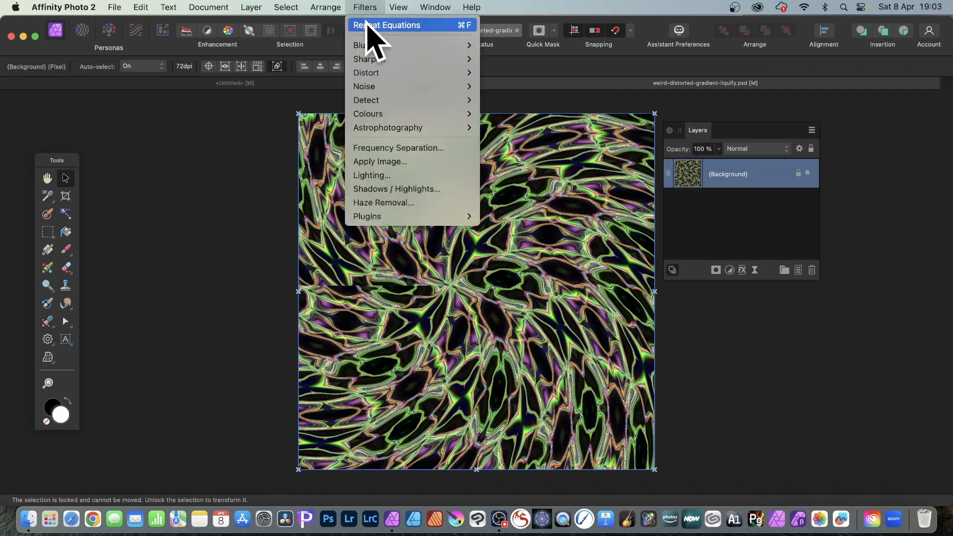
click(407, 26)
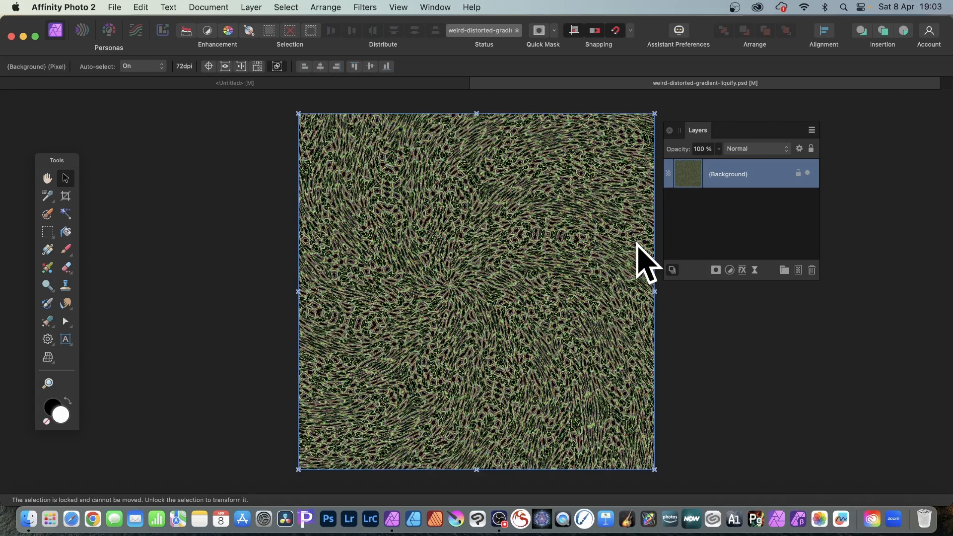
Distort the background with the polar Equations filter using r and t/5, placing the effect origin in the image's left half, and apply it.
click(365, 7)
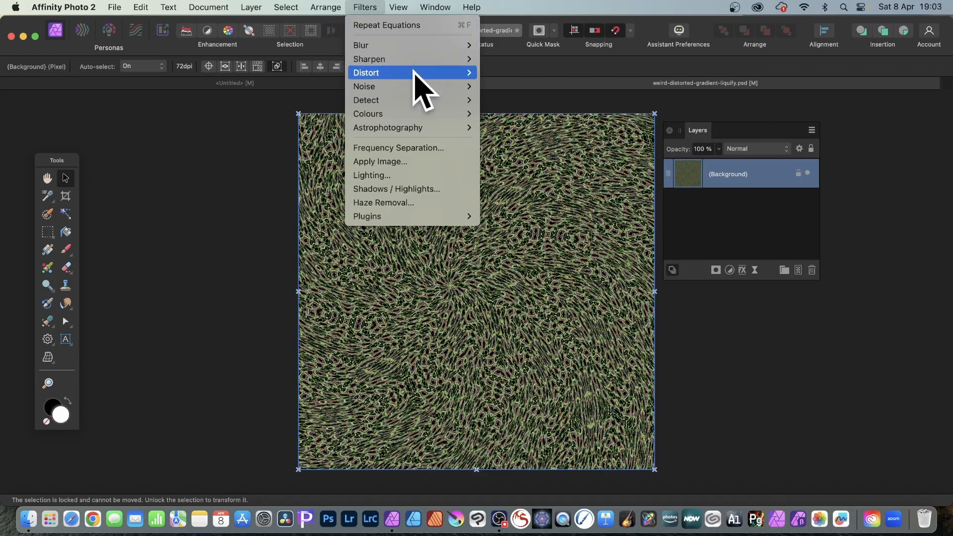
mouse_move(415, 73)
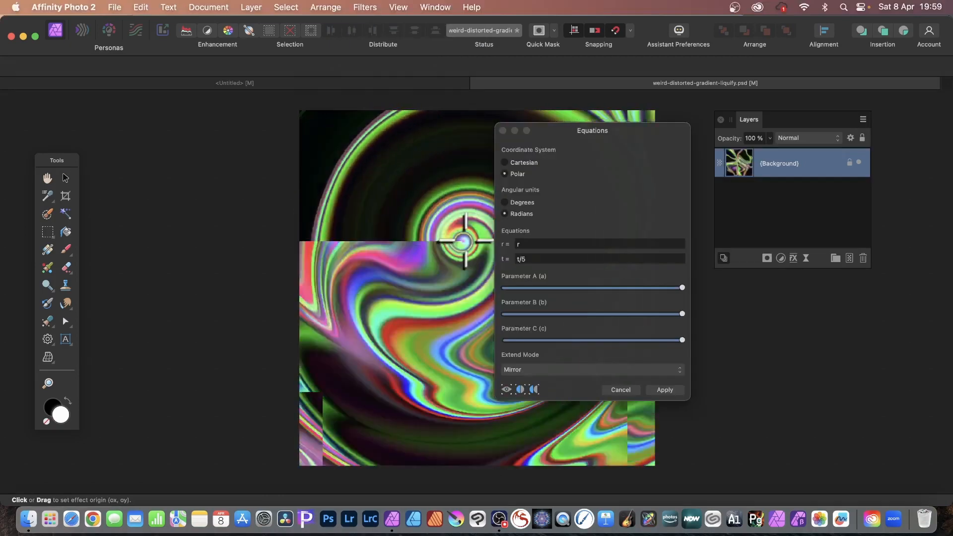
drag(453, 240, 383, 185)
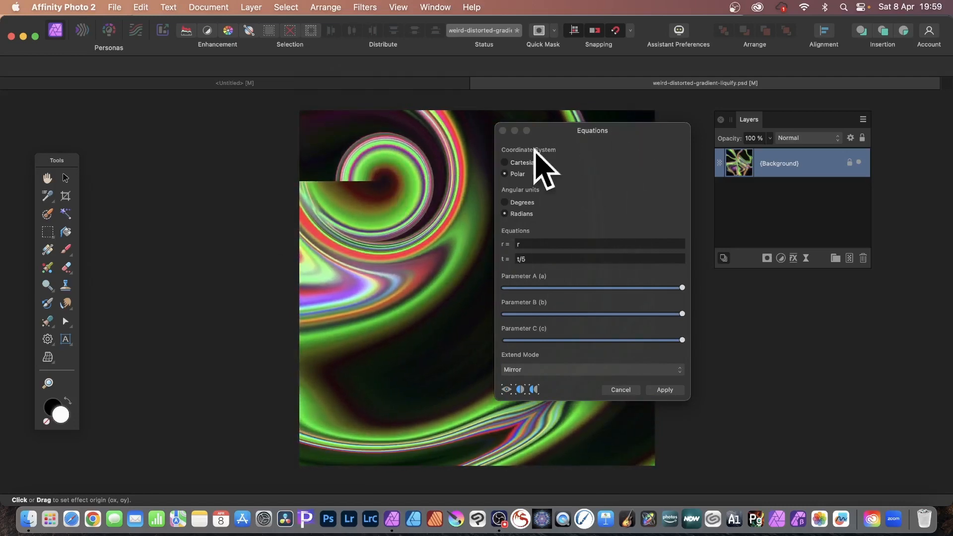
drag(382, 221, 375, 300)
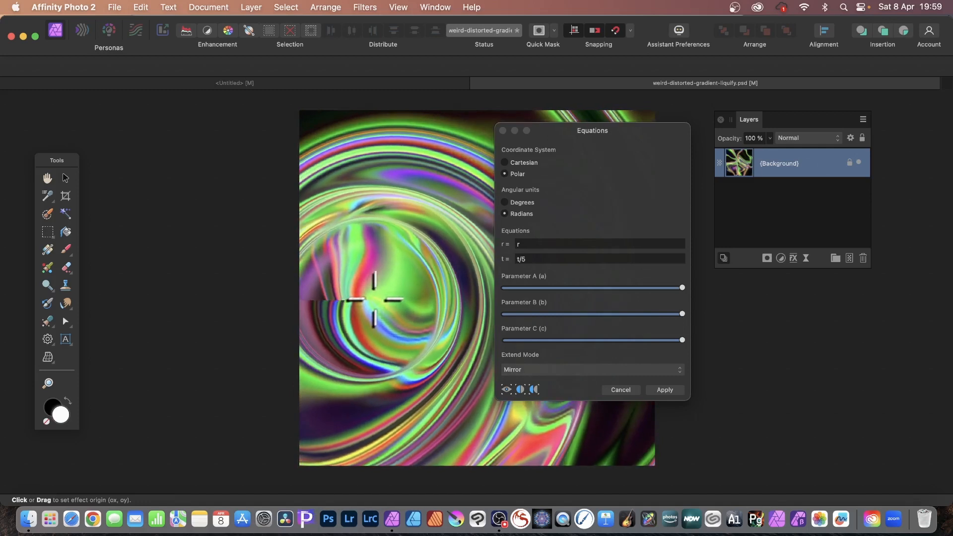
click(530, 261)
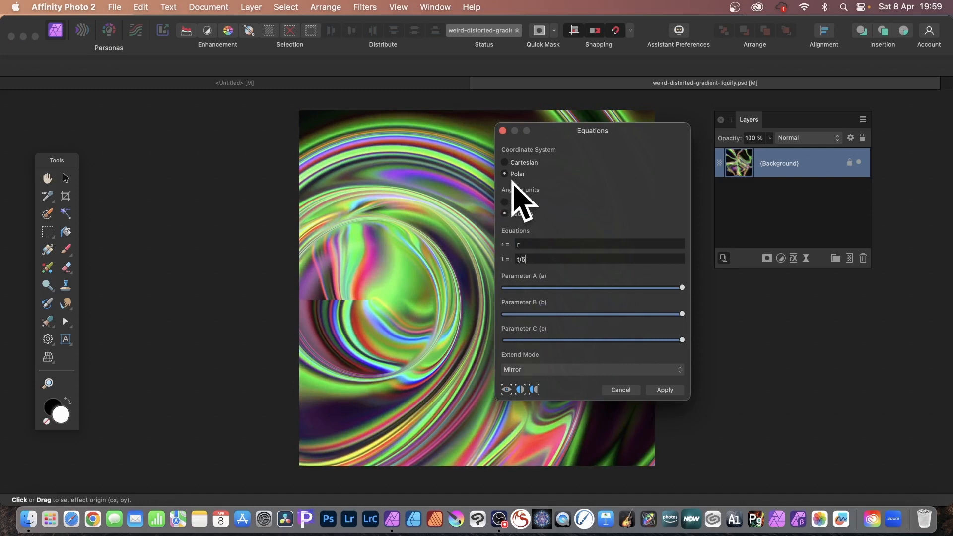
click(665, 391)
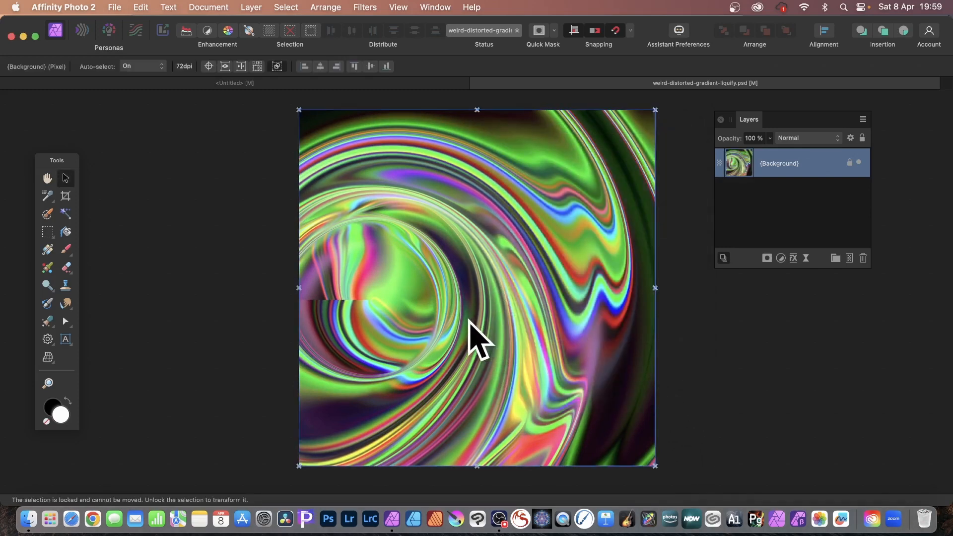
Start fading the applied Equations effect, trying fade strengths of 100% and 52% in Normal mode.
click(248, 6)
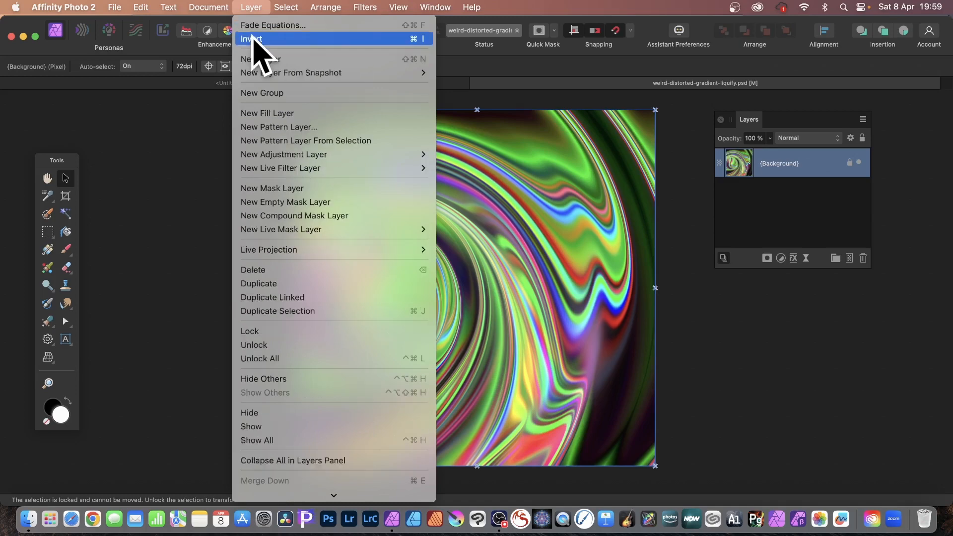
click(257, 24)
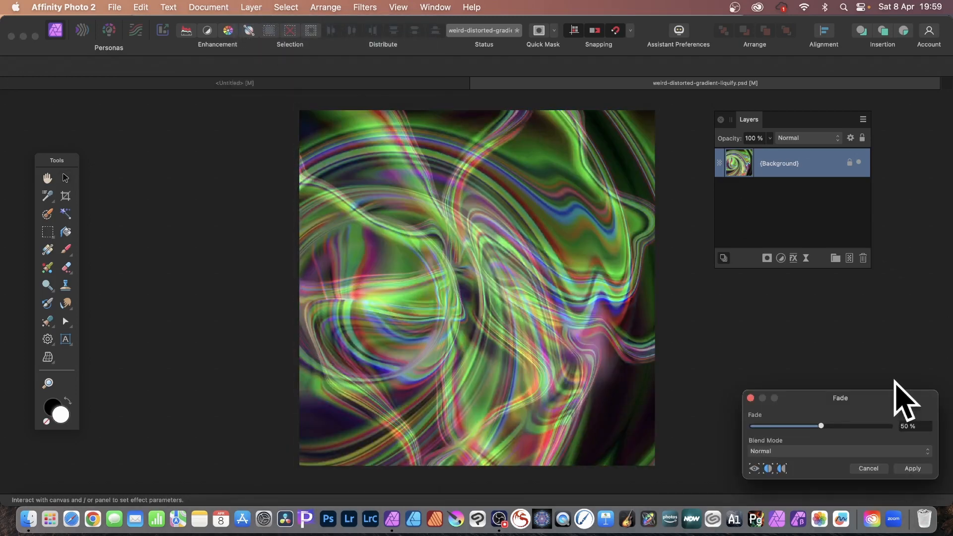
drag(855, 398, 678, 191)
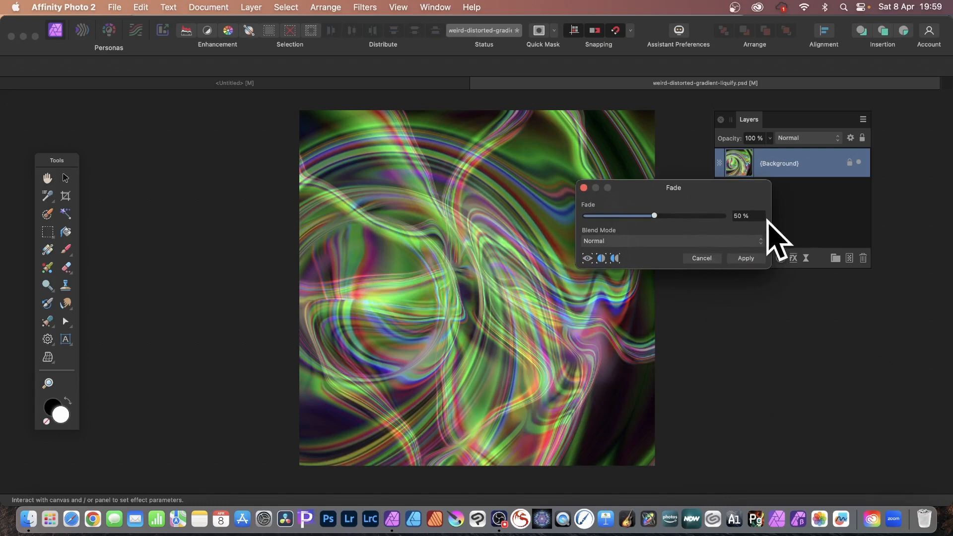
mouse_move(648, 215)
mouse_down()
mouse_move(582, 215)
mouse_move(740, 214)
mouse_up()
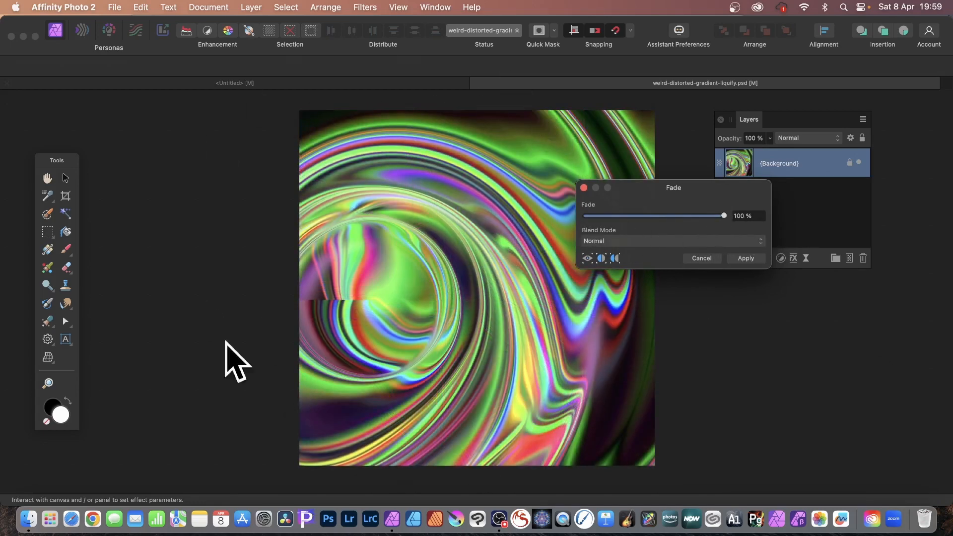
drag(724, 216, 657, 217)
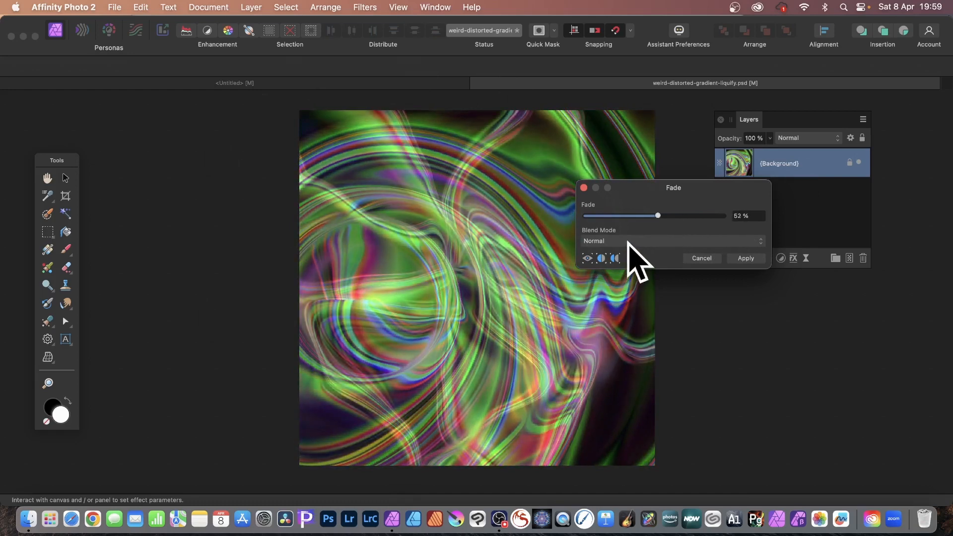
Try the Lighten blend mode for the fade at 100% strength, and bring the strength down to 0%.
click(628, 242)
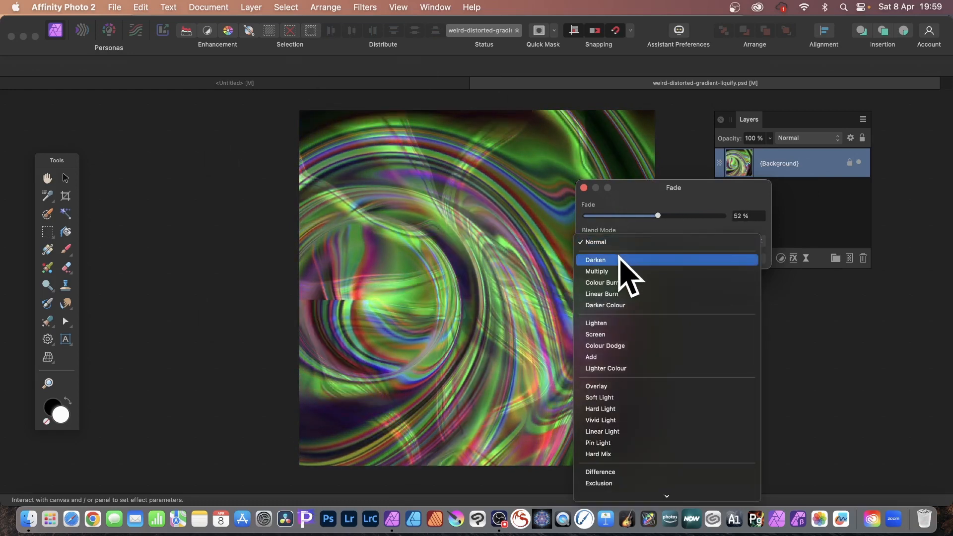
click(610, 323)
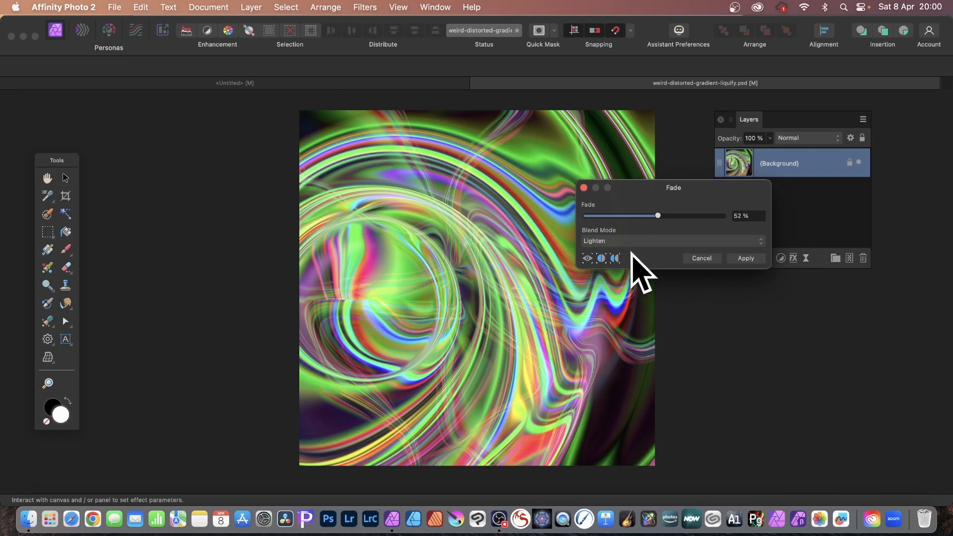
drag(658, 215, 749, 234)
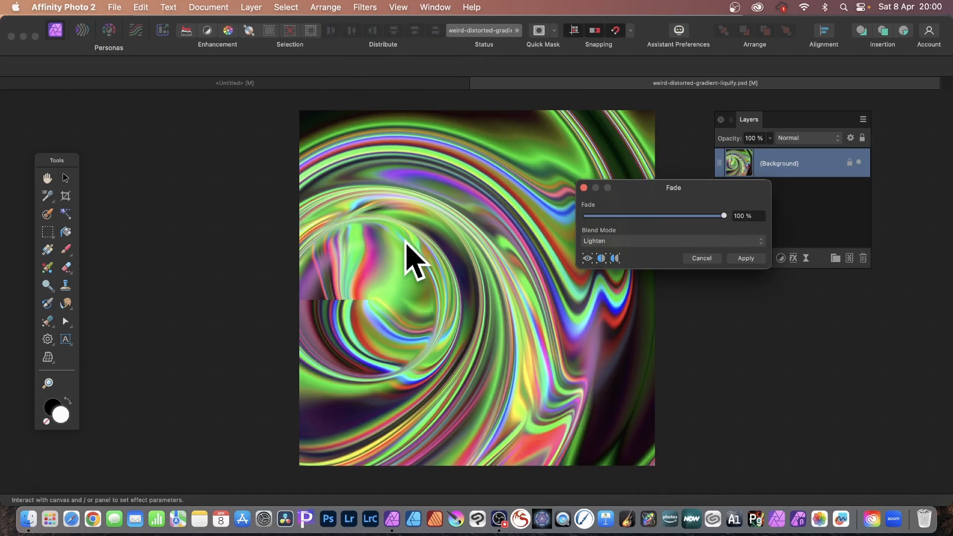
drag(721, 215, 571, 211)
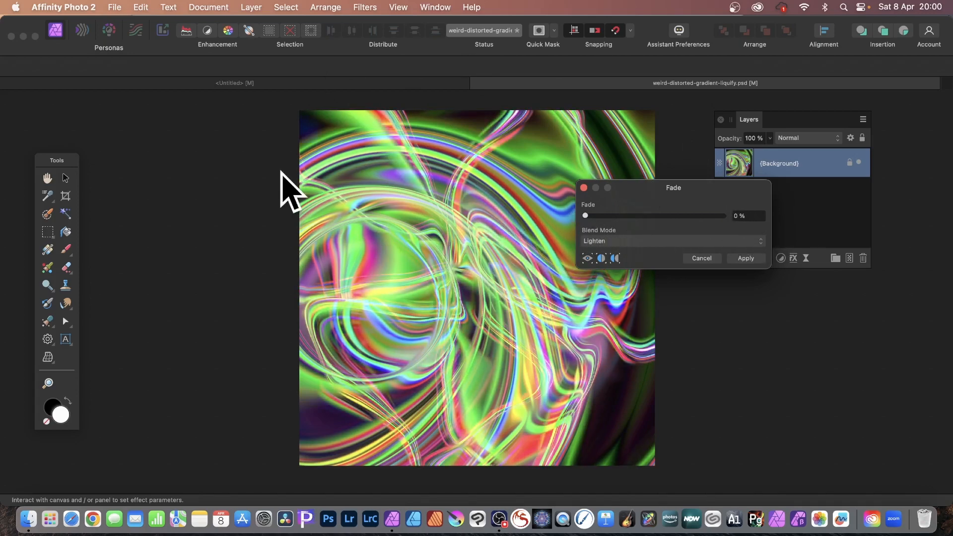
Change the fade's blend mode to Difference and apply it to the background layer.
click(633, 241)
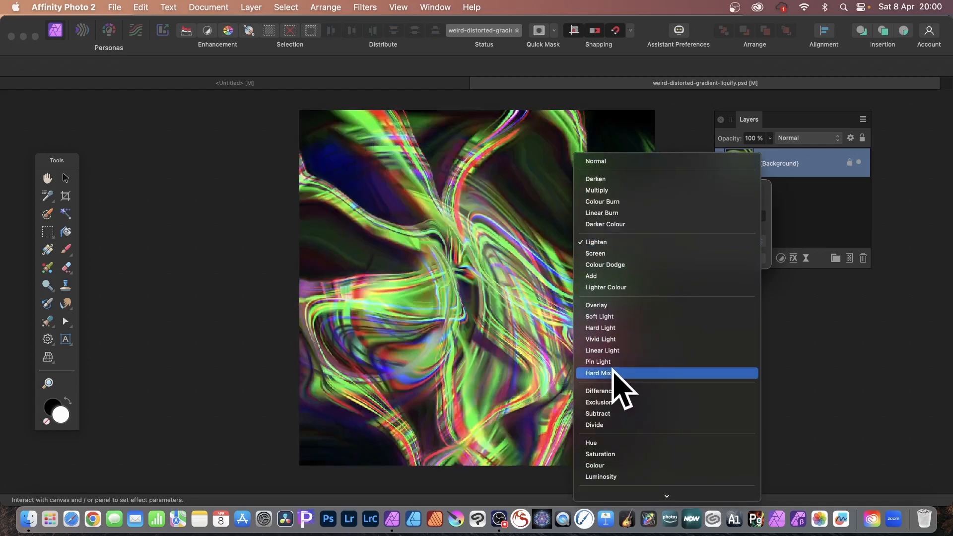
click(614, 391)
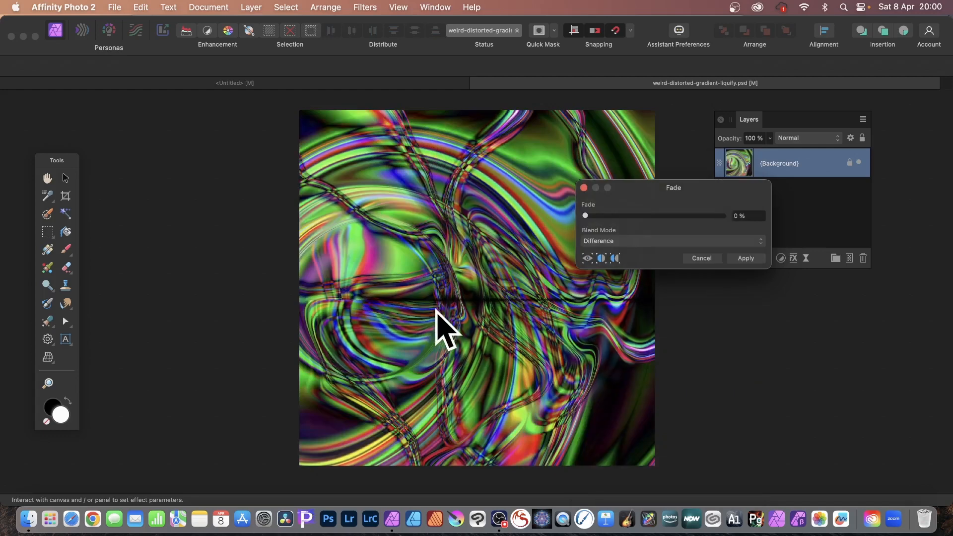
click(746, 259)
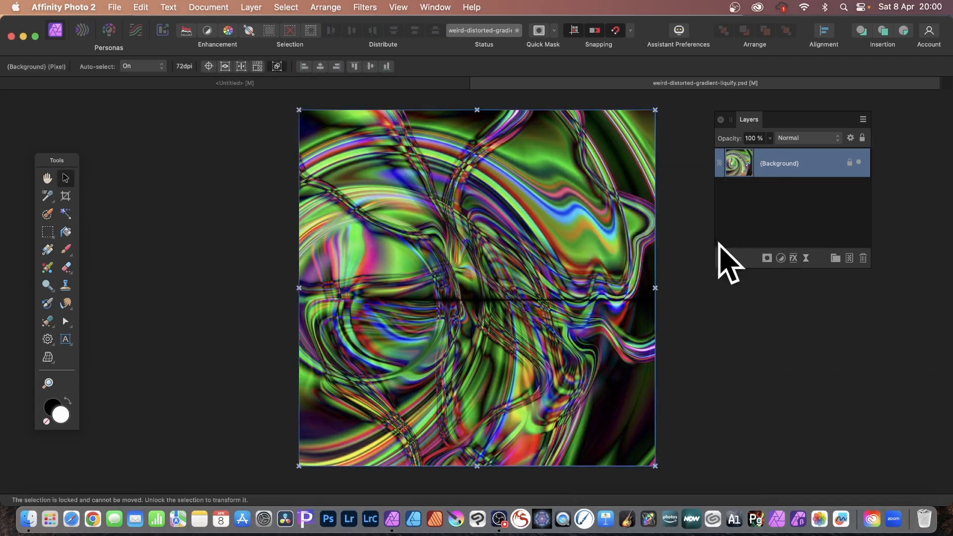
Fade the previous fade at 86% strength with the Difference blend mode, and apply it.
click(258, 6)
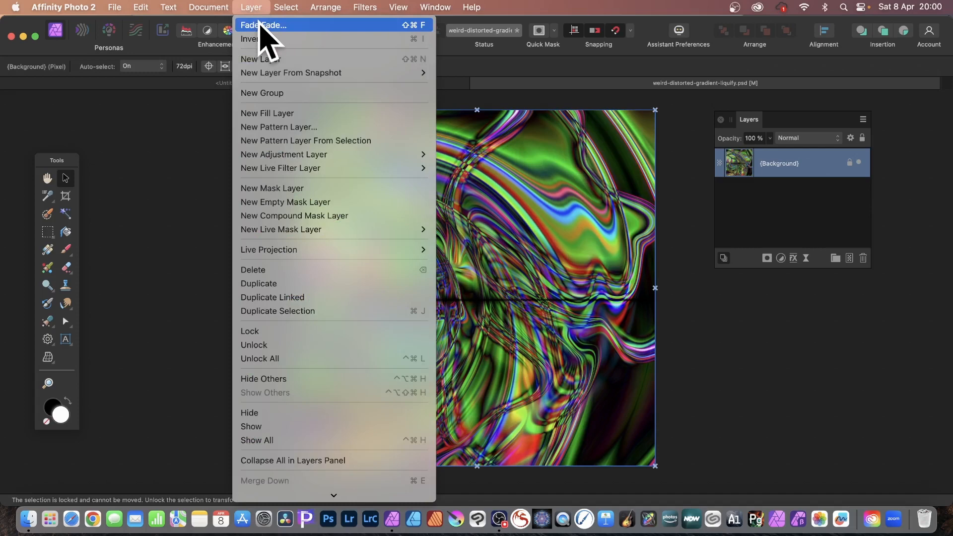
click(259, 25)
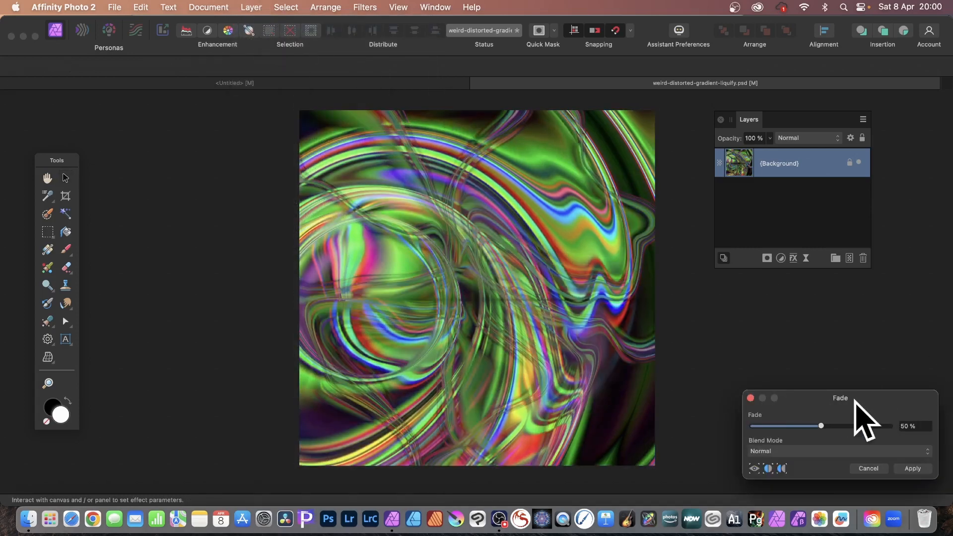
drag(858, 398, 513, 188)
drag(481, 221, 528, 216)
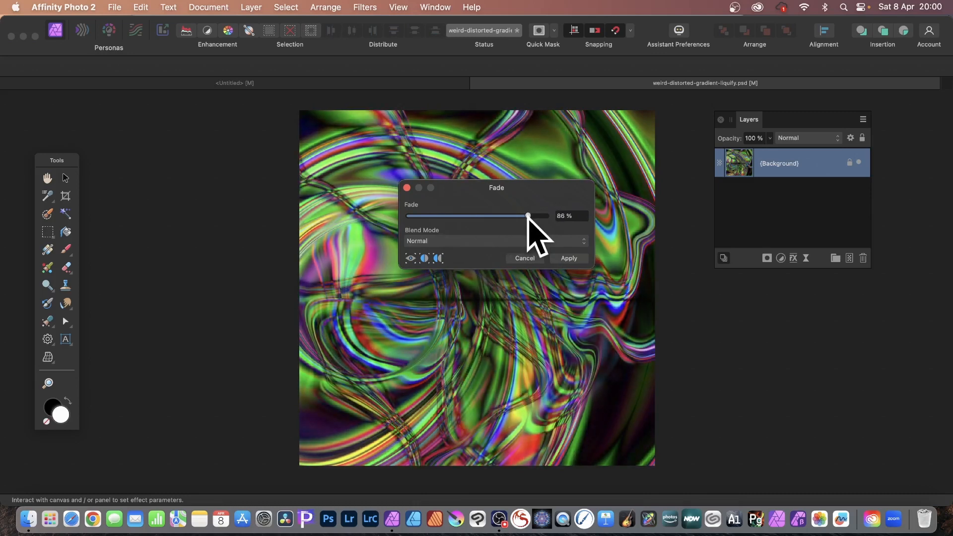
click(461, 240)
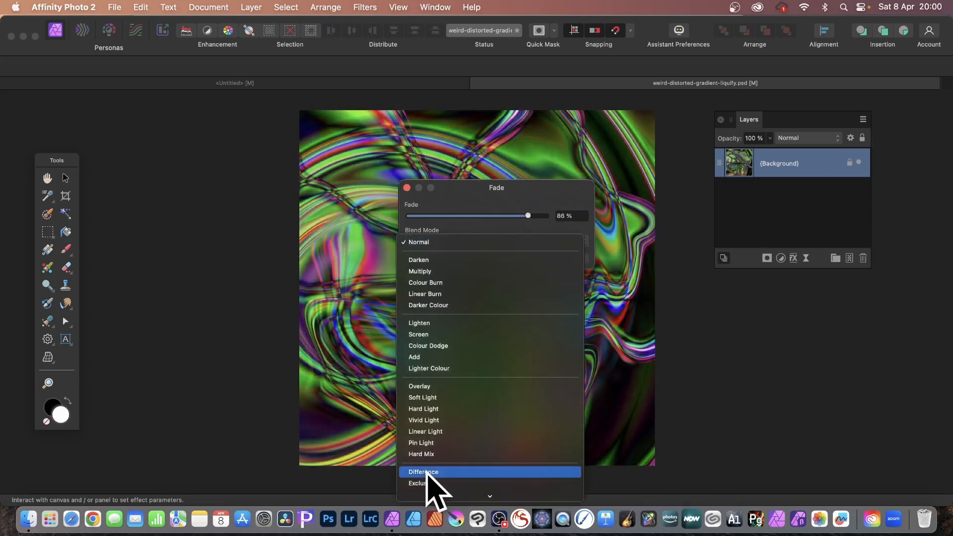
click(425, 472)
click(575, 256)
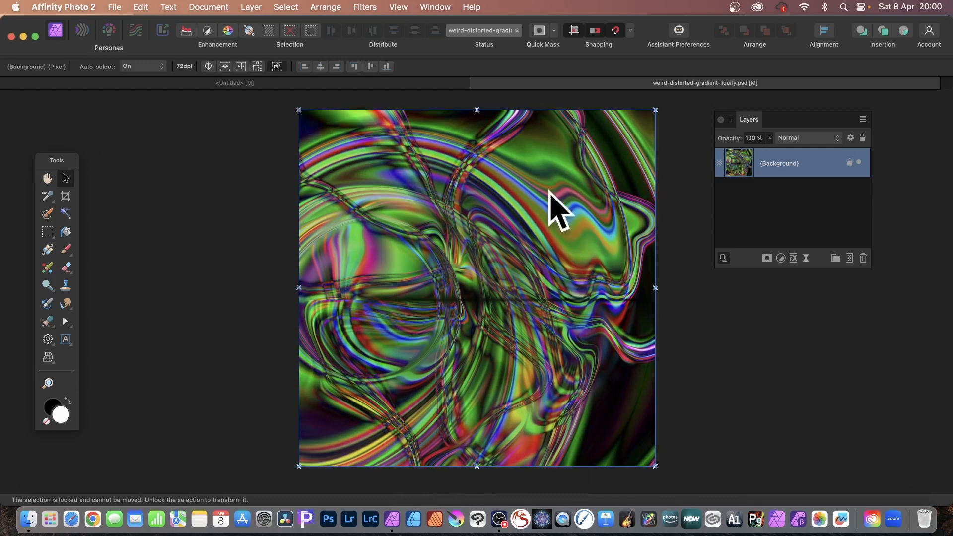
Repeat the Equations filter on the background and start fading it at 89% with the Lighten blend mode.
click(365, 7)
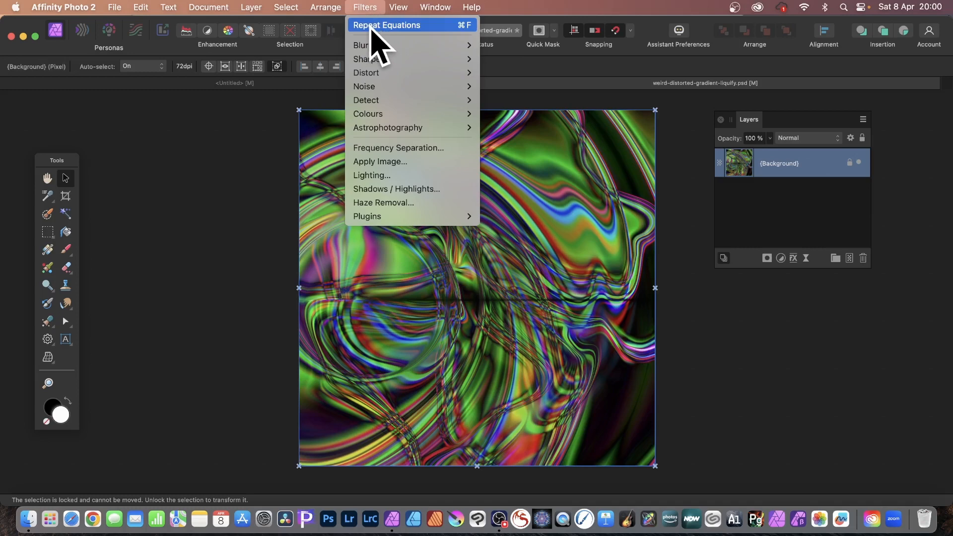
click(371, 26)
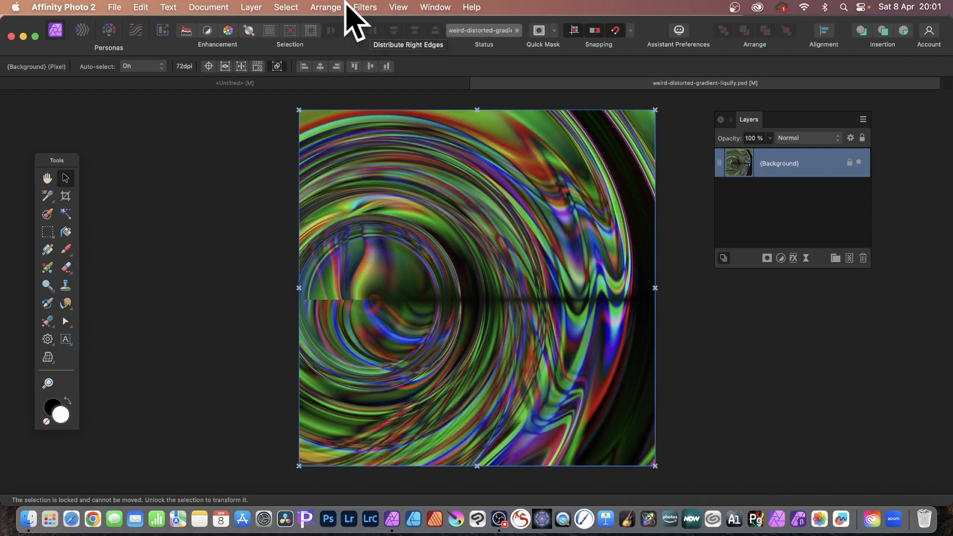
click(251, 7)
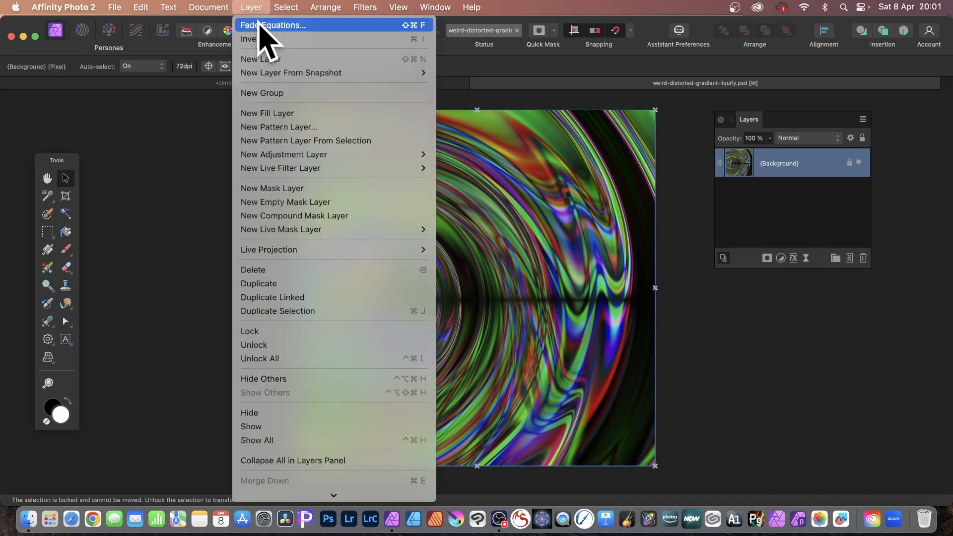
click(262, 26)
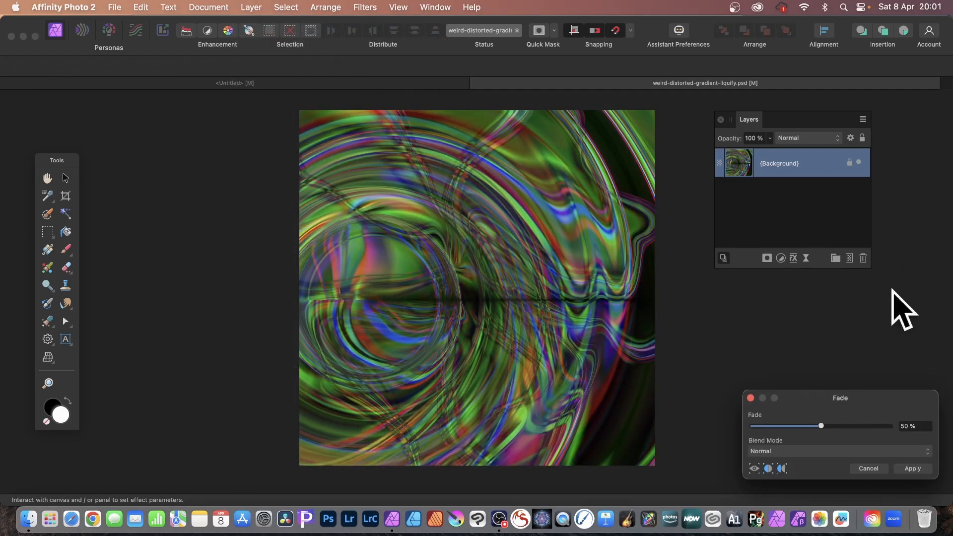
drag(843, 400, 624, 240)
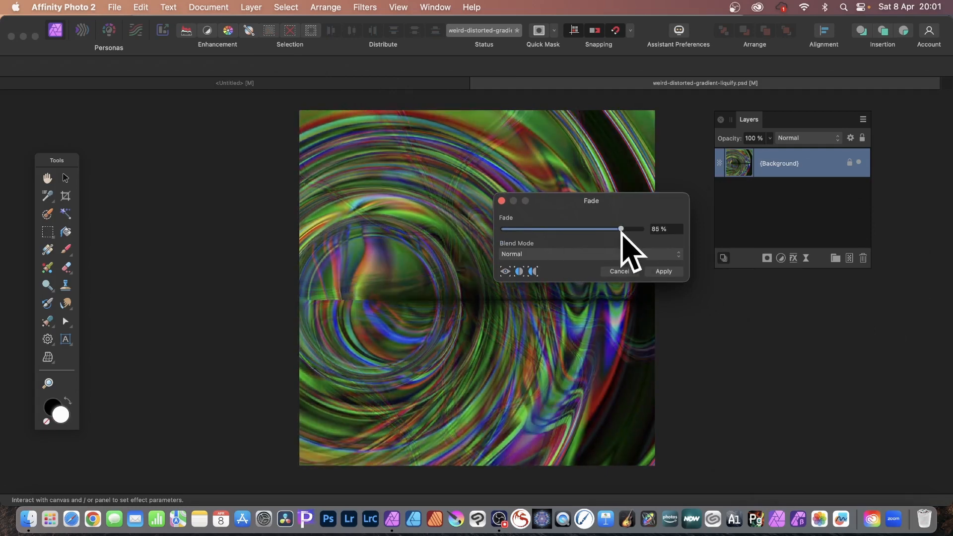
click(566, 255)
click(530, 337)
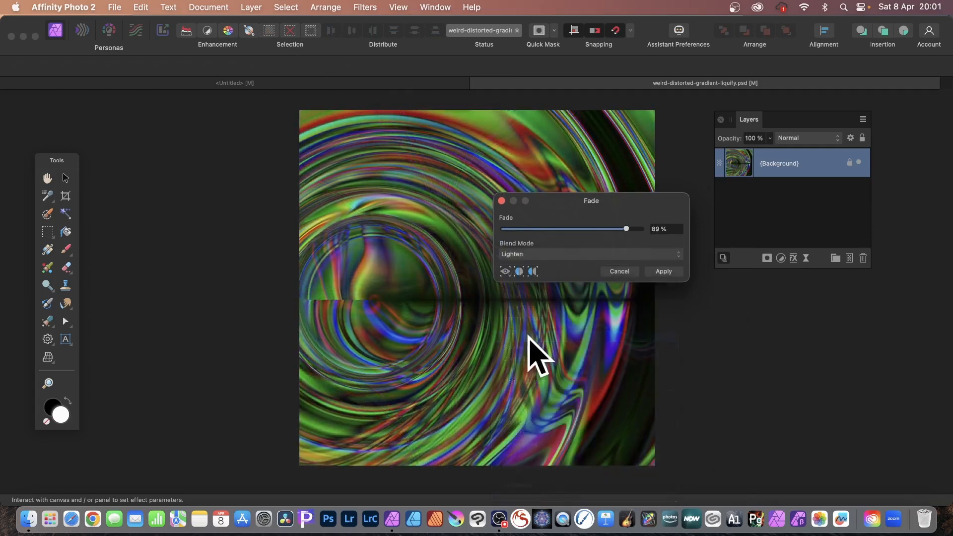
Switch the fade to the Difference blend mode, lower its strength to roughly half, and apply it.
click(556, 255)
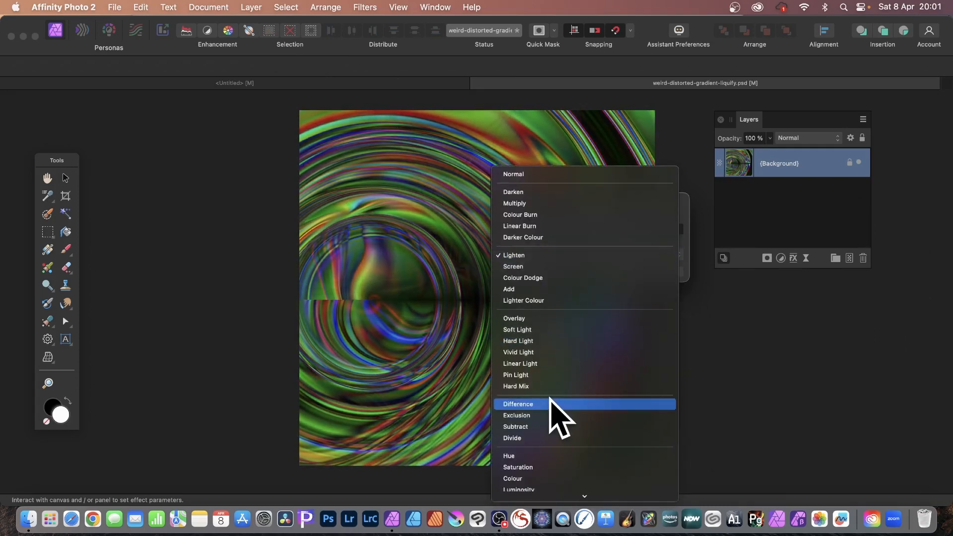
click(551, 404)
drag(621, 229, 567, 229)
click(665, 271)
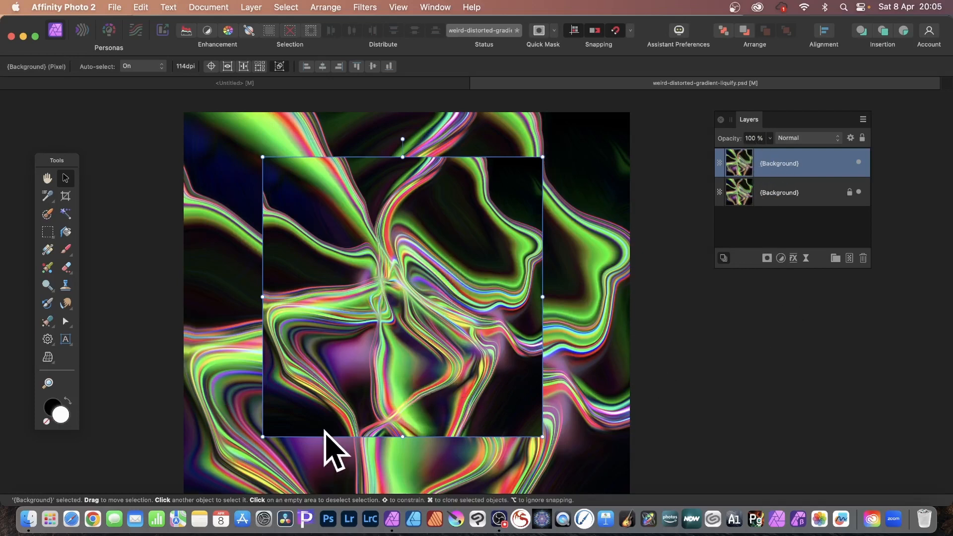
Open the Equations filter for the smaller upper Background layer, choose polar coordinates, and set the r equation to r/5.
click(367, 8)
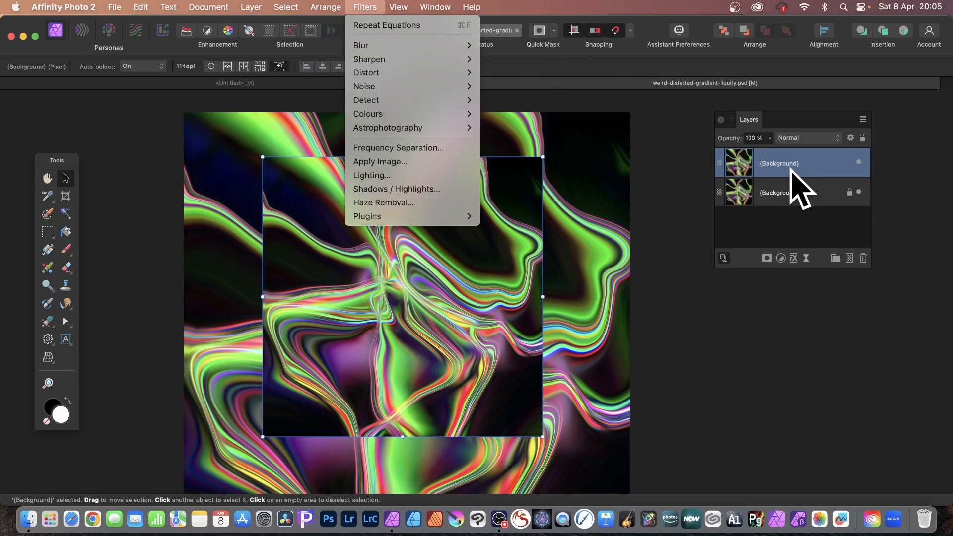
mouse_move(408, 73)
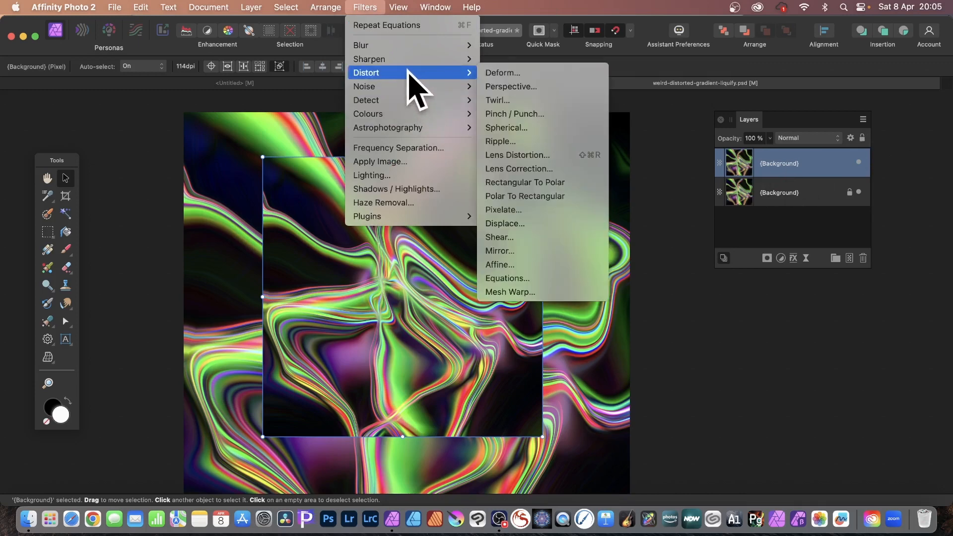
click(505, 280)
drag(809, 204, 456, 115)
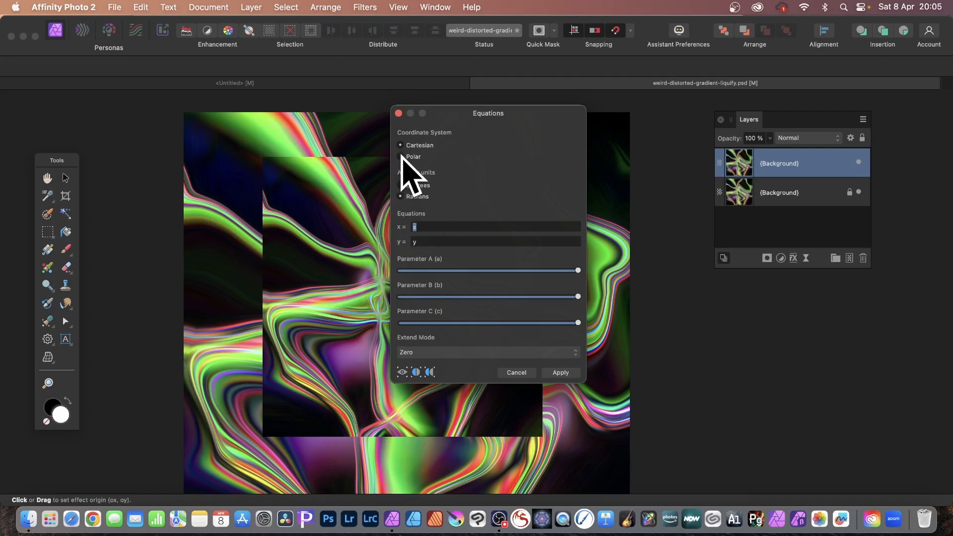
click(423, 227)
double_click(417, 227)
text(5)
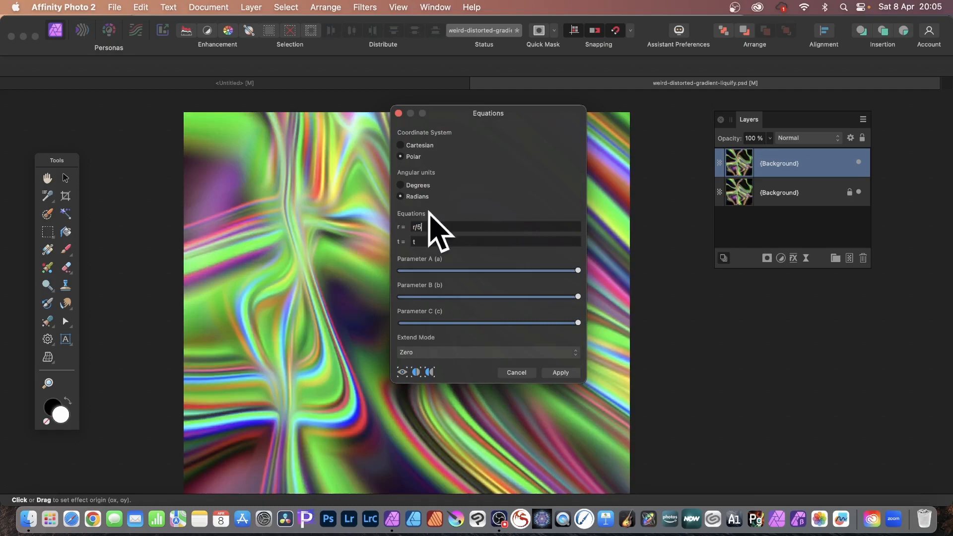
Reposition the effect origin of the r/5 distortion on the upper Background layer and apply the Equations filter.
click(330, 207)
mouse_move(365, 347)
mouse_down()
mouse_move(553, 277)
mouse_move(419, 181)
mouse_move(347, 245)
mouse_move(456, 323)
mouse_move(490, 366)
mouse_move(336, 362)
mouse_move(309, 283)
mouse_move(203, 244)
mouse_move(326, 340)
mouse_move(319, 366)
mouse_move(229, 278)
mouse_move(298, 291)
mouse_move(334, 319)
mouse_move(344, 342)
mouse_move(362, 340)
mouse_move(353, 336)
mouse_up()
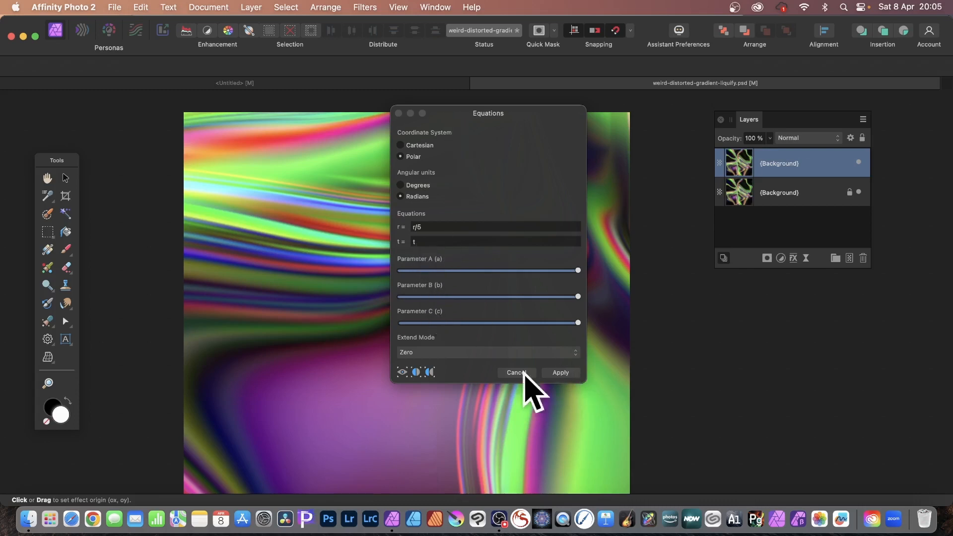
click(561, 372)
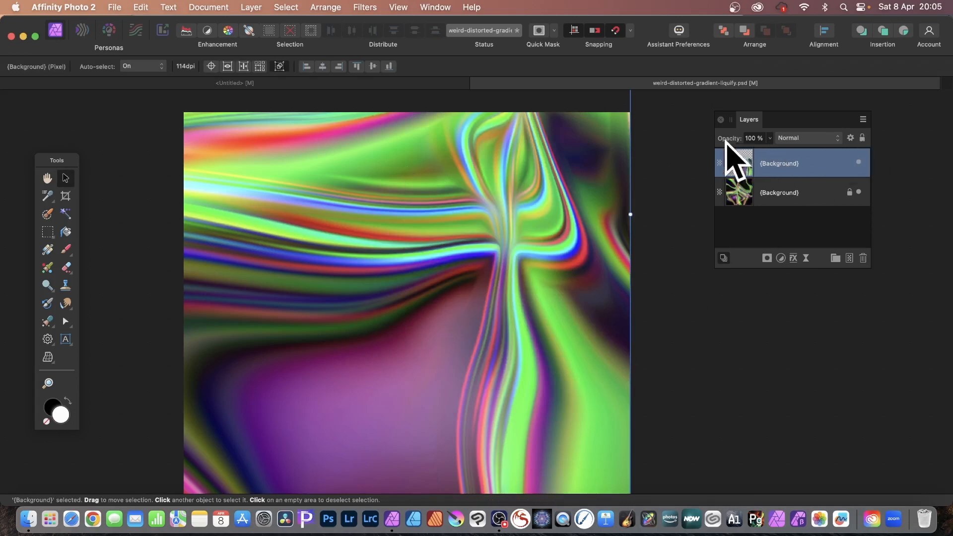
Set the upper Background layer's blend mode to Screen and merge it down into the layer below.
click(792, 138)
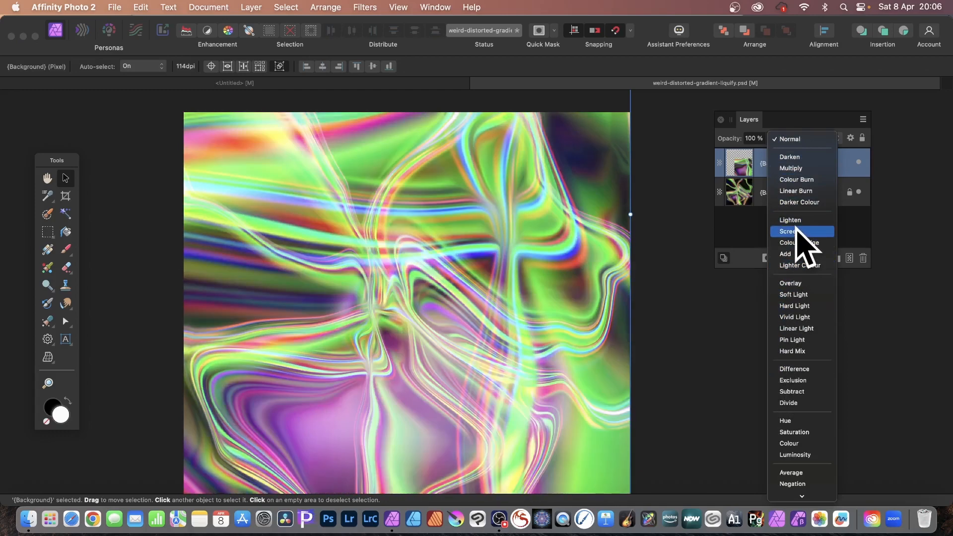
click(798, 231)
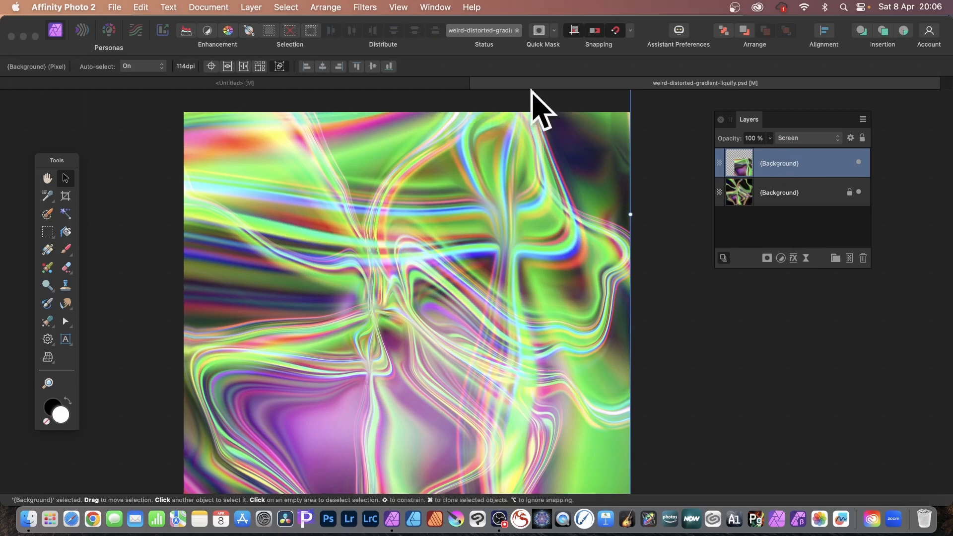
click(252, 5)
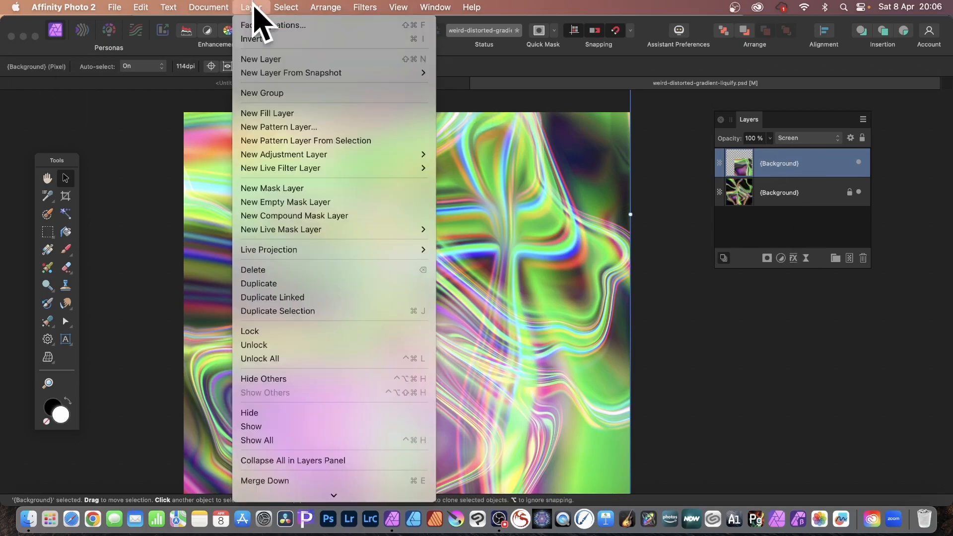
scroll(272, 287, down, 4)
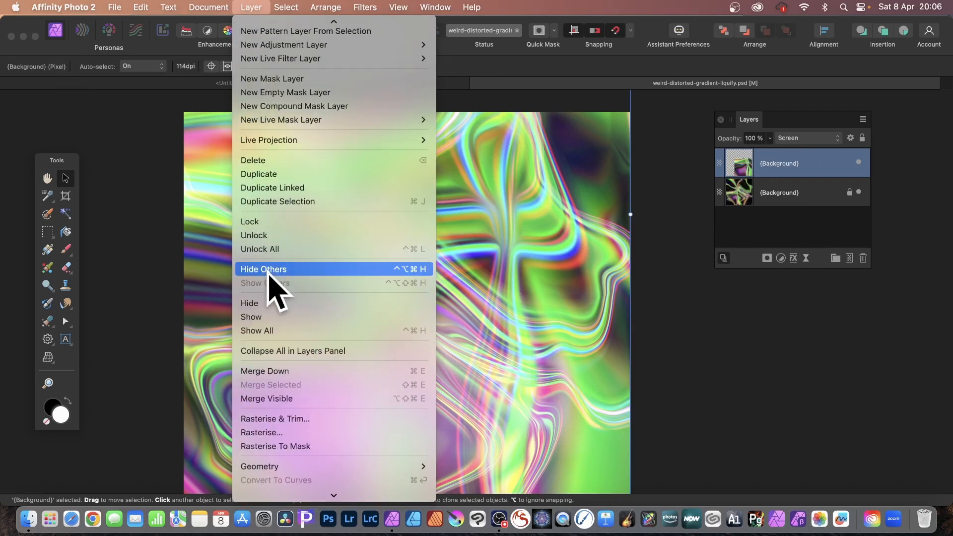
click(271, 374)
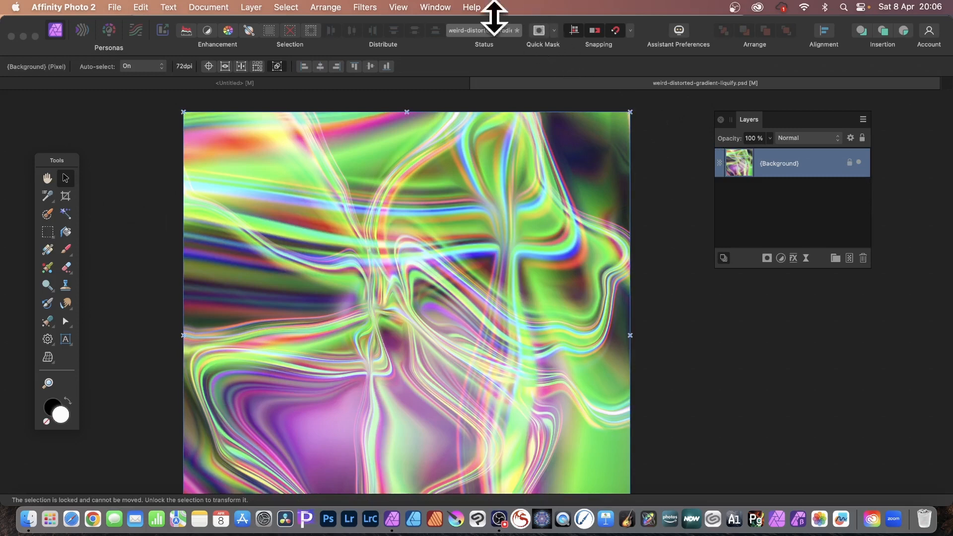
Create a new pattern layer from the whole merged background image.
click(367, 7)
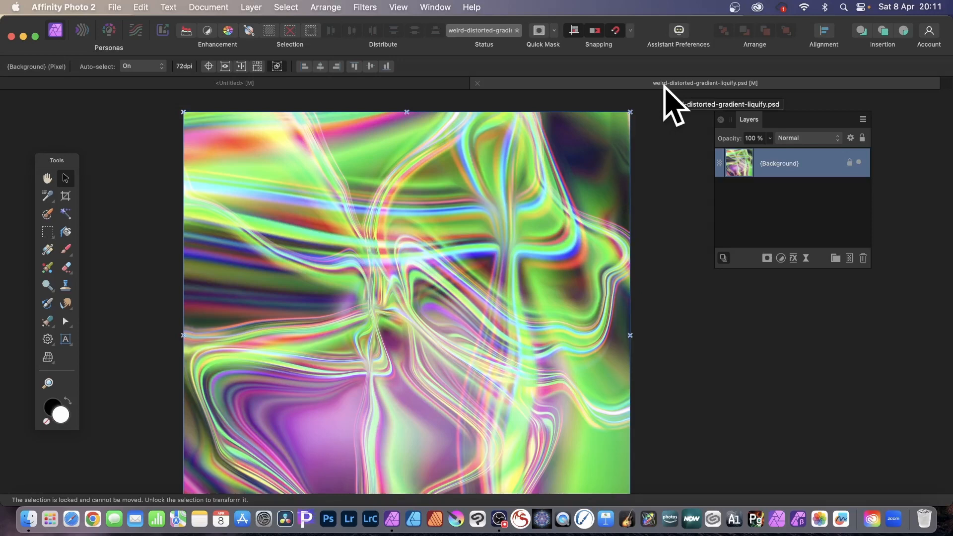
click(255, 6)
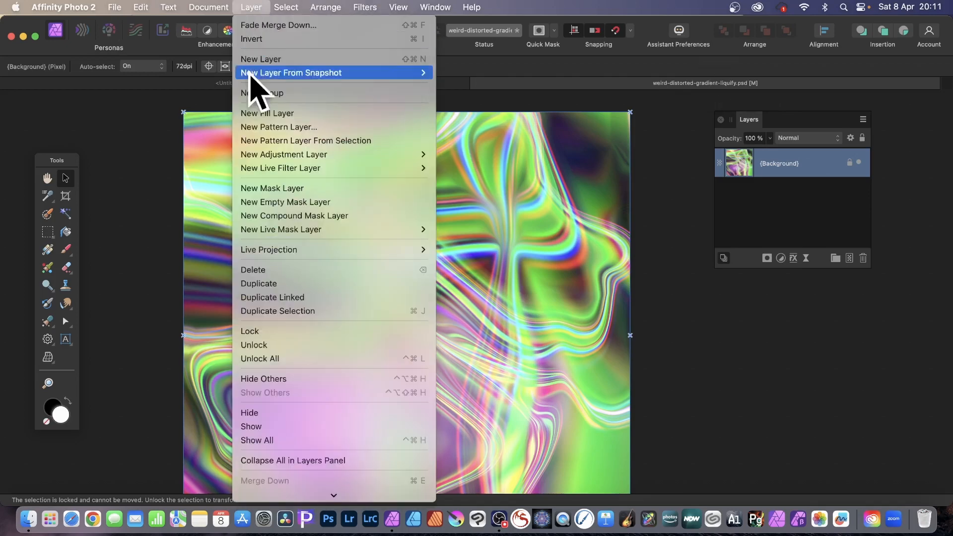
click(261, 141)
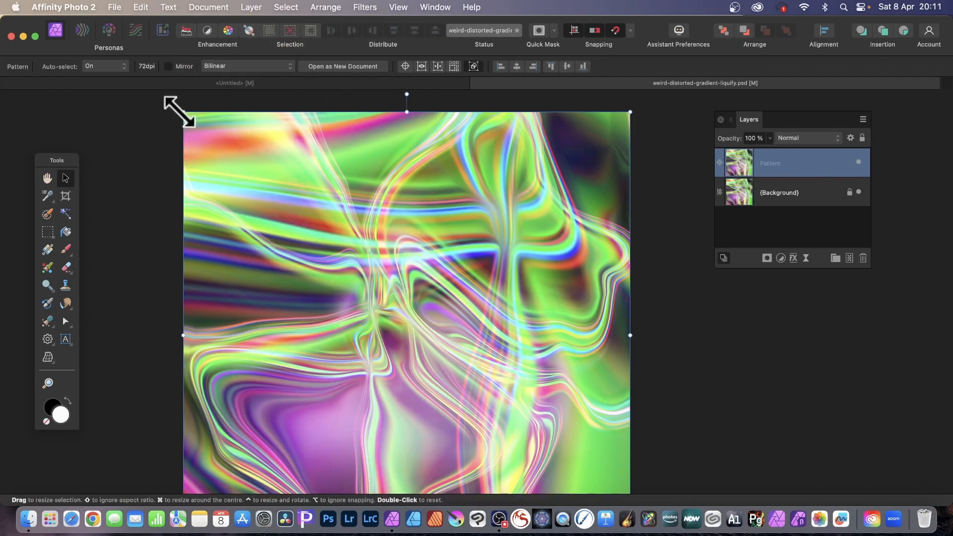
Shrink the pattern tile to 152 dpi with mirroring enabled, shift it up and to the left, and rotate it clockwise.
drag(183, 112, 347, 251)
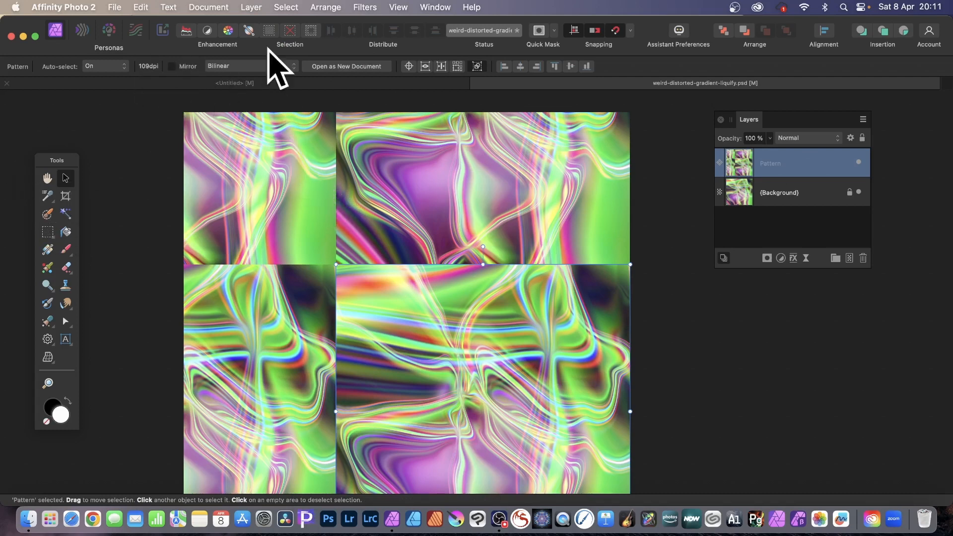
click(174, 66)
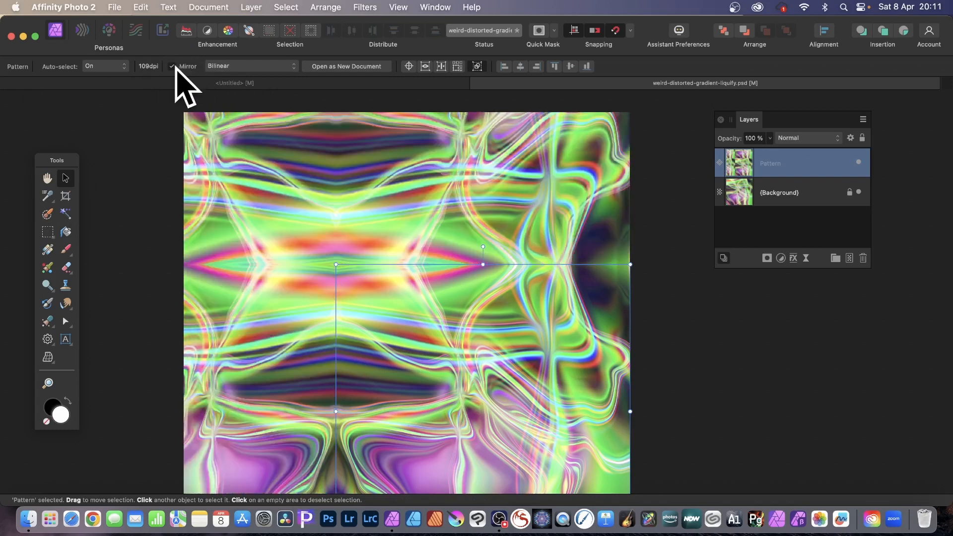
drag(337, 264, 447, 373)
drag(531, 432, 474, 261)
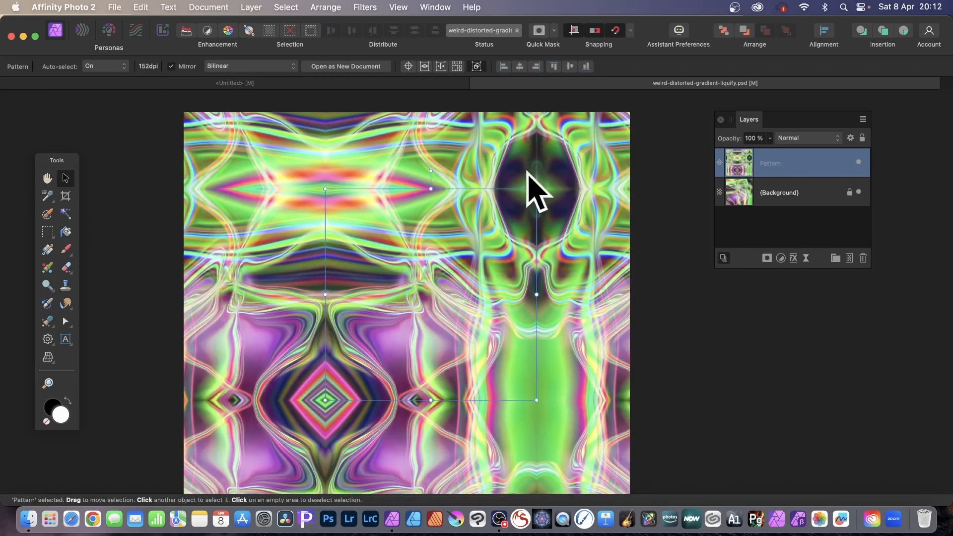
drag(431, 171, 485, 184)
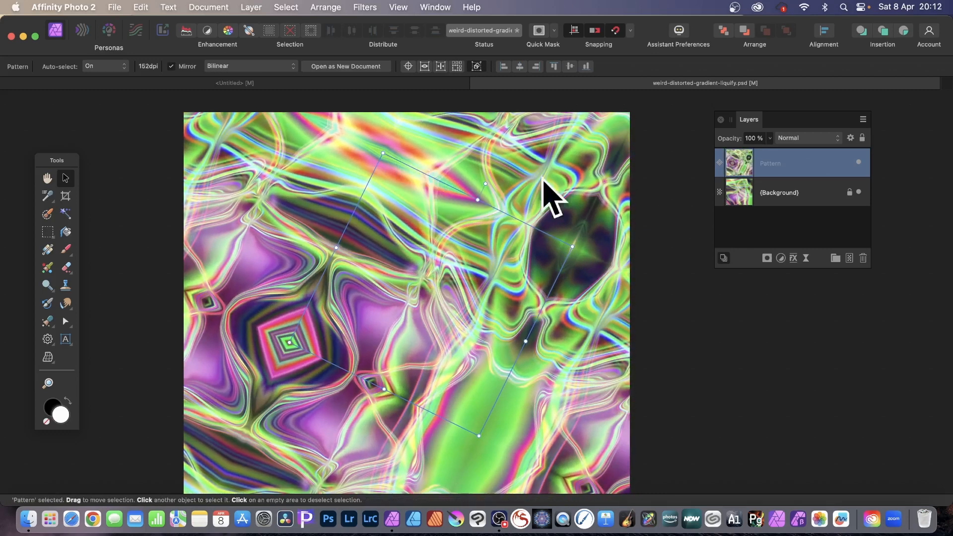
Open the Equations distortion filter for the Pattern layer and choose polar coordinates.
click(368, 6)
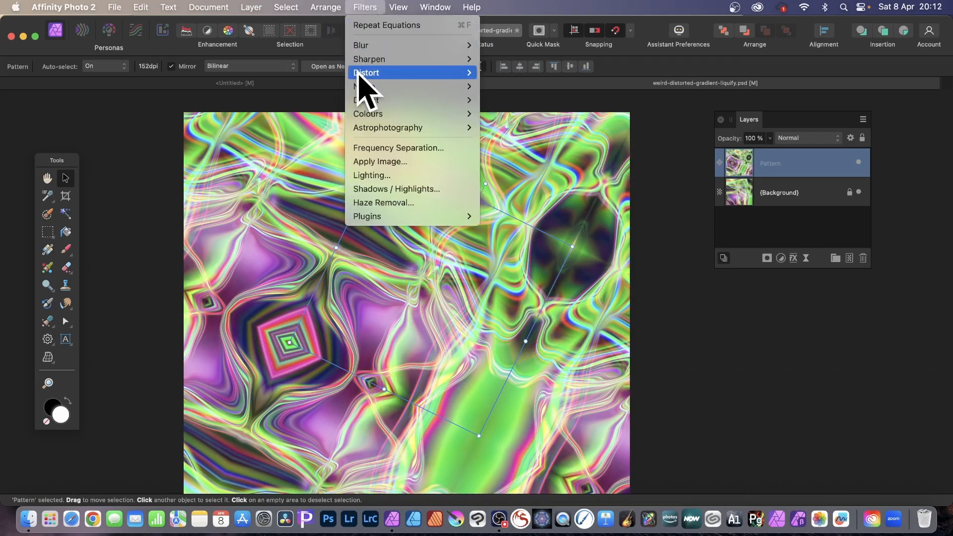
mouse_move(365, 74)
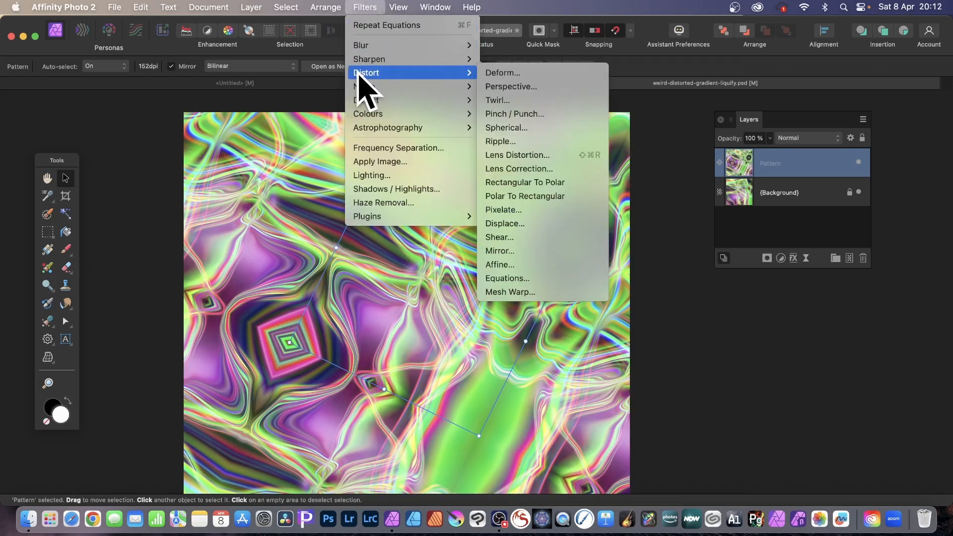
click(513, 279)
drag(847, 212, 571, 126)
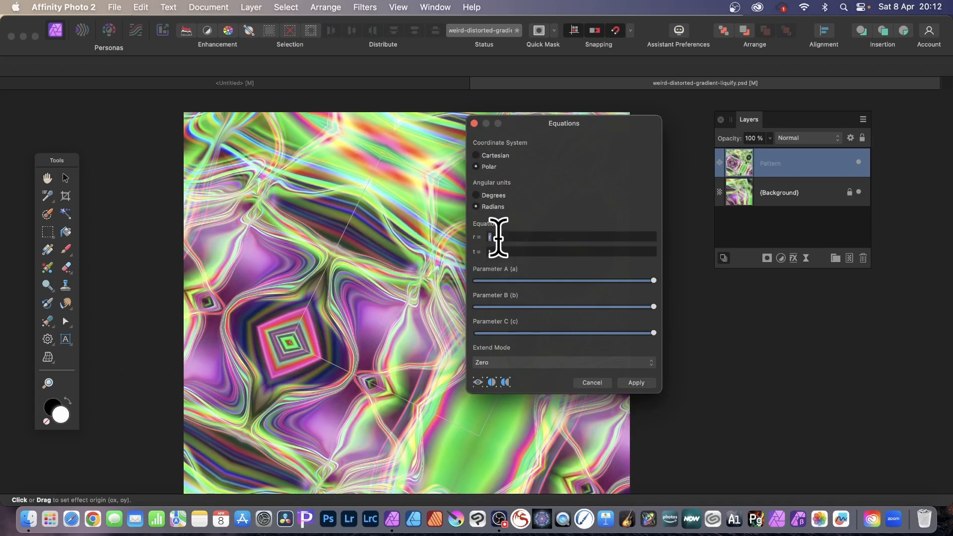
Try the r equations r/5 and r*10 on the pattern, moving the effect origin for each.
text(/5)
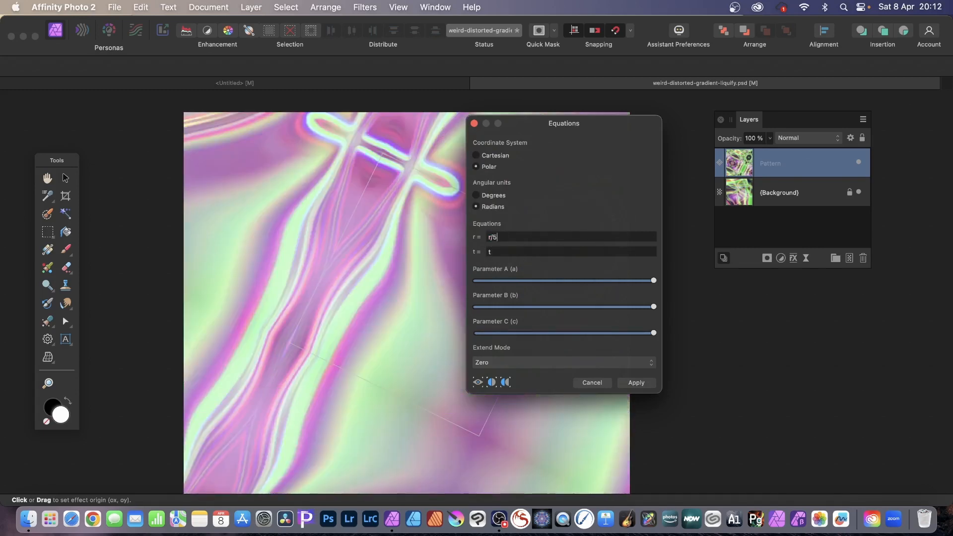
drag(404, 160, 373, 253)
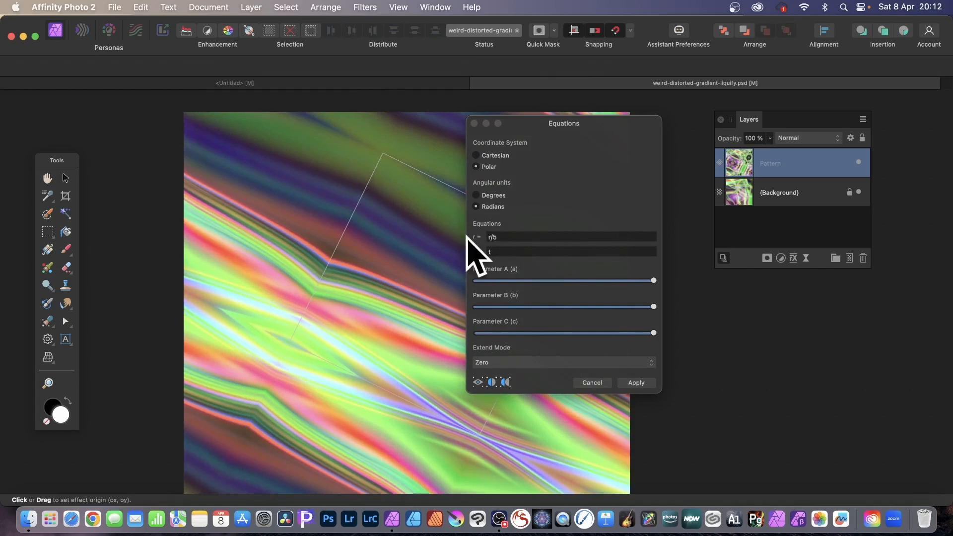
click(508, 237)
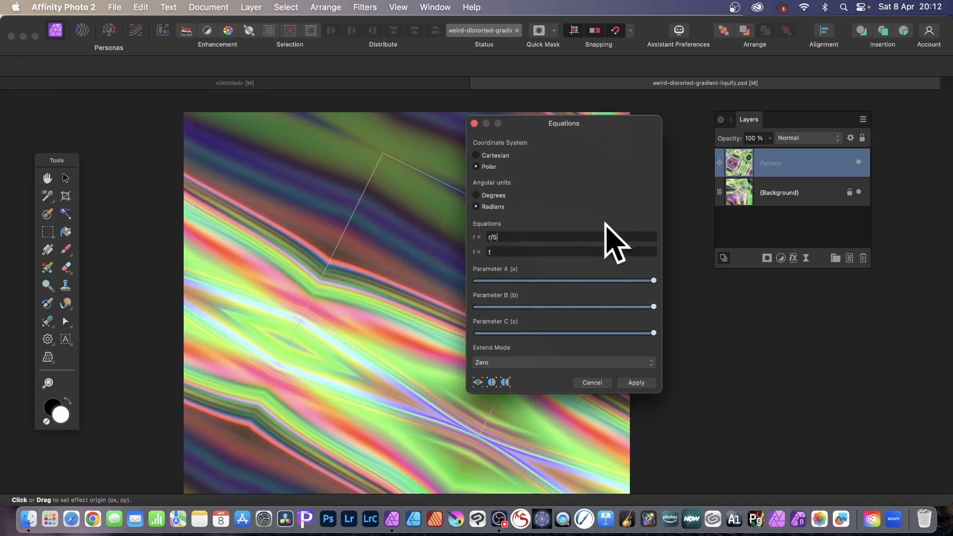
key(BackSpace)
key(BackSpace)
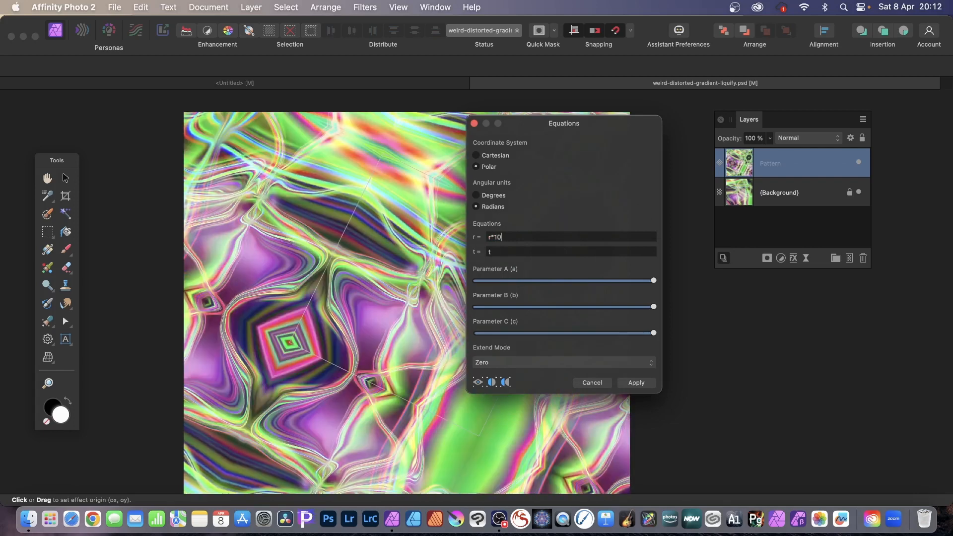
key(Tab)
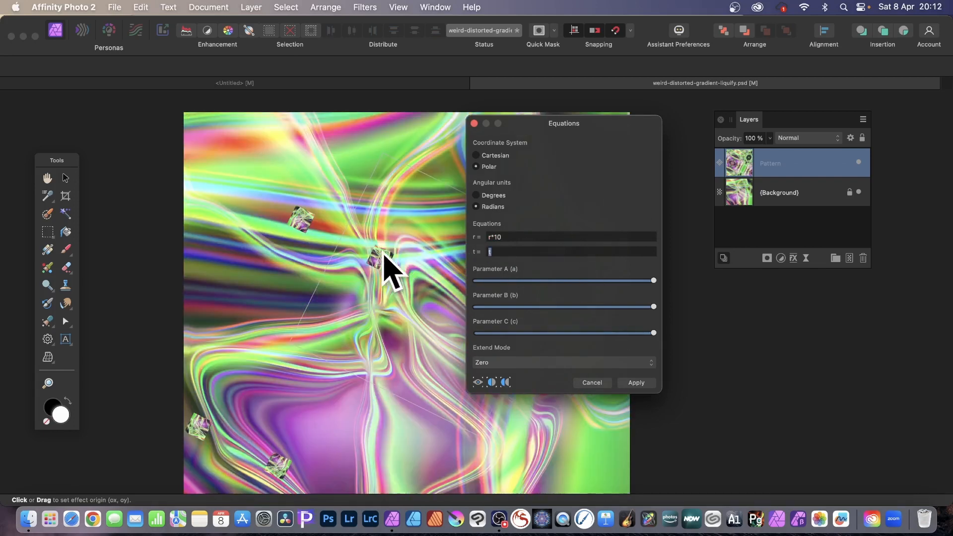
drag(390, 270, 288, 344)
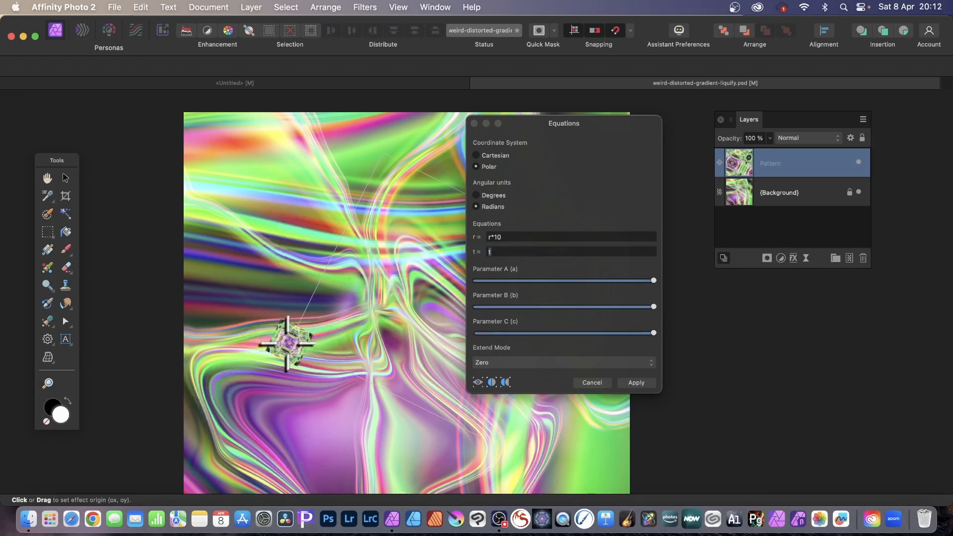
Reset the r equation to r, set the t equation to t*6, and move the effect origin near the image centre.
drag(491, 237, 695, 253)
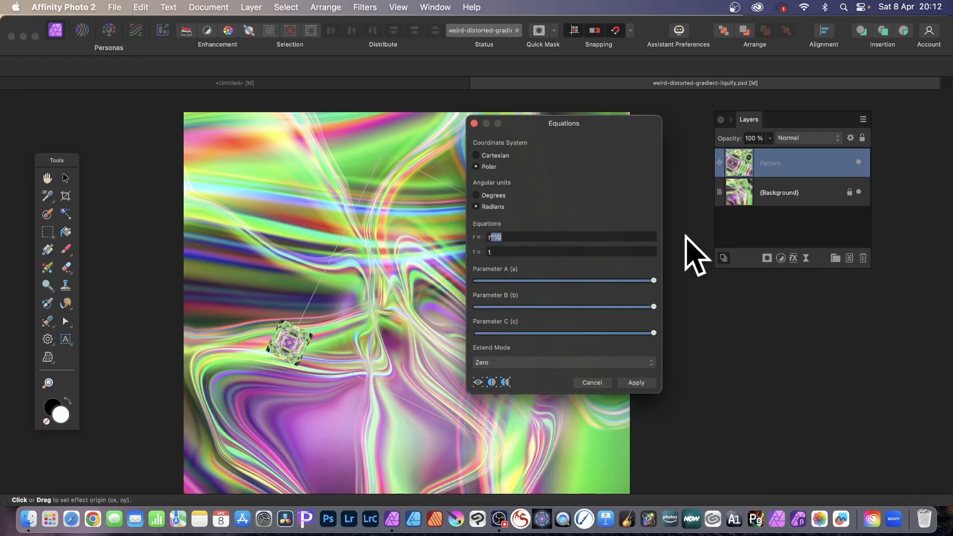
key(BackSpace)
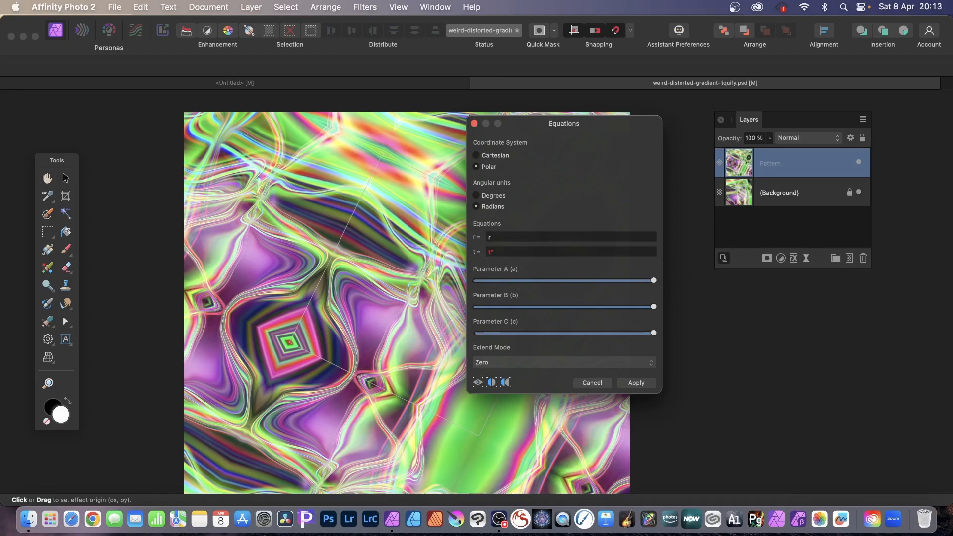
text(6)
drag(370, 301, 443, 281)
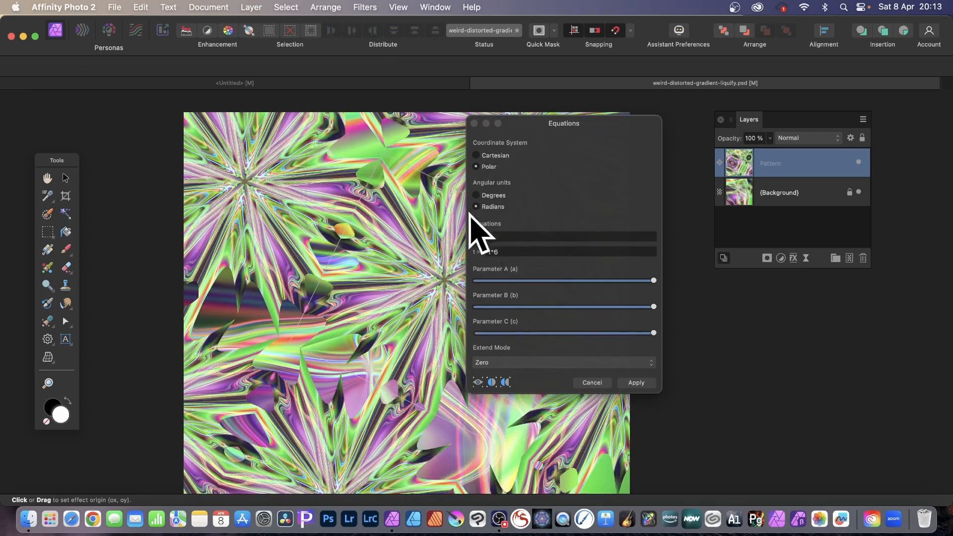
Set the t equation to t*10, nudge the effect origin slightly lower, and apply the Equations filter.
click(504, 252)
key(BackSpace)
text(10)
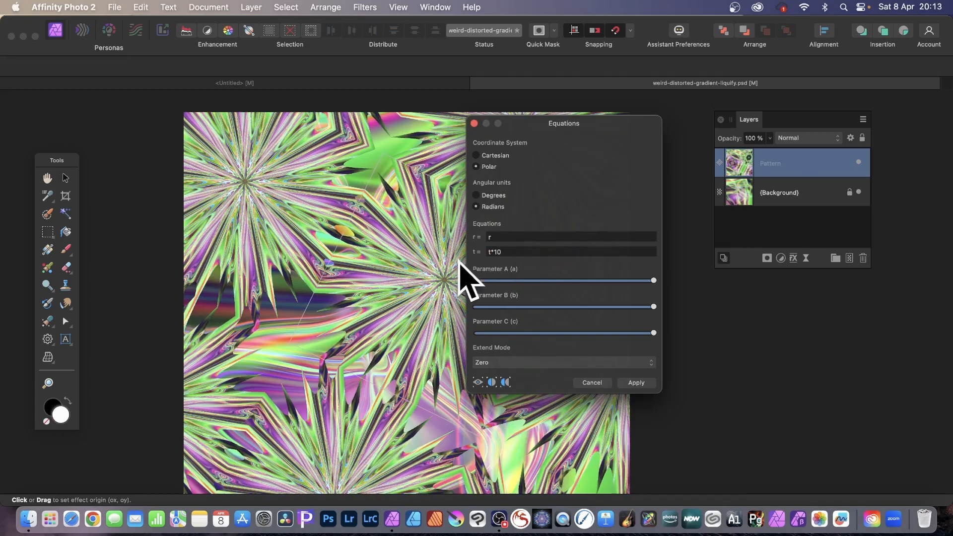
mouse_move(441, 281)
mouse_down()
mouse_move(375, 286)
mouse_move(354, 330)
mouse_move(428, 238)
mouse_move(438, 255)
mouse_move(415, 277)
mouse_move(440, 288)
mouse_up()
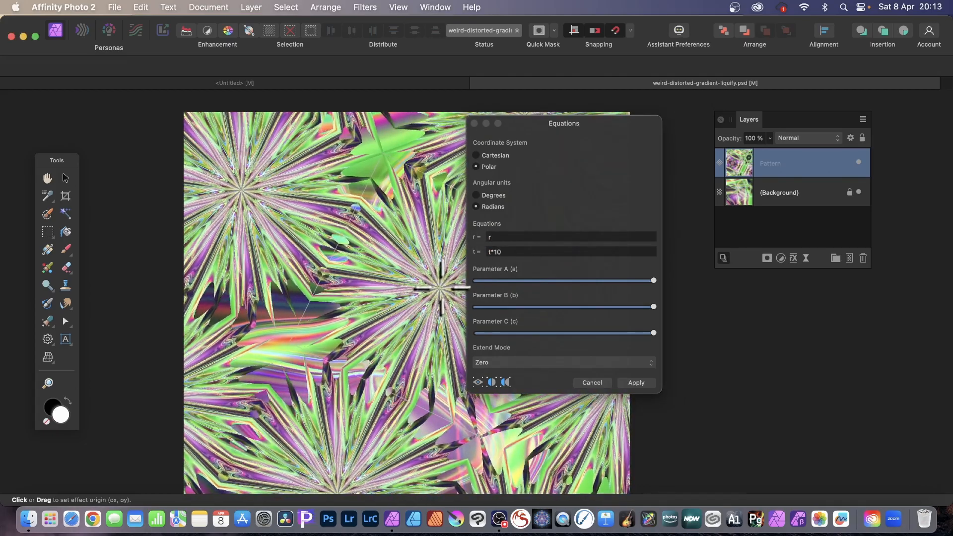
click(640, 383)
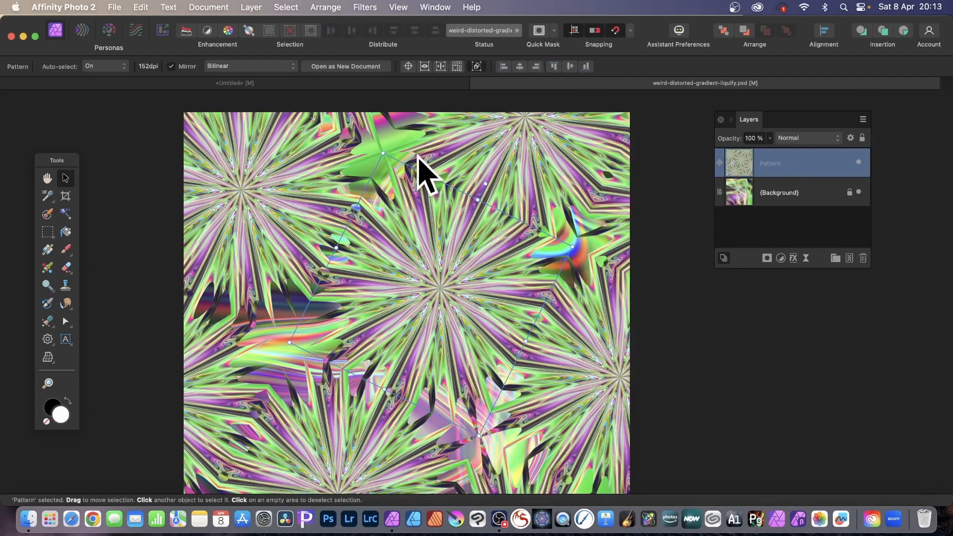
Enlarge the Pattern layer's tile to about 136 dpi and open the Equations distortion filter with polar coordinates.
drag(382, 153, 372, 120)
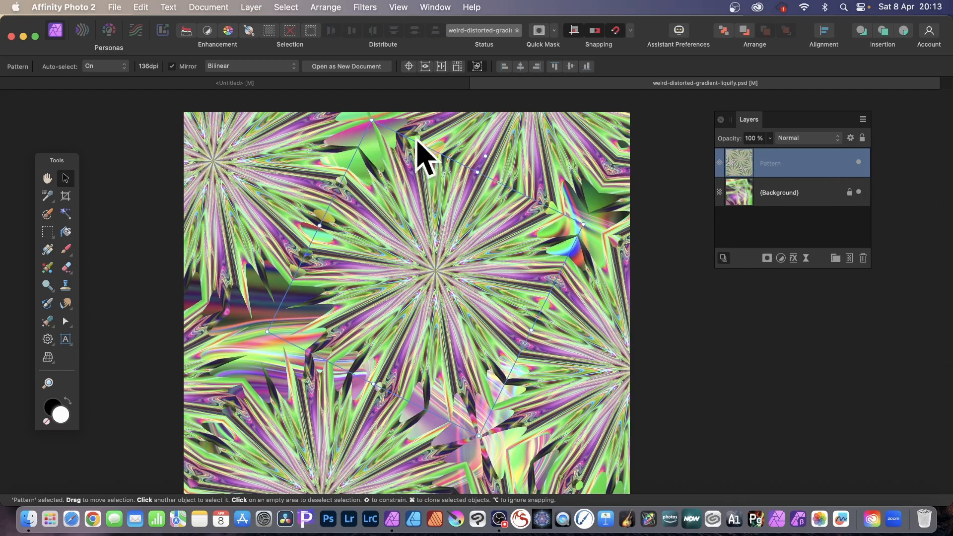
click(367, 6)
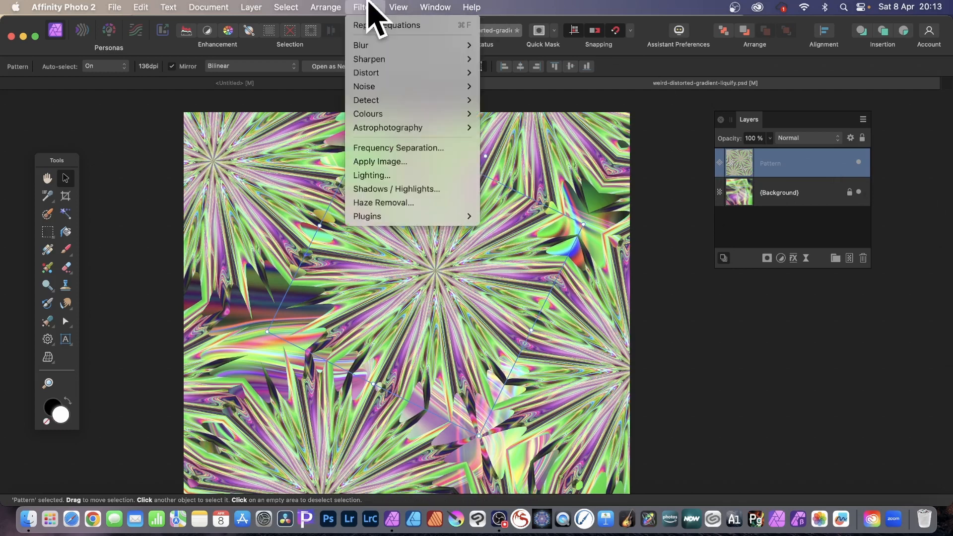
mouse_move(366, 73)
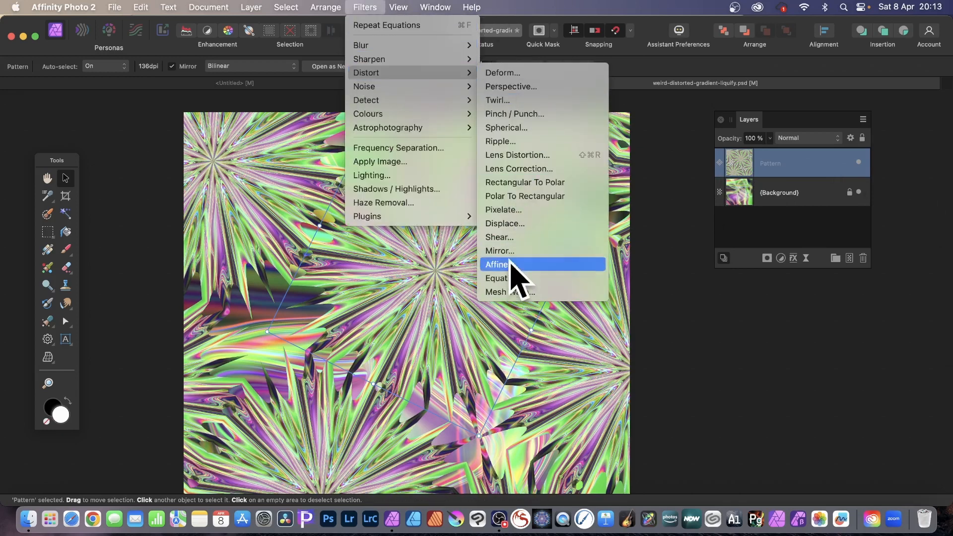
click(514, 281)
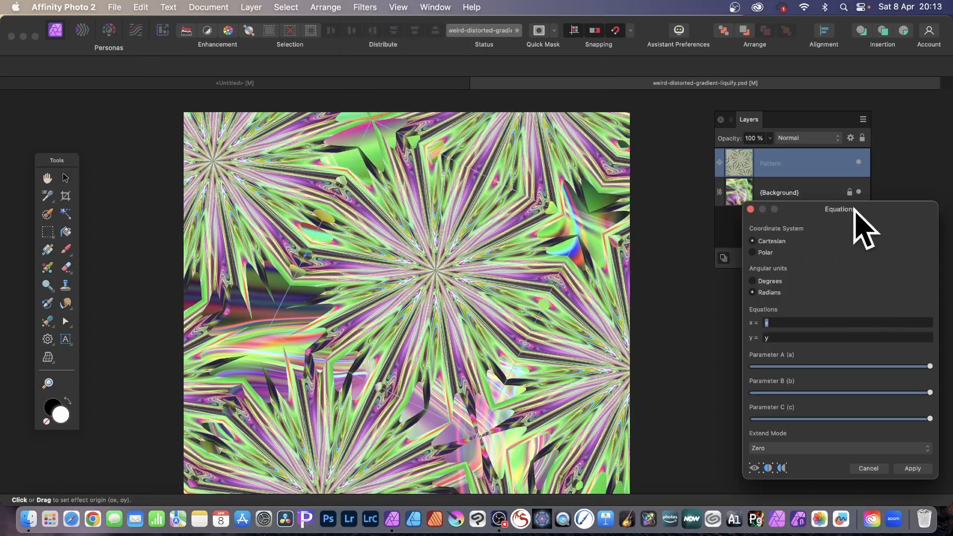
drag(850, 206, 492, 149)
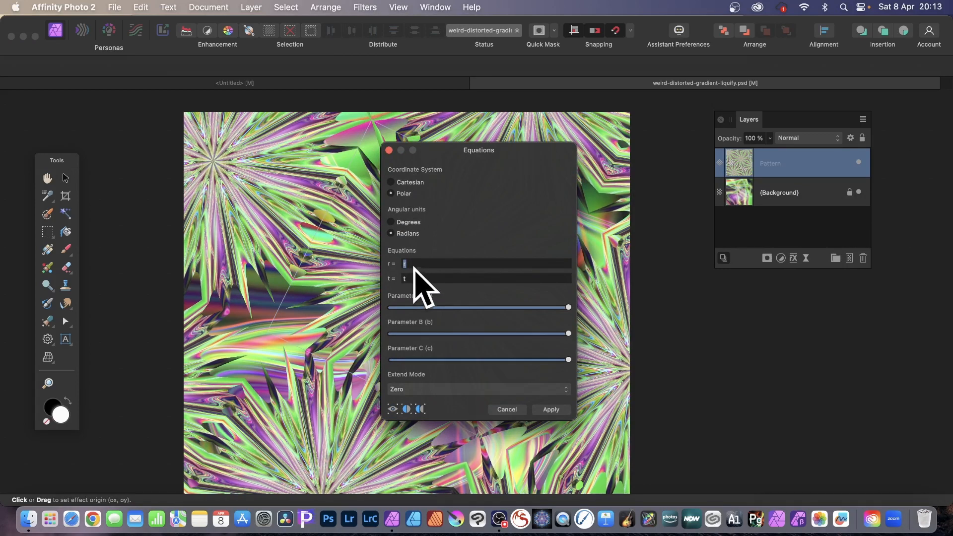
Set the t equation to t*6 and move the effect origin across the lower part of the image.
click(417, 279)
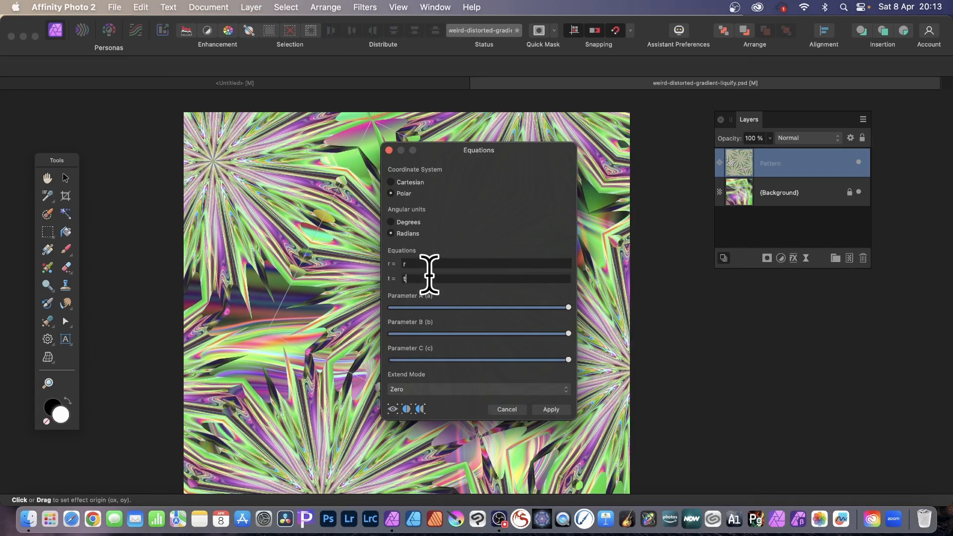
text(6)
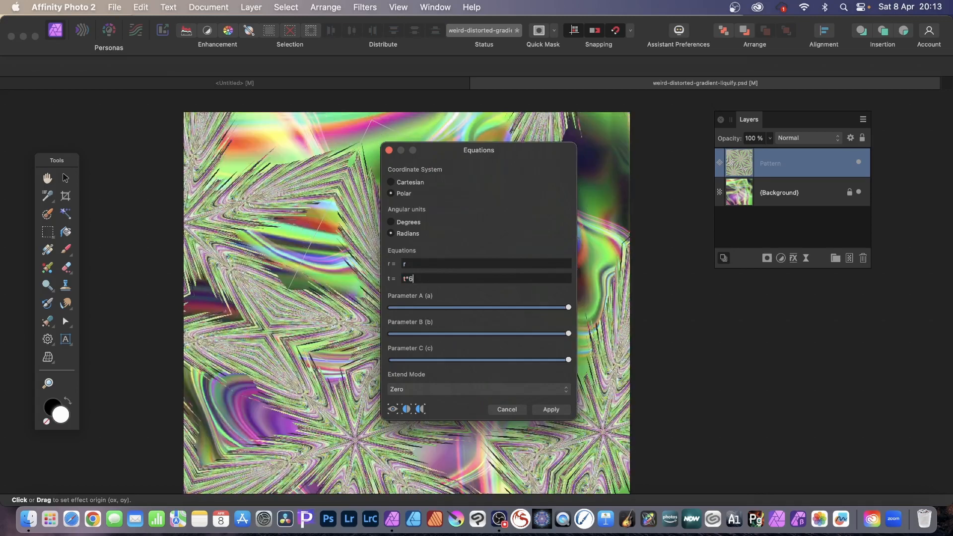
drag(344, 341, 489, 410)
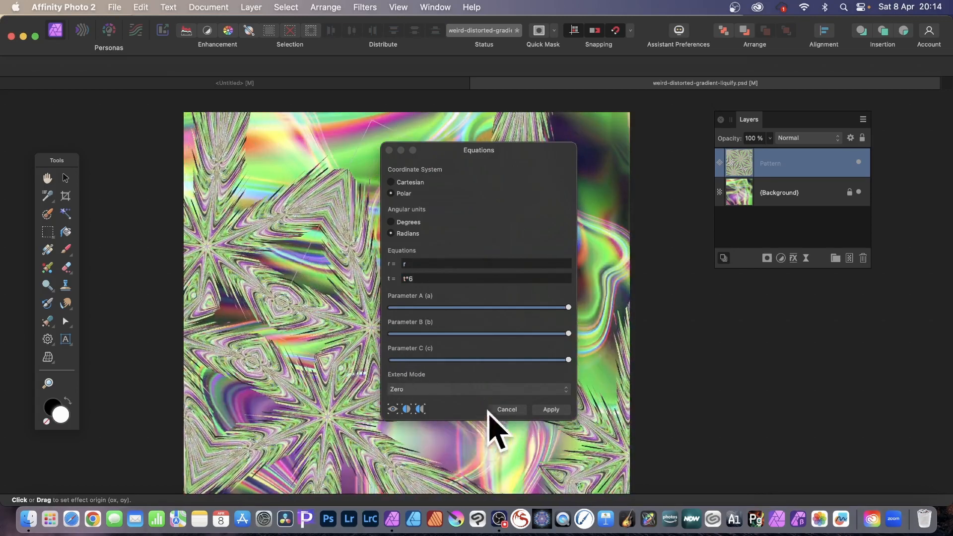
Set the extend mode to Mirror, move the effect origin to the image's left-centre area, and apply the Equations filter.
click(464, 389)
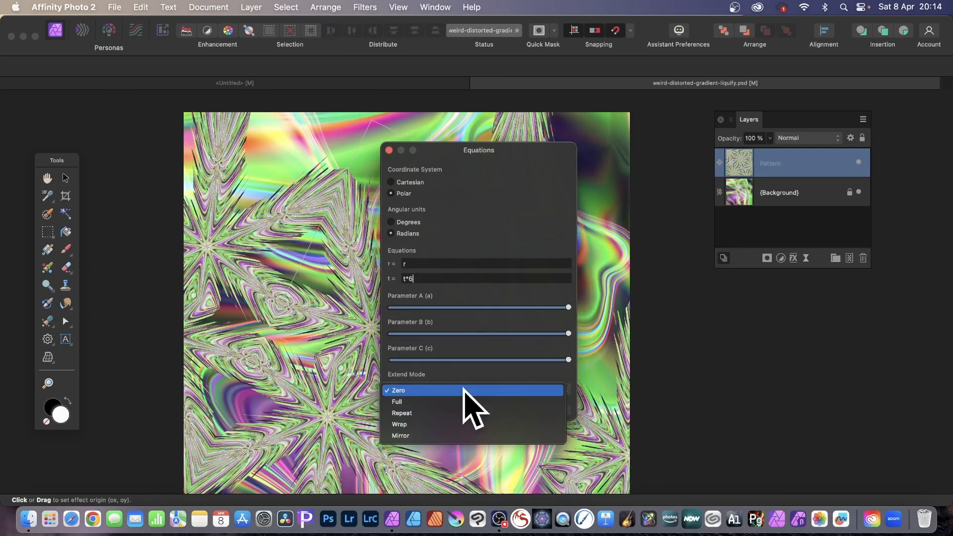
click(454, 436)
mouse_move(309, 305)
mouse_down()
mouse_move(263, 320)
mouse_move(283, 328)
mouse_move(230, 342)
mouse_up()
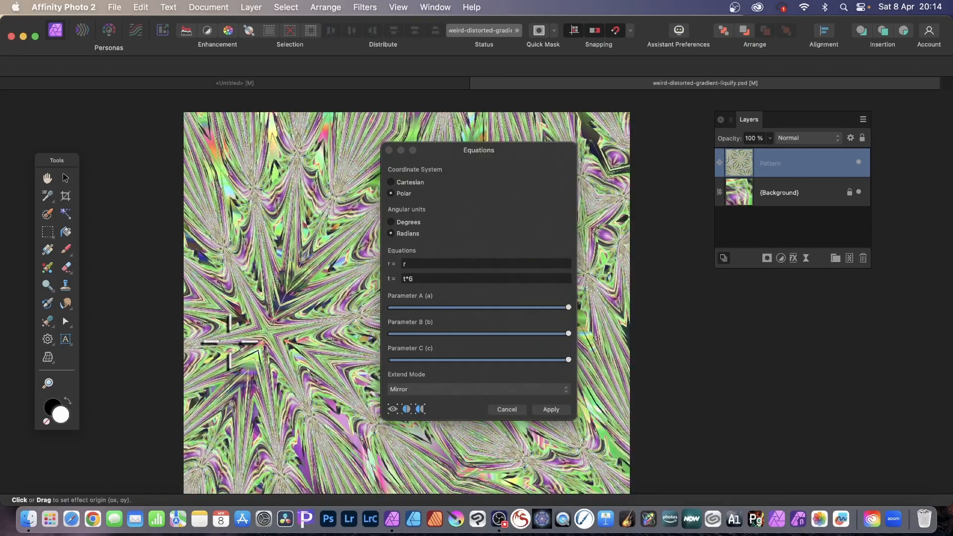
click(551, 409)
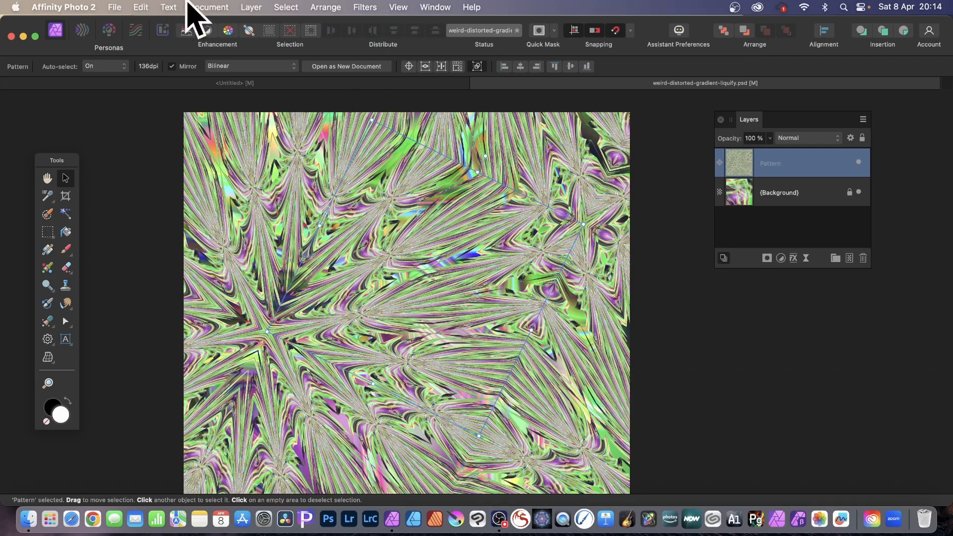
click(252, 7)
scroll(303, 269, down, 5)
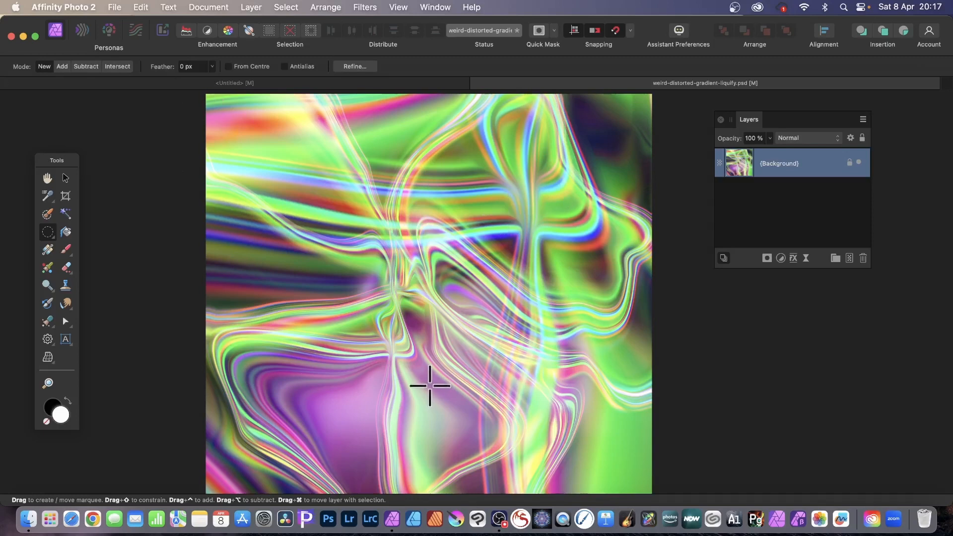
Make a large circular selection around the centre of the Background image with the Elliptical Marquee Tool.
click(48, 232)
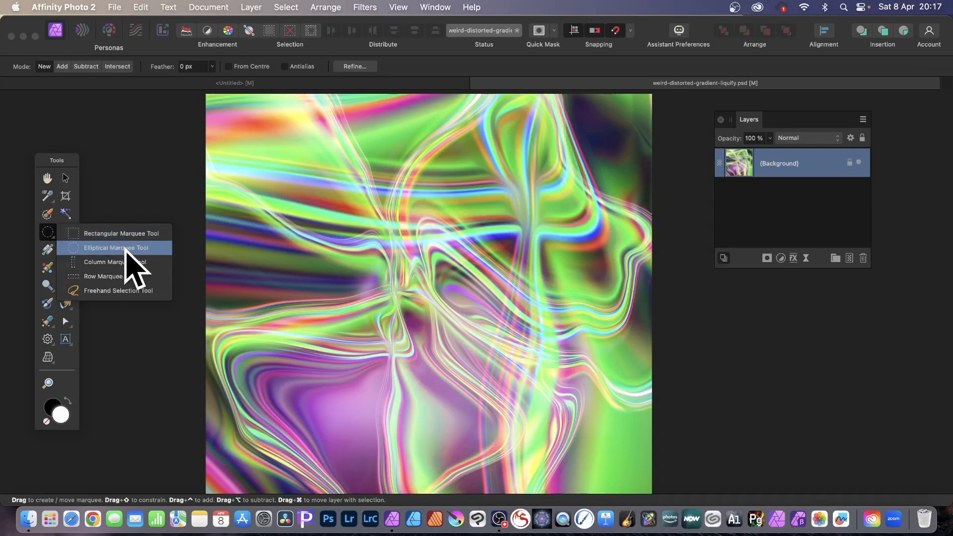
click(122, 249)
drag(303, 178, 546, 424)
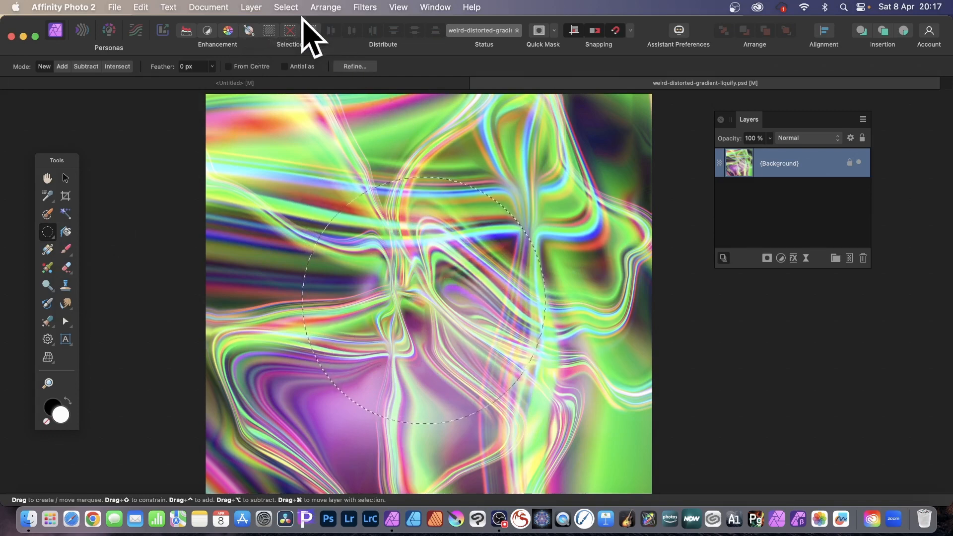
Feather the circular selection with a radius of 78.1 px.
click(288, 7)
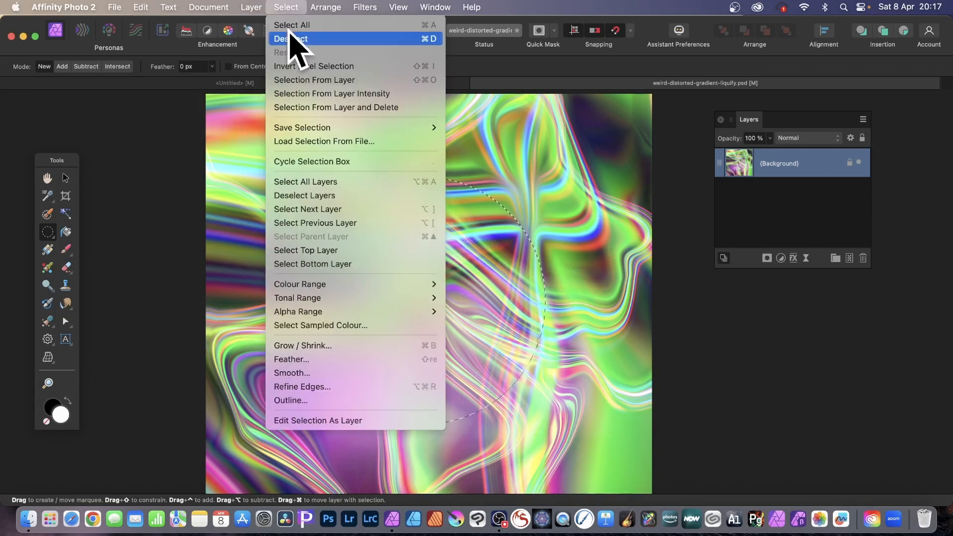
click(308, 359)
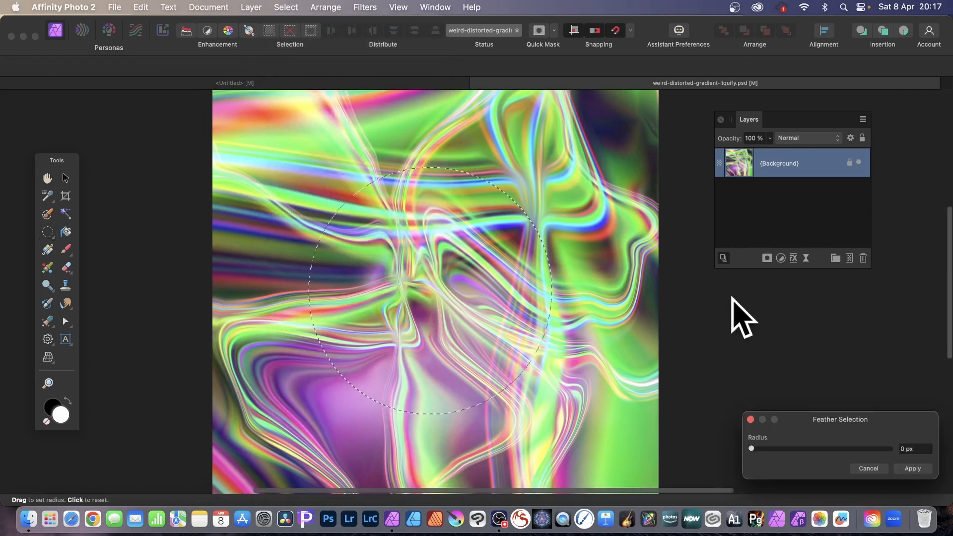
drag(795, 423, 439, 211)
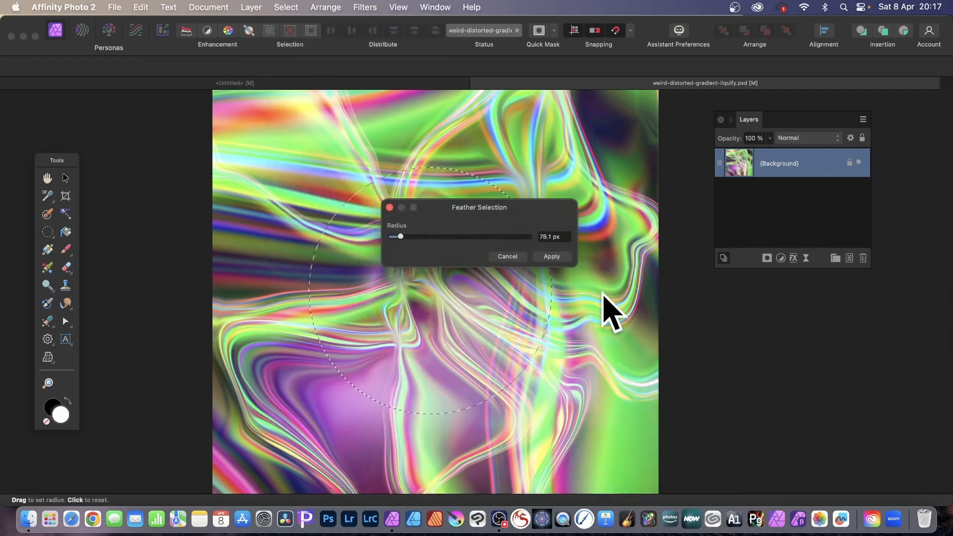
click(552, 255)
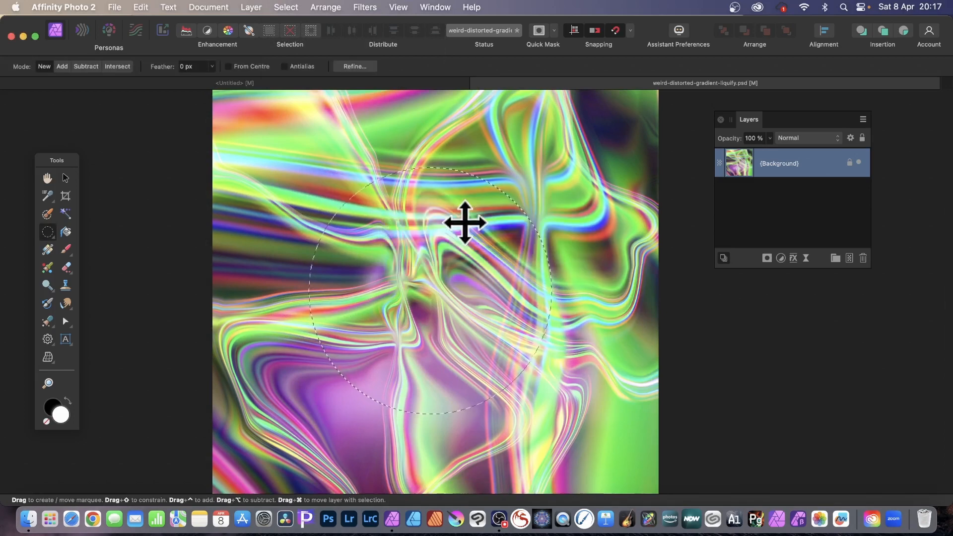
Open the Equations distortion filter for the feathered circular selection and move its dialog beside the selection.
click(363, 6)
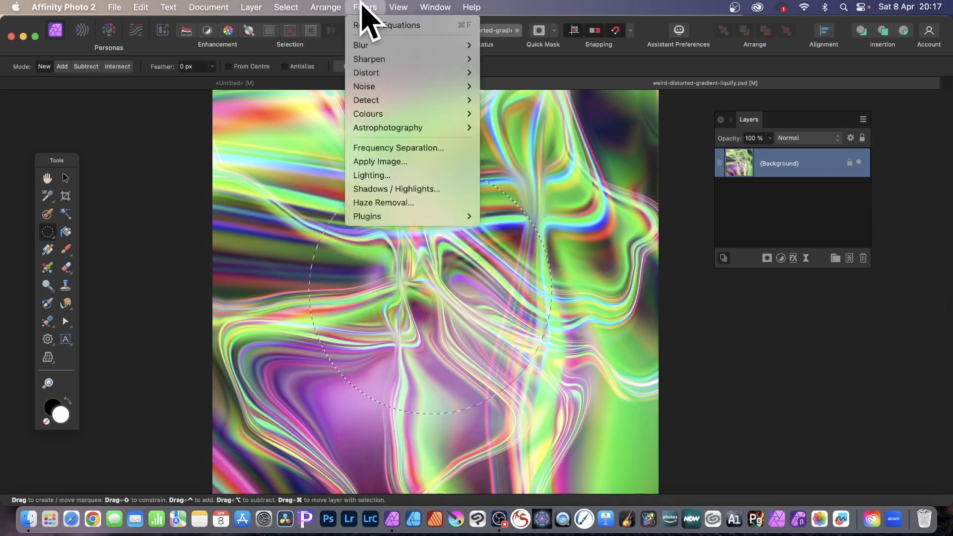
mouse_move(366, 73)
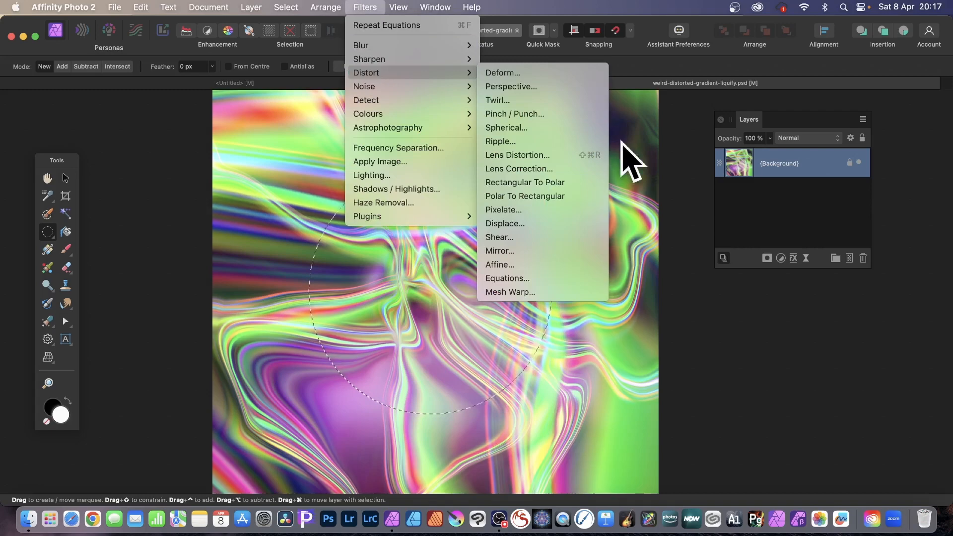
click(549, 277)
drag(844, 203, 591, 120)
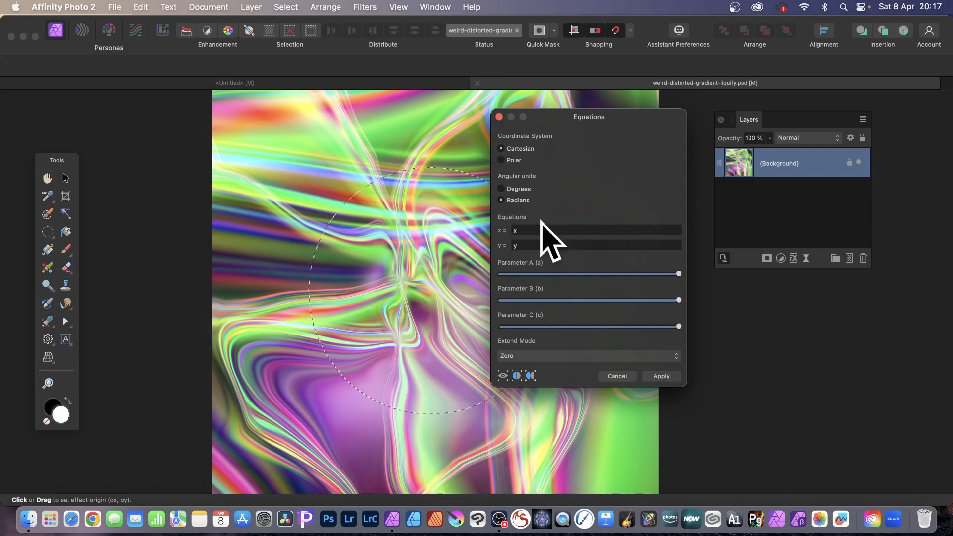
Try the x equation x*2, change it to x*3, and set the extend mode to Mirror.
text(*2)
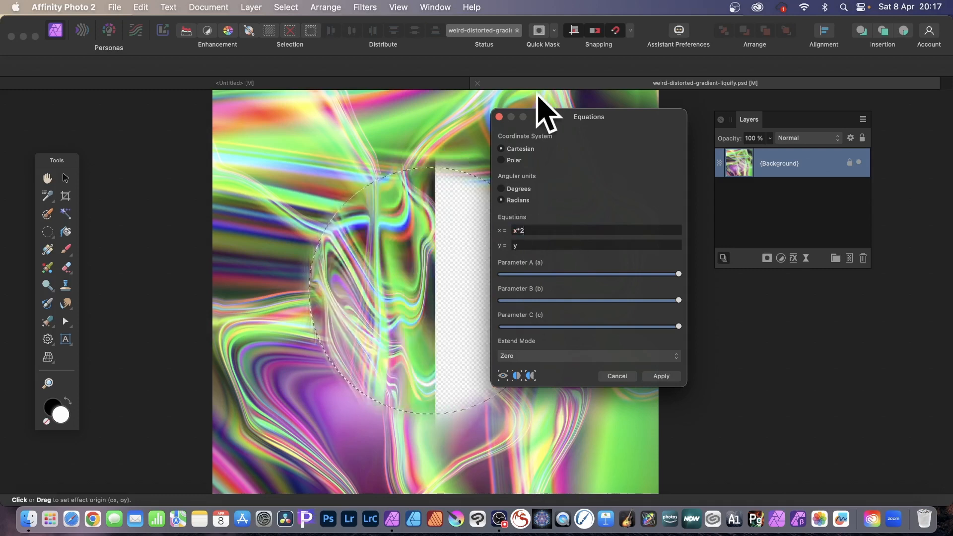
mouse_move(538, 114)
mouse_down()
mouse_move(657, 118)
mouse_move(539, 108)
mouse_up()
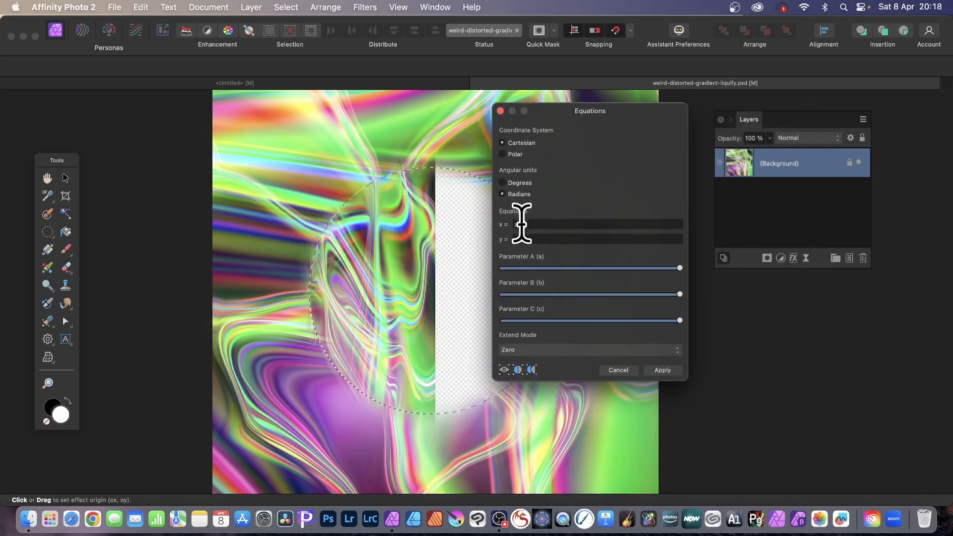
key(BackSpace)
text(3)
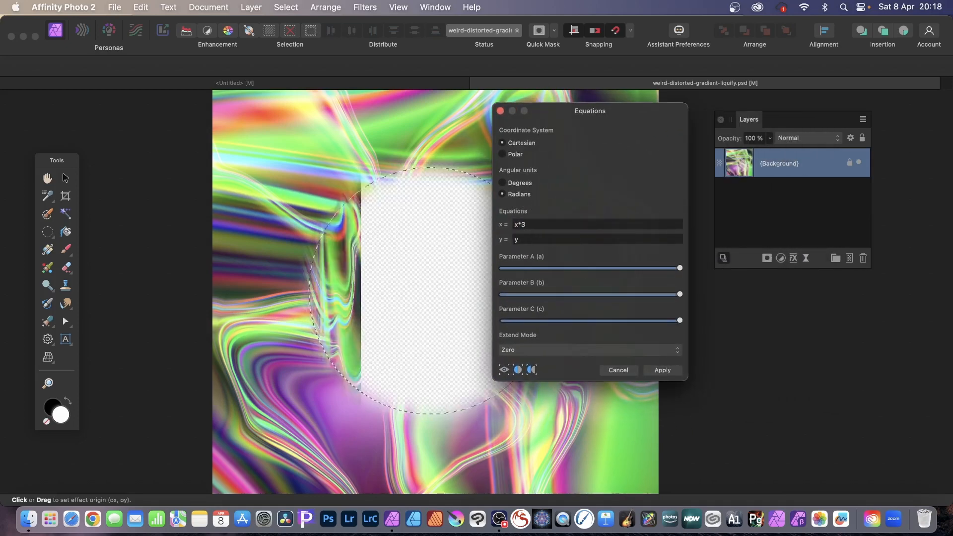
click(549, 351)
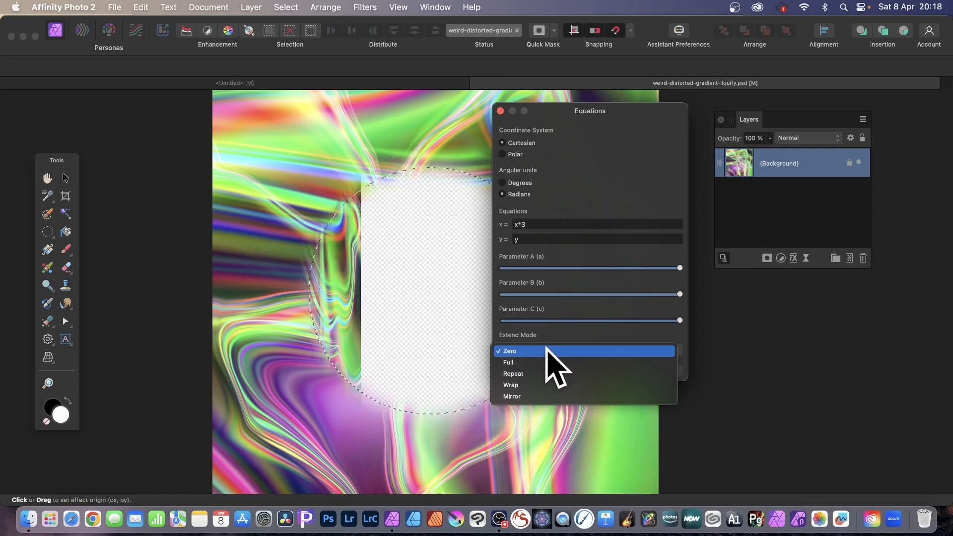
click(535, 393)
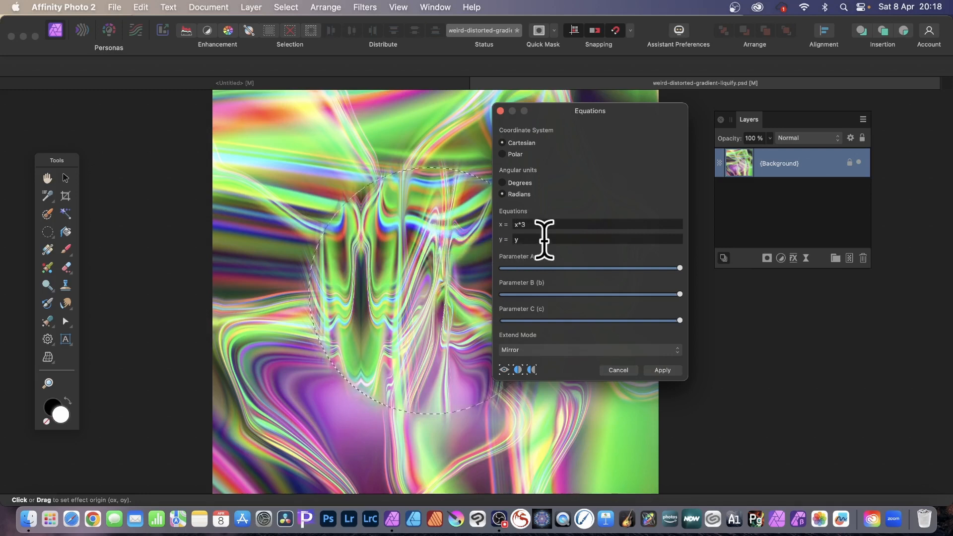
Set the y equation to y*3 and the x equation to x/3.
click(525, 241)
text(*3)
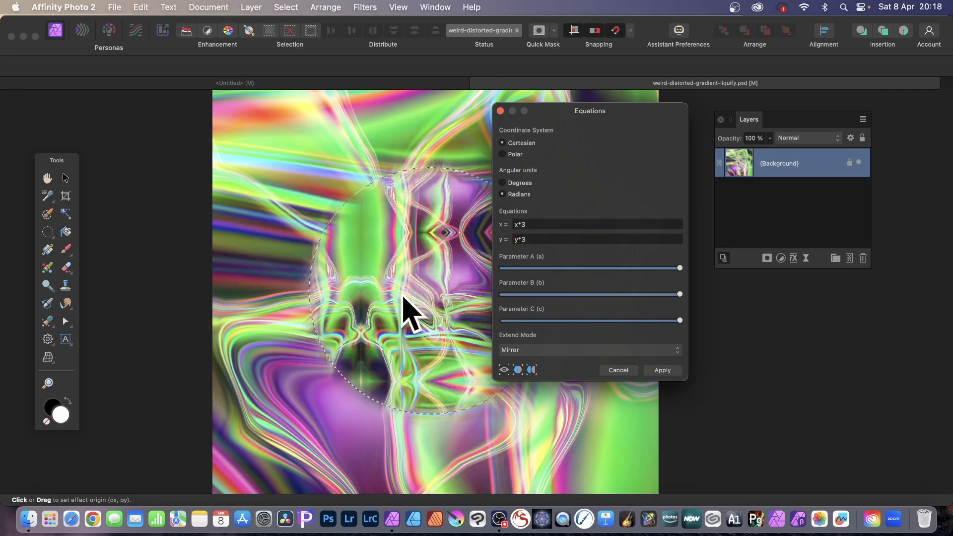
key(BackSpace)
key(BackSpace)
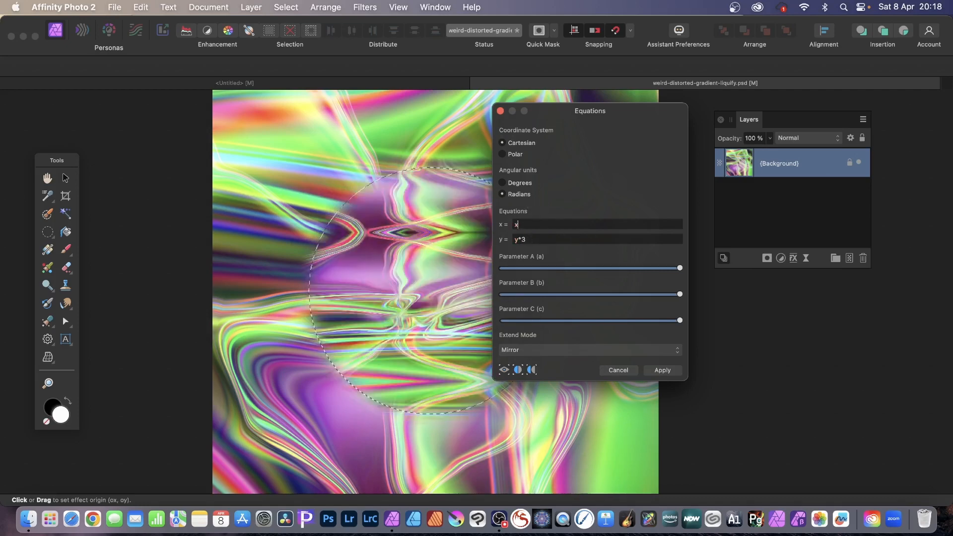
text(/3)
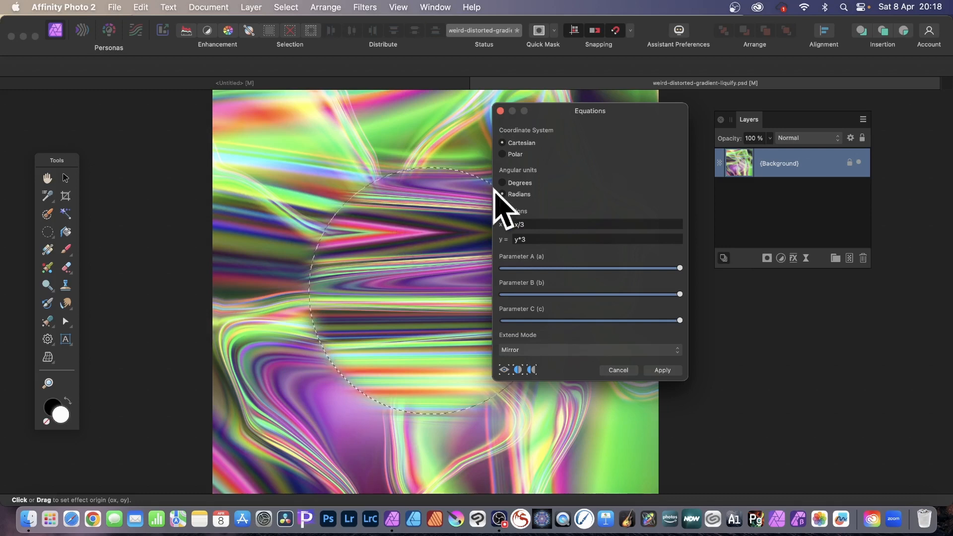
Switch to polar coordinates, set the r equation to r*4, and move the effect origin up and left above the selection.
click(503, 154)
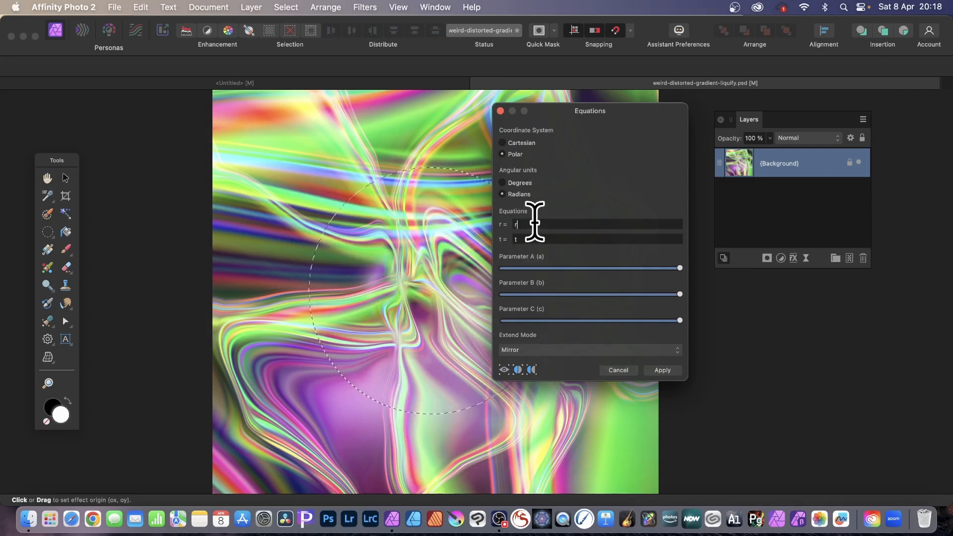
text(*4)
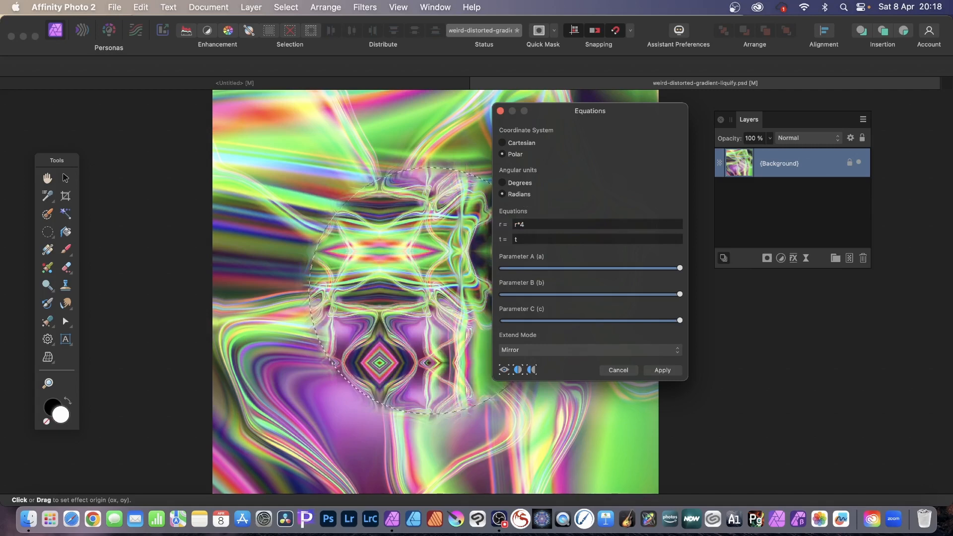
drag(432, 264, 358, 132)
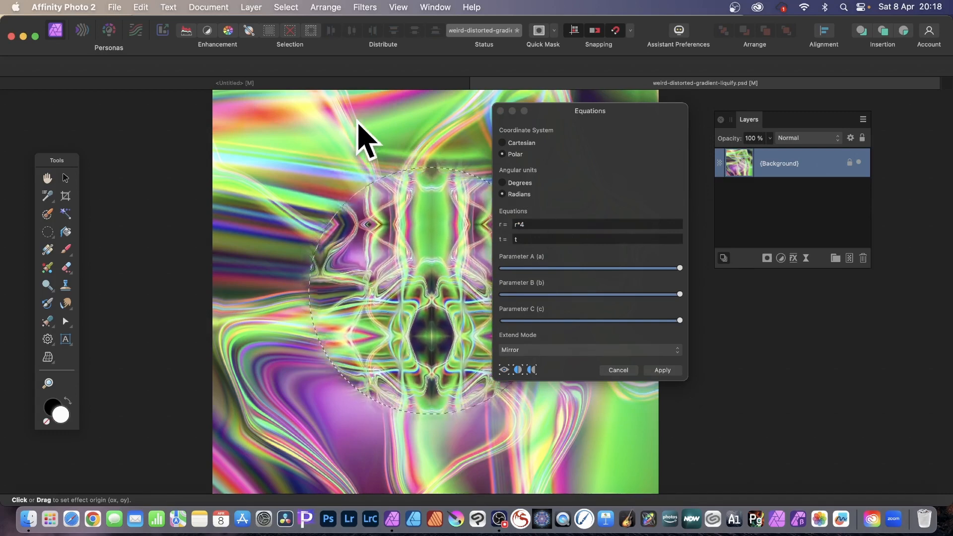
Try the t equation t/5 and restore it to t.
click(526, 239)
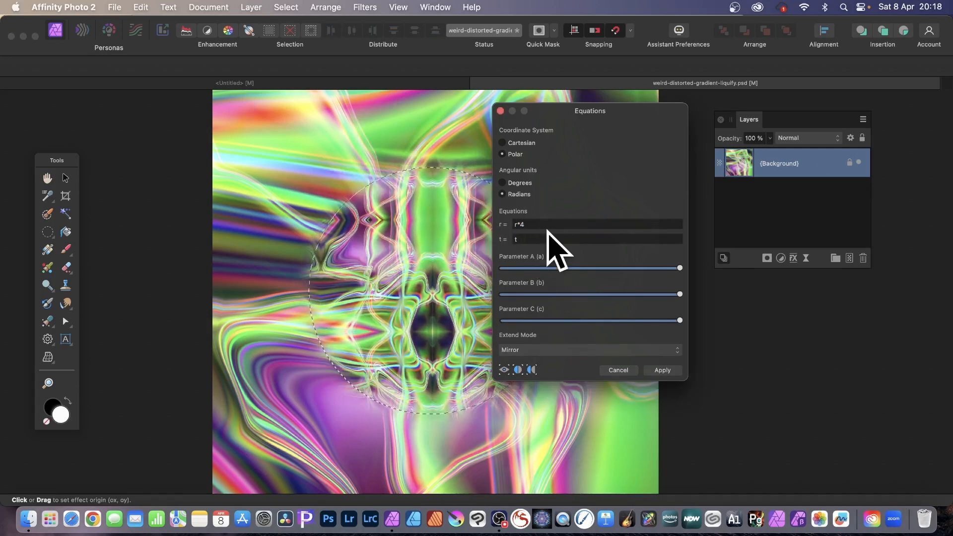
text(/5)
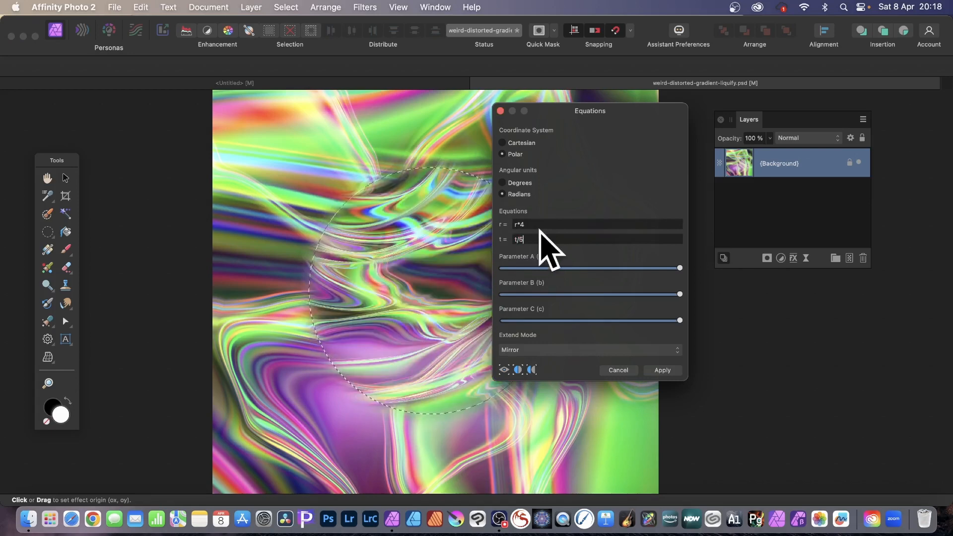
key(BackSpace)
key(BackSpace)
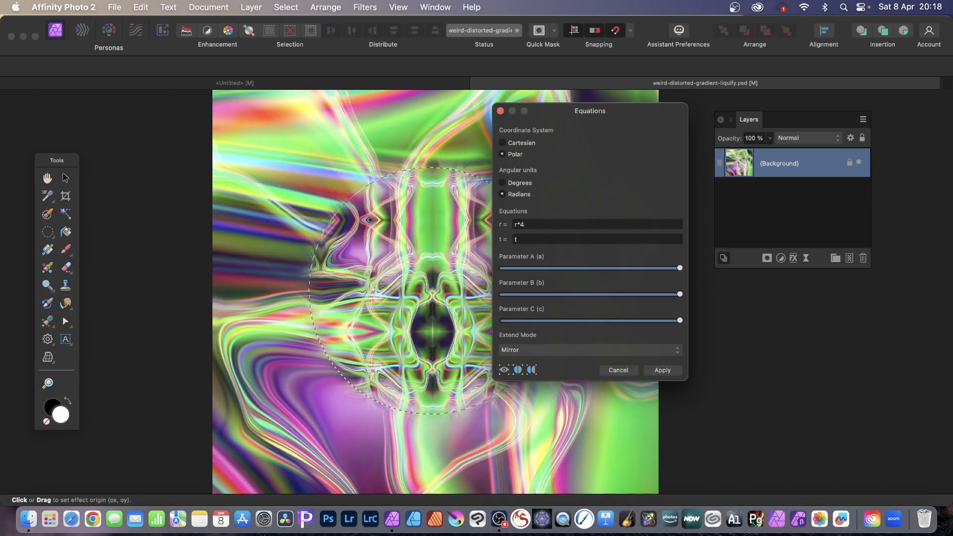
Set the t equation to t*5, move the effect origin to the centre of the circular selection, and apply the Equations distortion.
text(*5)
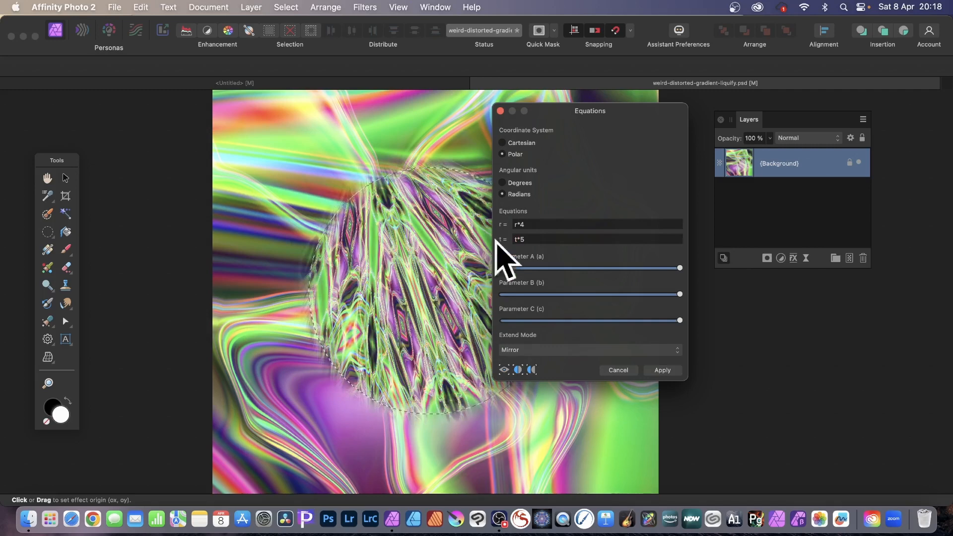
click(441, 276)
drag(441, 276, 431, 293)
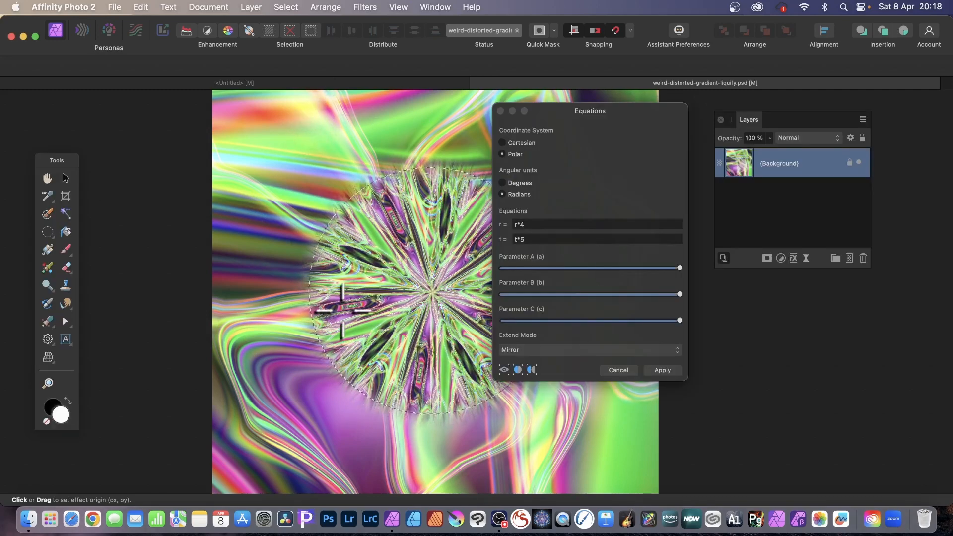
click(664, 371)
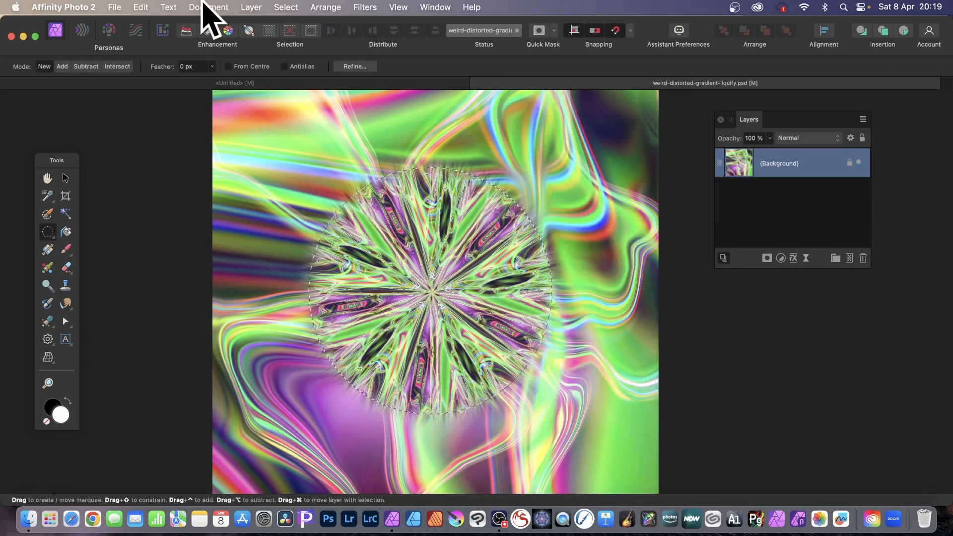
Invert the pixel selection so the area outside the circle is selected.
click(365, 7)
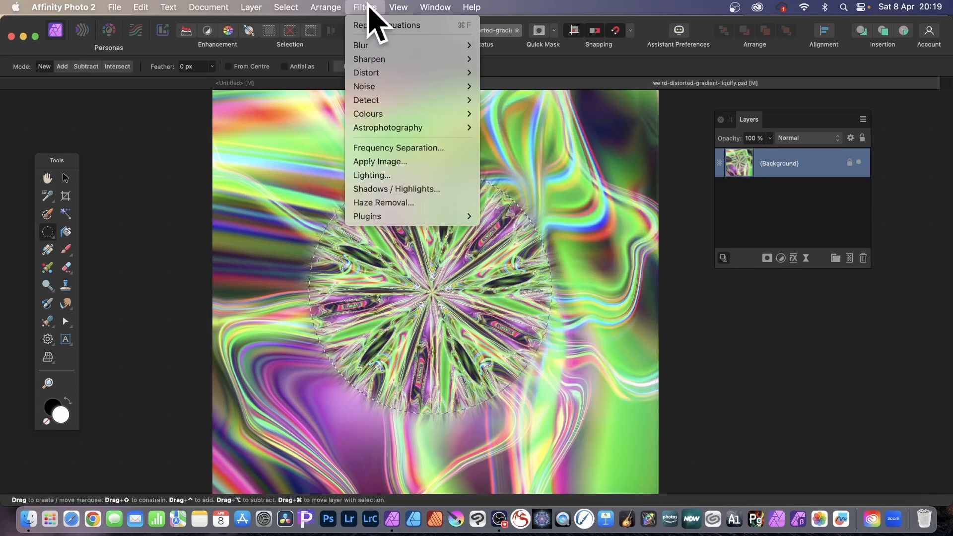
mouse_move(254, 8)
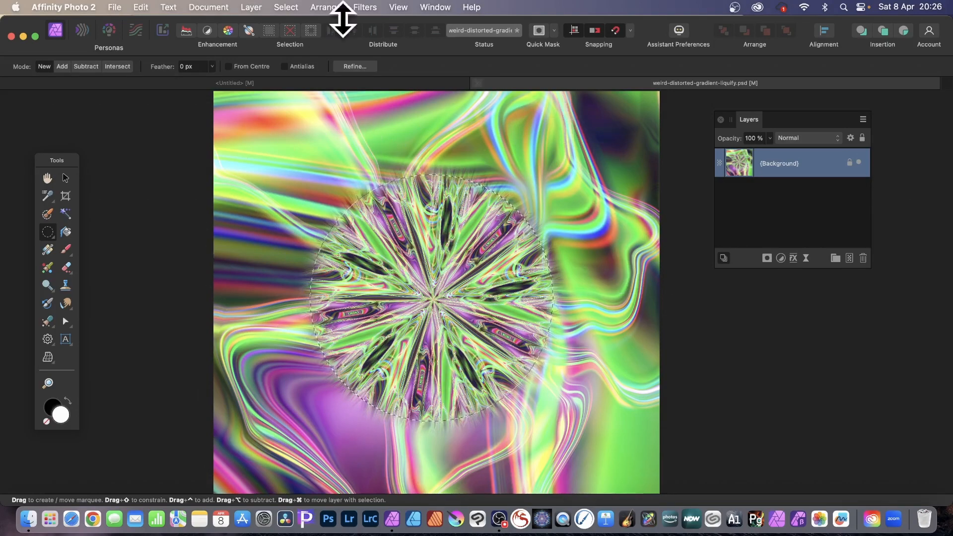
click(289, 4)
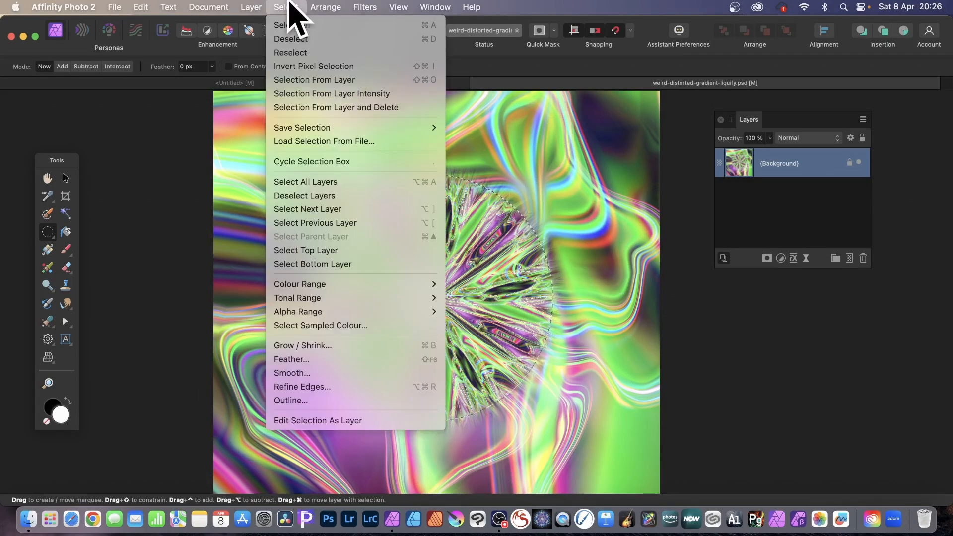
click(297, 66)
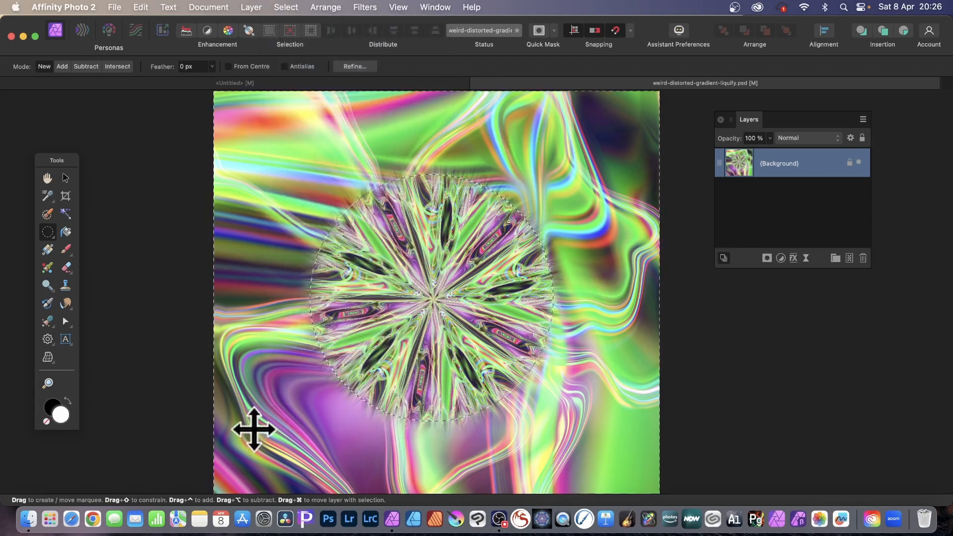
Start an Equations distortion on the area outside the circle, using polar coordinates and the Mirror extend mode.
click(366, 7)
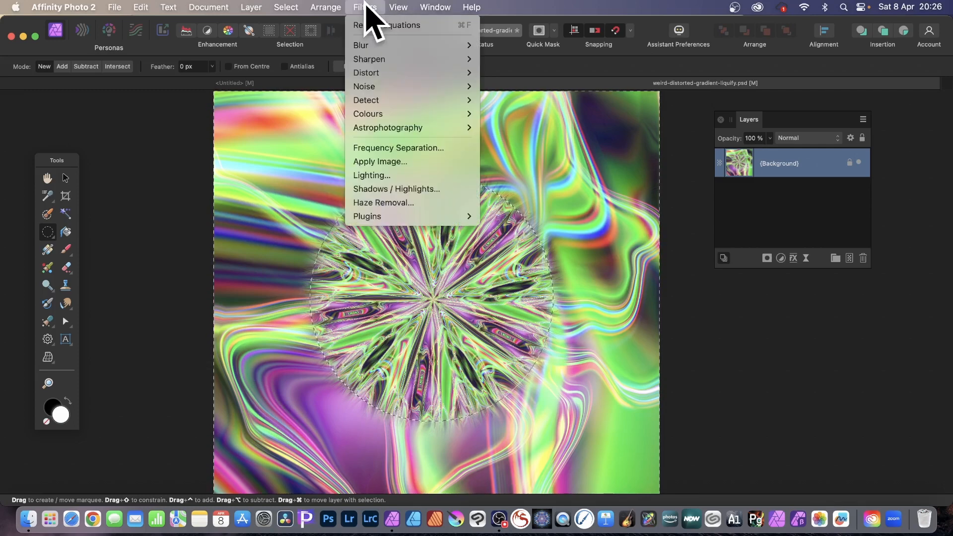
mouse_move(370, 75)
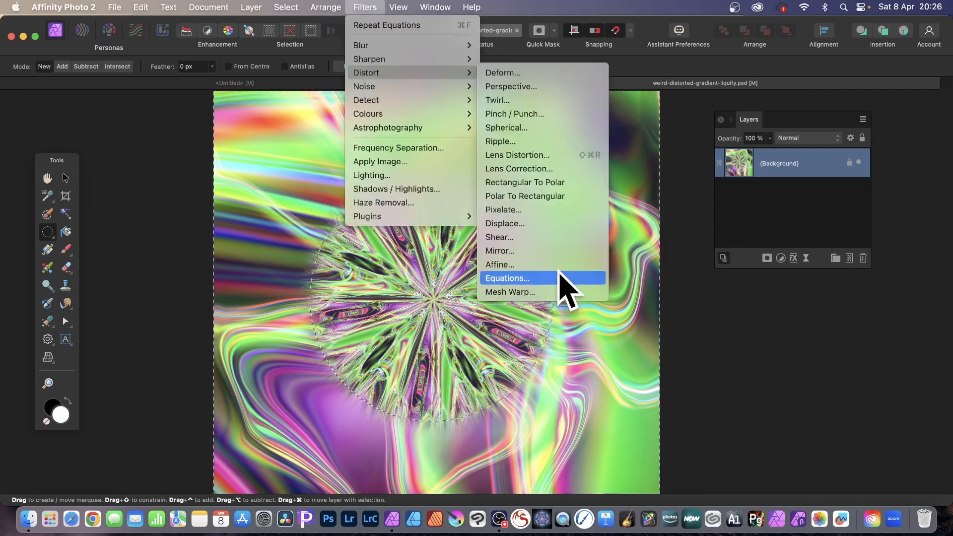
click(561, 278)
drag(825, 224, 619, 89)
click(550, 132)
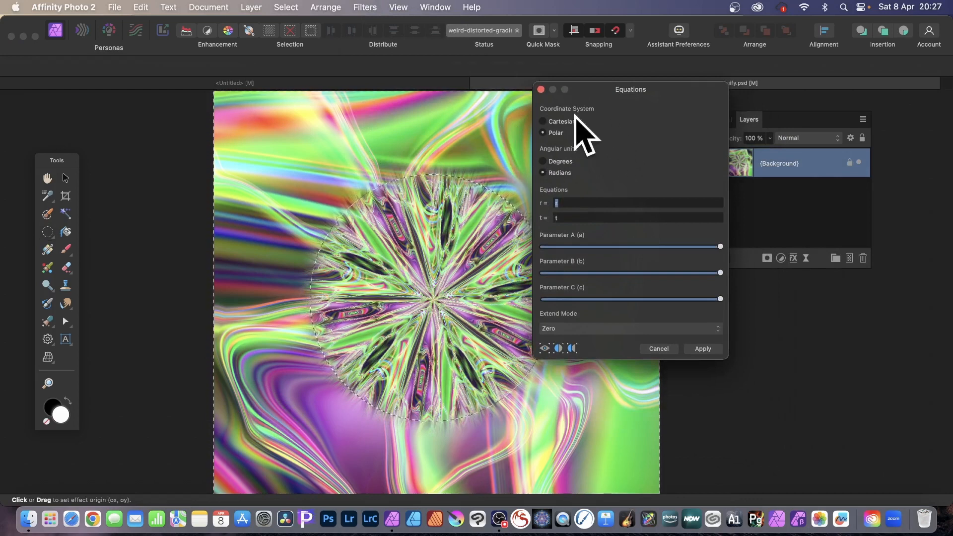
click(612, 329)
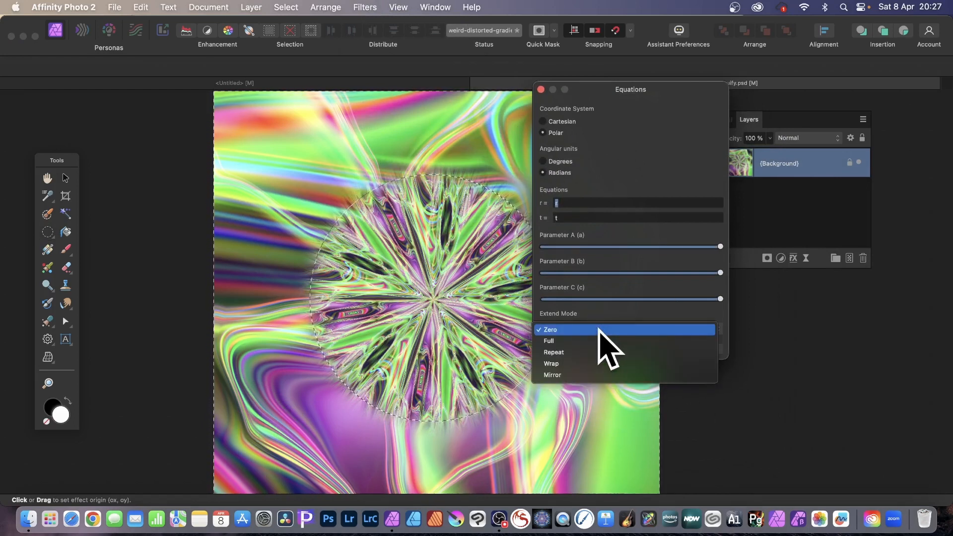
click(589, 376)
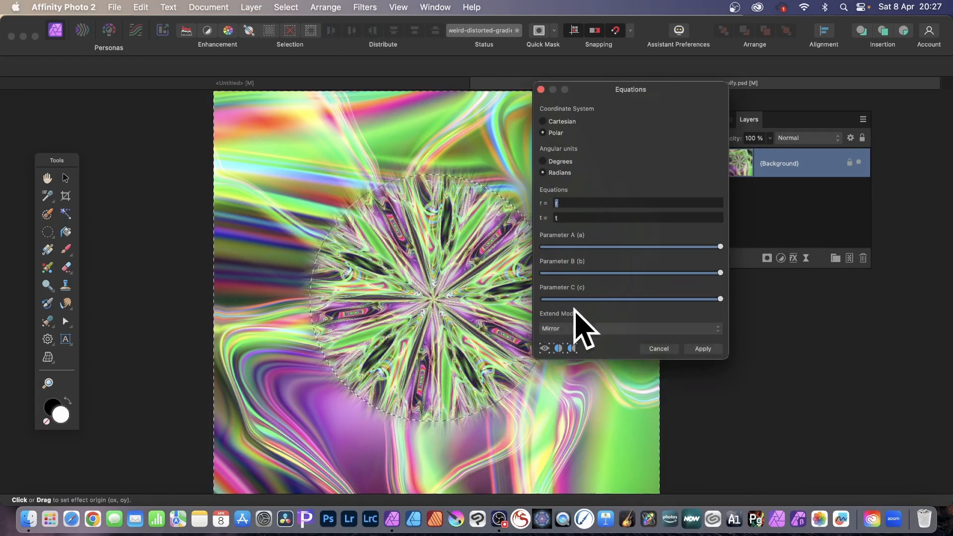
Set the t equation to t*20 and move the effect origin to the upper-left edge of the circle.
click(567, 217)
text(*20)
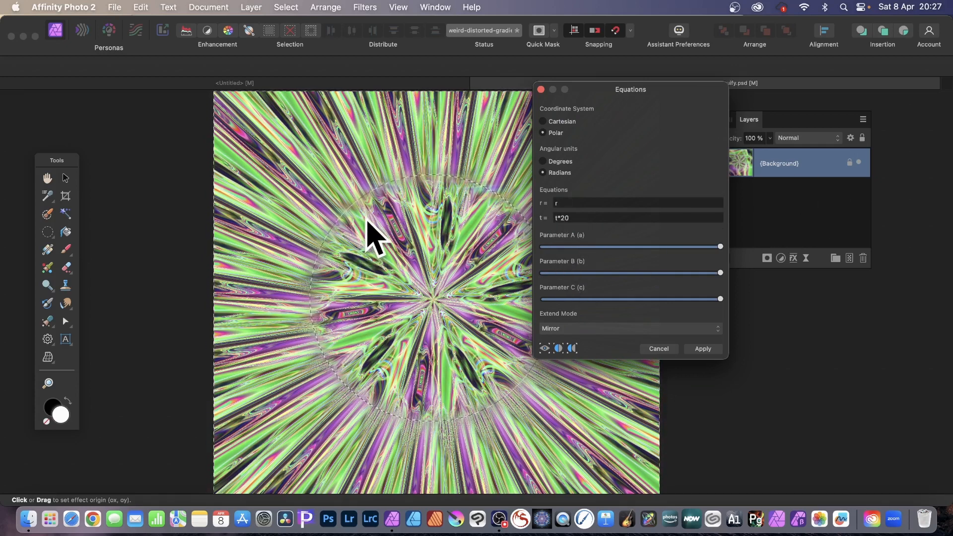
mouse_move(346, 217)
mouse_down()
mouse_move(334, 202)
mouse_move(344, 204)
mouse_up()
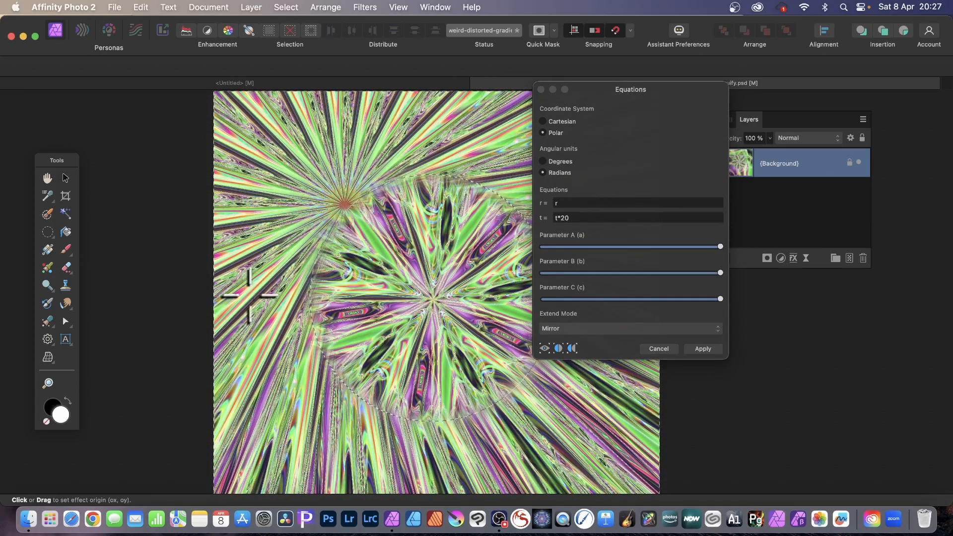
Change the t equation to t*6.
click(622, 217)
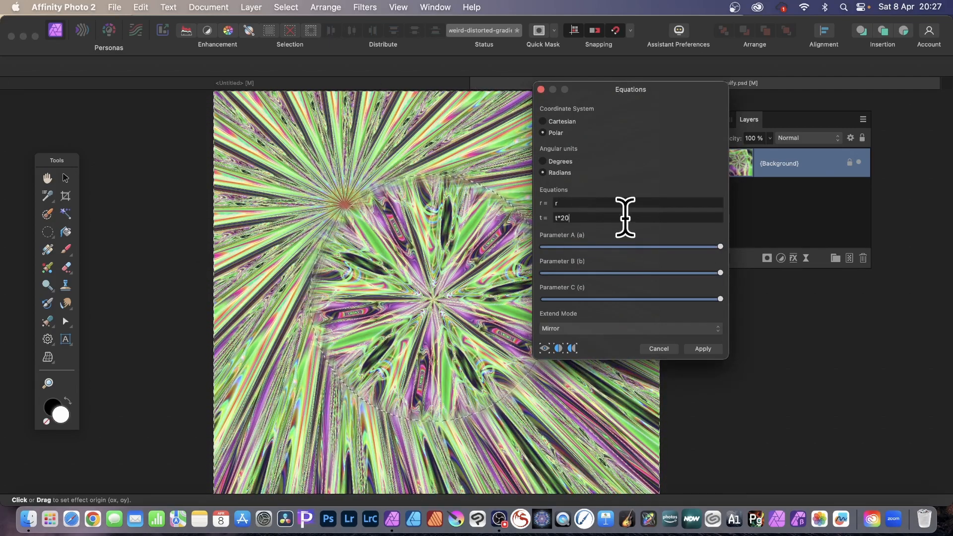
key(BackSpace)
key(BackSpace)
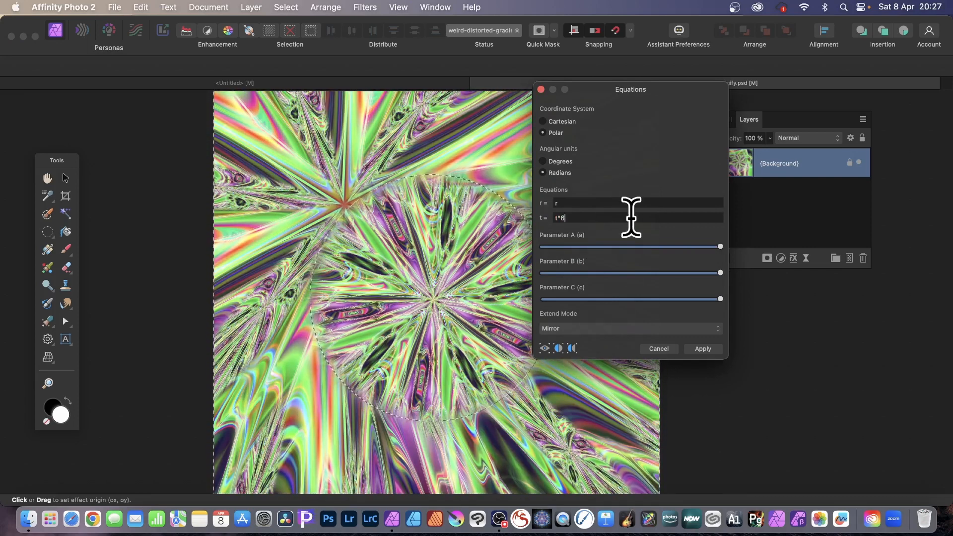
Try the r equation r*2, then change it to r*0.5.
click(570, 202)
text(*)
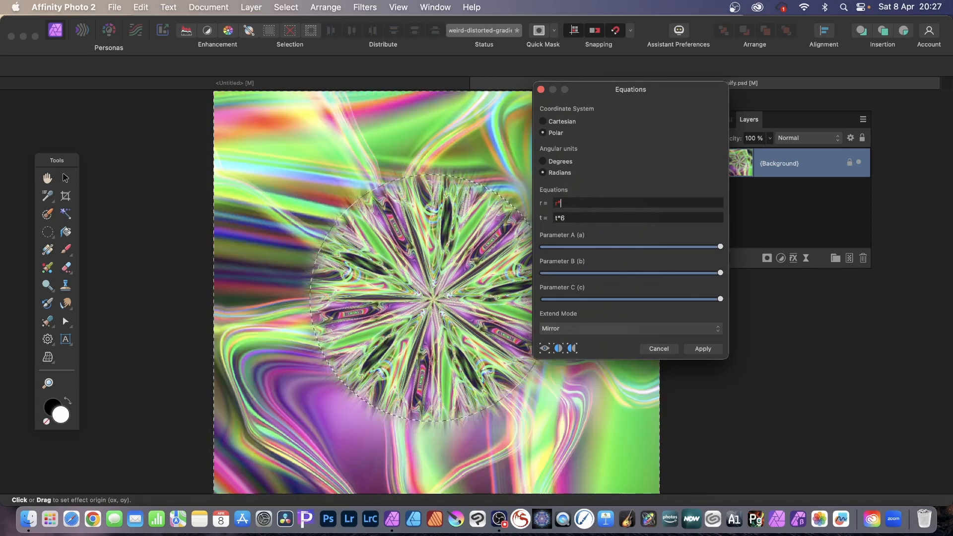
text(2)
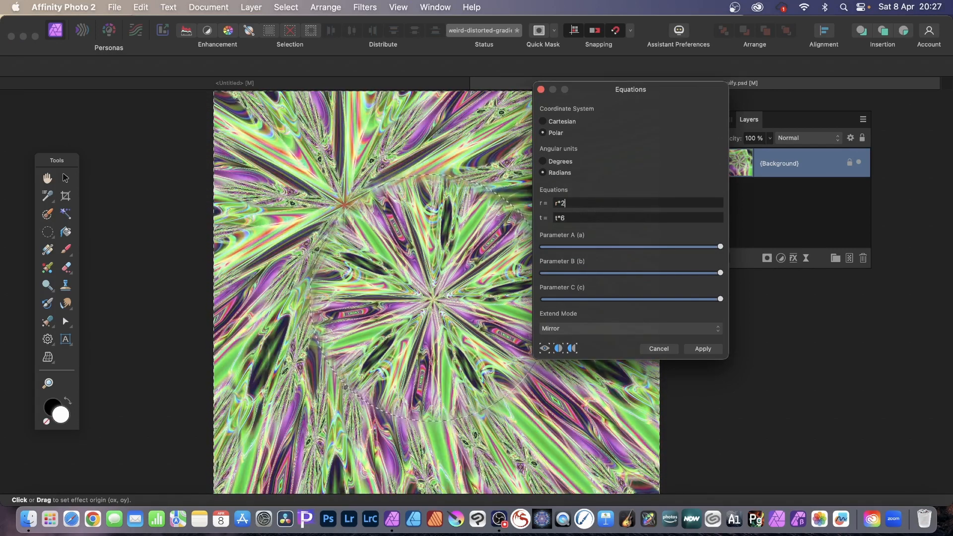
key(BackSpace)
key(BackSpace)
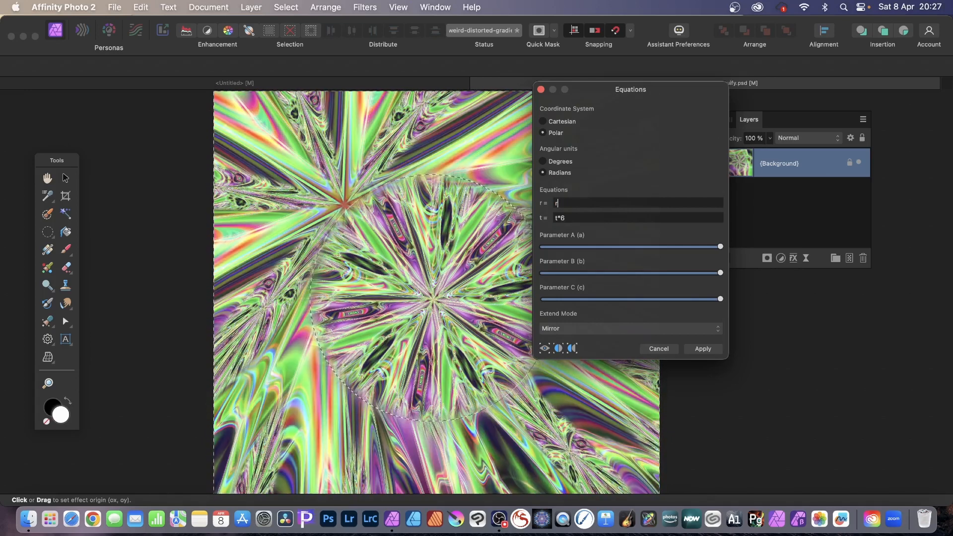
text(*0.5)
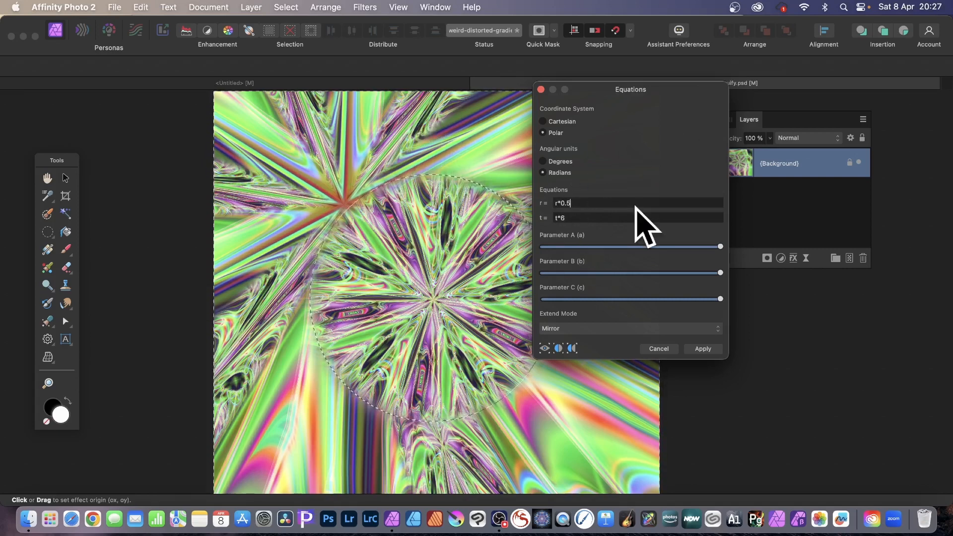
Try the Zero extend mode, then set the extend mode to Full.
click(572, 328)
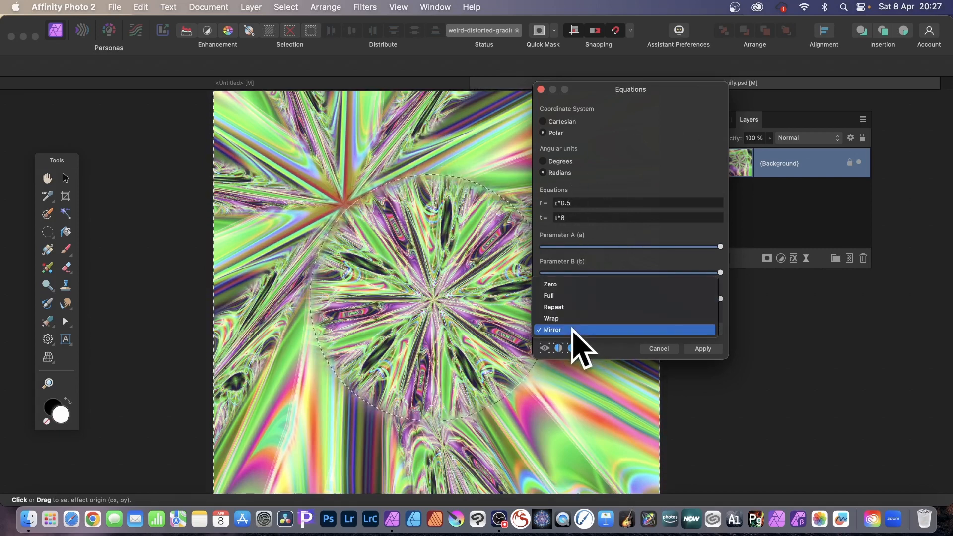
click(576, 285)
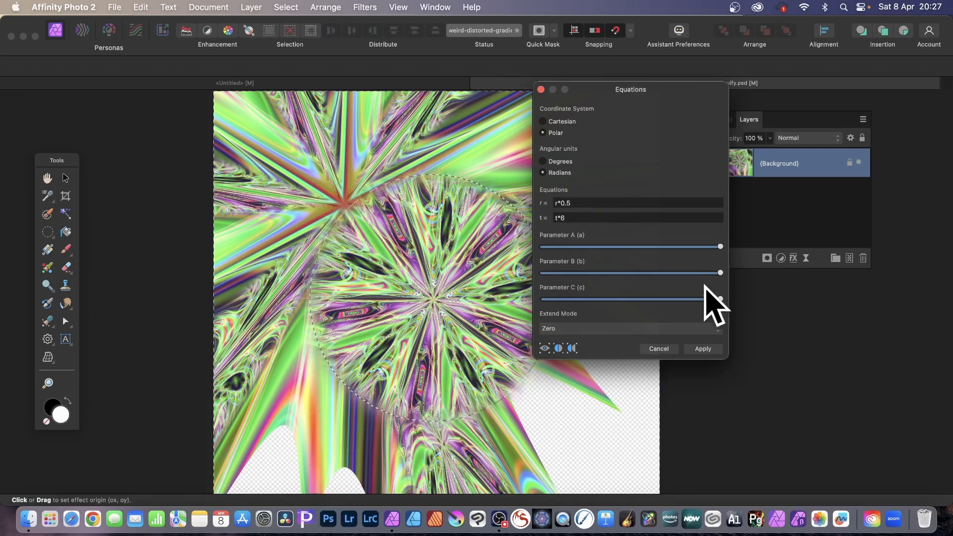
click(600, 329)
click(600, 342)
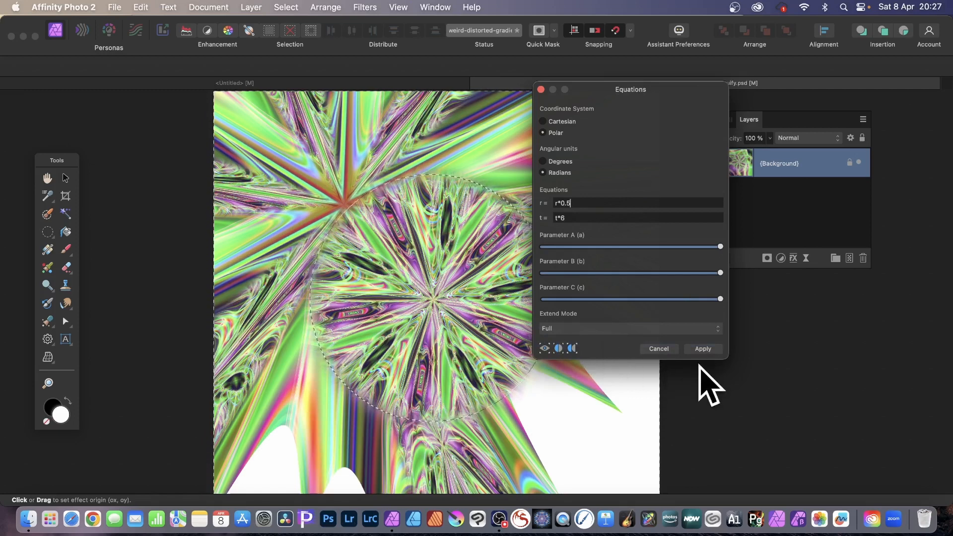
Discard the Equations distortion outside the circle and invert the selection back to the circle.
key(Return)
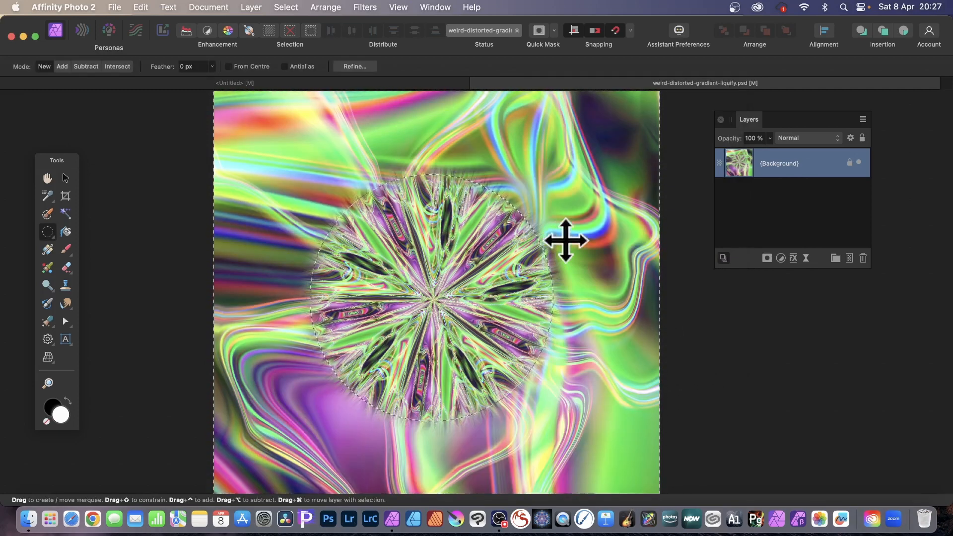
click(285, 7)
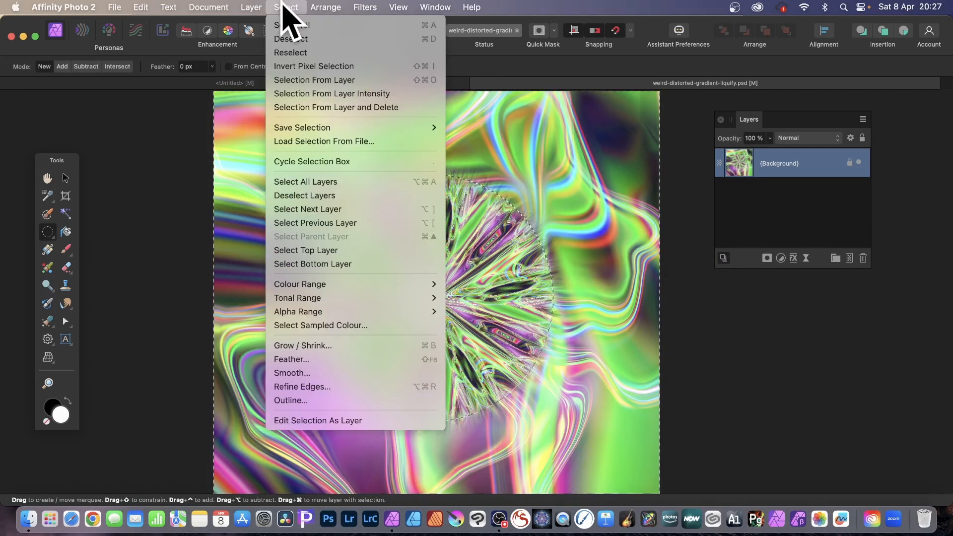
click(290, 66)
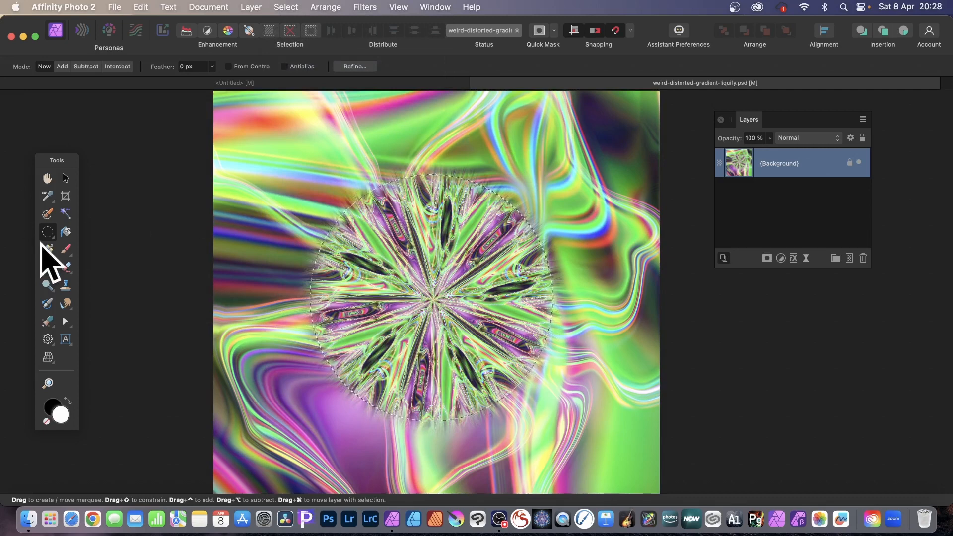
Replace the current selection with a new elliptical marquee circle overlapping the starburst's upper-left part.
click(50, 233)
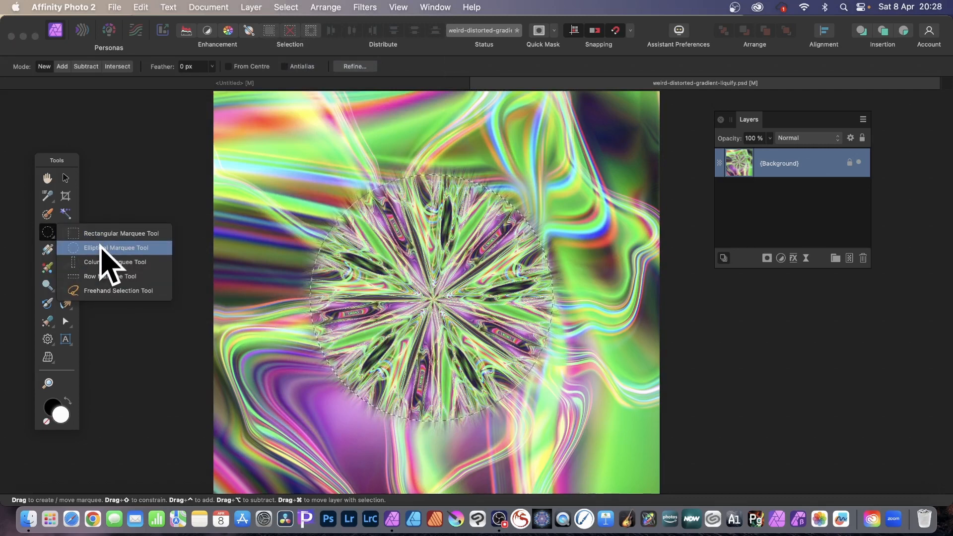
click(101, 247)
drag(450, 267, 338, 166)
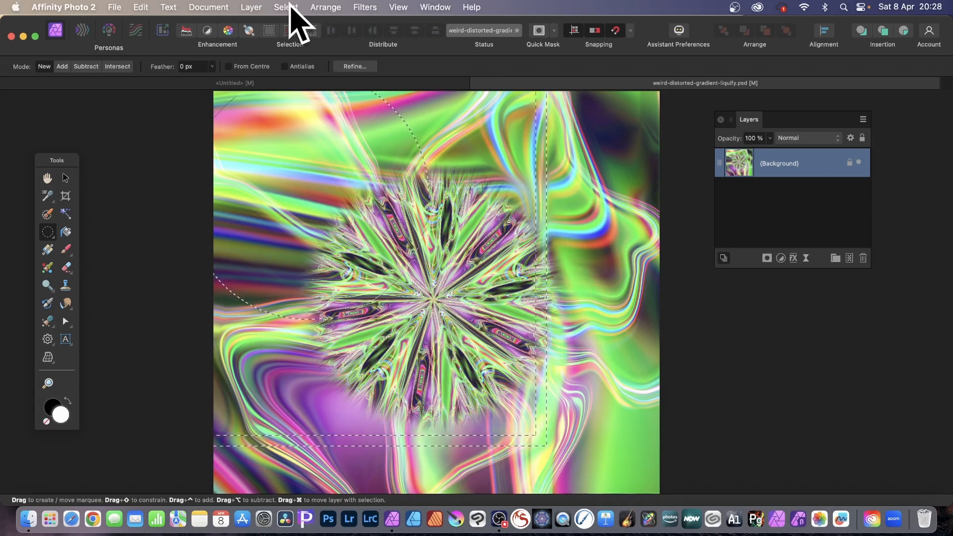
click(286, 7)
key(super+d)
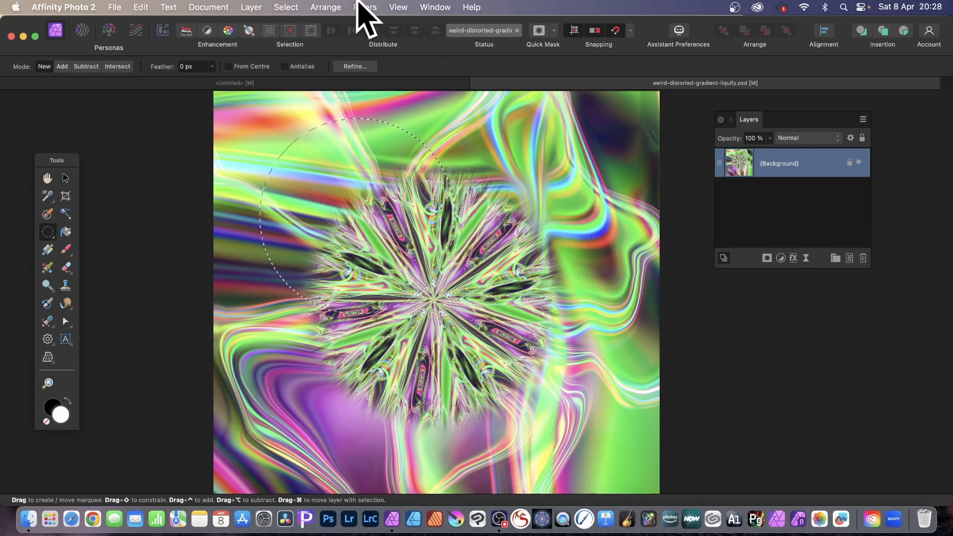
Try repeating the last Equations filter on the new circular selection.
click(367, 8)
click(372, 25)
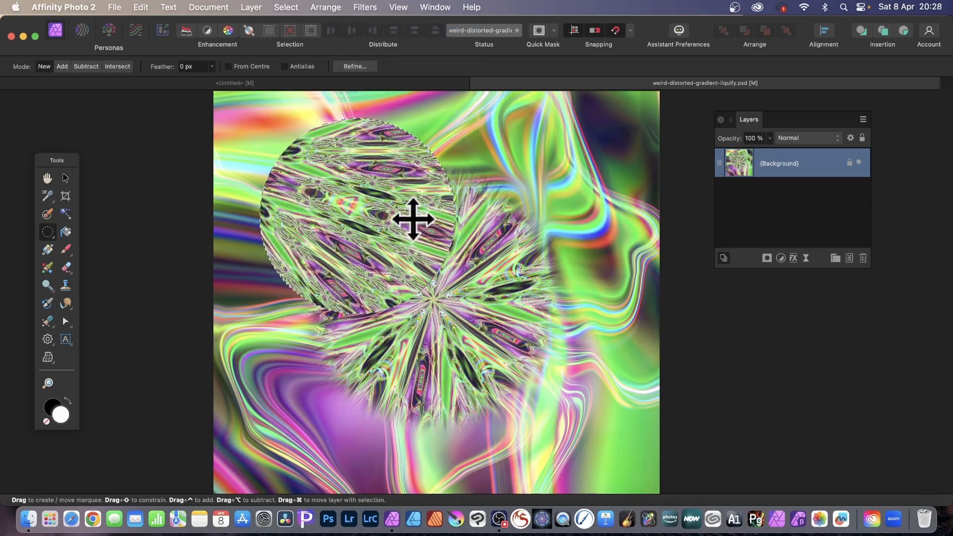
Start a new Equations distortion on the circular selection with polar coordinates and the Mirror extend mode.
click(369, 6)
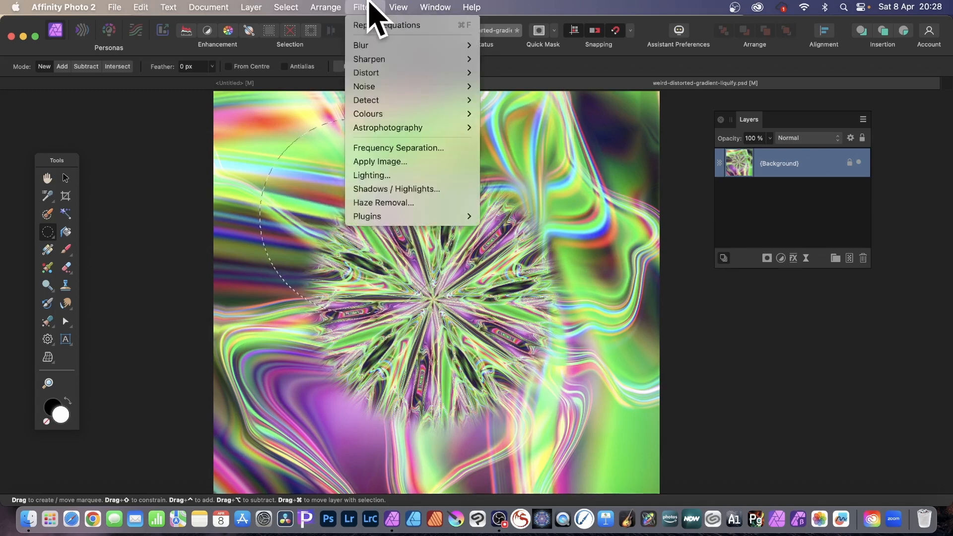
mouse_move(375, 74)
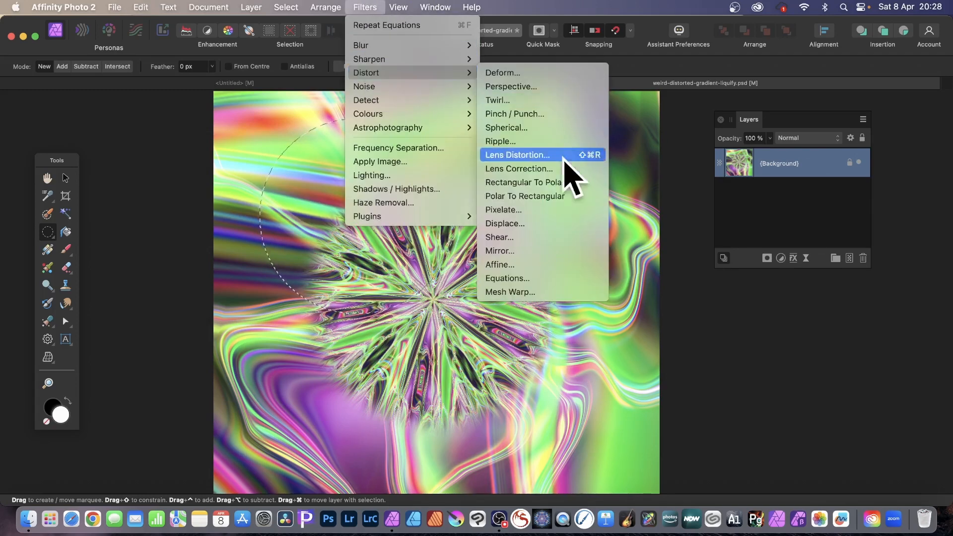
click(519, 280)
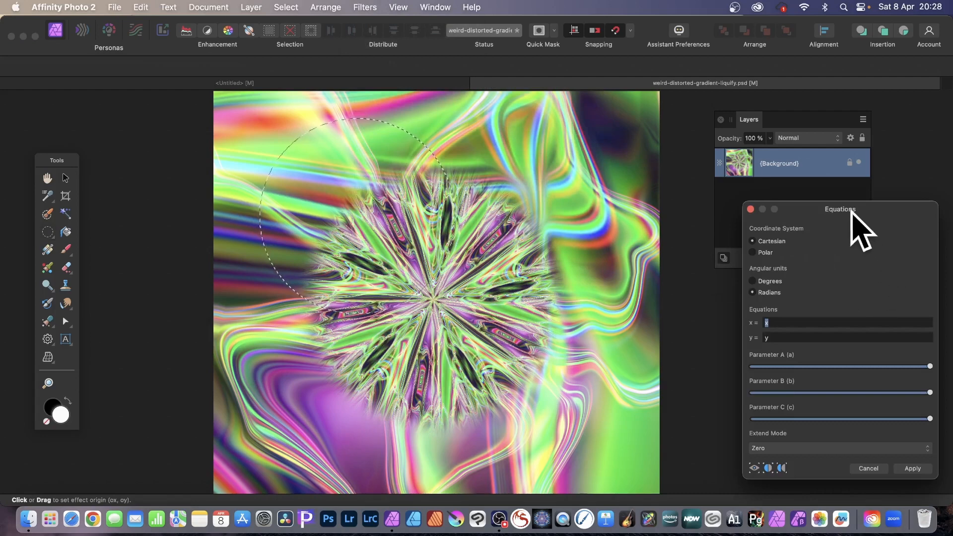
drag(851, 211, 566, 107)
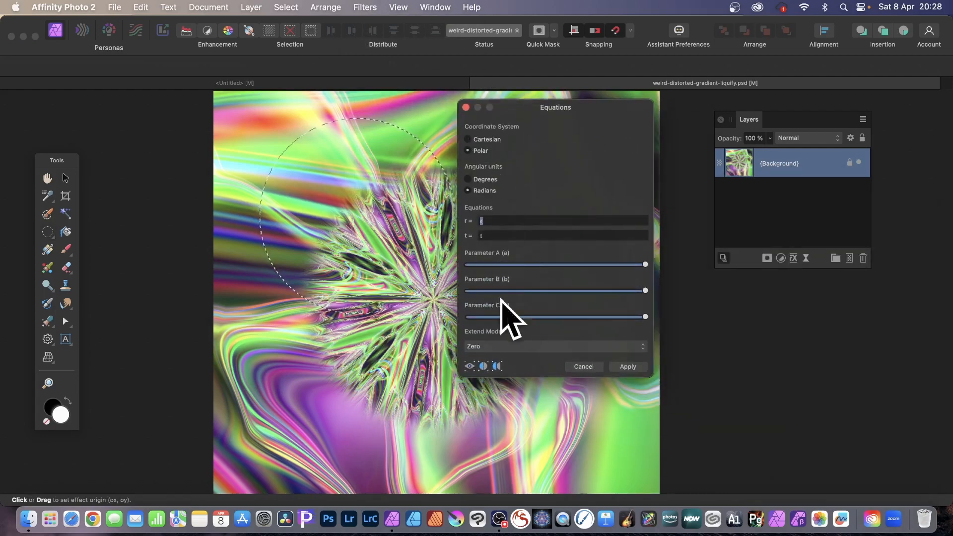
click(482, 347)
click(491, 394)
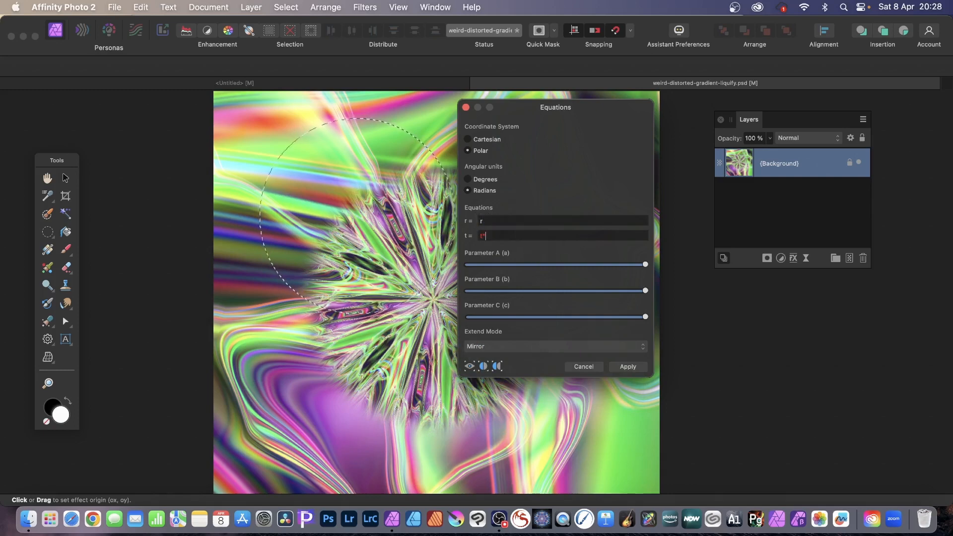
Complete the angle equation as t*5, set the effect origin inside the circle's lower right part, and apply the Equations distortion.
click(408, 252)
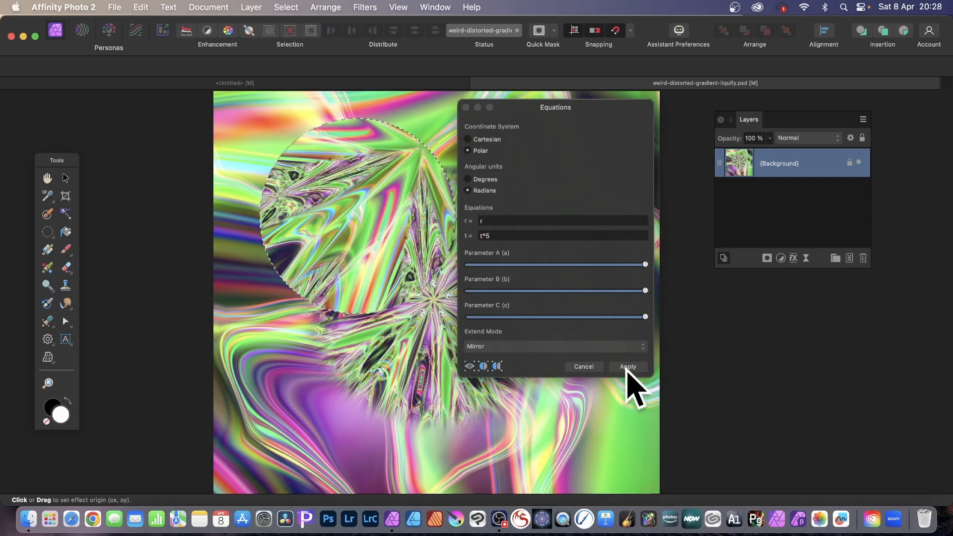
click(629, 366)
scroll(341, 173, left, 3)
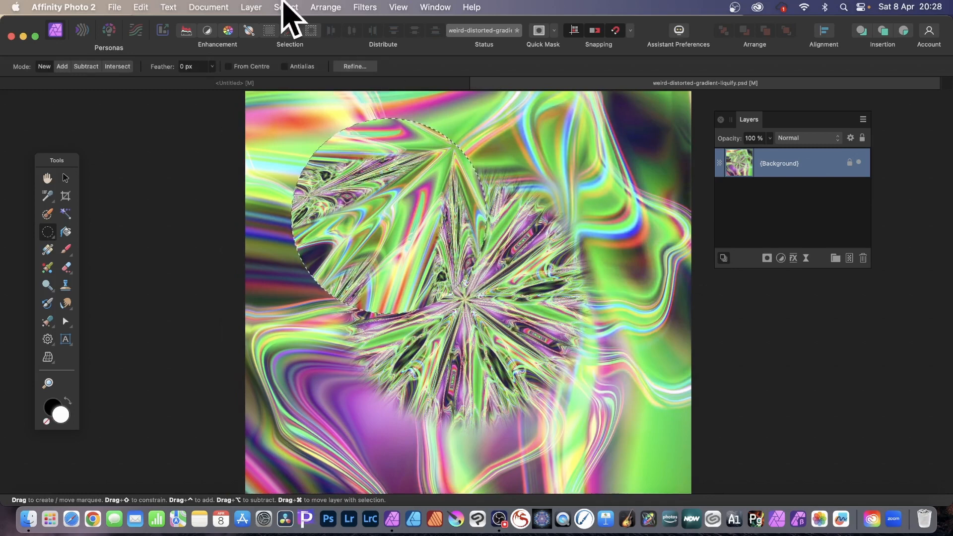
click(285, 6)
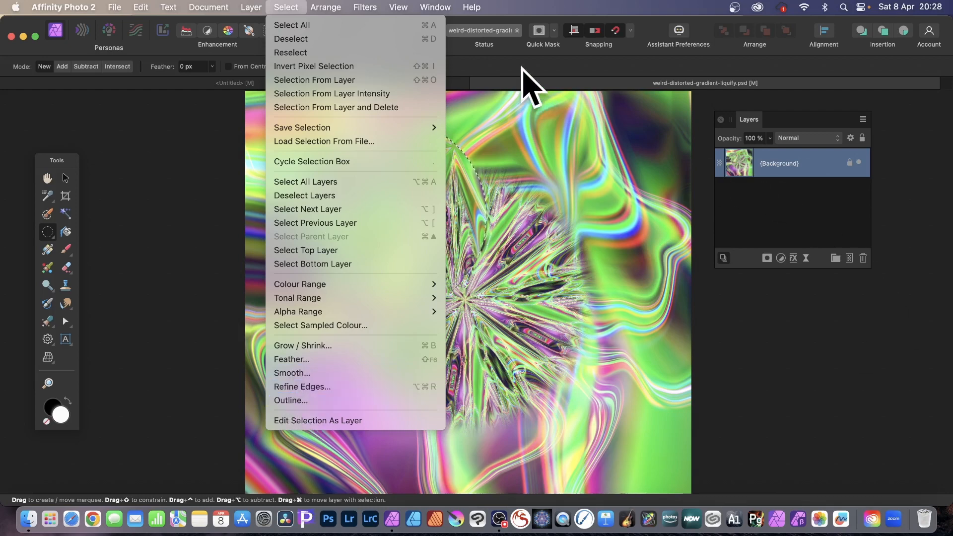
click(525, 85)
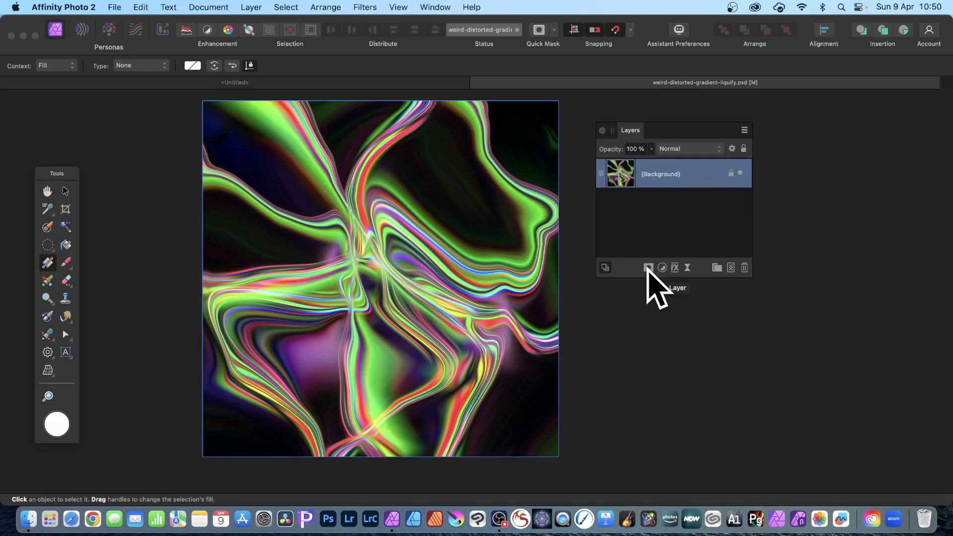
Add a mask to the background layer and fill it with a linear gradient fading diagonally from upper left to lower right.
click(648, 269)
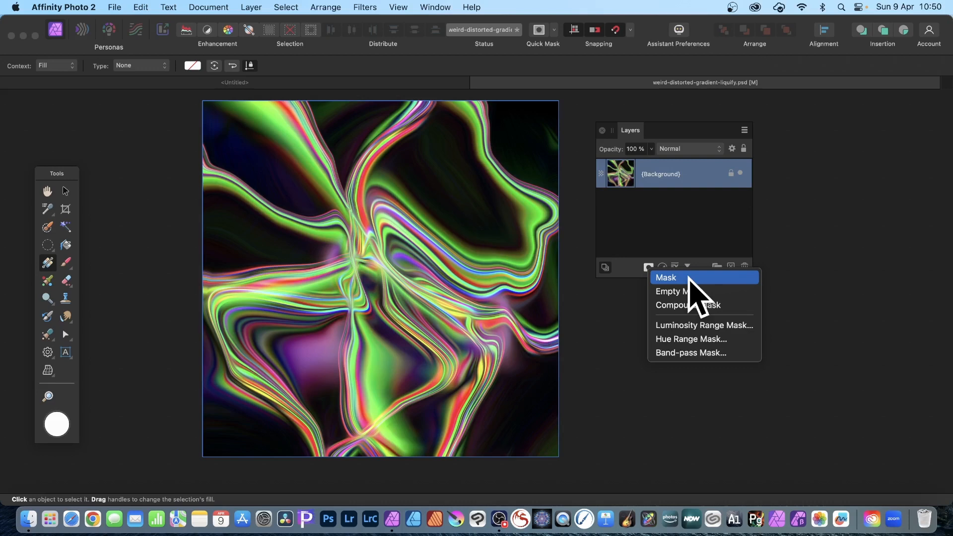
click(690, 279)
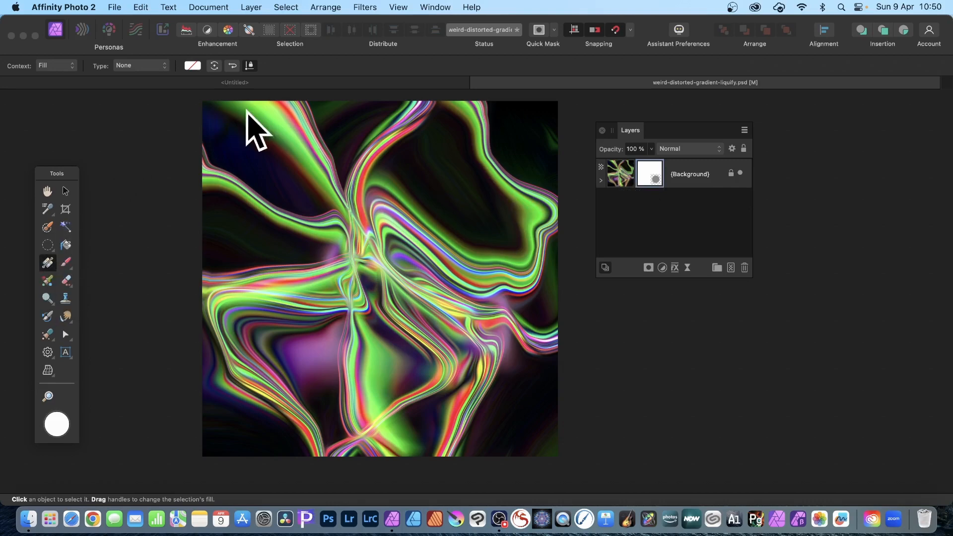
drag(246, 113, 522, 329)
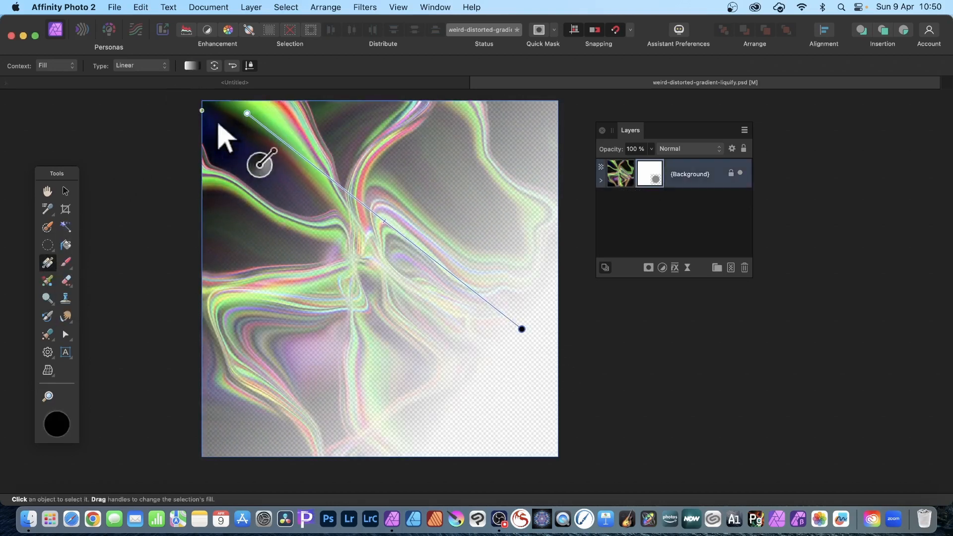
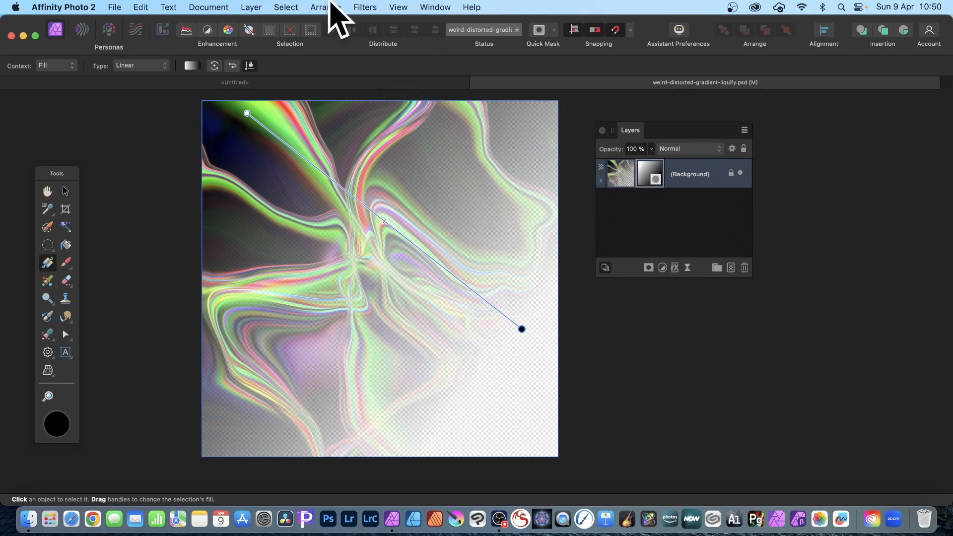
Start an Equations distortion on the gradient mask with the x equation x*10 and the Mirror extend mode.
click(366, 7)
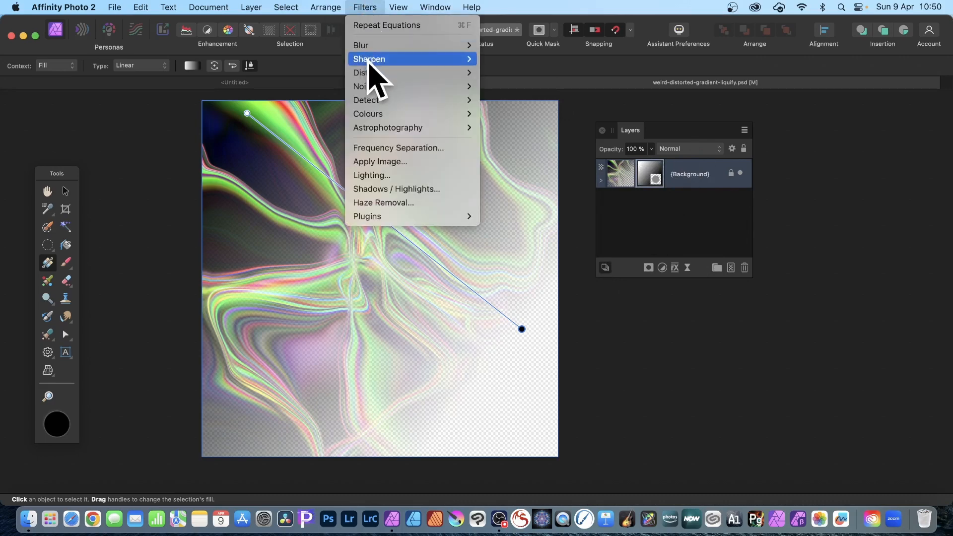
mouse_move(373, 74)
click(525, 279)
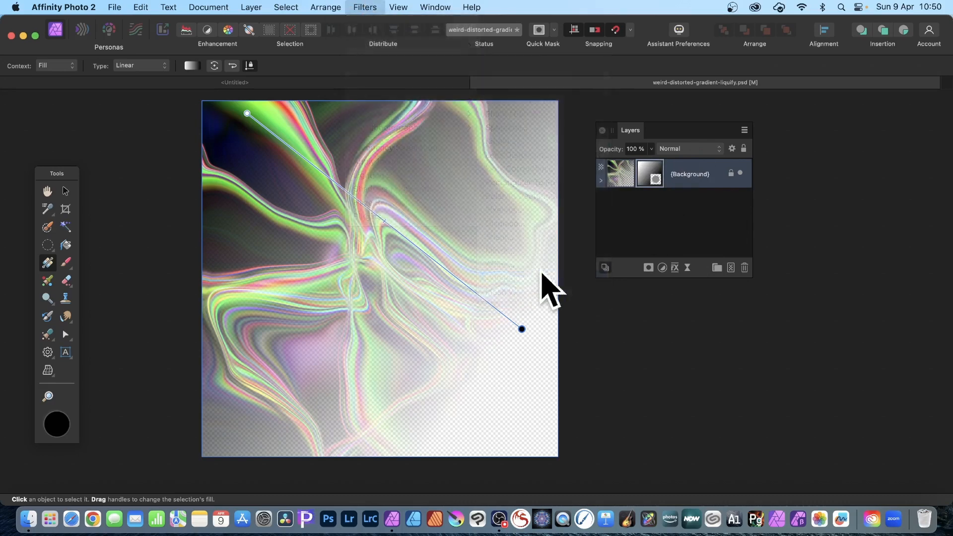
drag(830, 213, 488, 131)
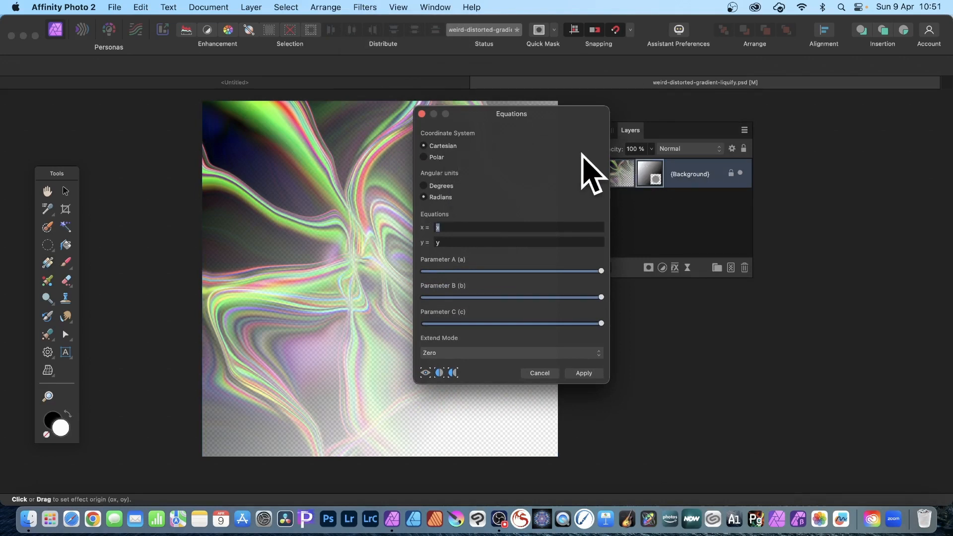
click(440, 228)
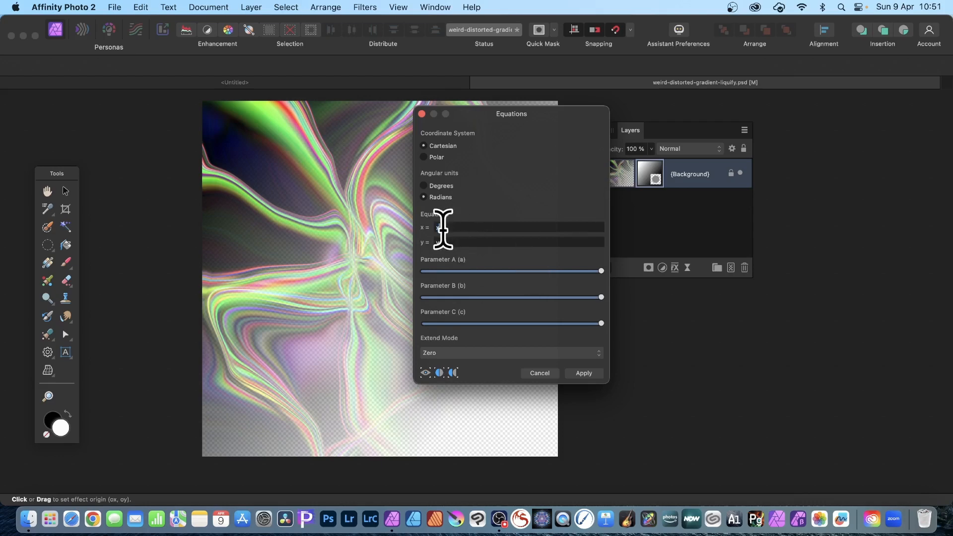
text(*)
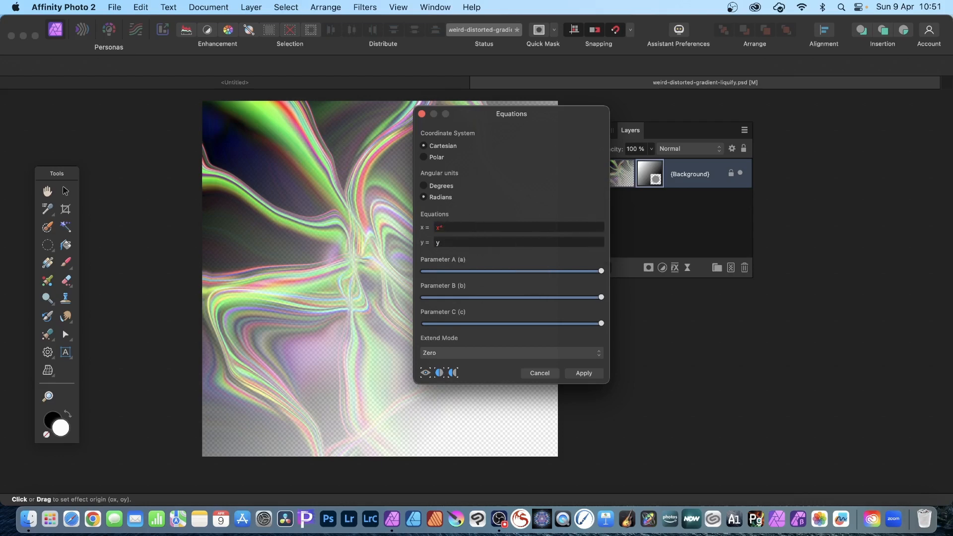
text(10)
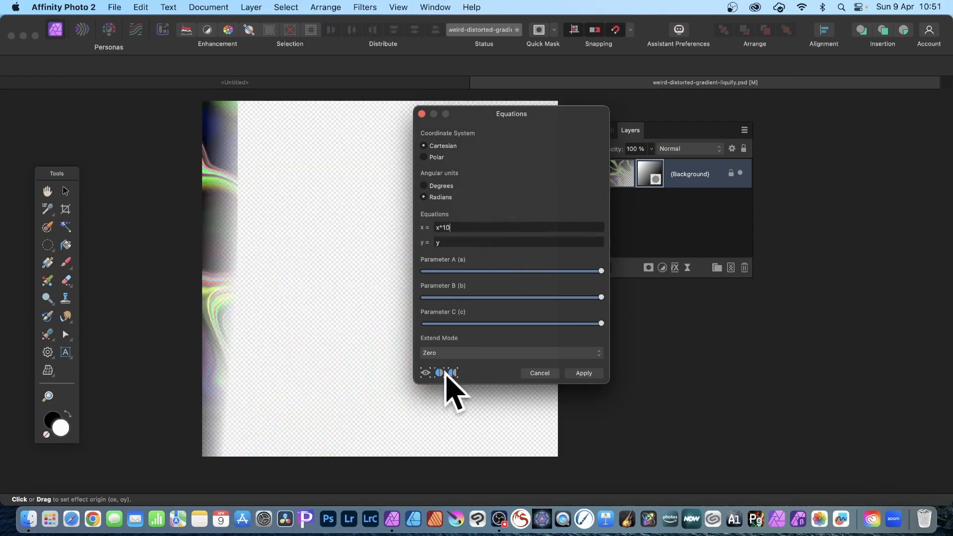
click(447, 352)
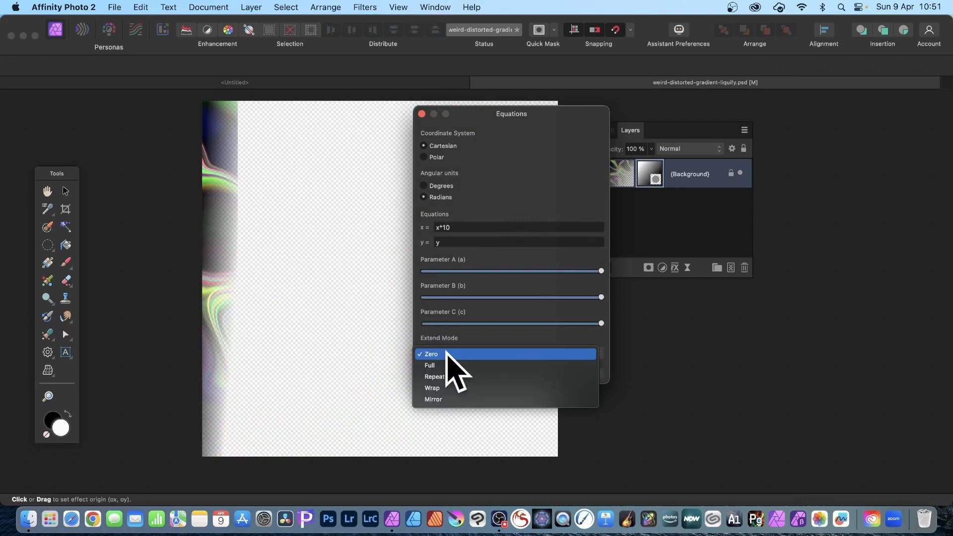
click(439, 399)
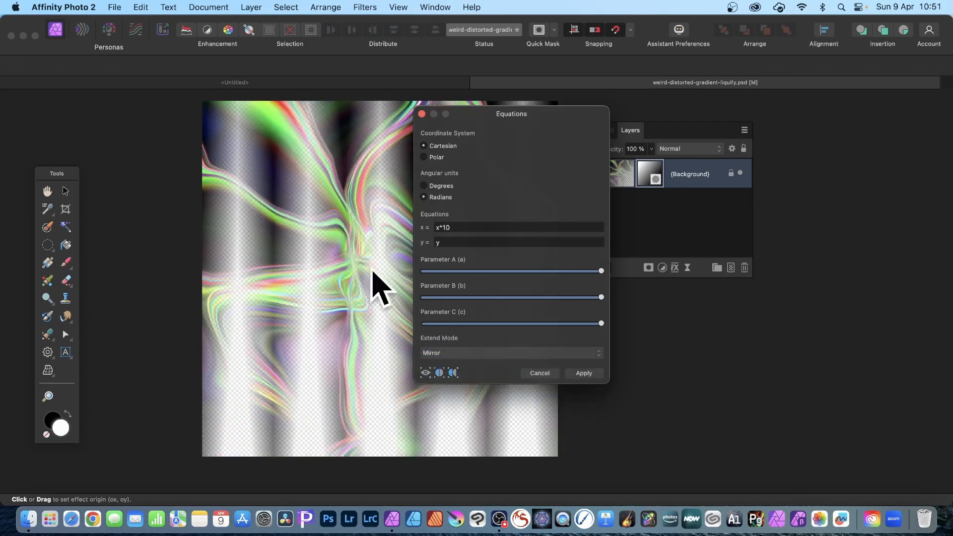
Set the y equation to y*10 and apply the Equations distortion to the mask.
drag(501, 109, 623, 107)
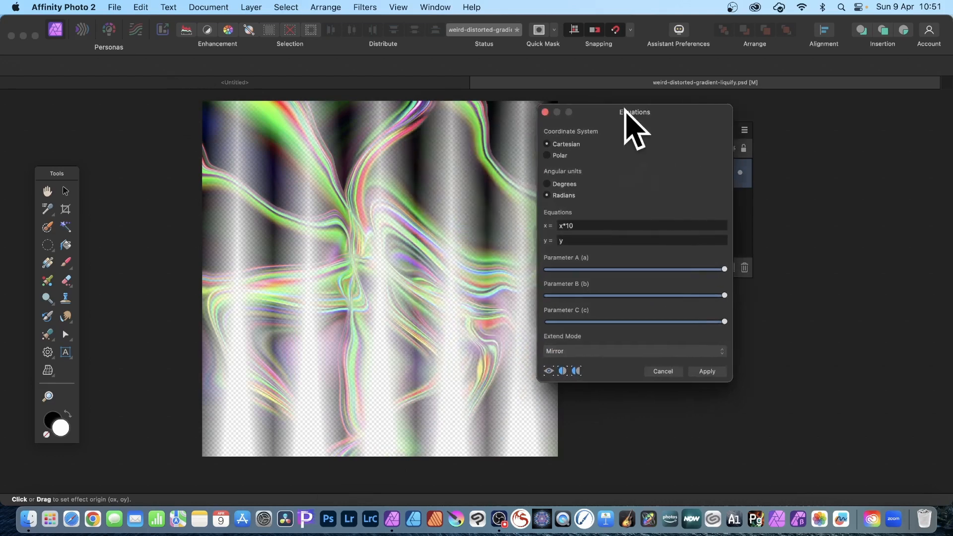
click(575, 241)
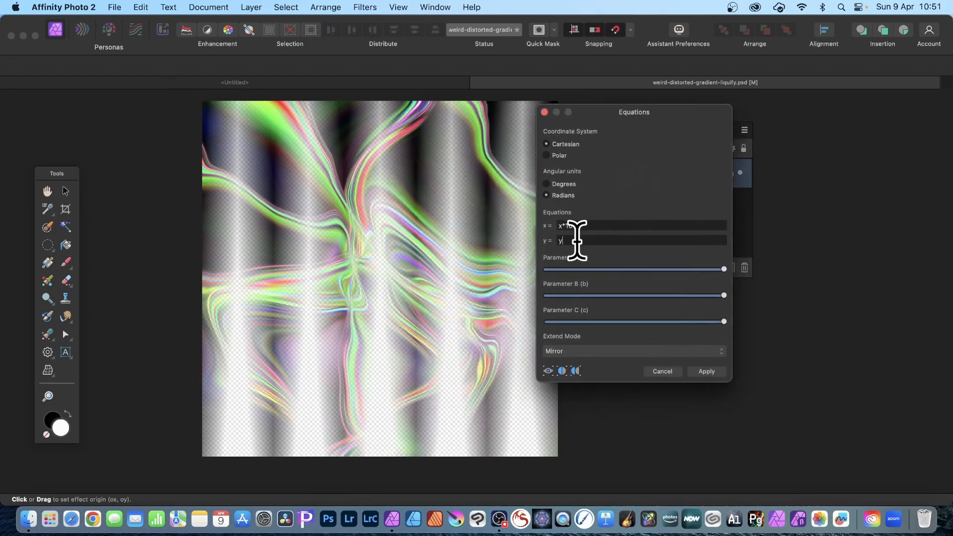
text(*)
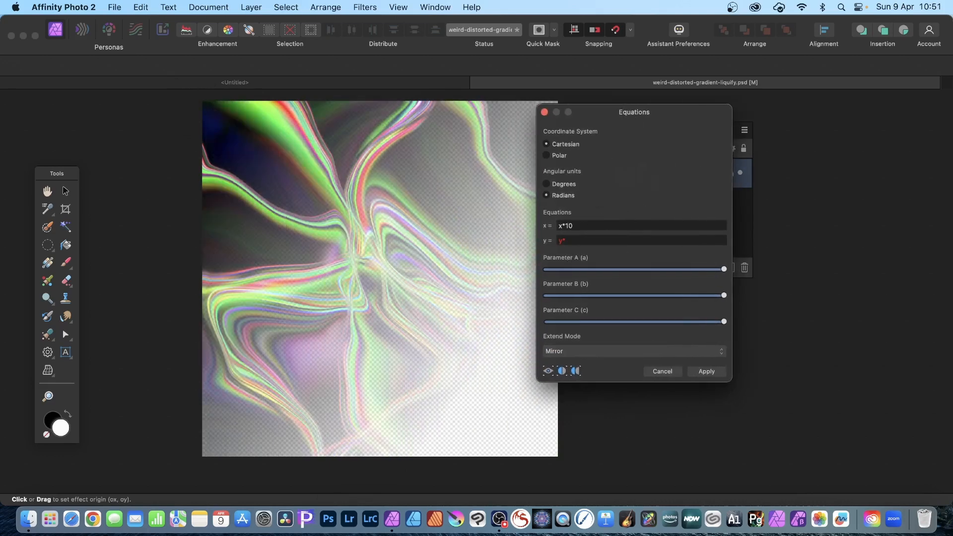
text(10)
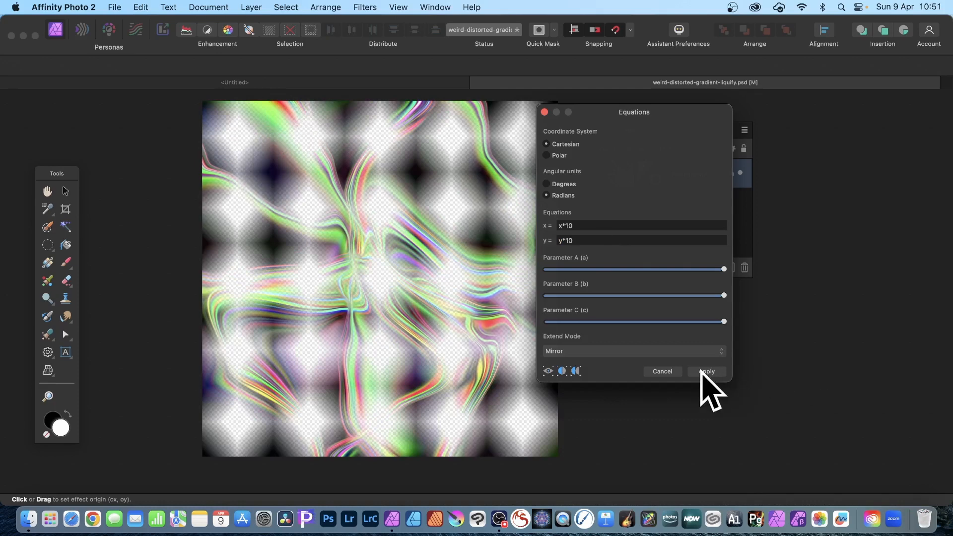
click(715, 372)
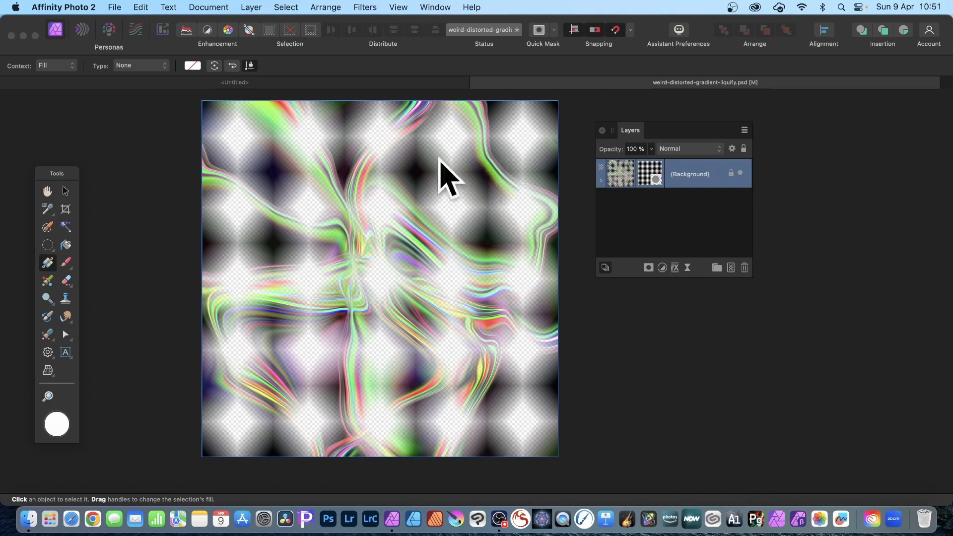
Duplicate the masked background layer and undo the accidental gradient drawn on the copy.
click(251, 7)
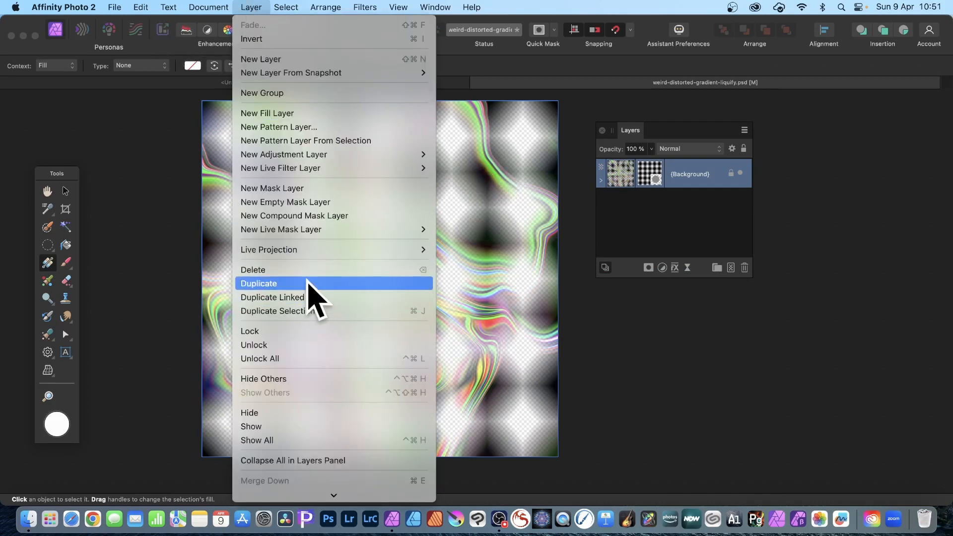
click(308, 283)
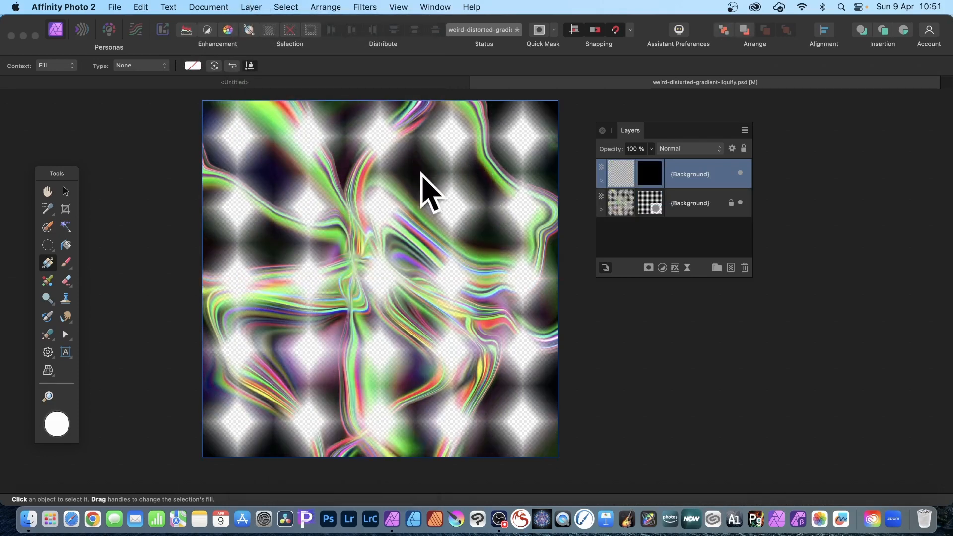
drag(420, 171, 412, 162)
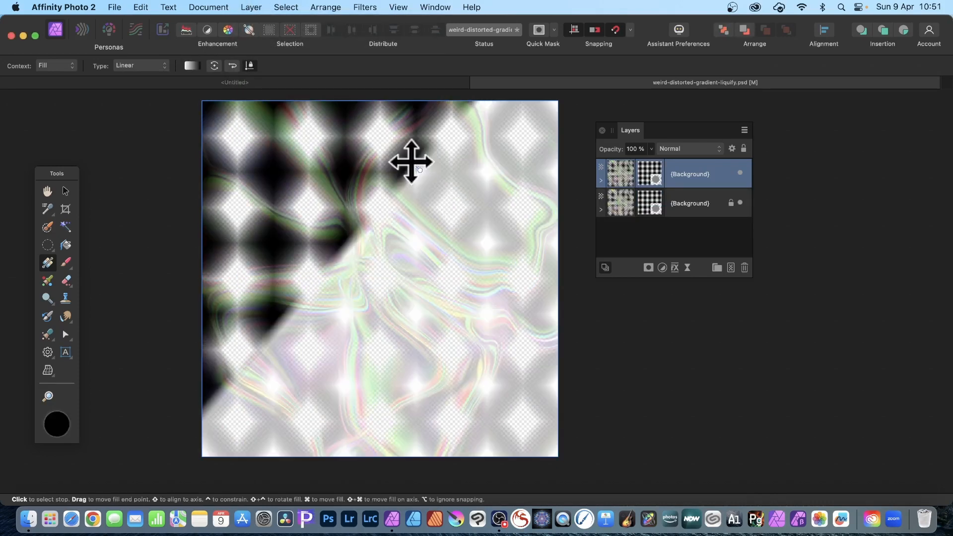
key(super+z)
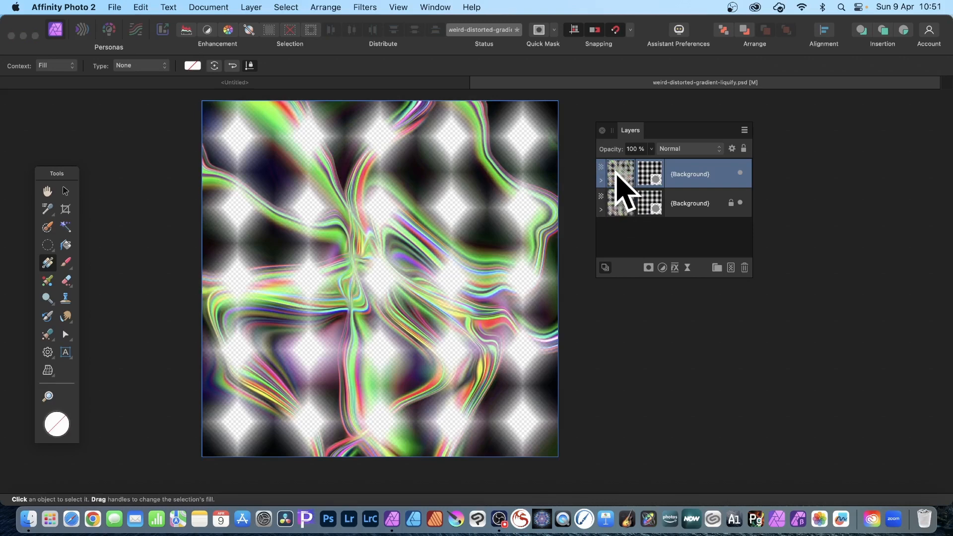
Offset the duplicate layer up and to the left, then rotate it slightly clockwise and enlarge it.
click(65, 191)
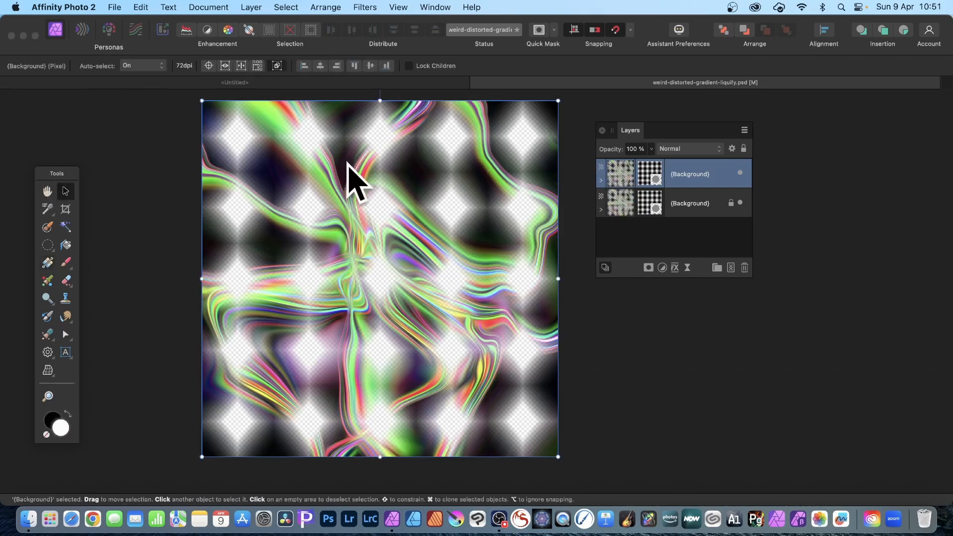
drag(346, 152, 325, 123)
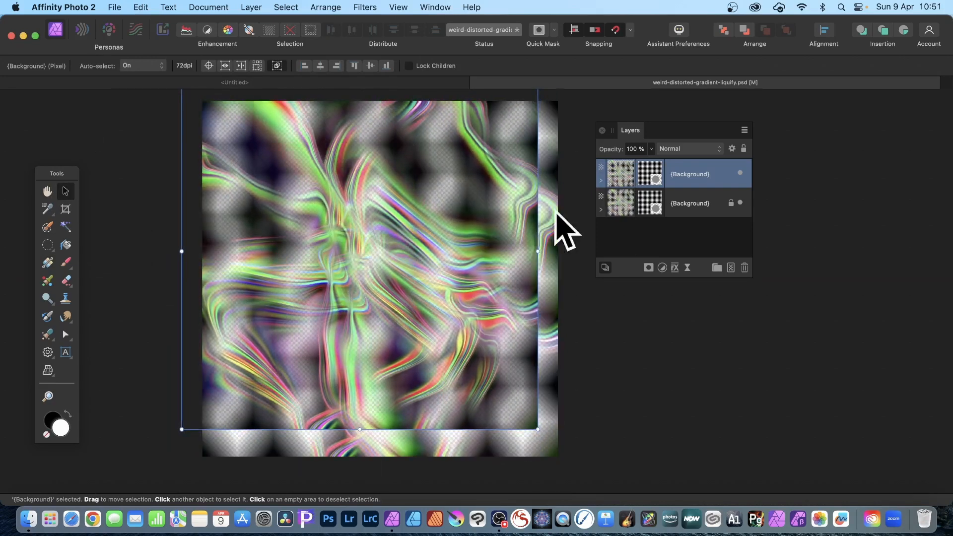
drag(542, 431, 476, 460)
drag(579, 137, 666, 102)
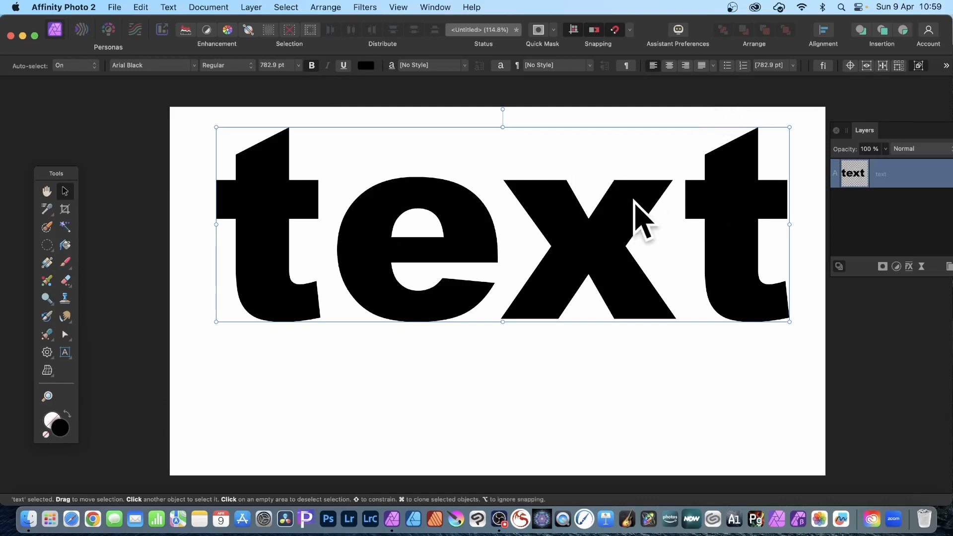
Try a copy of the text below the original, scaled down to 448 pt and rotated clockwise, and delete it.
mouse_move(634, 204)
mouse_down()
mouse_move(624, 197)
mouse_move(634, 201)
mouse_up()
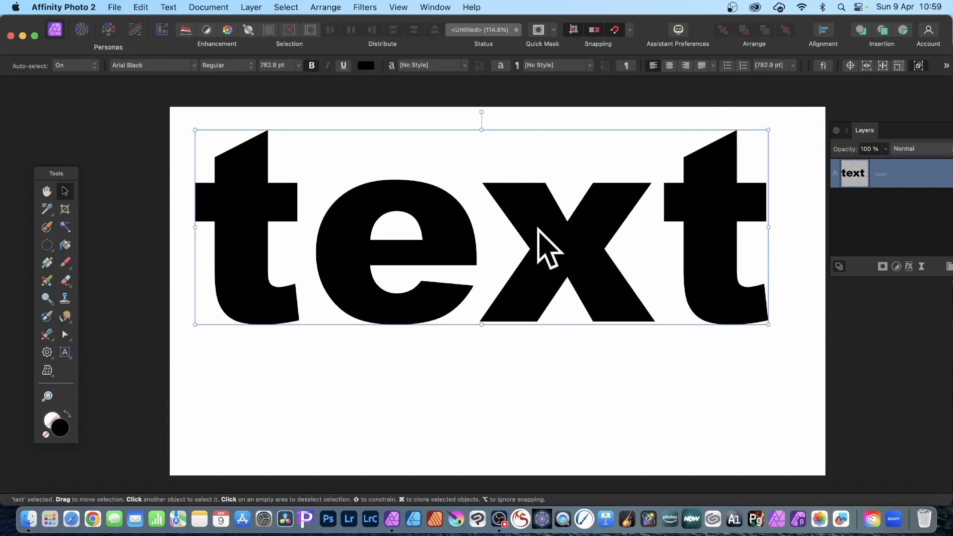
drag(539, 229, 544, 366)
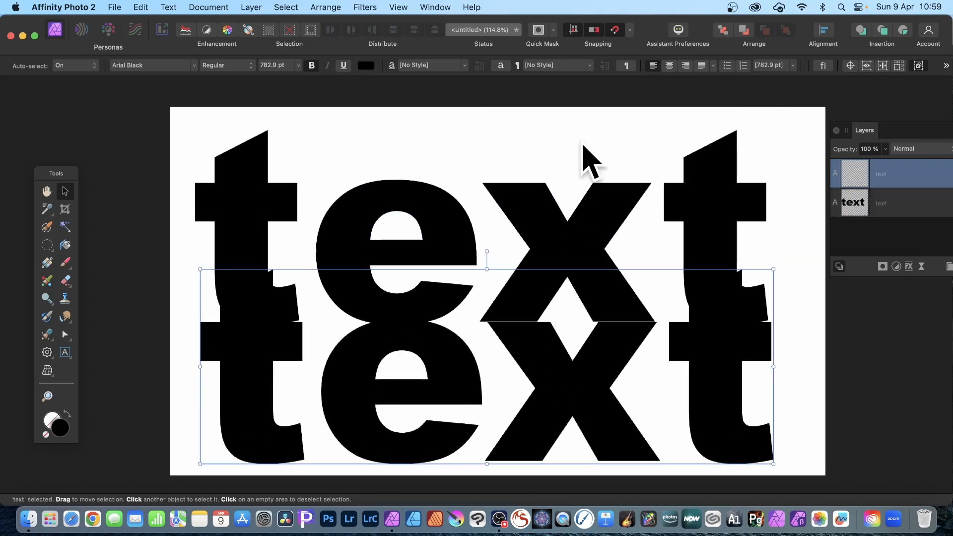
mouse_move(774, 464)
mouse_down()
mouse_move(521, 372)
mouse_move(528, 380)
mouse_up()
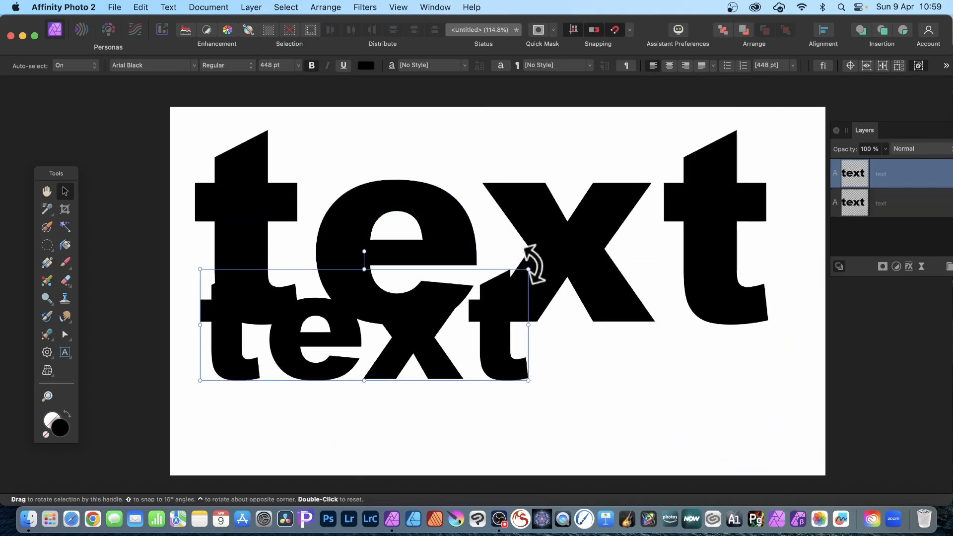
mouse_move(532, 260)
mouse_down()
mouse_move(537, 308)
mouse_move(489, 383)
mouse_move(554, 383)
mouse_up()
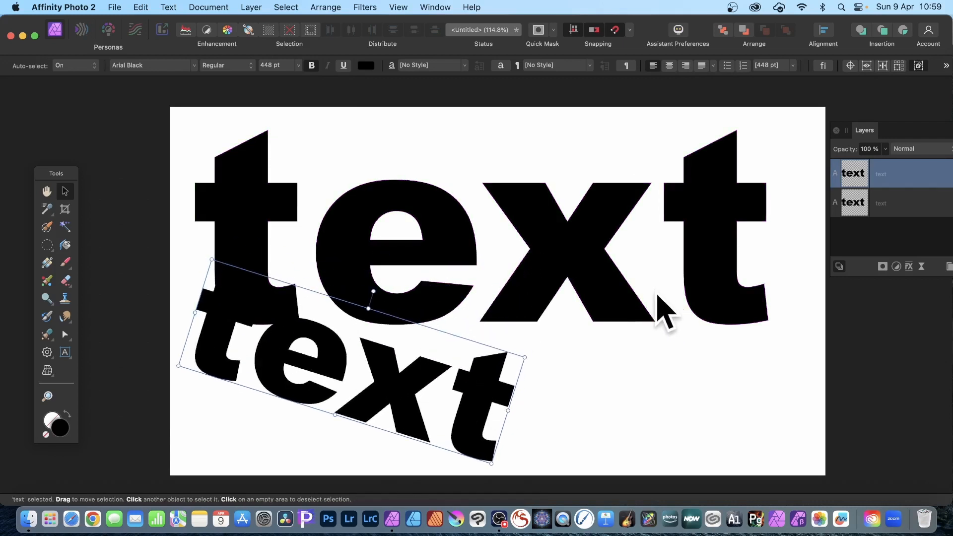
key(Delete)
Move the text toward the page's upper-left corner and stretch it down and to the right to fill most of the page.
drag(563, 242, 548, 229)
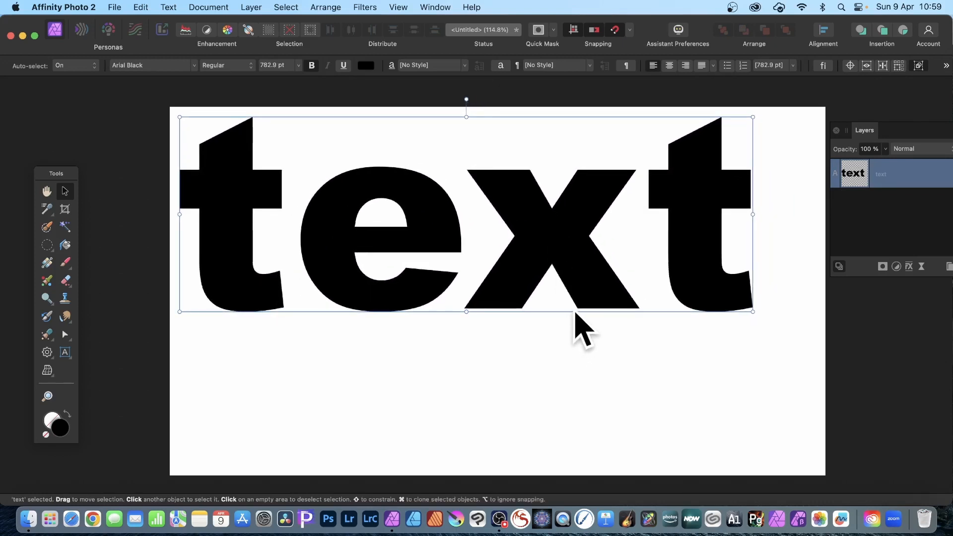
drag(466, 312, 469, 455)
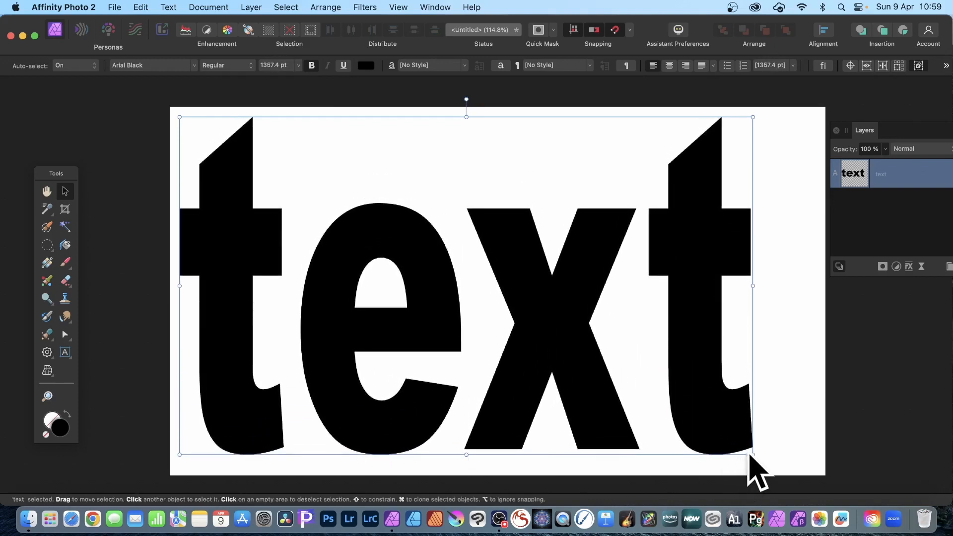
drag(753, 454, 812, 449)
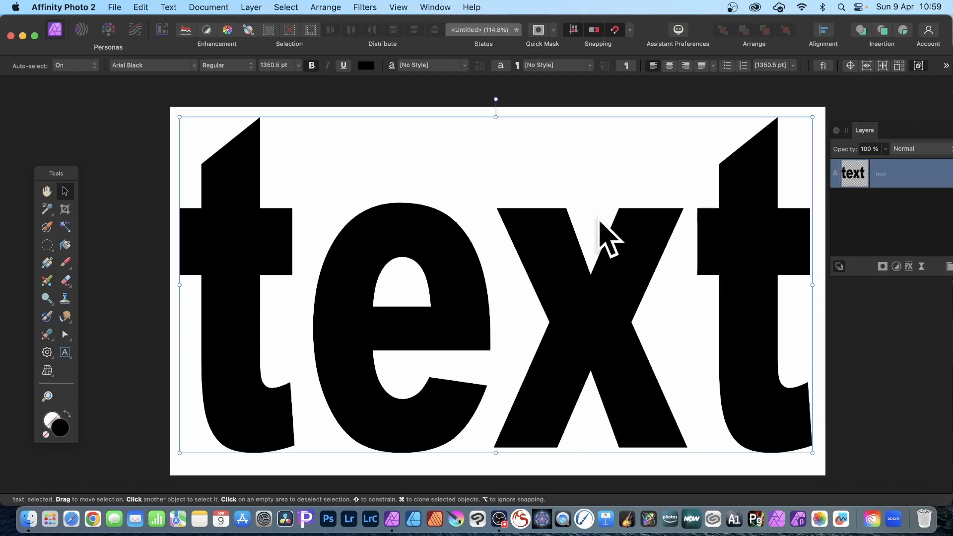
Start an Equations distortion on the text layer and set its x equation to x*5-300.
click(366, 8)
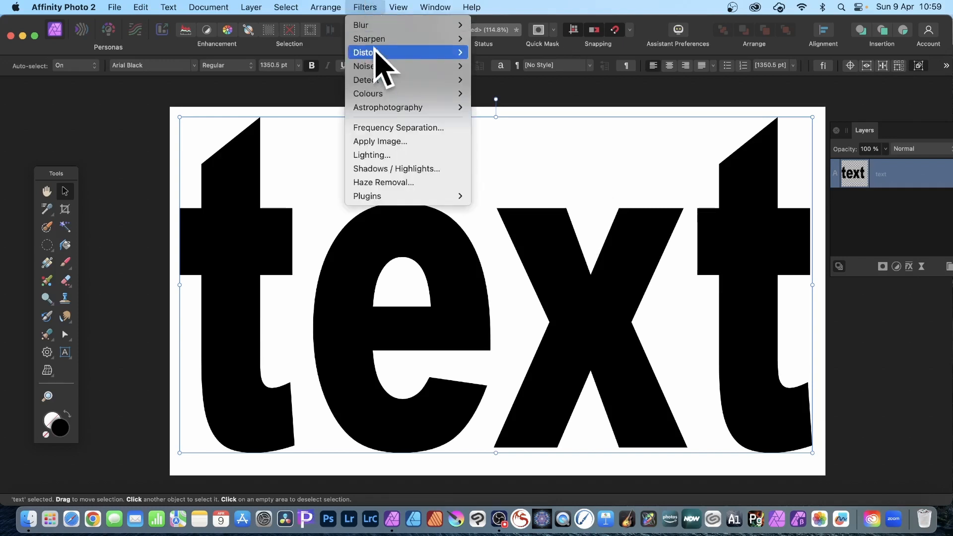
mouse_move(382, 65)
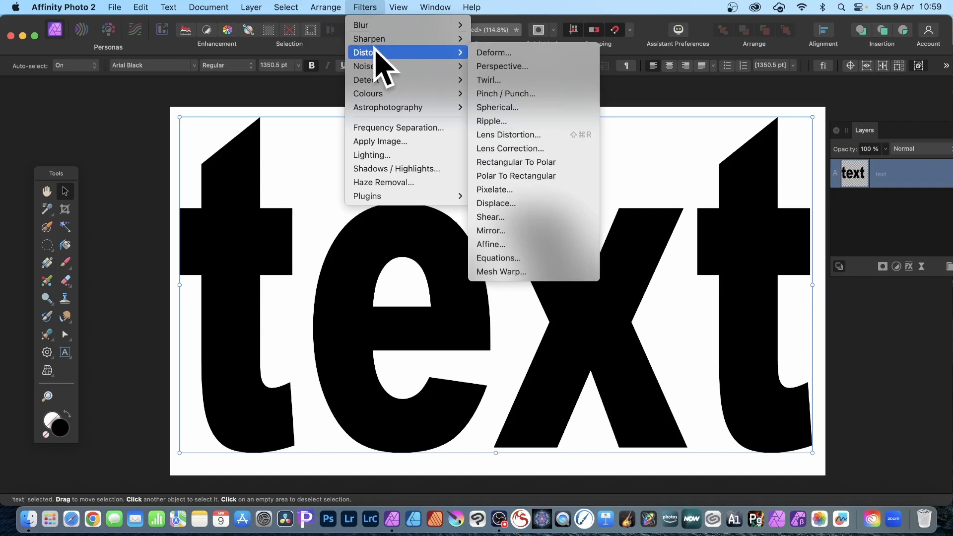
click(542, 259)
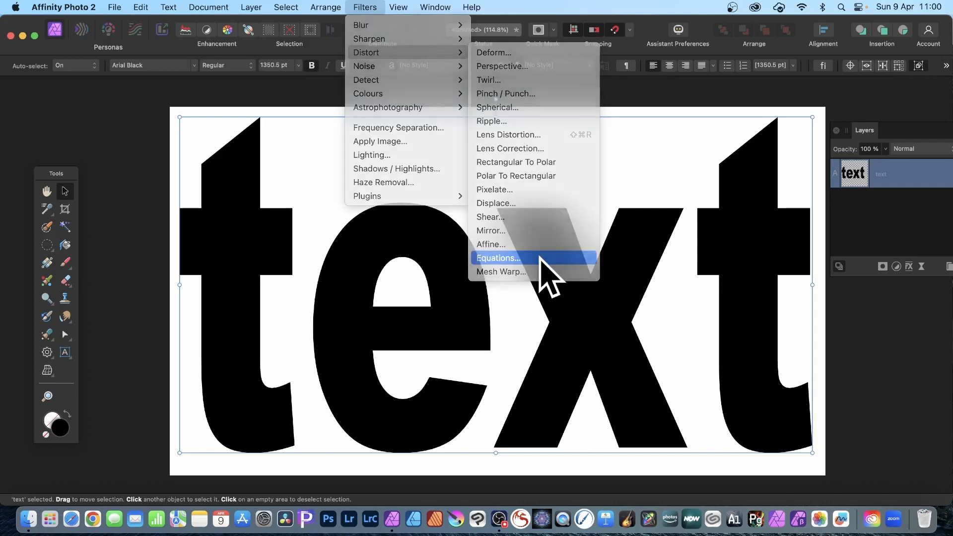
drag(852, 327, 641, 149)
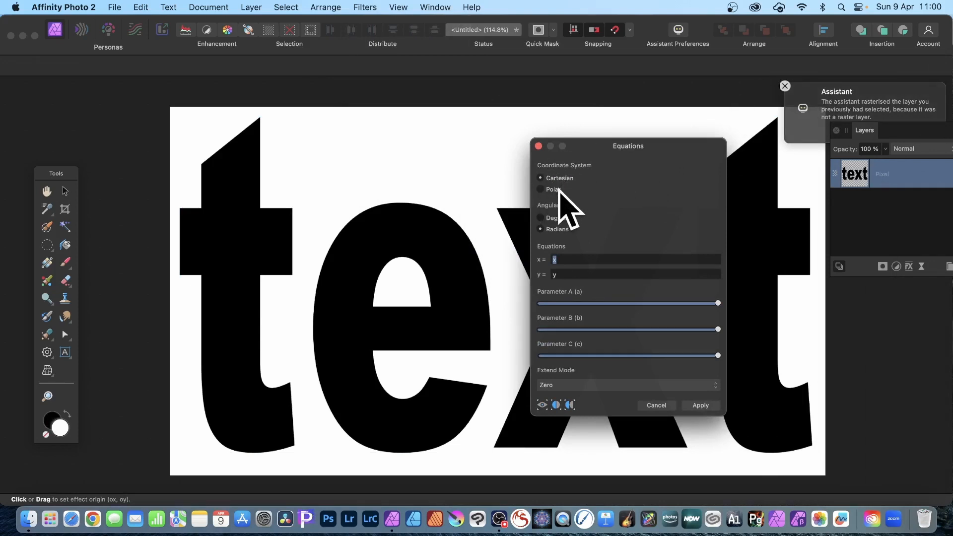
click(560, 260)
text(*5)
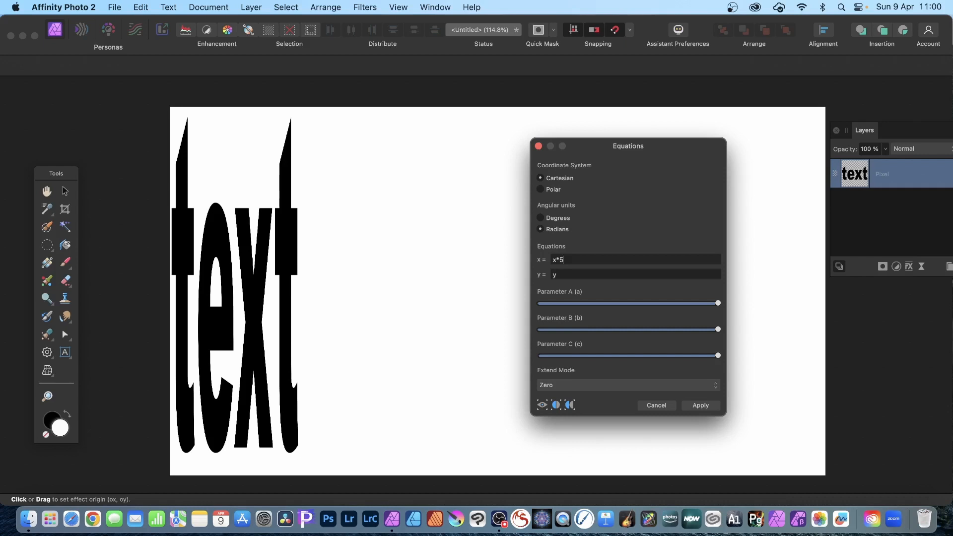
text(-300)
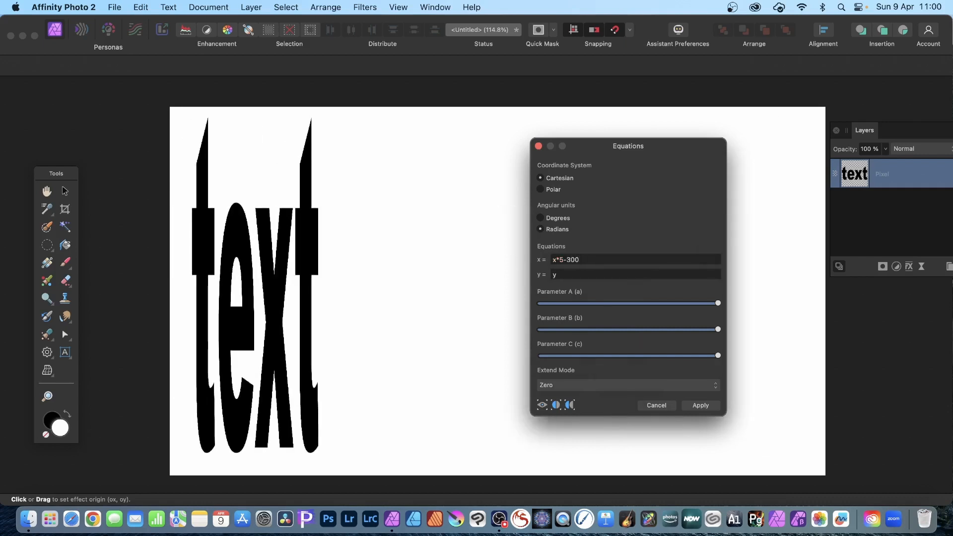
key(Tab)
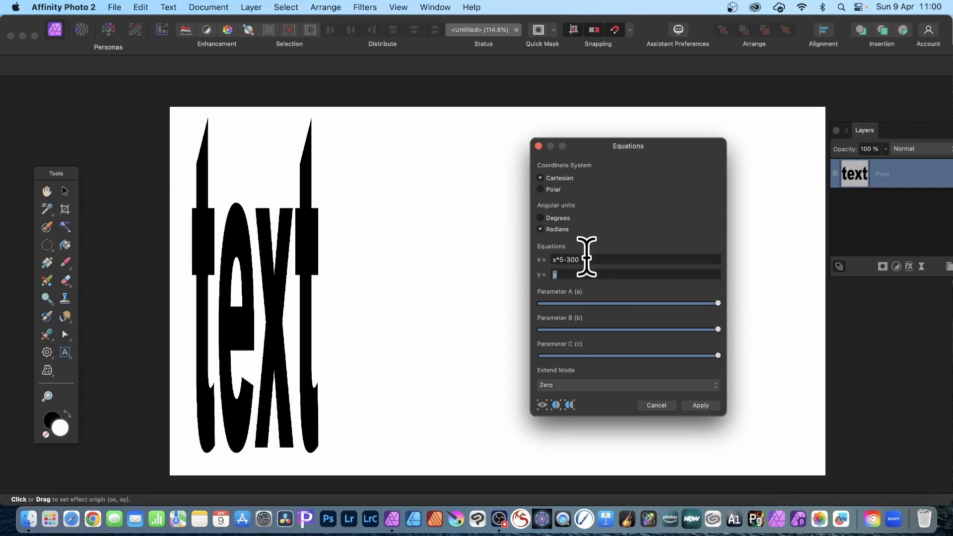
Try a positive offset by changing the x equation to x*5+300.
click(639, 259)
key(BackSpace)
key(BackSpace)
key(BackSpace)
key(BackSpace)
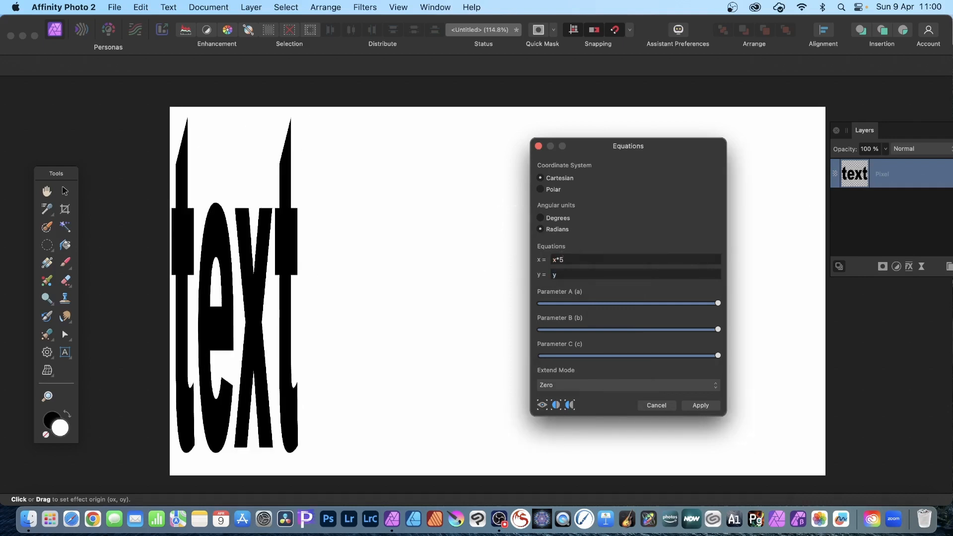
text(+300)
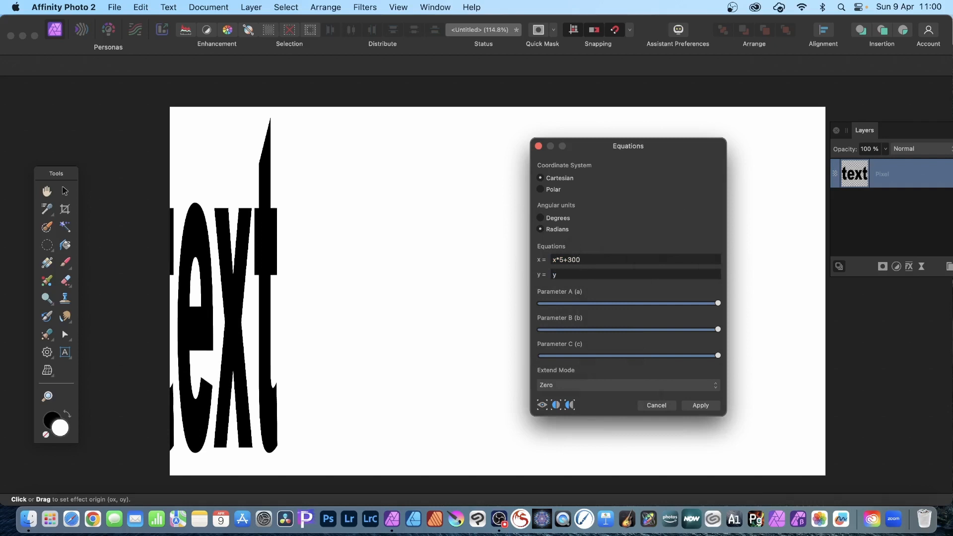
Try a much larger negative offset with the x equation x*5-5300, keeping the dialog clear of the text.
click(567, 259)
key(BackSpace)
text(-)
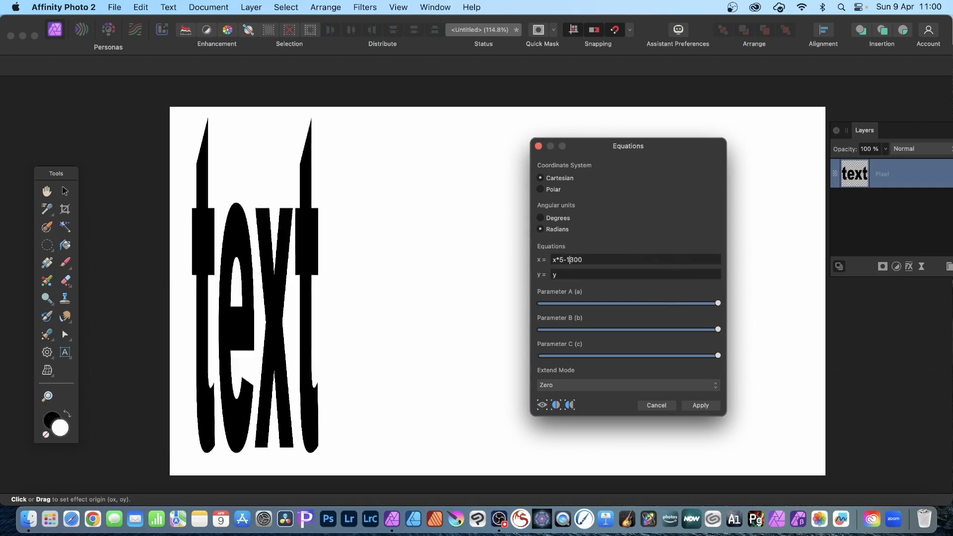
click(571, 260)
key(BackSpace)
text(5)
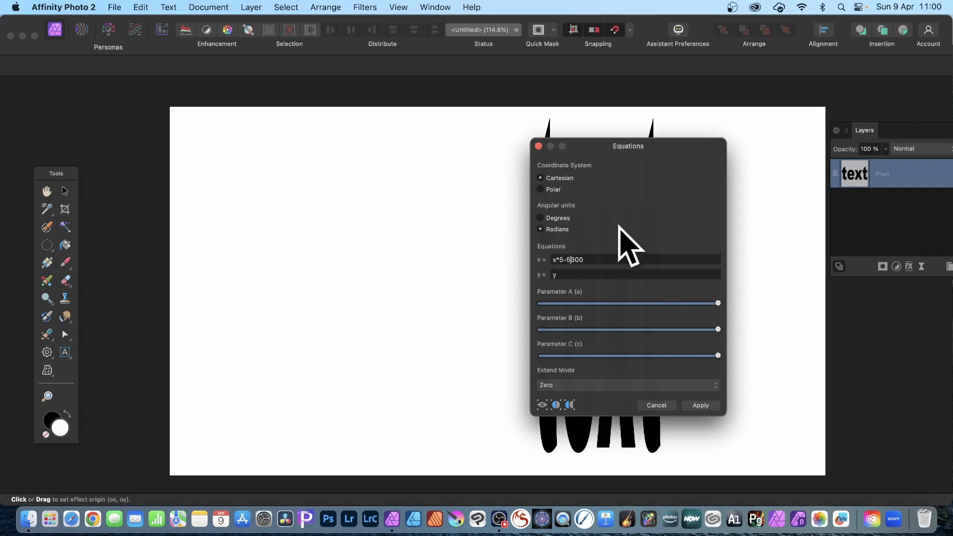
drag(605, 147, 751, 134)
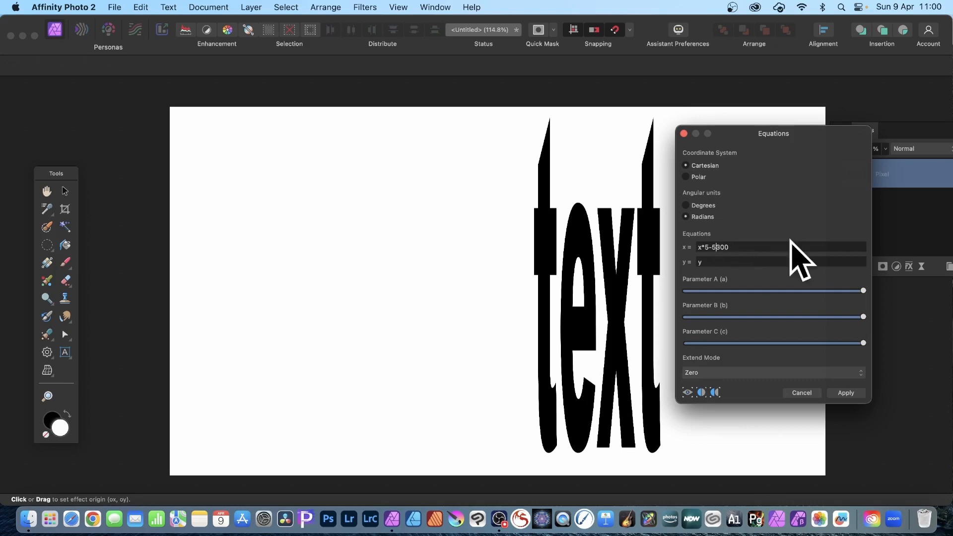
Try the x equation x*5-7300 and move the dialog off the shifted text.
key(BackSpace)
text(7)
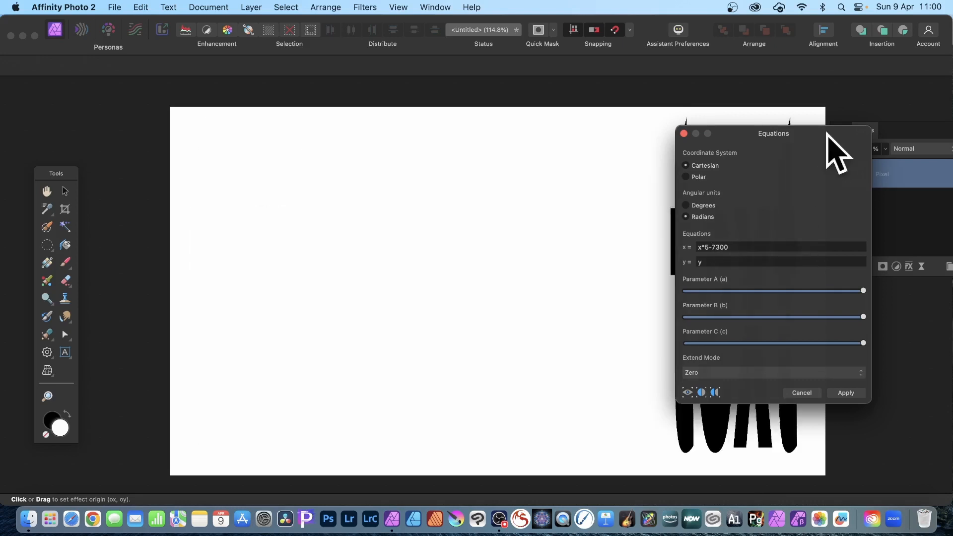
drag(762, 133, 555, 139)
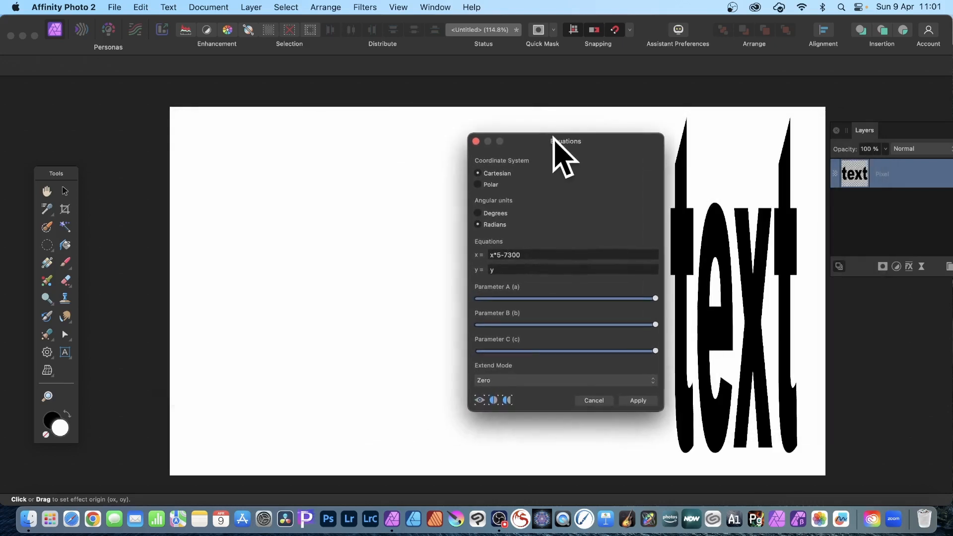
click(524, 251)
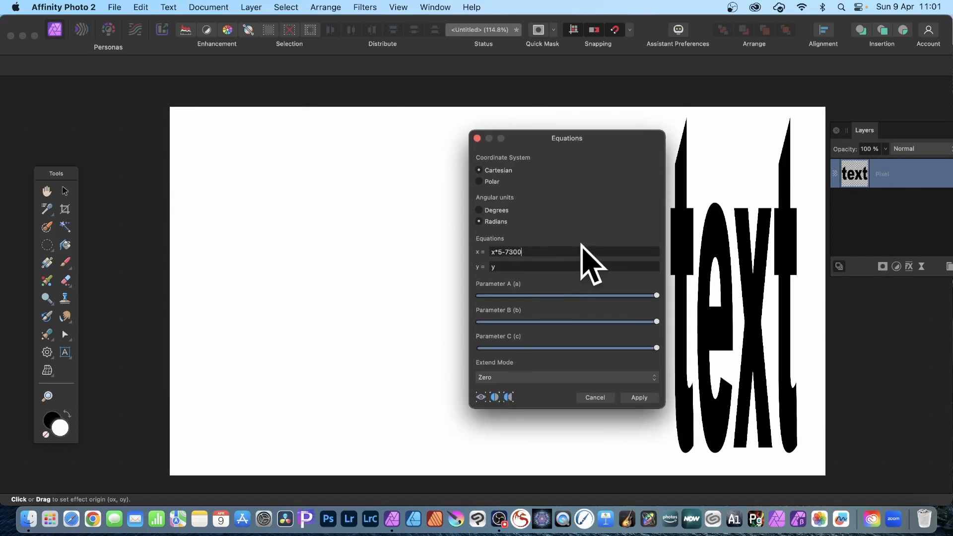
click(714, 249)
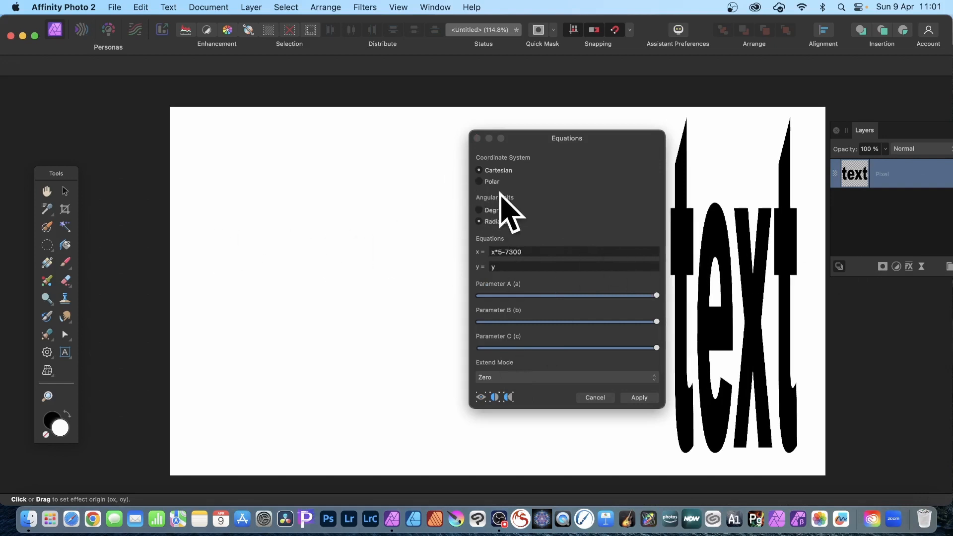
Set the x equation to x*10 and the y equation to y*10 to shrink the text uniformly.
click(528, 252)
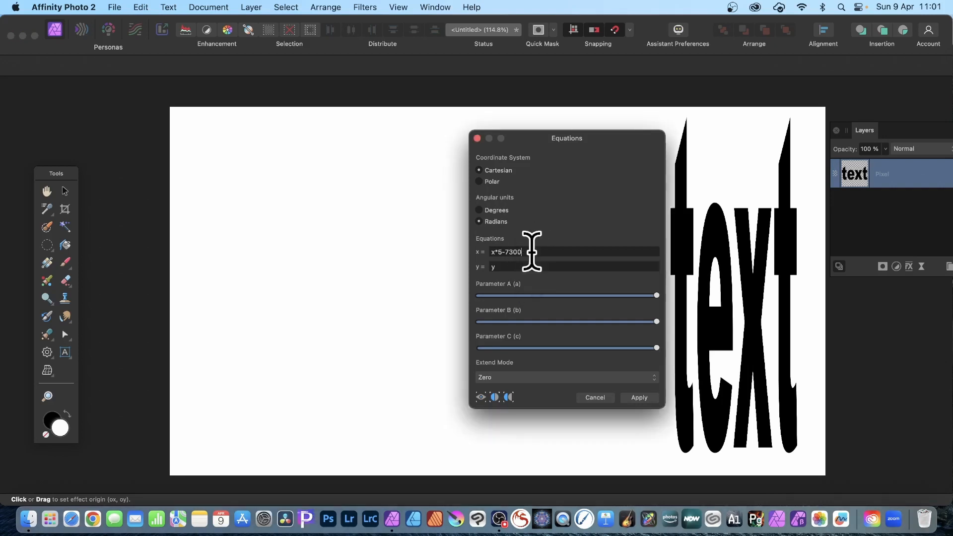
key(BackSpace)
key(BackSpace)
key(BackSpace)
key(BackSpace)
key(BackSpace)
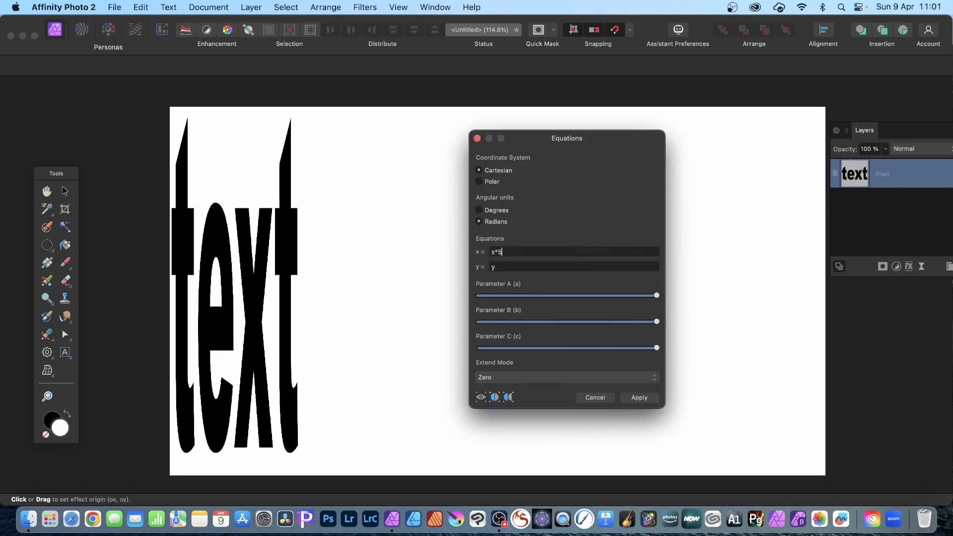
key(BackSpace)
text(10)
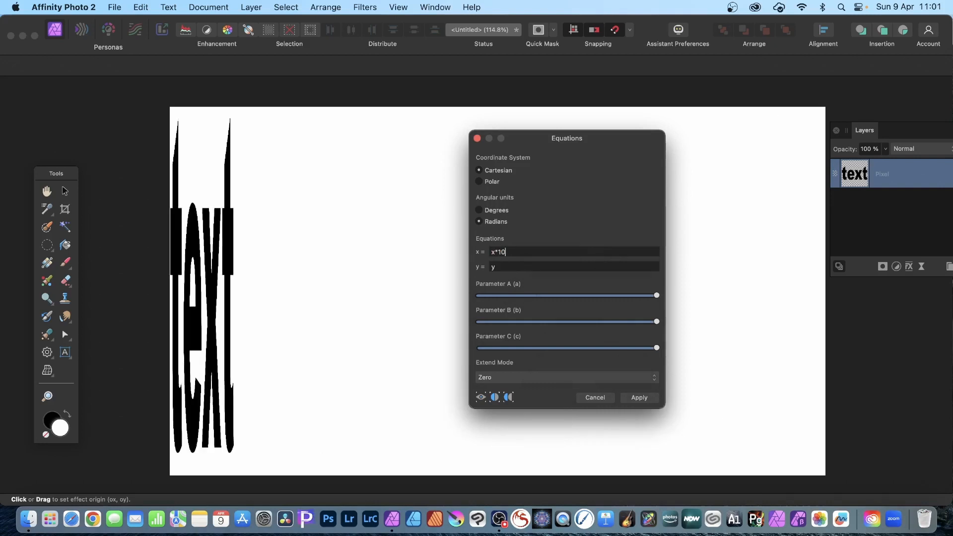
click(517, 267)
text(*)
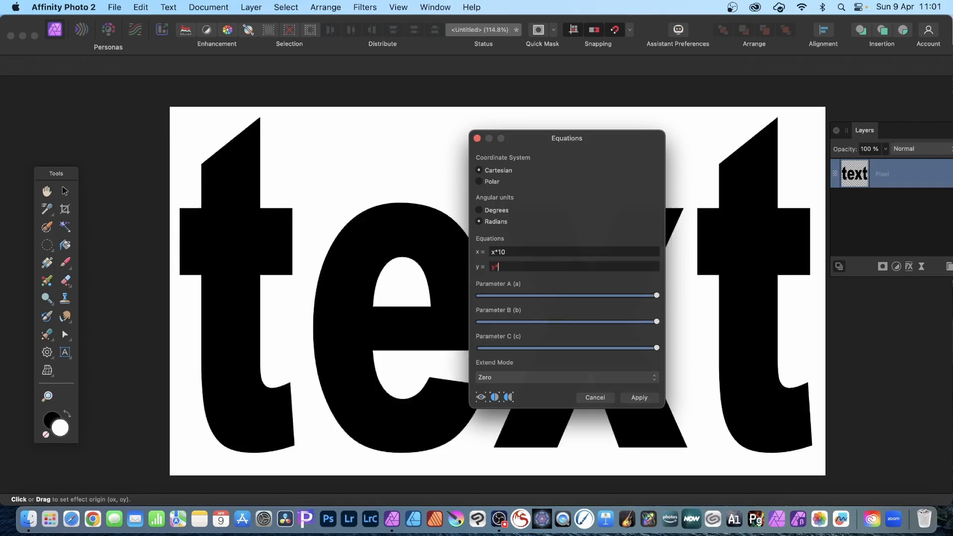
text(10)
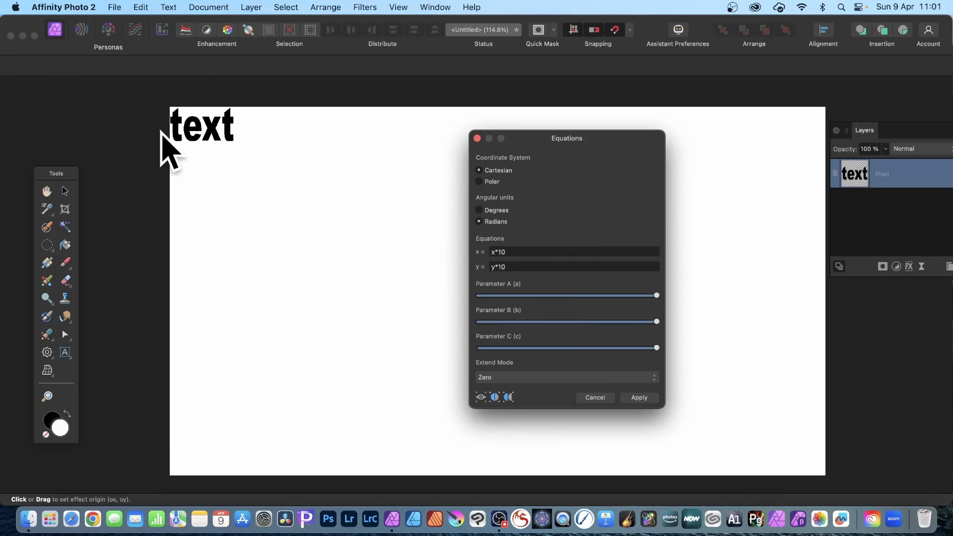
Compare the Wrap and Mirror extend modes on the shrunken text and settle on Wrap.
click(542, 379)
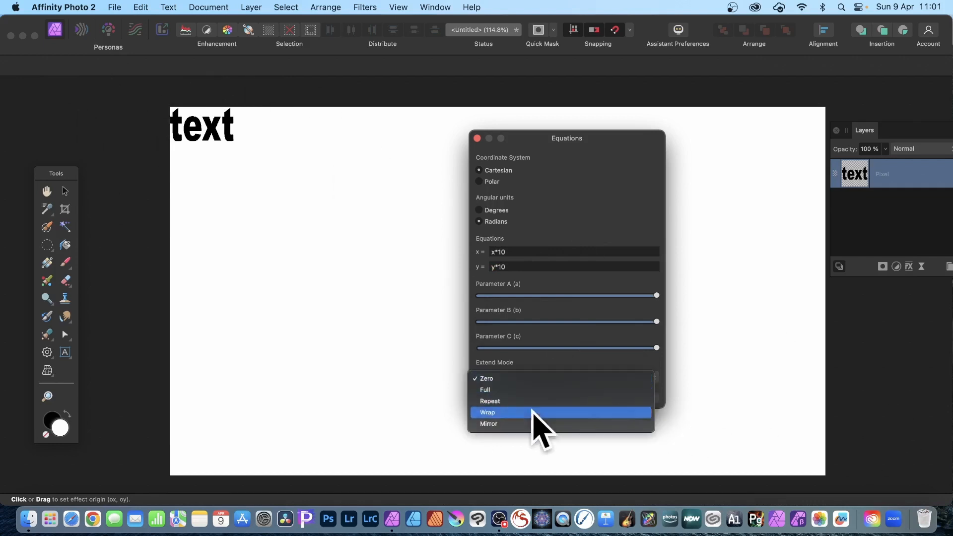
click(507, 413)
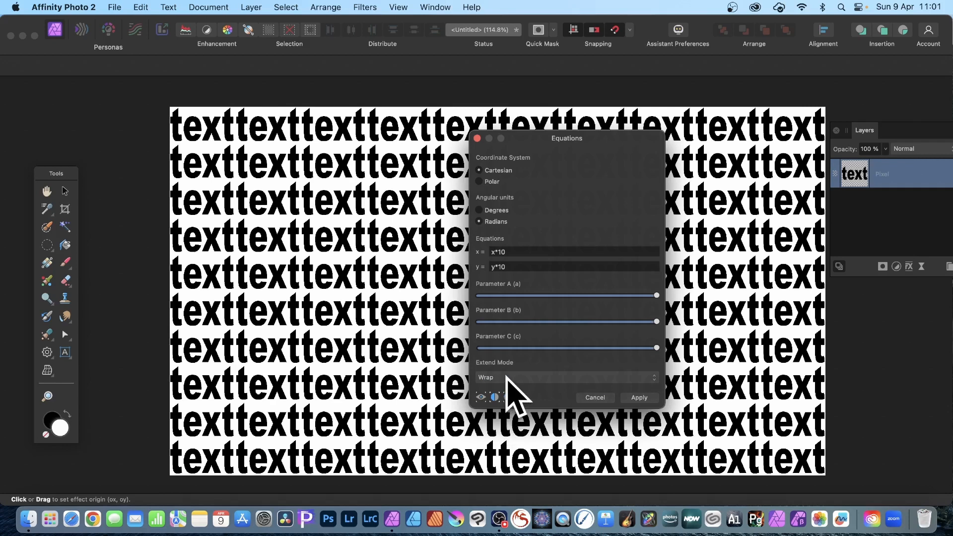
click(507, 378)
click(504, 391)
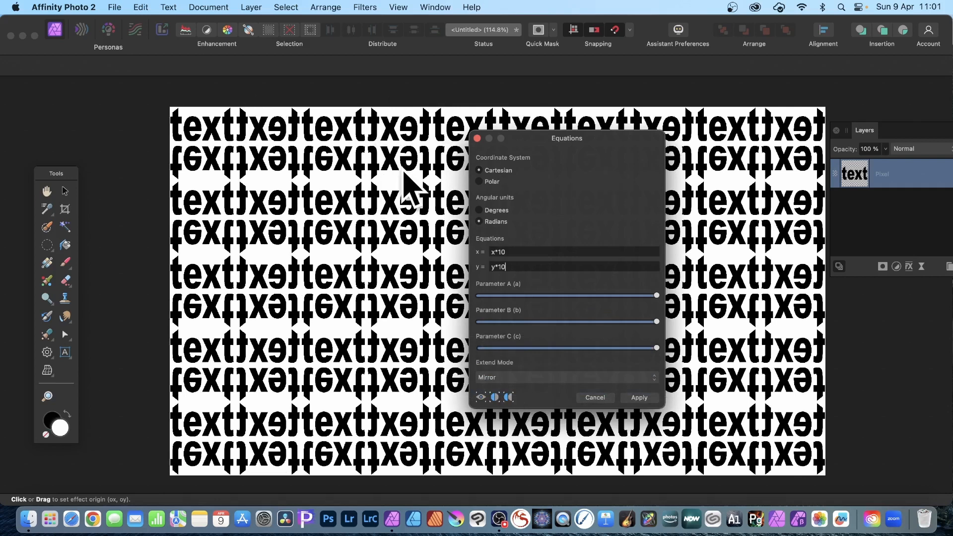
click(530, 377)
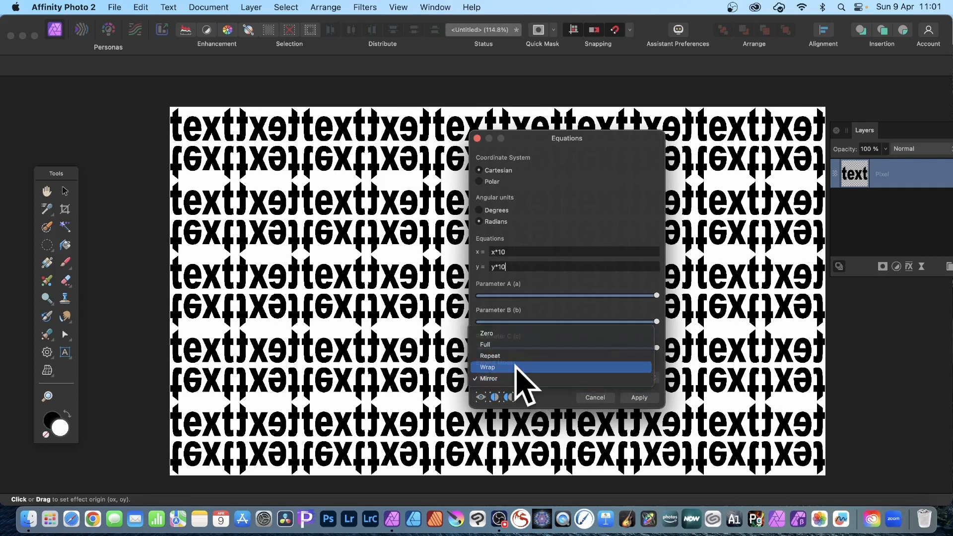
click(517, 367)
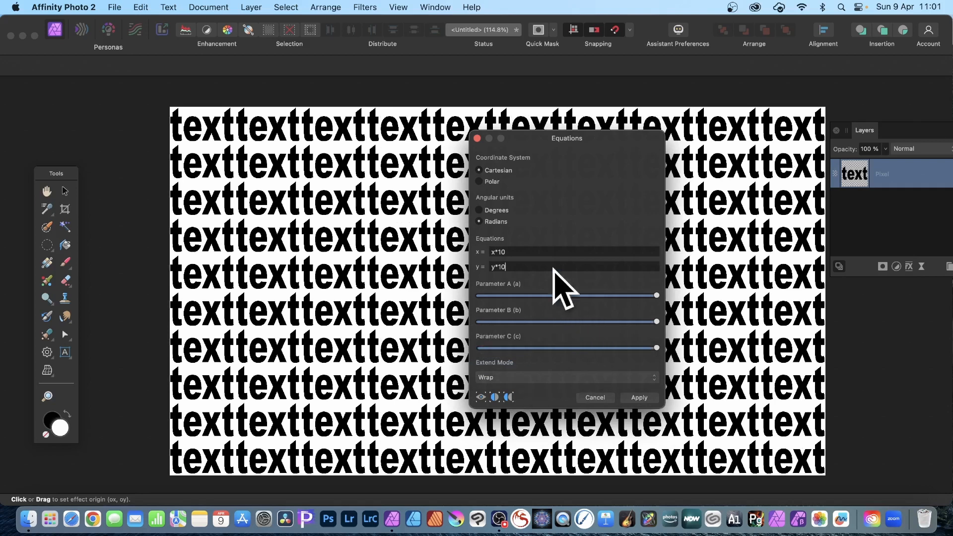
Make the tiled text smaller by setting the equations to x*20 and y*20.
click(512, 253)
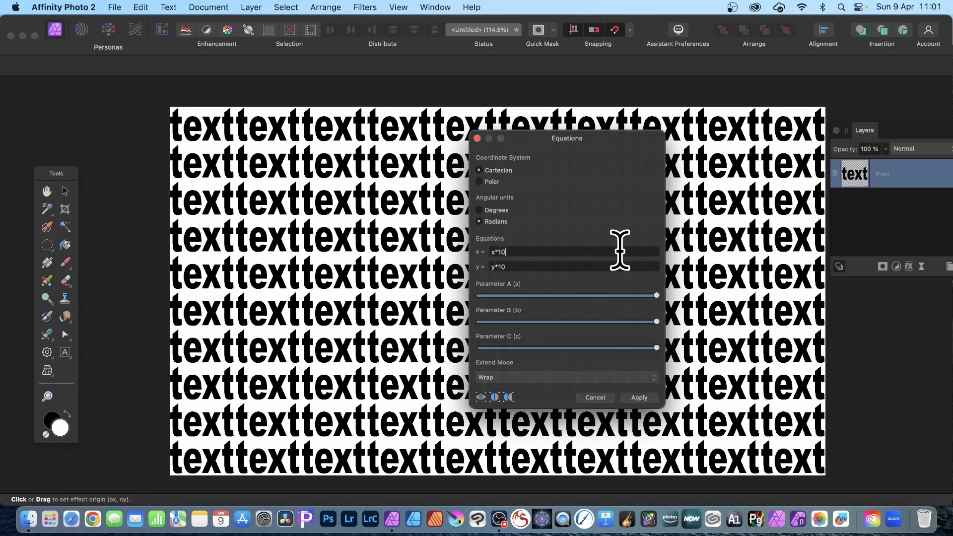
key(BackSpace)
key(BackSpace)
text(20)
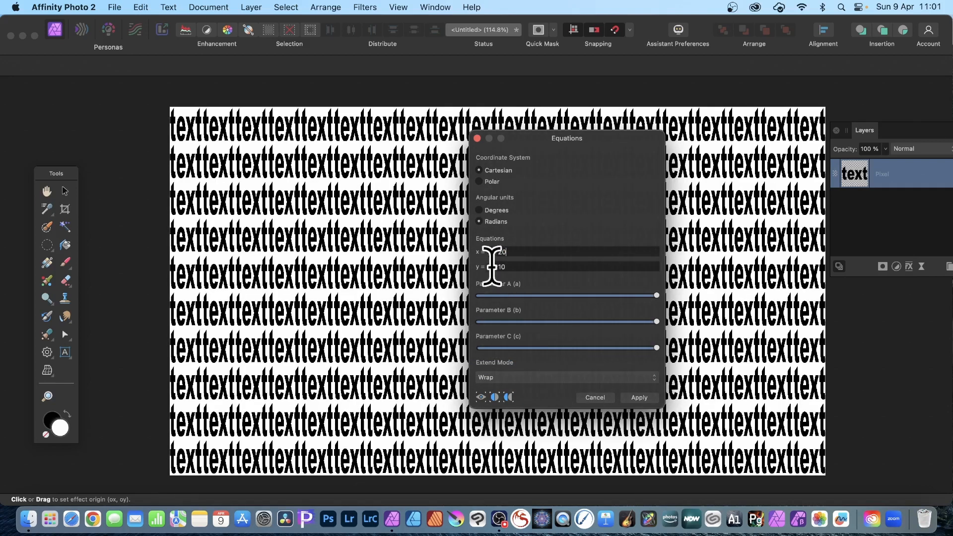
click(517, 266)
key(BackSpace)
key(BackSpace)
text(20)
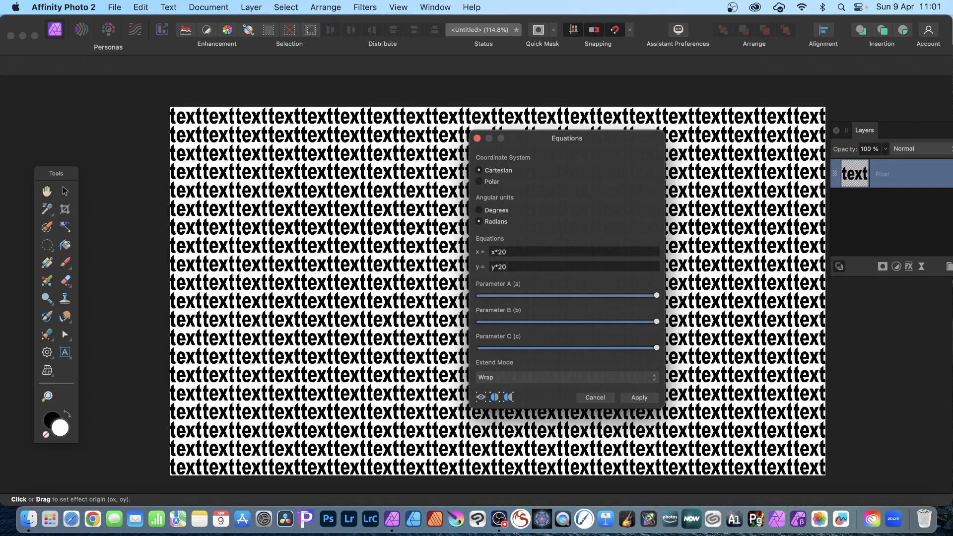
Slant the tiled text by setting the x equation to (x-y)*20.
click(491, 253)
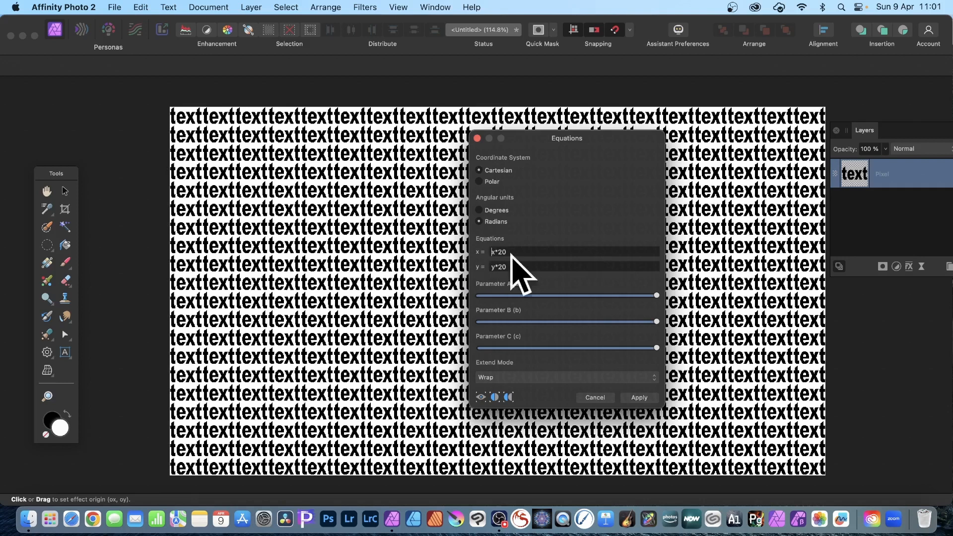
text(()
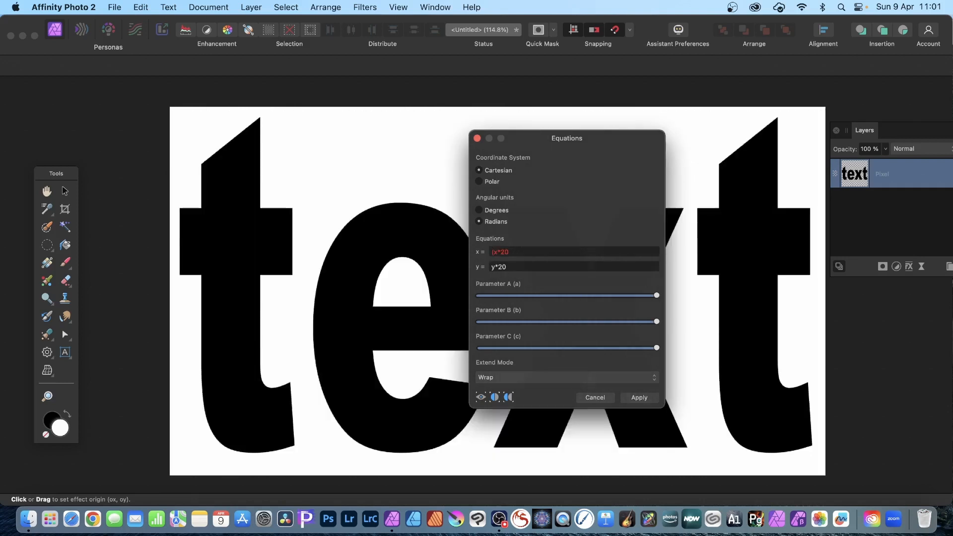
key(Right)
text(-y))
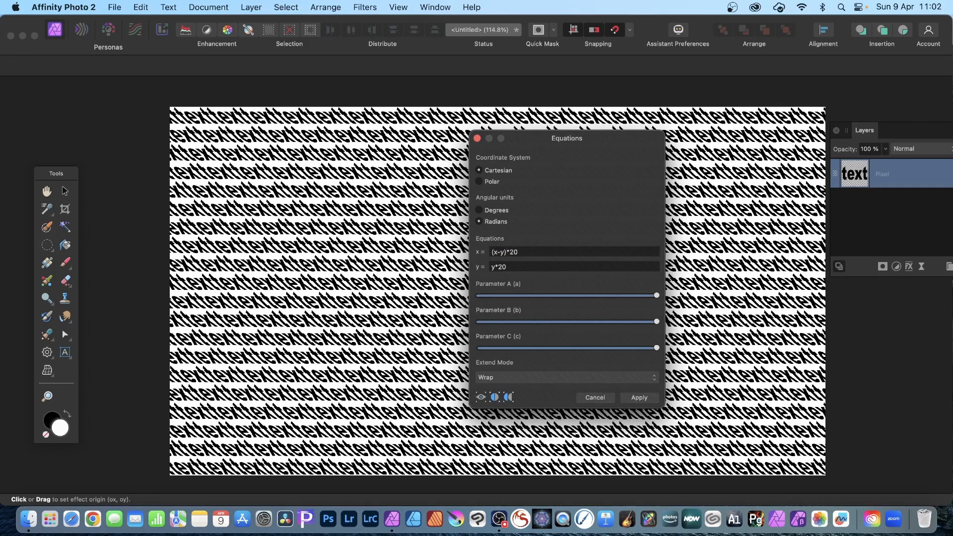
Set the x equation to (x-3*y)*20 and the y equation to (x+y)*20 for a diagonal pattern.
click(502, 254)
text(3*)
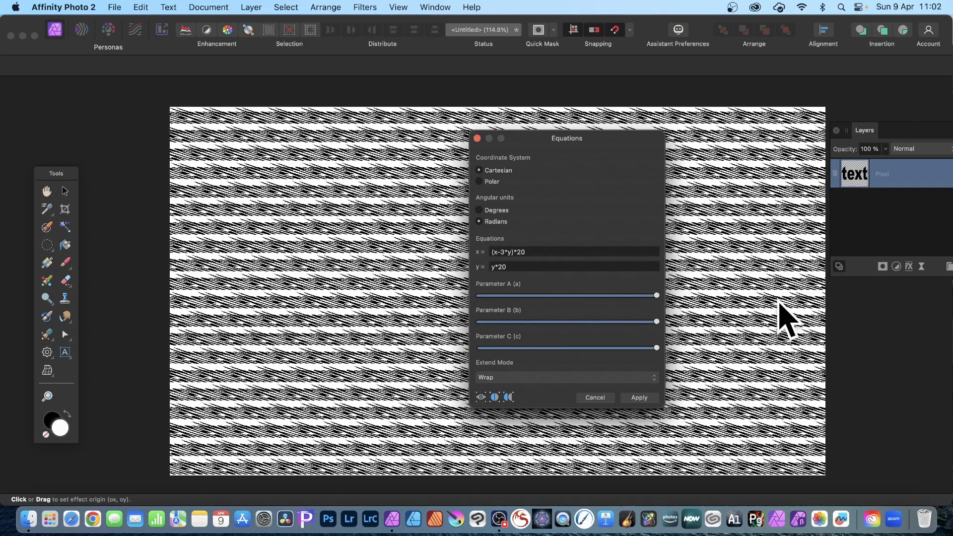
text((x)
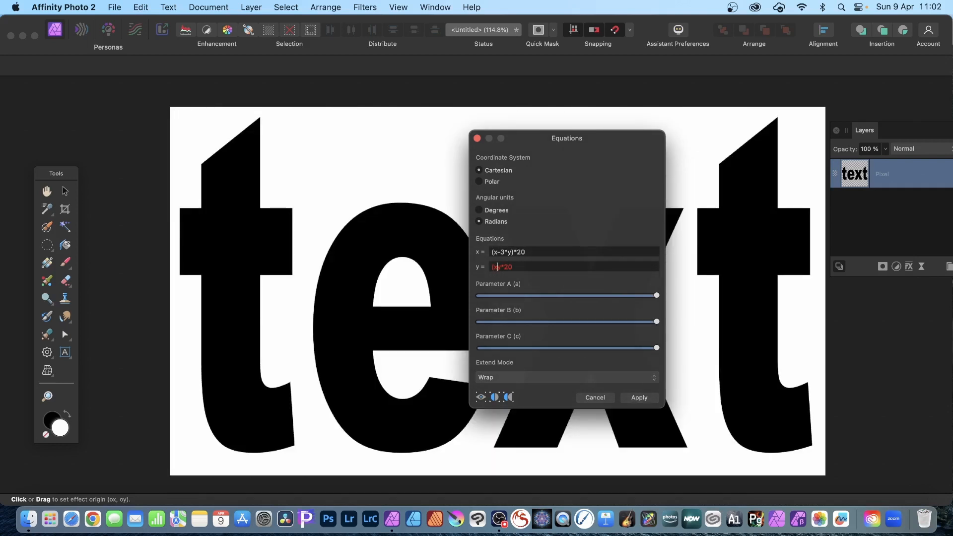
text(+y))
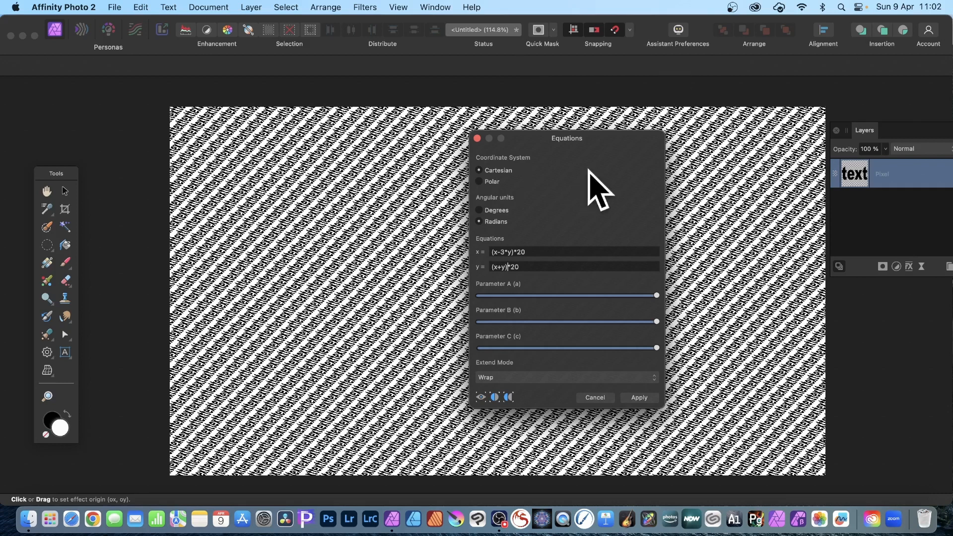
Set the y equation to (x+2.3*y)*20 to change the slant of the tiled text.
click(500, 267)
text(2)
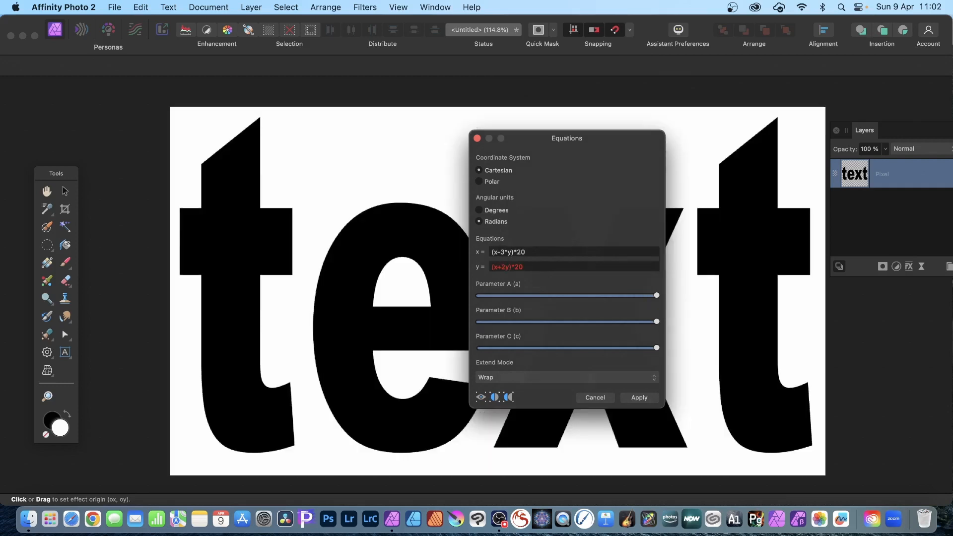
text(.3*)
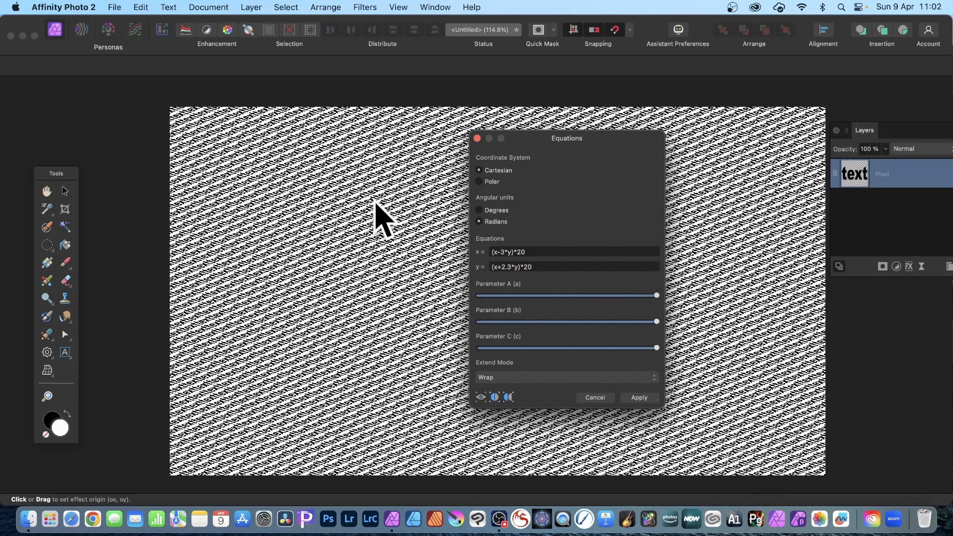
Switch the equations to polar coordinates, set r to r*5 and shift the effect origin on the page.
click(480, 182)
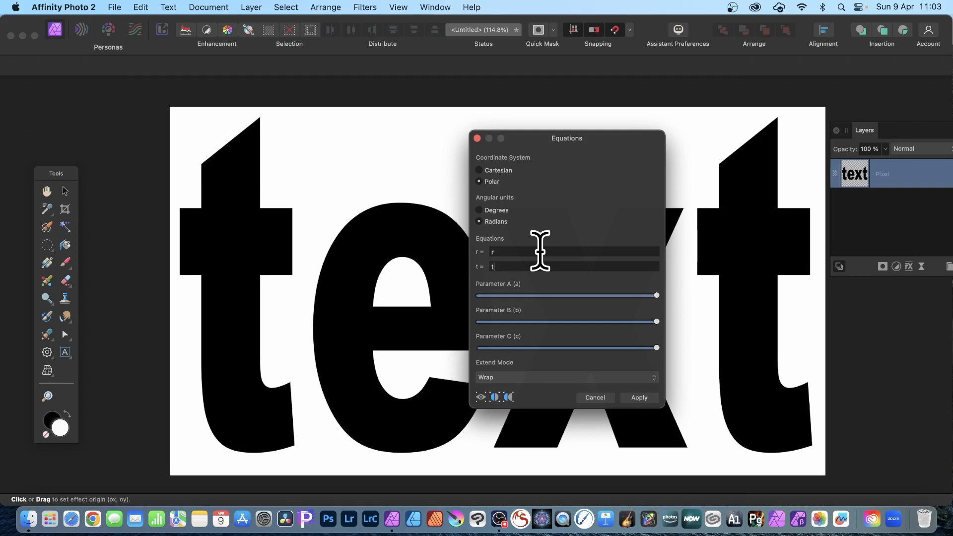
click(515, 252)
text(*5)
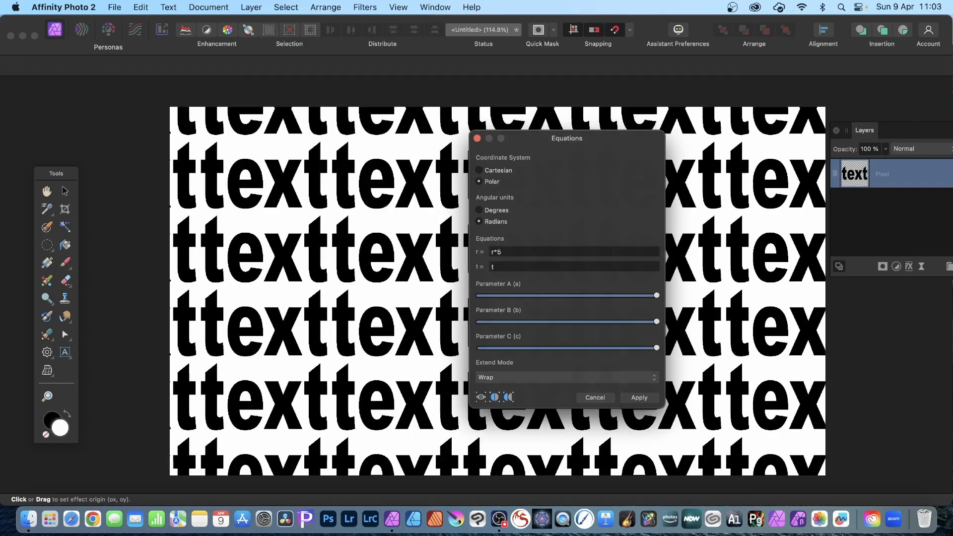
drag(464, 271, 343, 184)
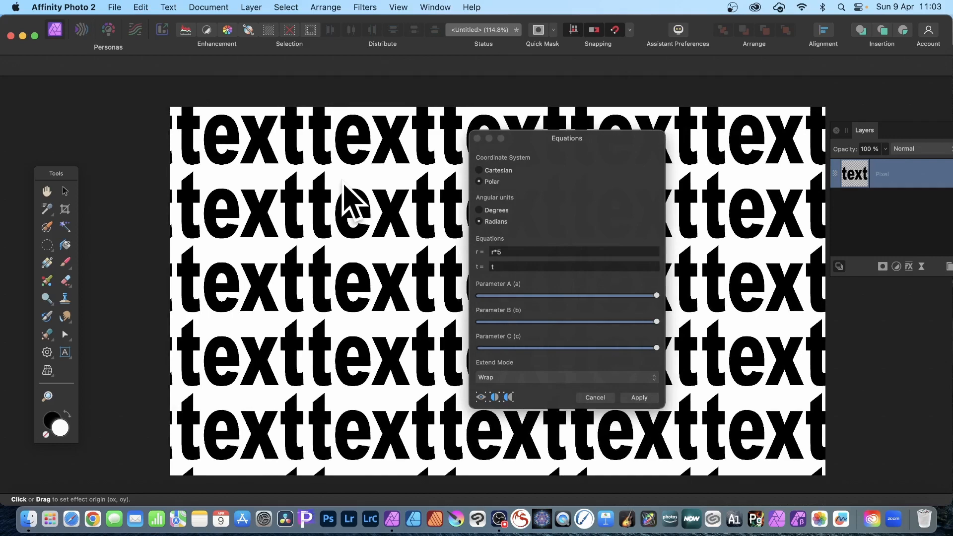
drag(344, 185, 400, 204)
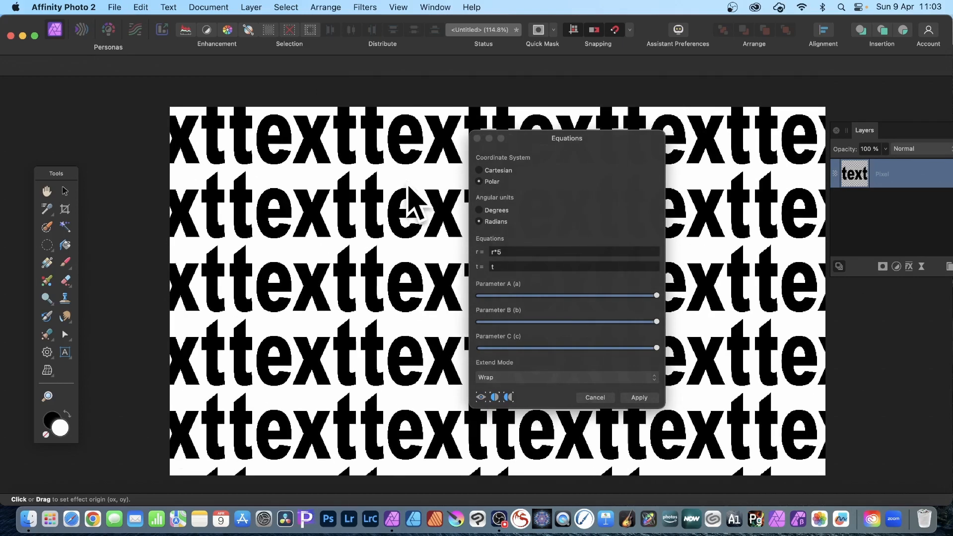
Set the r equation to r*30 for much smaller tiles and shift the effect origin.
click(506, 259)
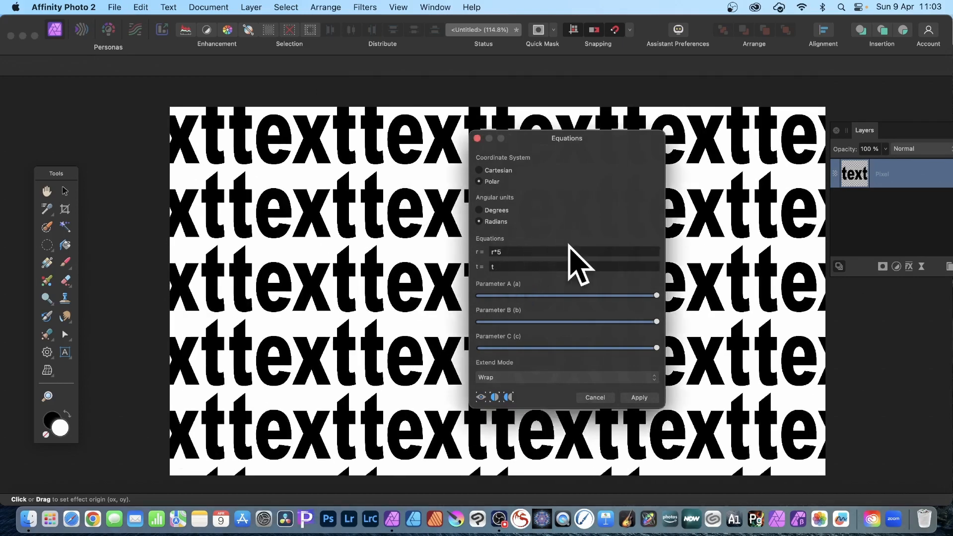
key(BackSpace)
text(30)
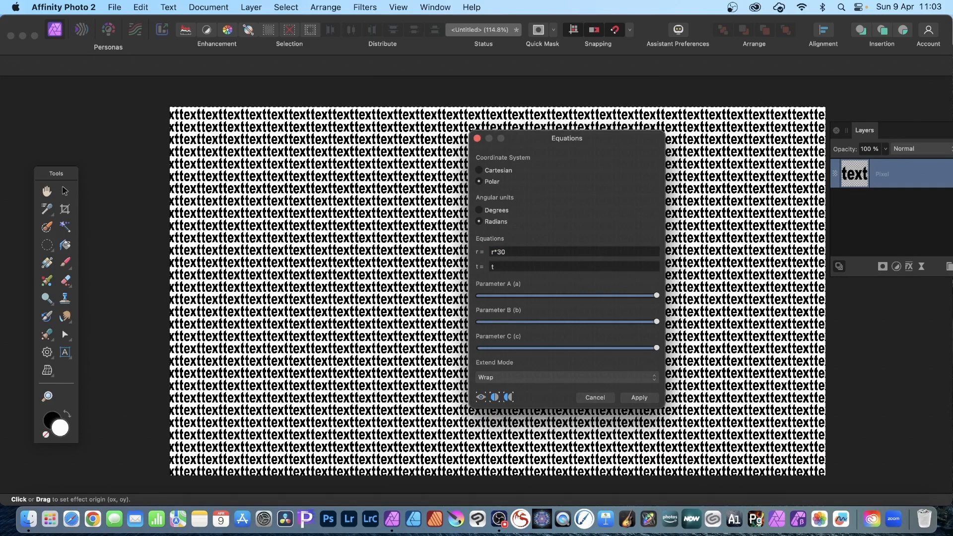
drag(438, 290, 358, 288)
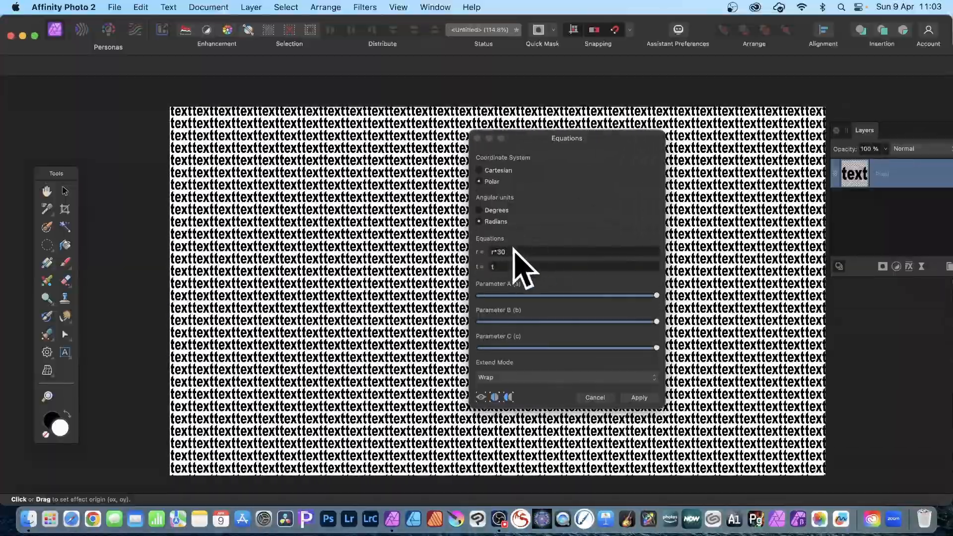
Try r*30-t*2 as the r equation, then replace it with r*30-40.
click(521, 252)
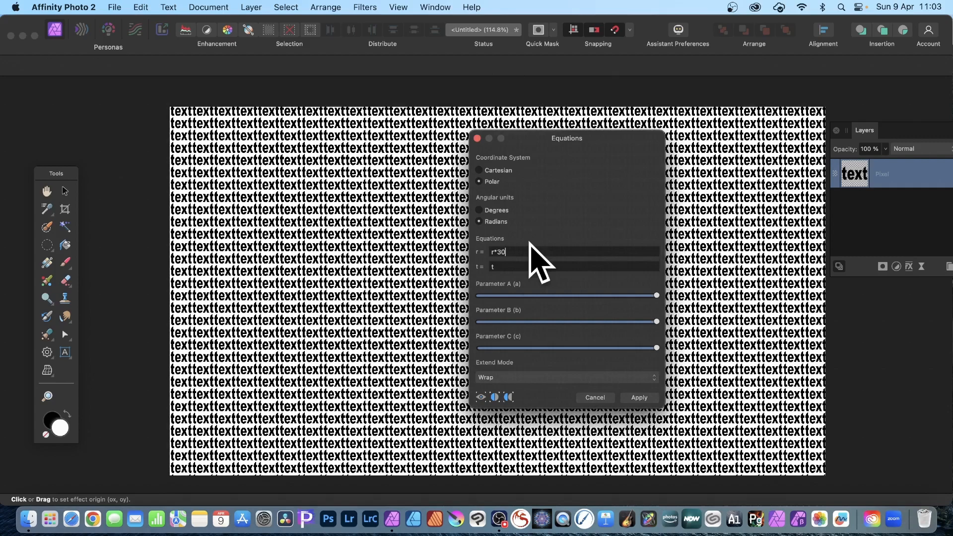
text(-)
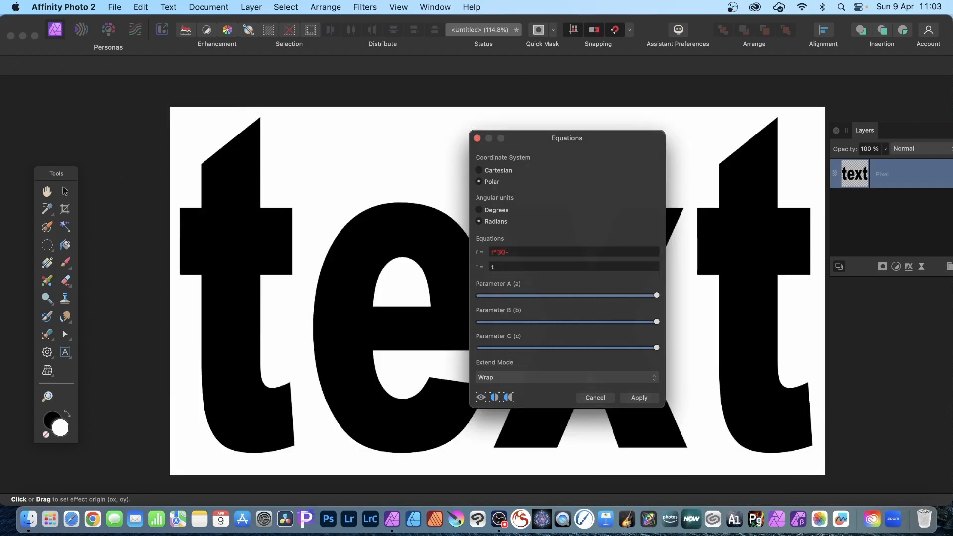
text(t*2)
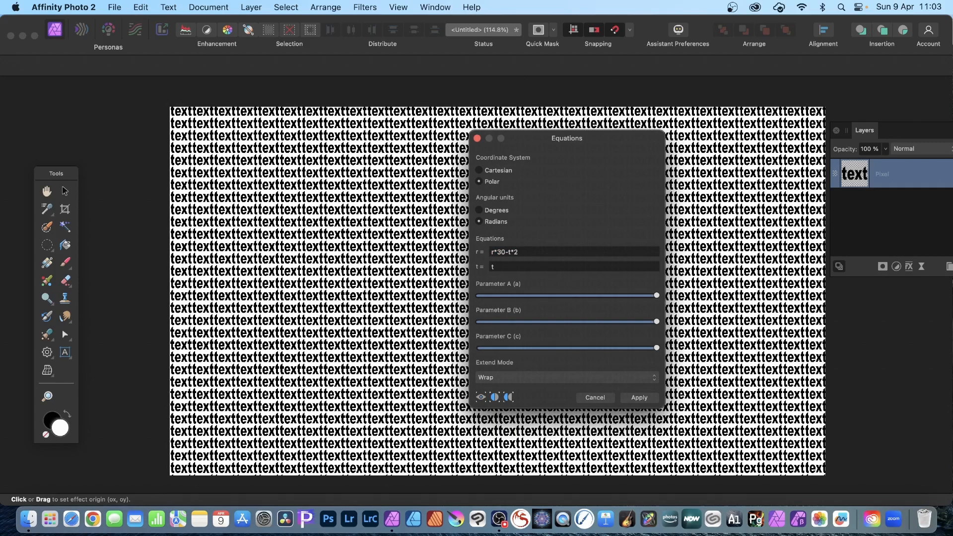
key(BackSpace)
key(BackSpace)
key(BackSpace)
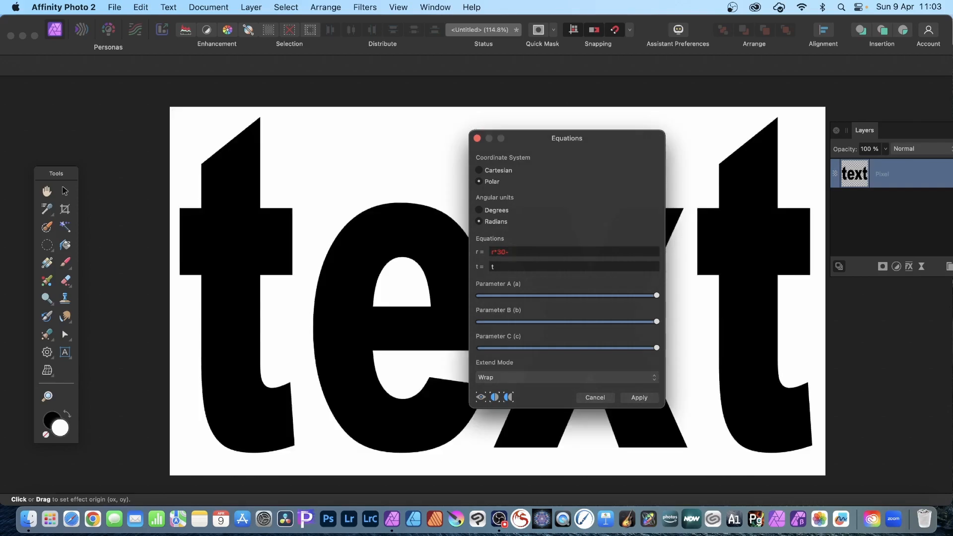
text(40)
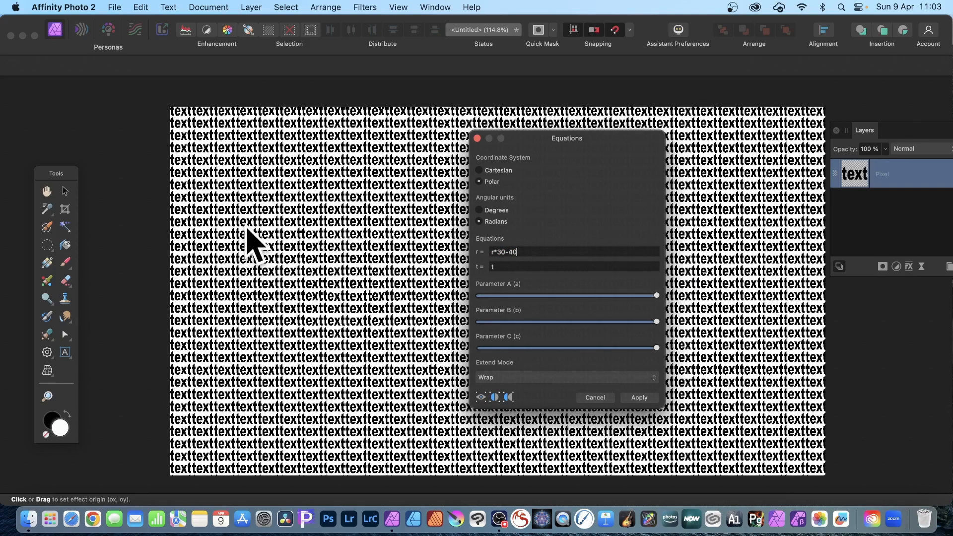
Set the t equation to t*4 and move the effect origin towards the page's upper edge.
double_click(538, 266)
text(r*)
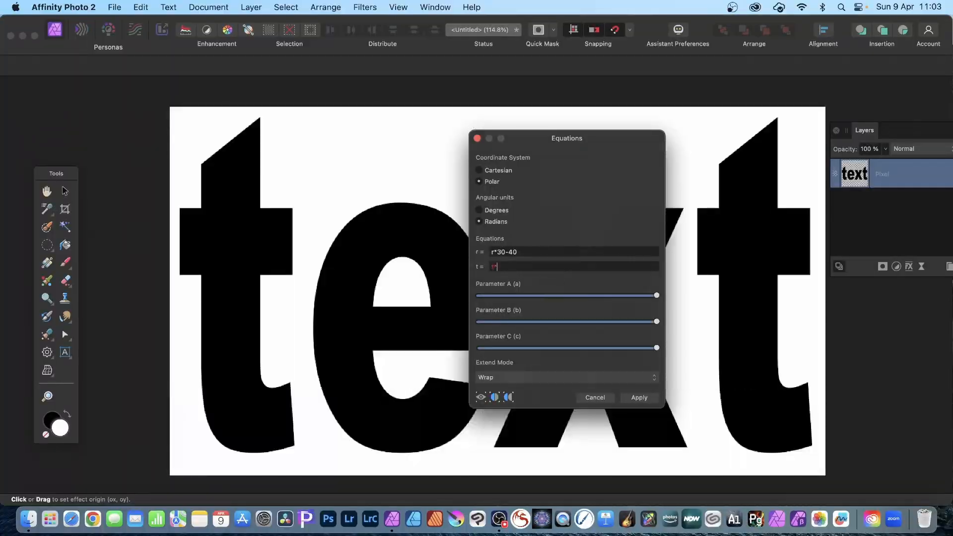
text(4)
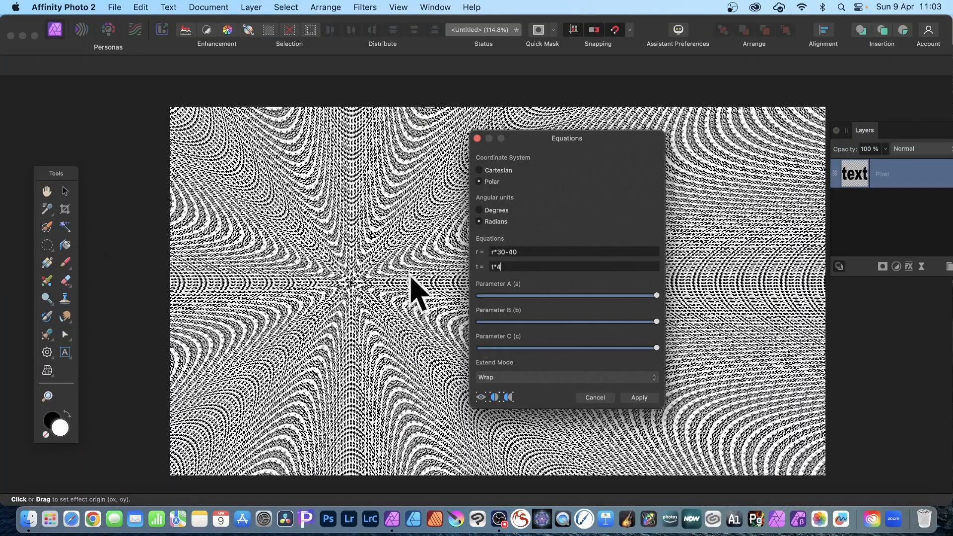
drag(361, 287, 376, 169)
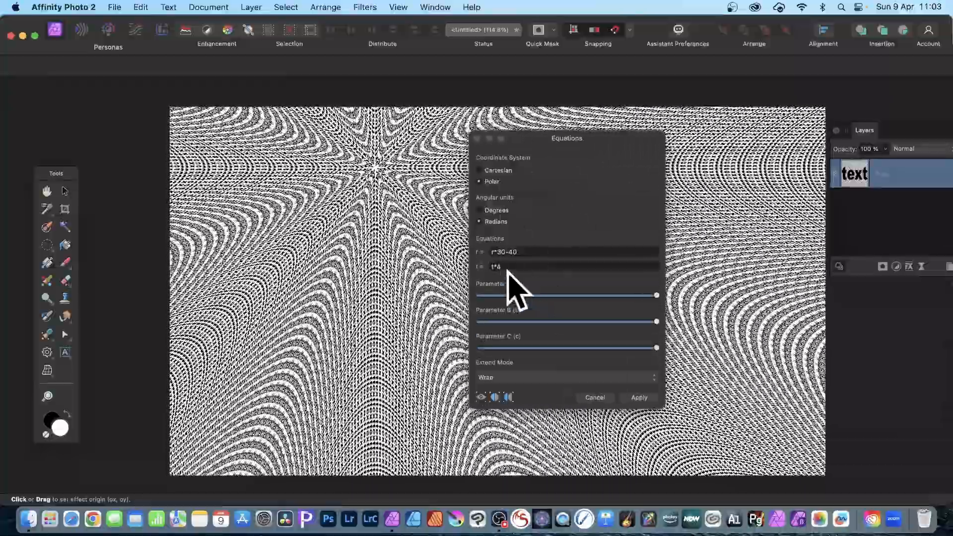
Set the t equation to t*2 and reposition the effect origin near the page's mid-height.
click(511, 267)
key(BackSpace)
text(2)
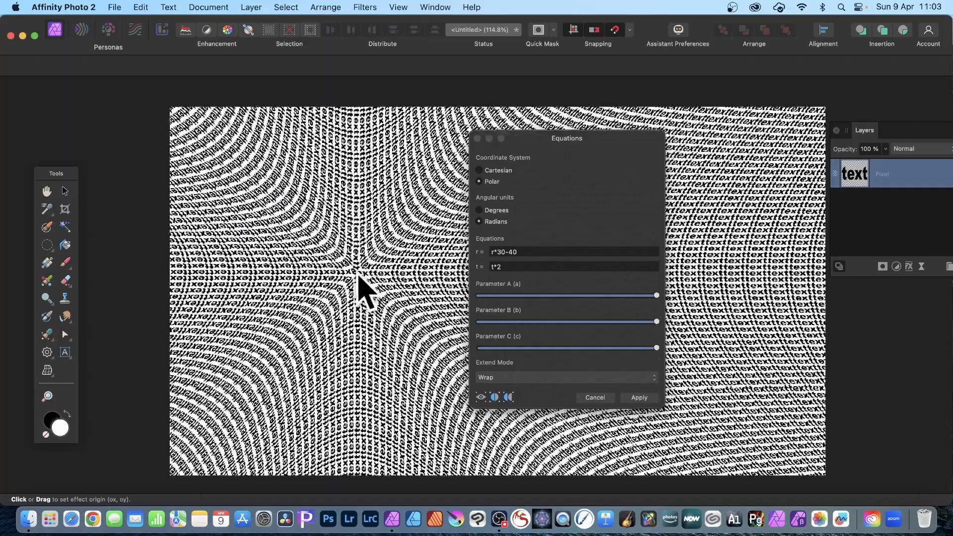
click(357, 274)
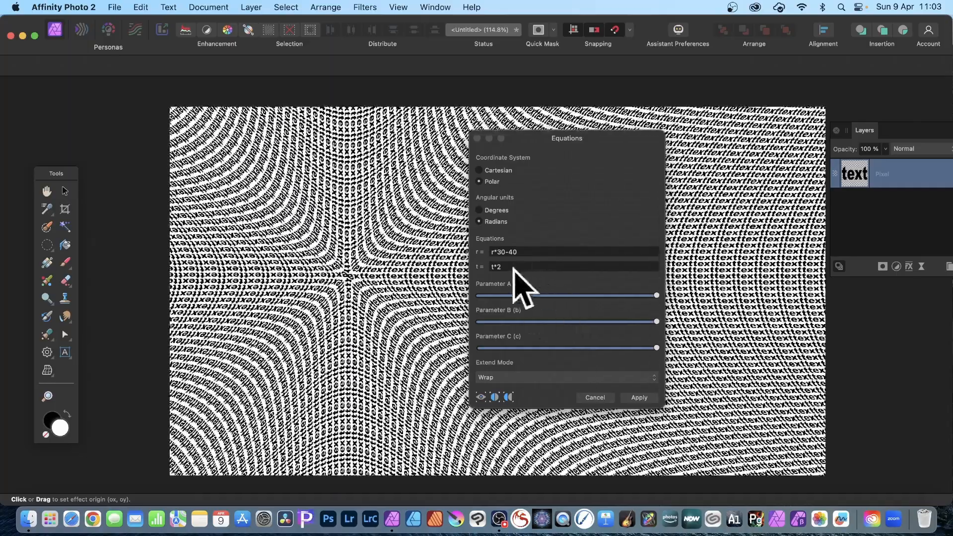
Try t*1.2 and t*0.8 as the t equation, then shift the effect origin with t*0.8.
click(549, 266)
key(BackSpace)
text(1.2)
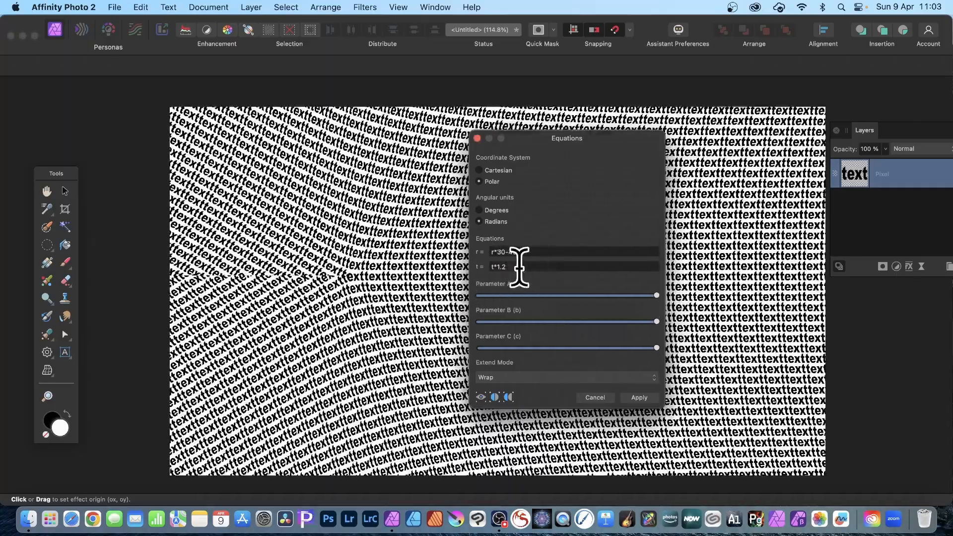
key(super+a)
key(BackSpace)
text(t*0.8)
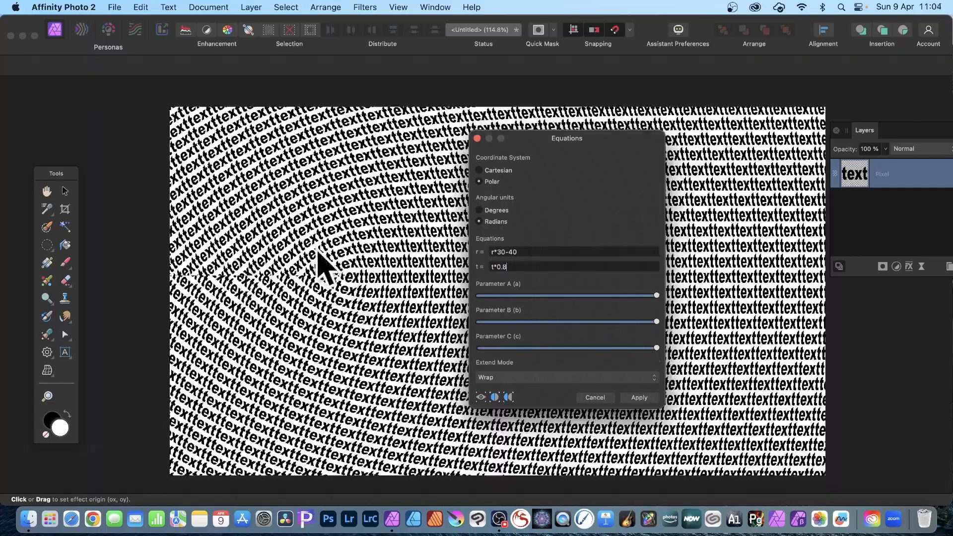
drag(312, 284, 499, 254)
Set the r equation to (r/t)*30-40, lower the effect origin and apply the distortion.
click(499, 251)
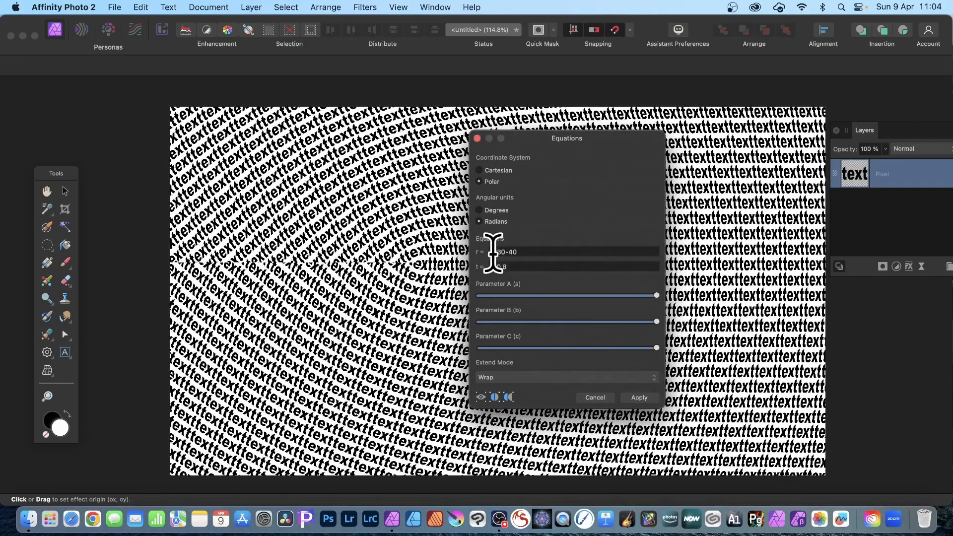
key(BackSpace)
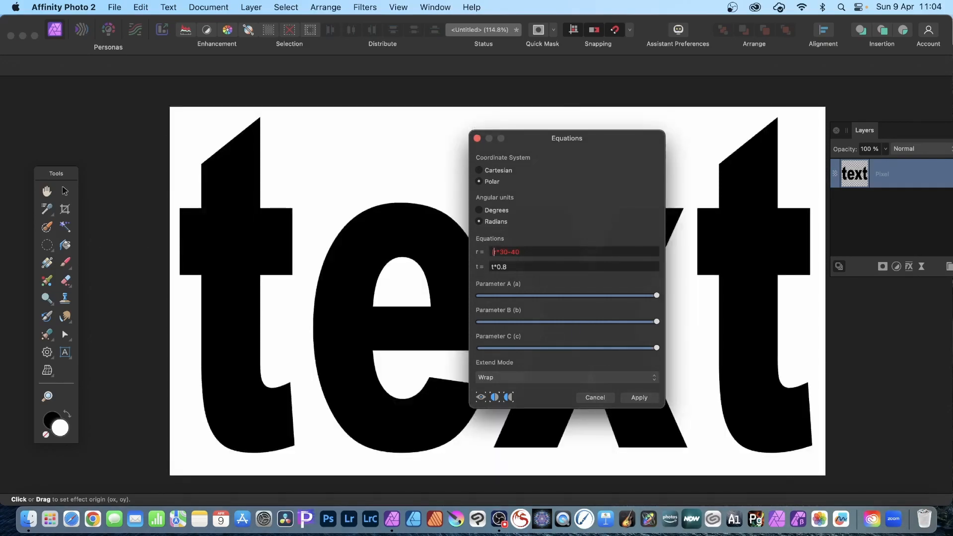
text((r/t))
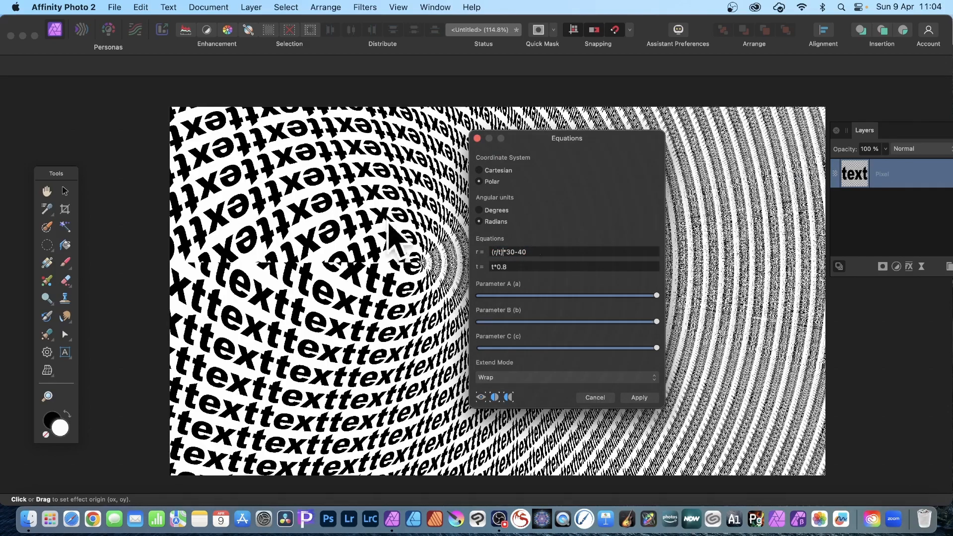
drag(390, 228, 385, 323)
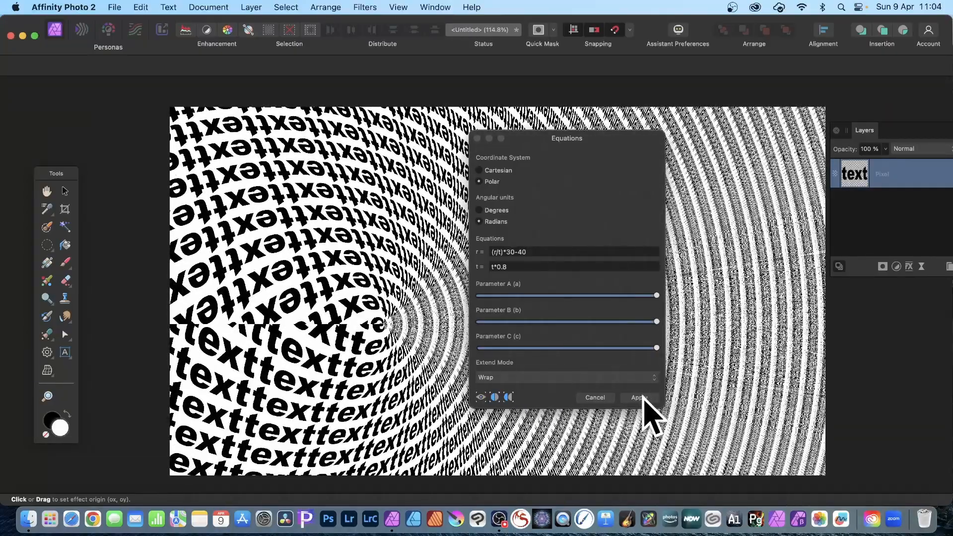
click(640, 397)
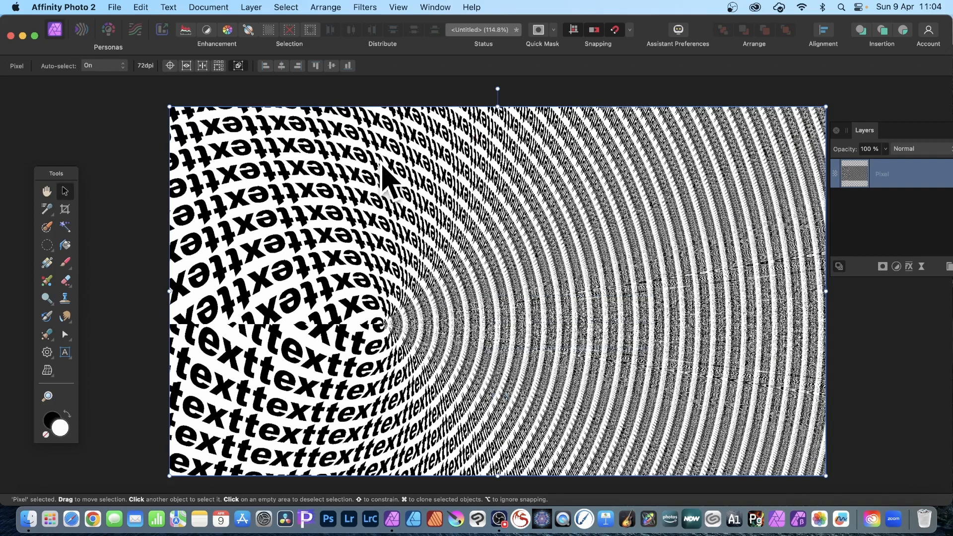
Repeat the Equations filter on the distorted layer, then undo back to the original editable text.
click(365, 8)
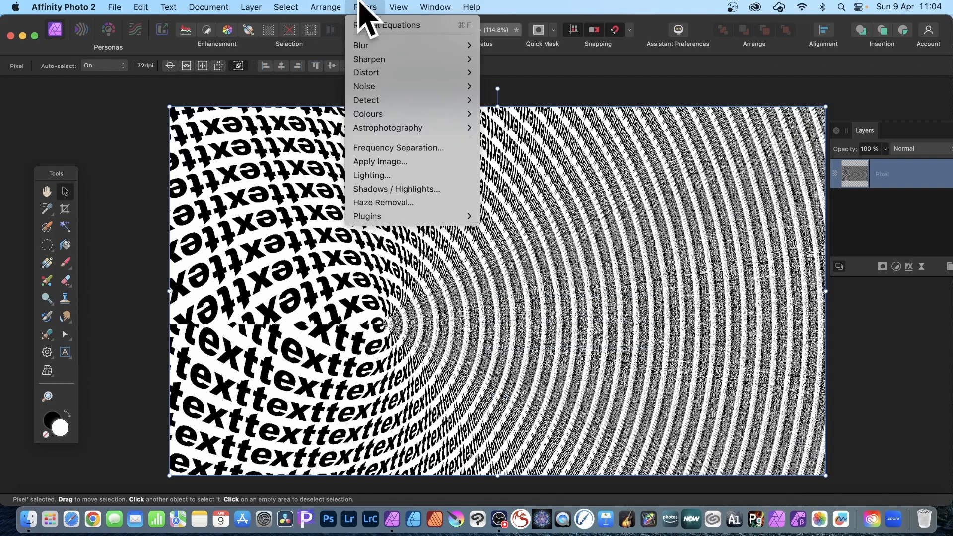
click(368, 28)
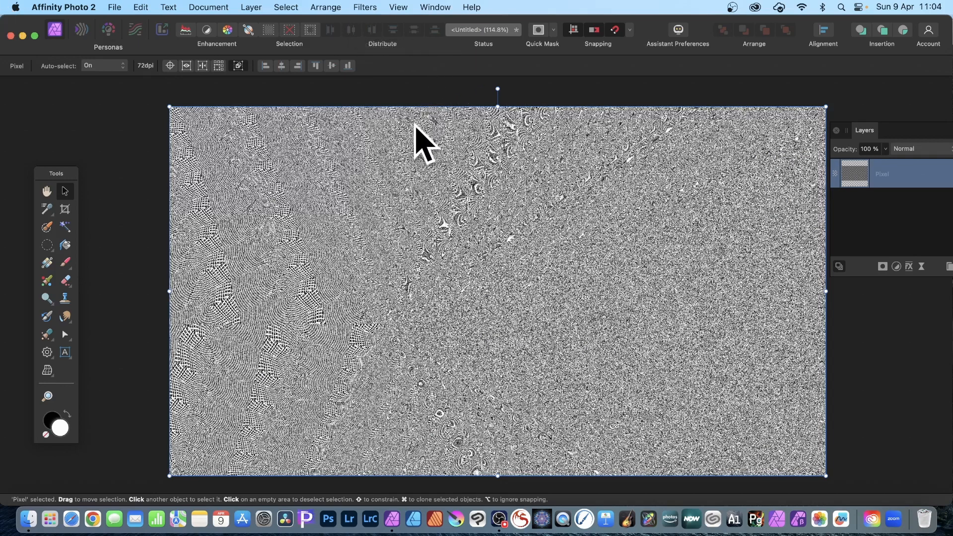
key(super+z)
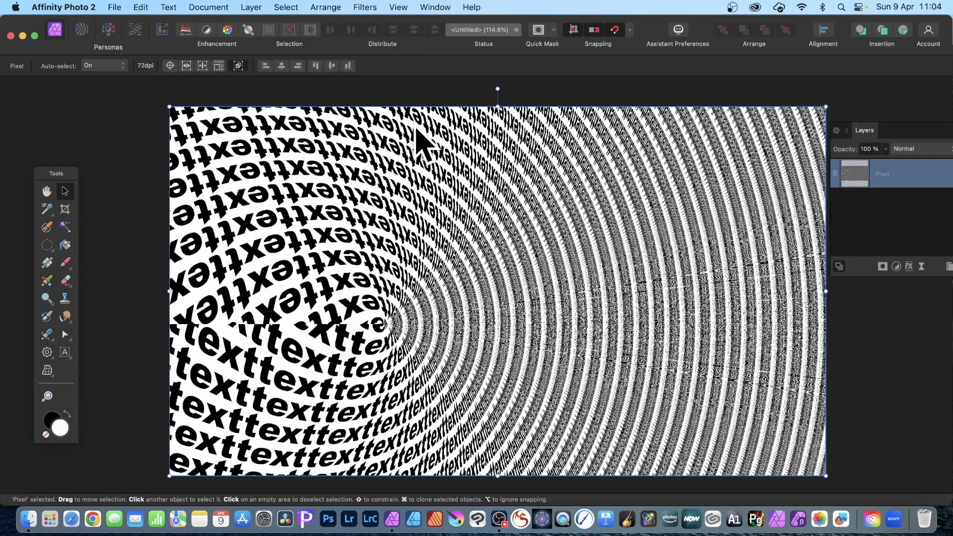
key(super+z)
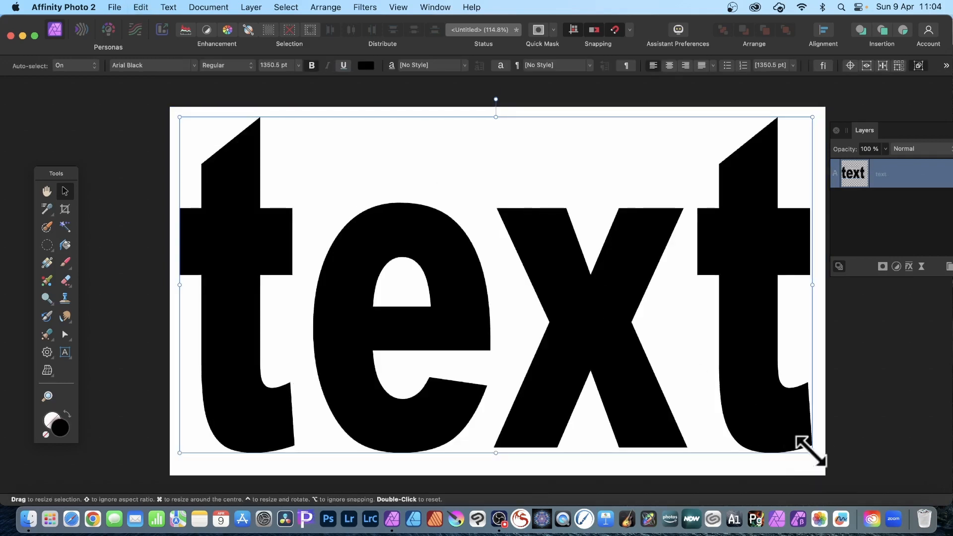
Shrink the text to about 546.9 pt and place three duplicates of it around the page.
drag(811, 452, 445, 261)
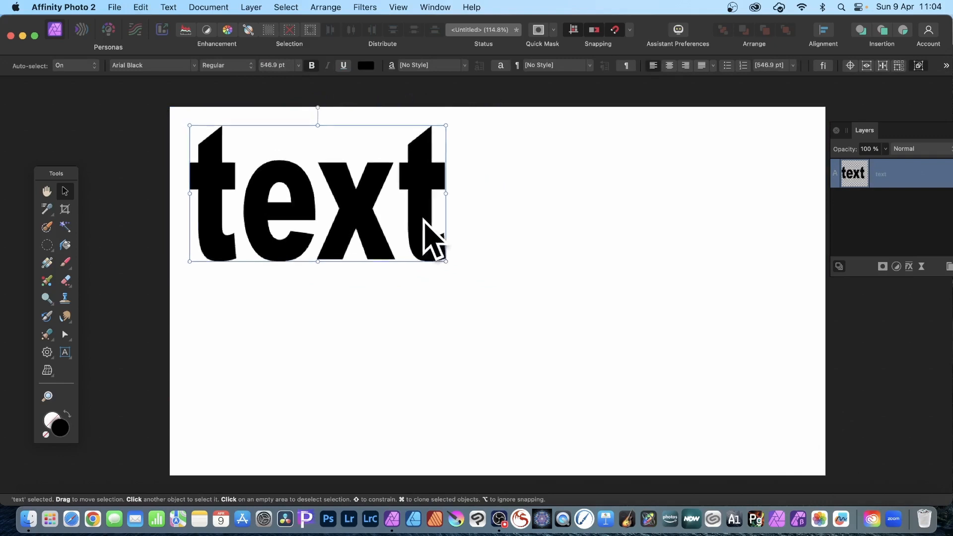
drag(423, 220, 729, 205)
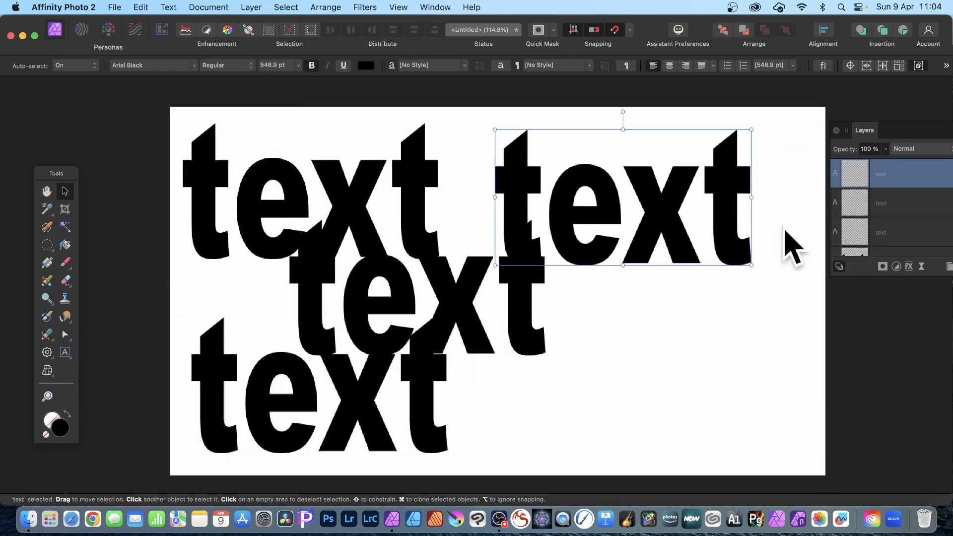
Shrink the upper-right text copy to about 326.9 pt, colour it red and open its text for editing.
drag(751, 265, 637, 210)
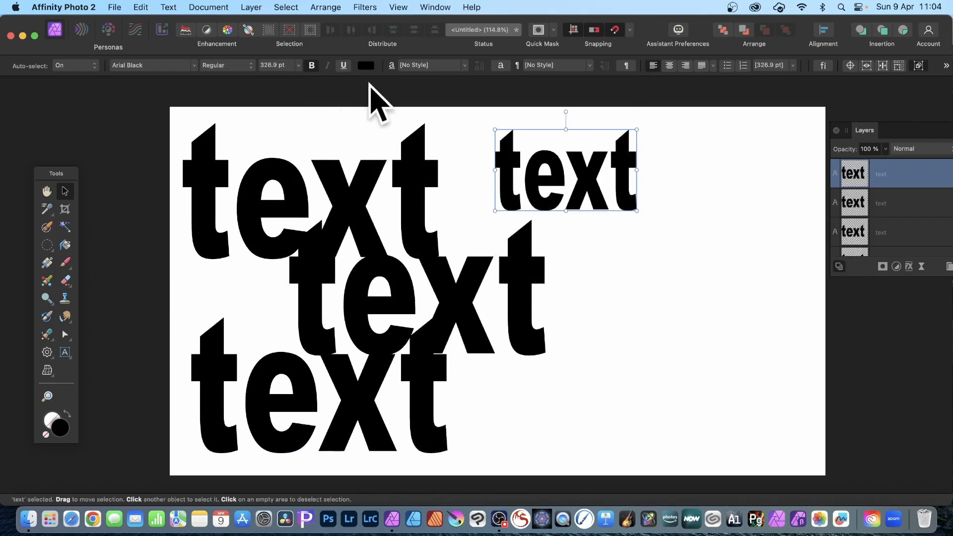
click(366, 65)
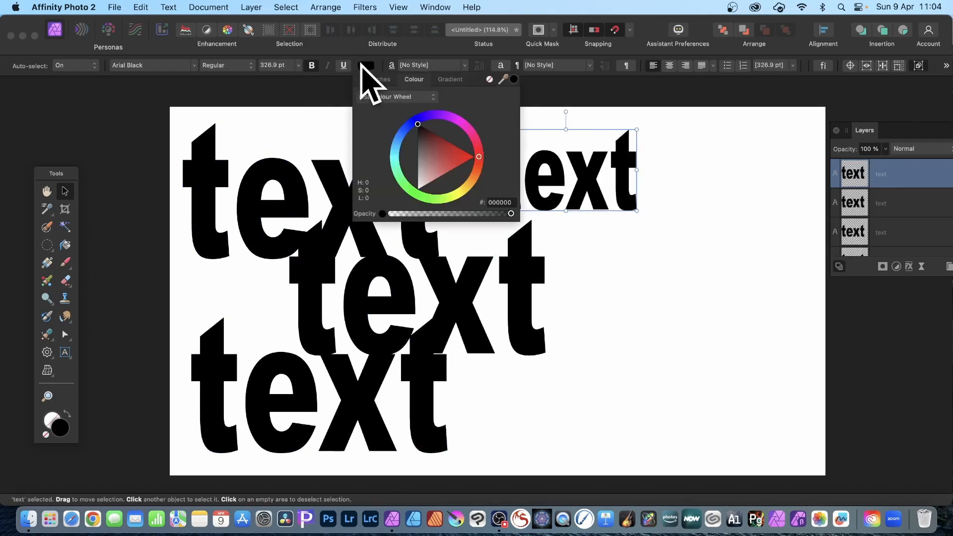
click(461, 154)
double_click(568, 187)
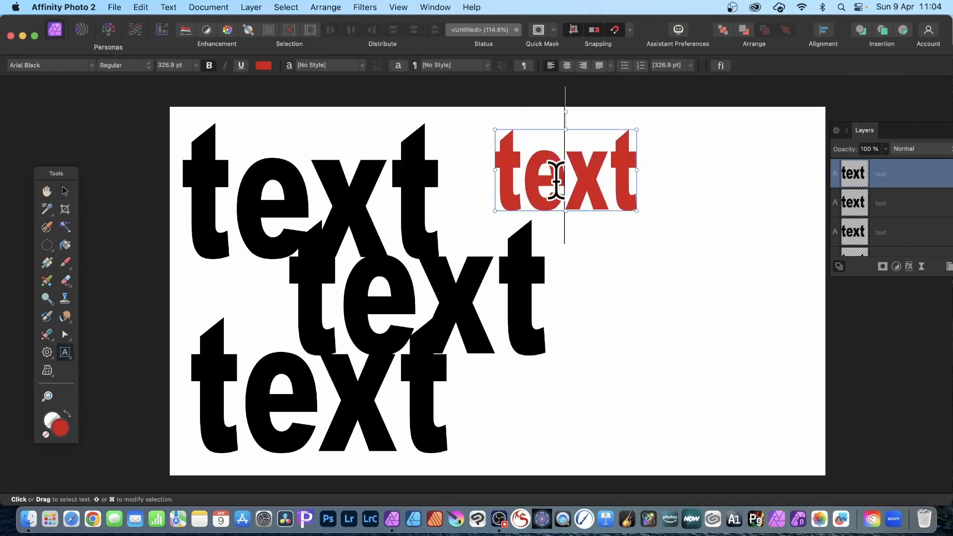
Finish editing the red text, deselect it and merge all visible layers into a new pixel layer.
double_click(549, 181)
drag(561, 181, 583, 179)
key(Escape)
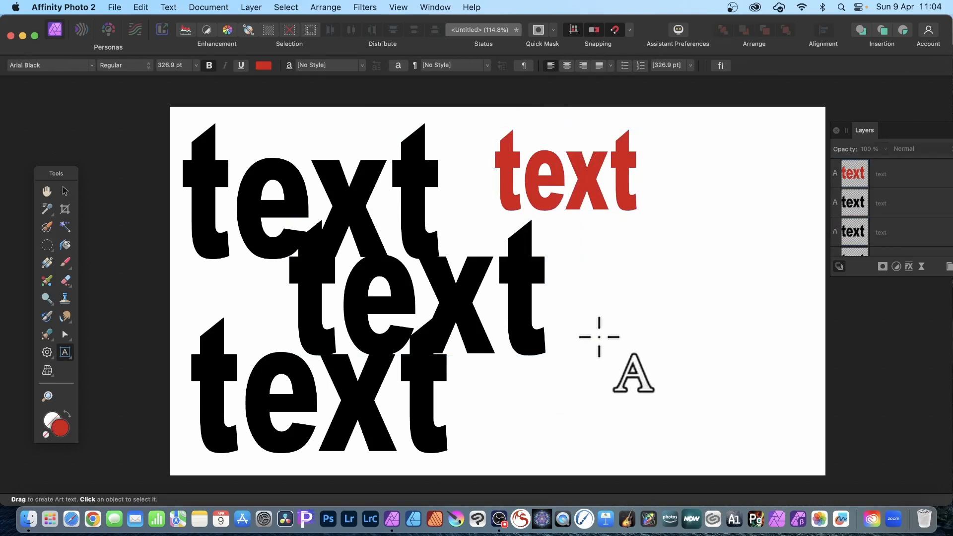
click(65, 191)
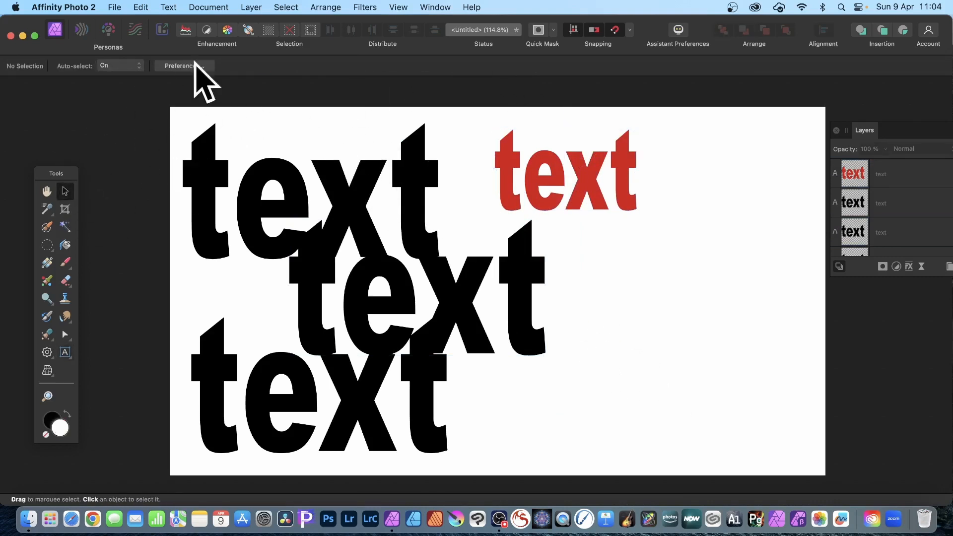
click(251, 6)
scroll(336, 277, down, 5)
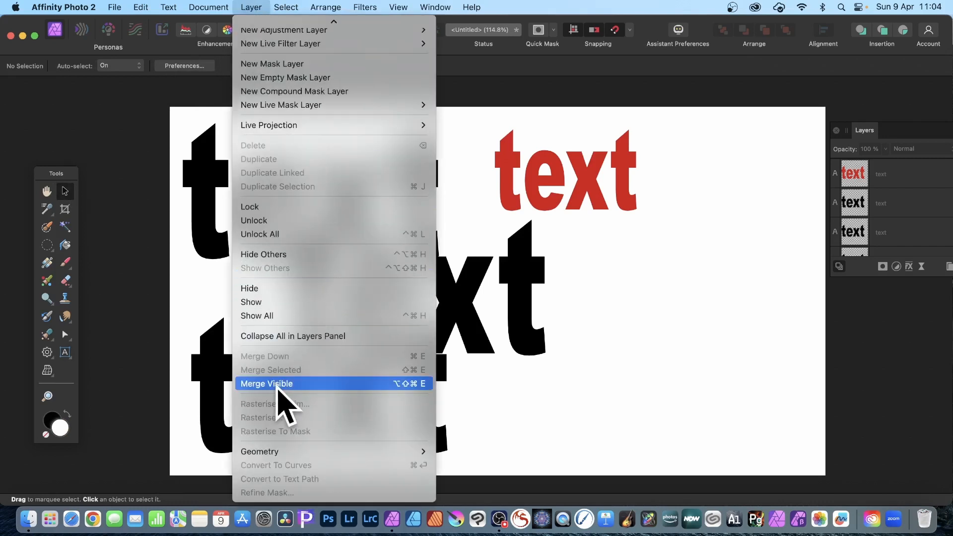
click(286, 403)
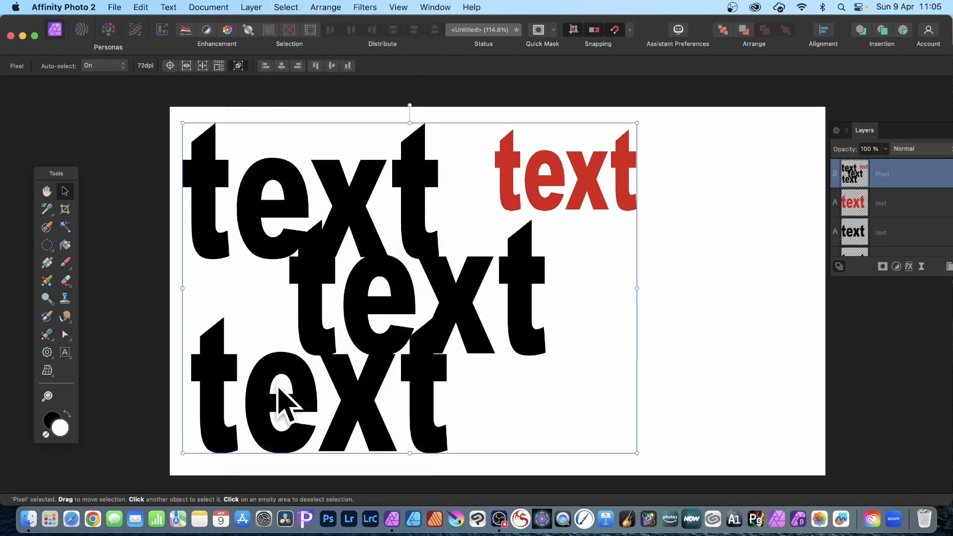
Remove the four original text layers, keeping only the merged pixel layer.
drag(847, 130, 659, 130)
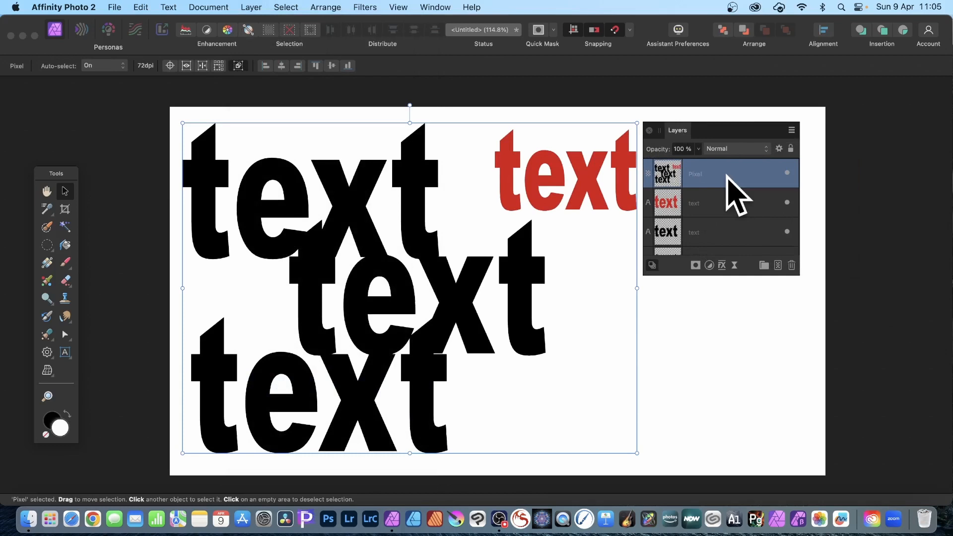
click(735, 209)
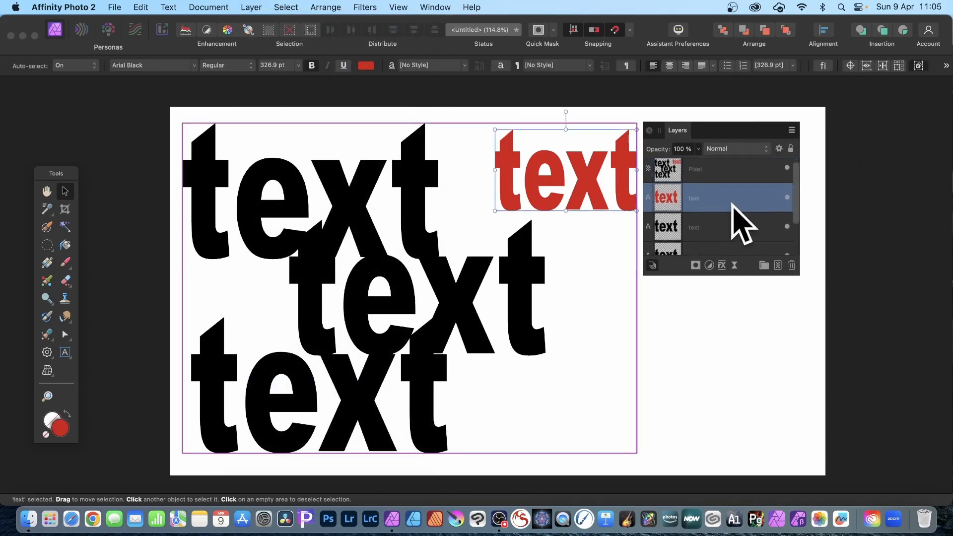
scroll(733, 233, down, 2)
shift+click(717, 238)
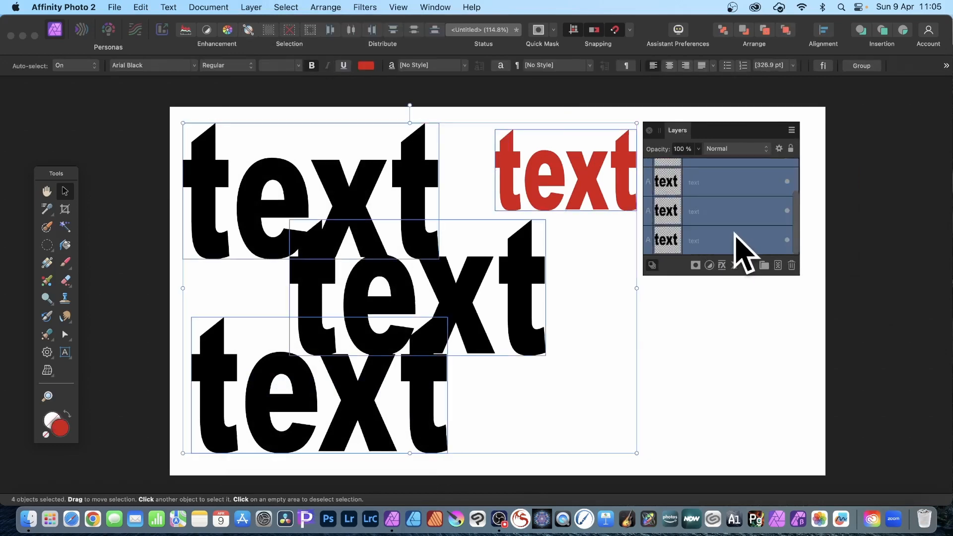
key(super+e)
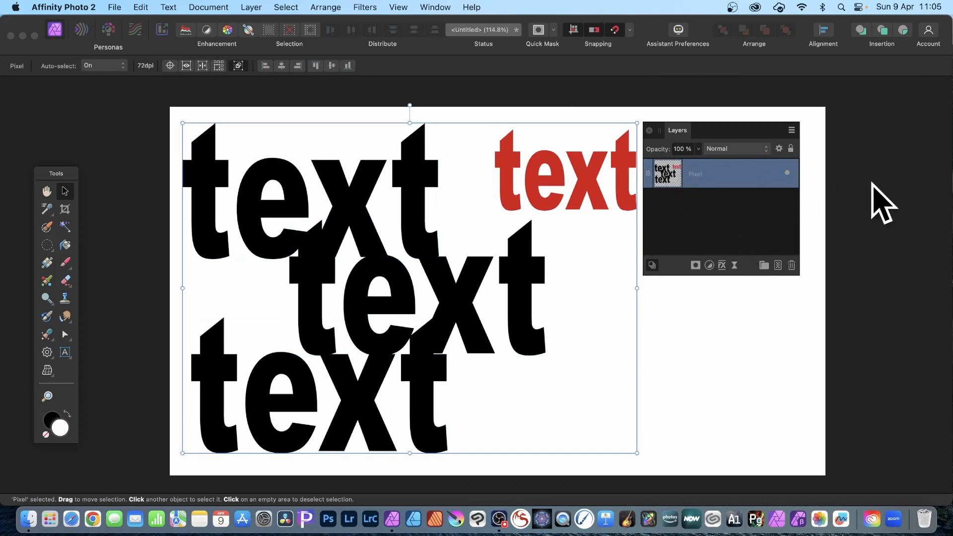
Apply a nearly horizontal Motion Blur to the merged text layer, setting its radius and direction on the canvas.
click(366, 7)
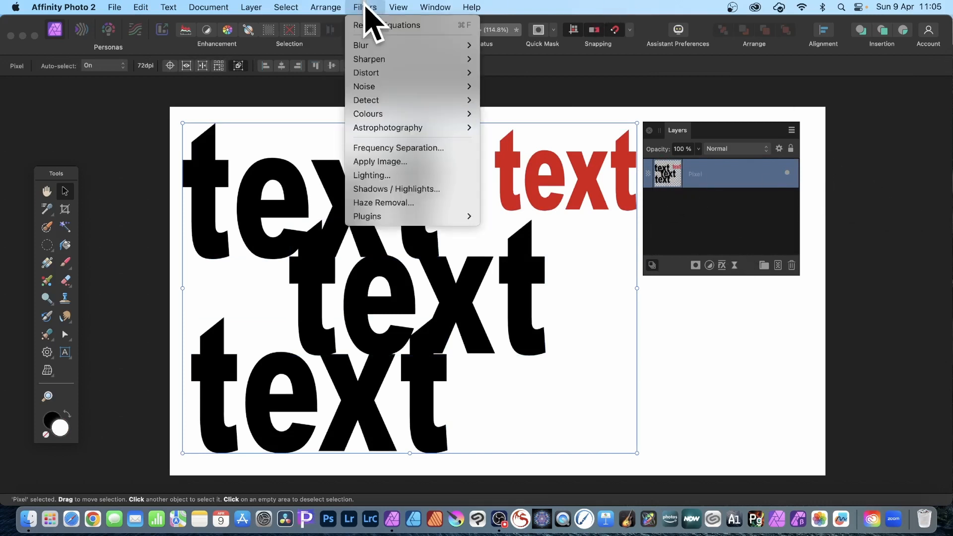
mouse_move(368, 46)
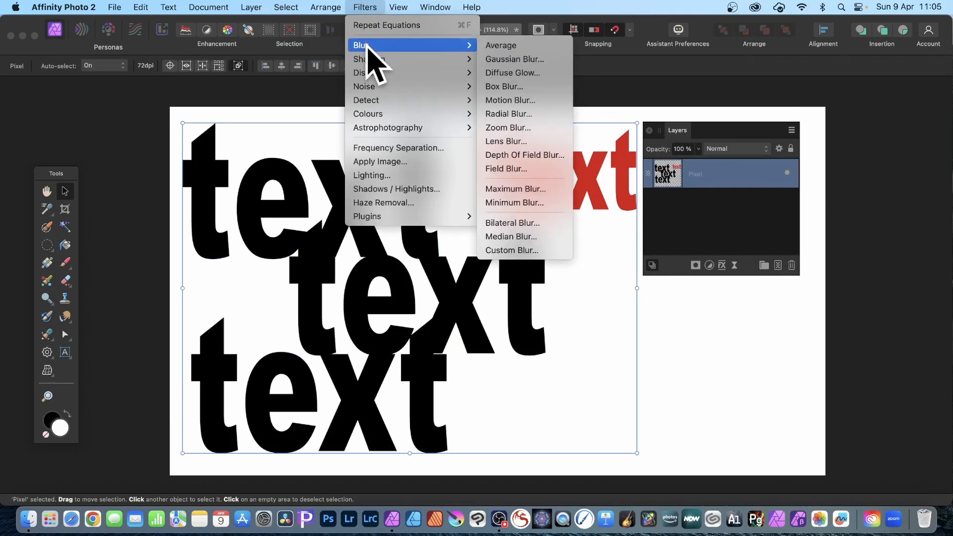
click(542, 100)
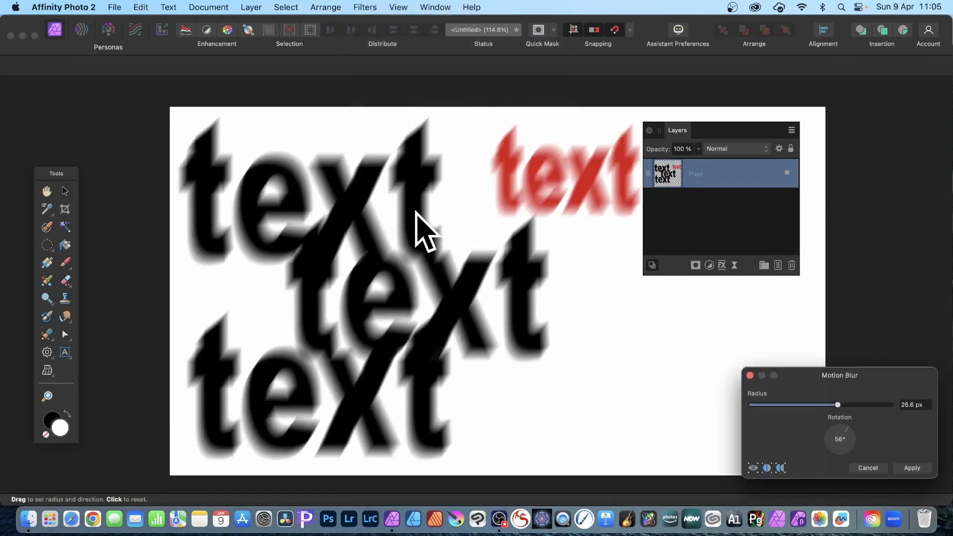
drag(416, 212, 437, 216)
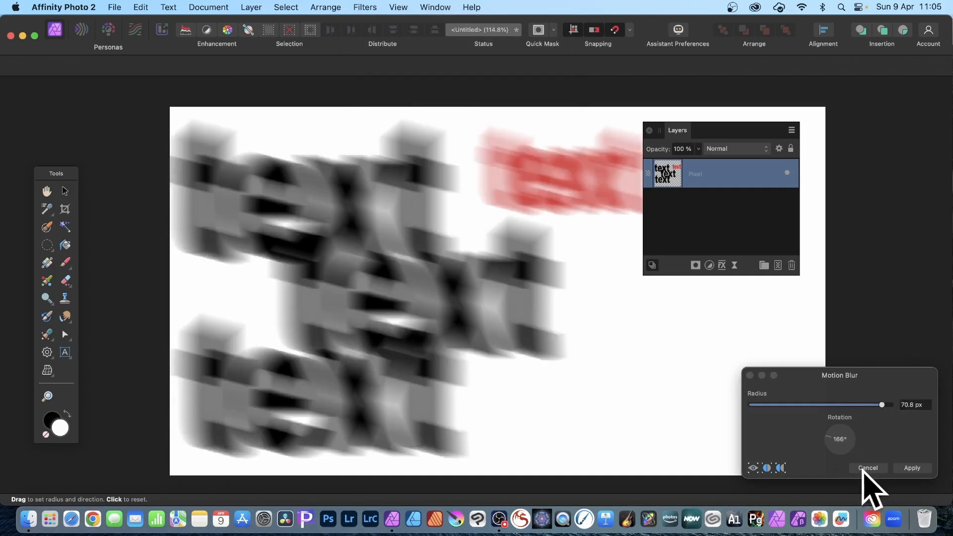
click(429, 229)
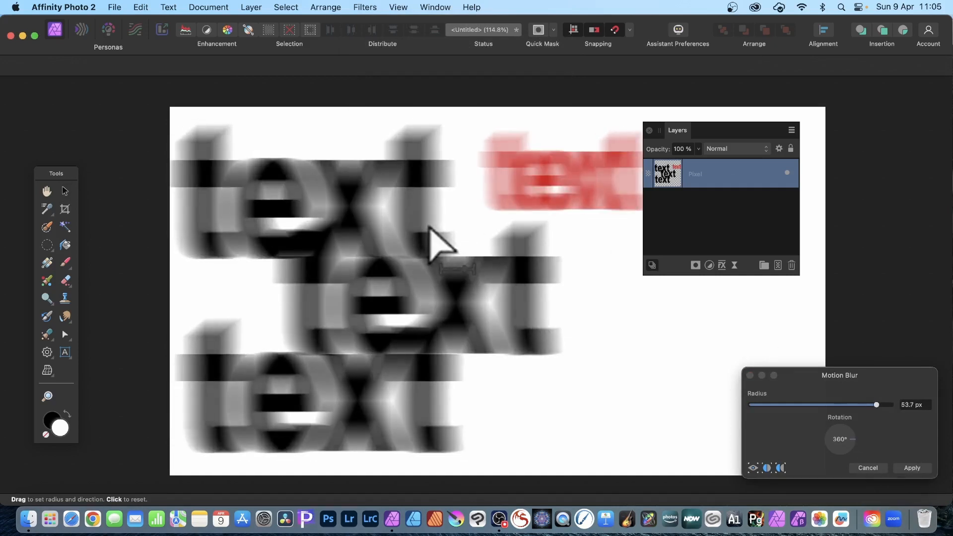
click(912, 468)
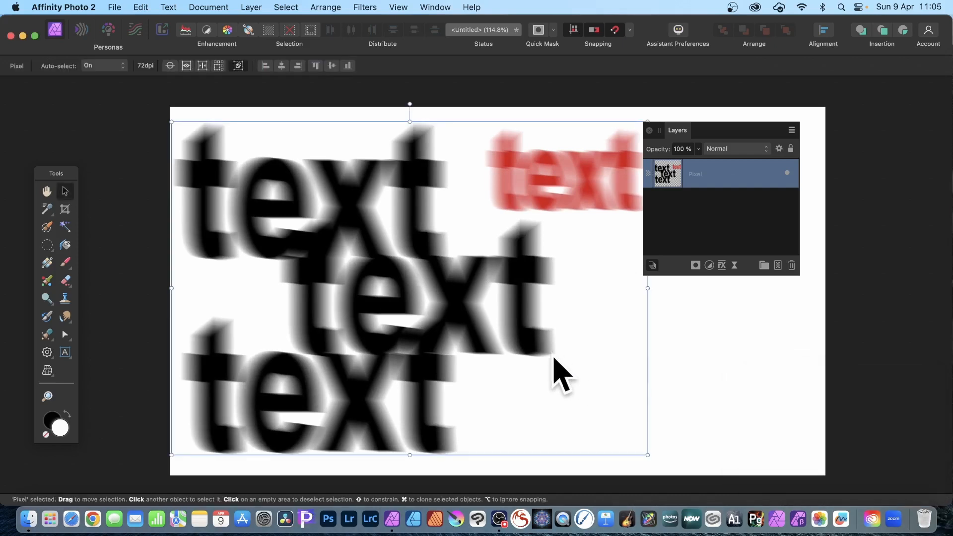
Start an Equations distortion on the blurred text with x*5 and y*5, and set the extend mode to Mirror.
click(365, 7)
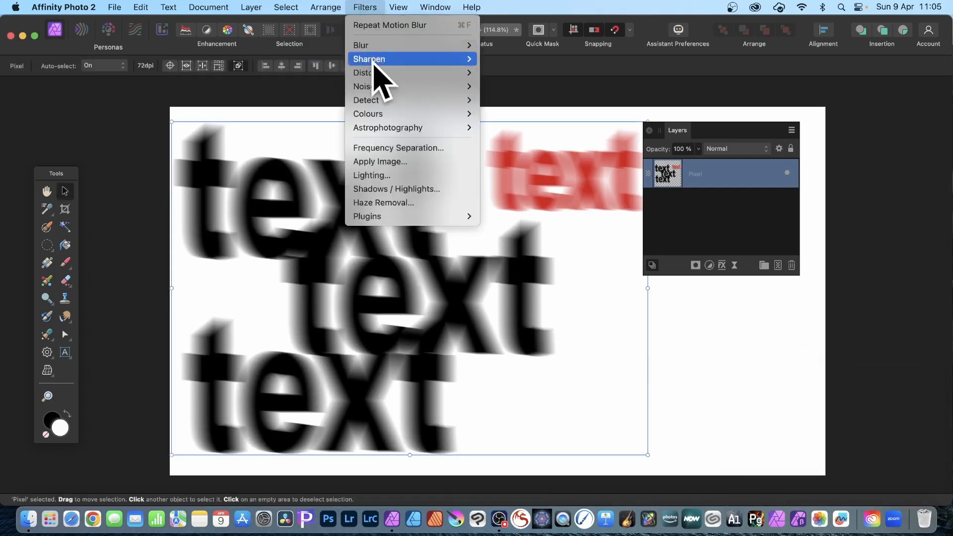
mouse_move(378, 73)
click(534, 277)
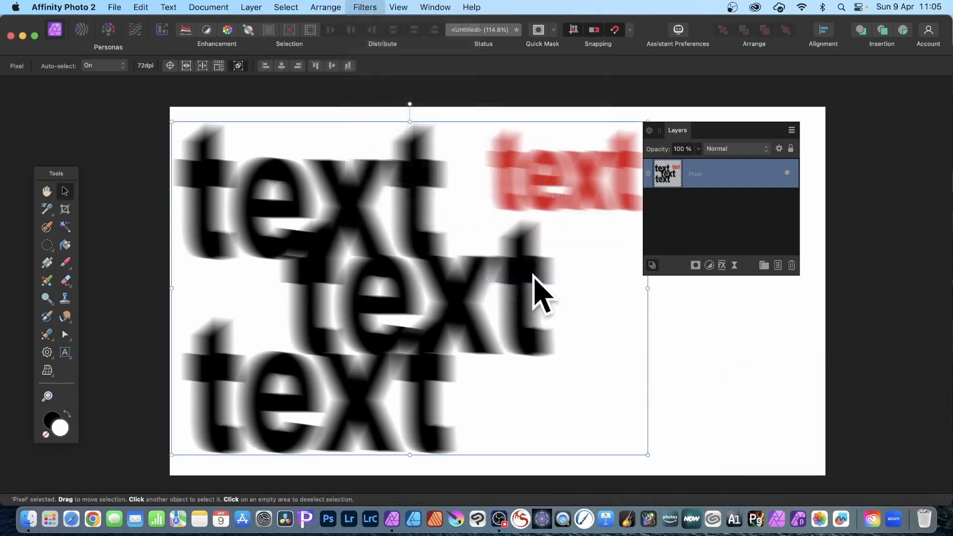
drag(844, 210, 520, 95)
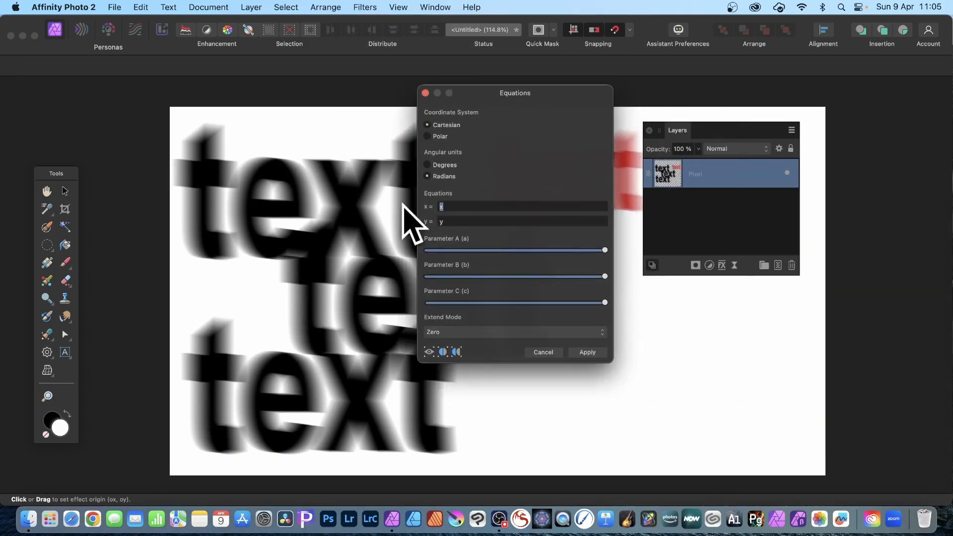
click(451, 206)
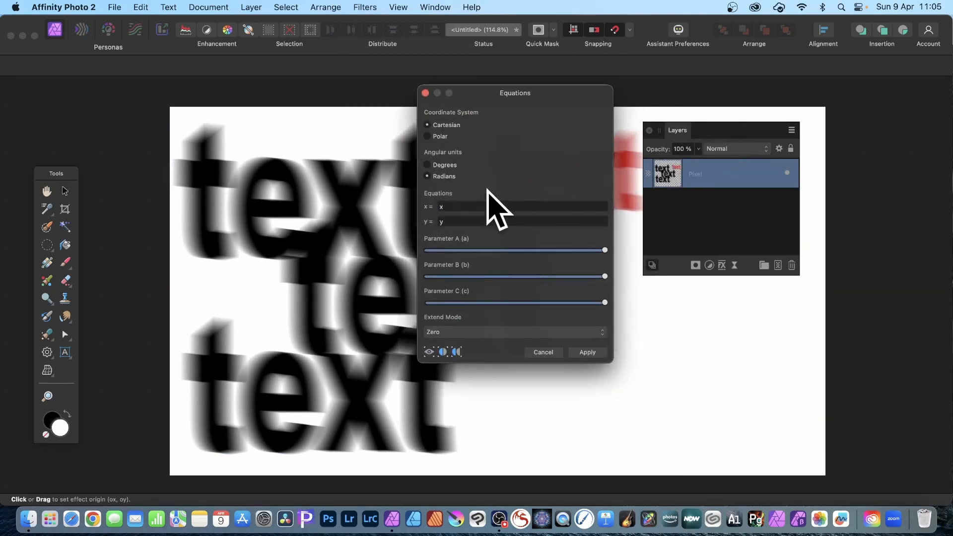
text(*5)
key(Tab)
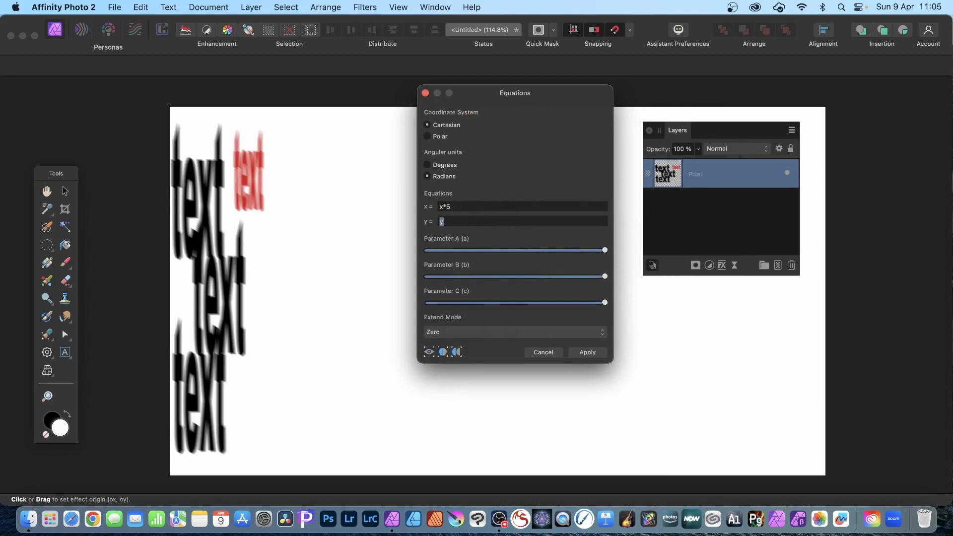
text(y*5)
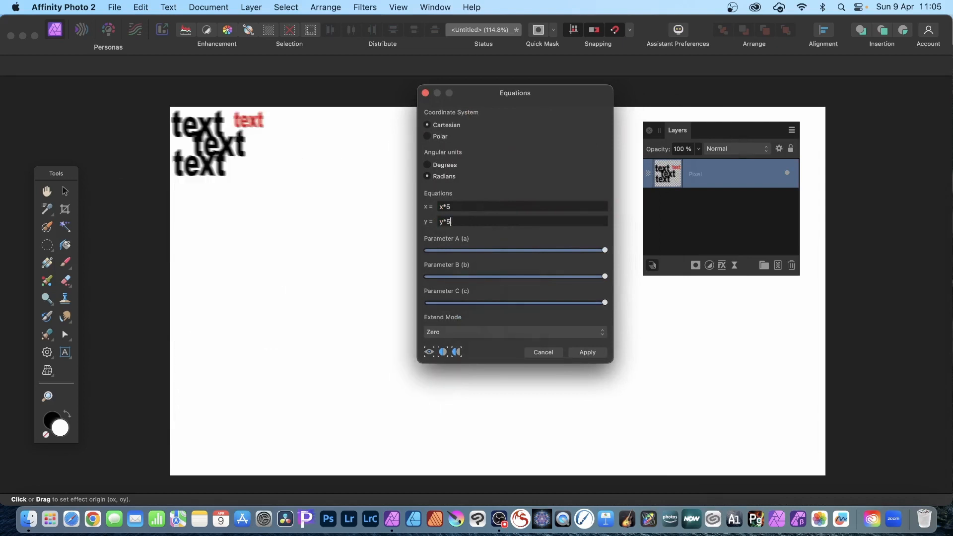
click(473, 332)
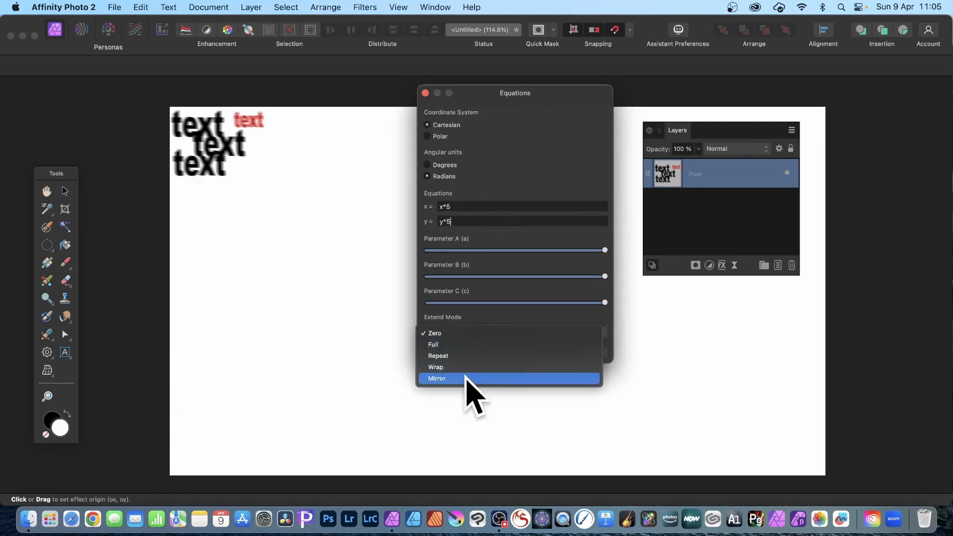
click(472, 379)
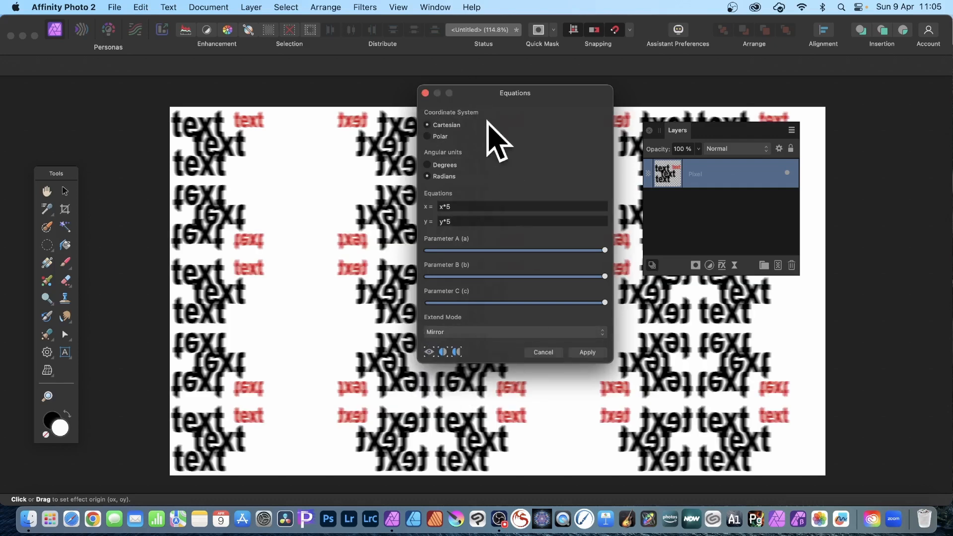
drag(492, 93, 803, 88)
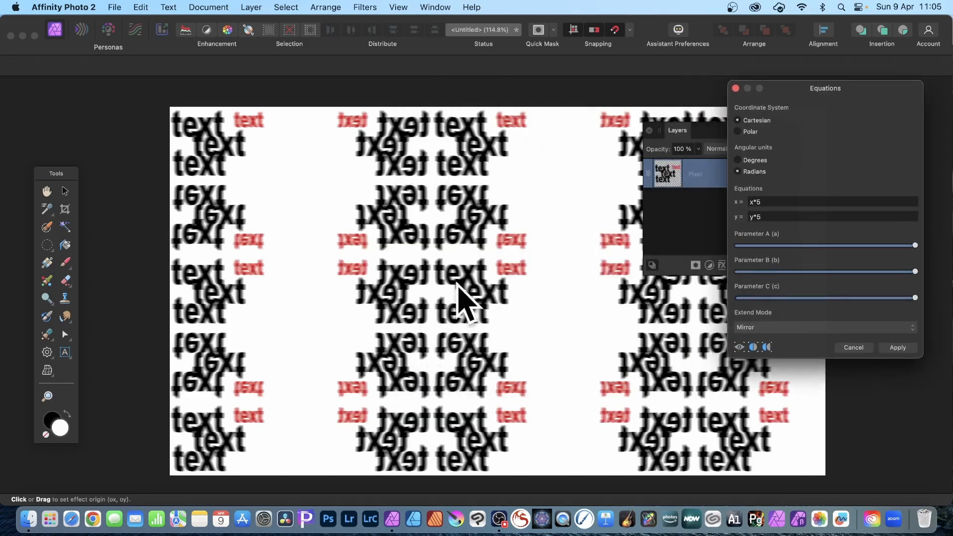
Switch the Equations distortion to polar coordinates, set t to t*5 and move the effect origin towards the page centre.
click(737, 131)
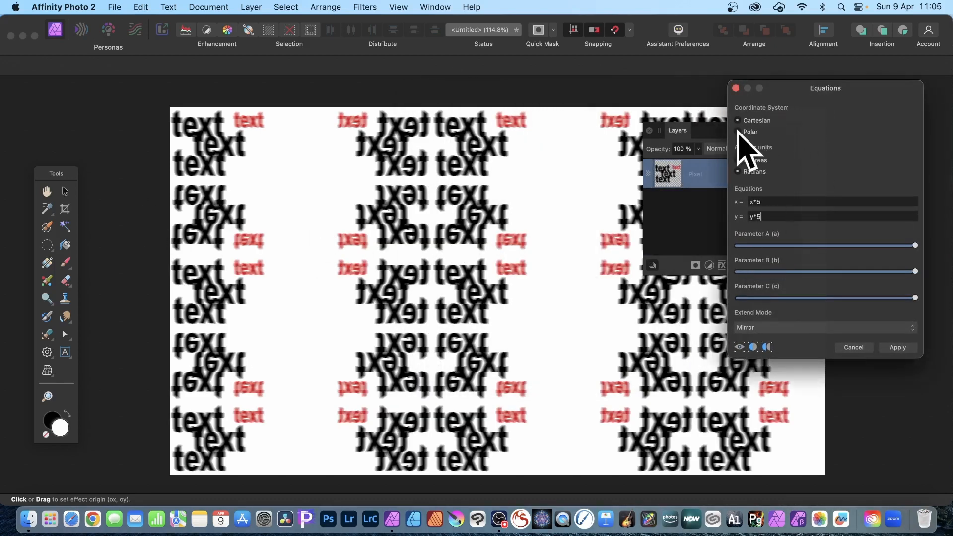
click(759, 216)
text(*5)
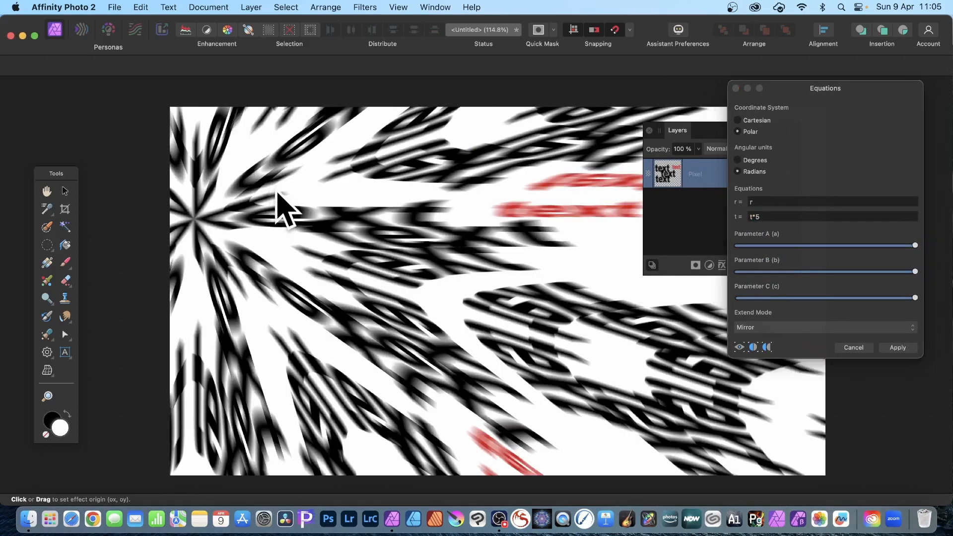
drag(278, 195, 471, 300)
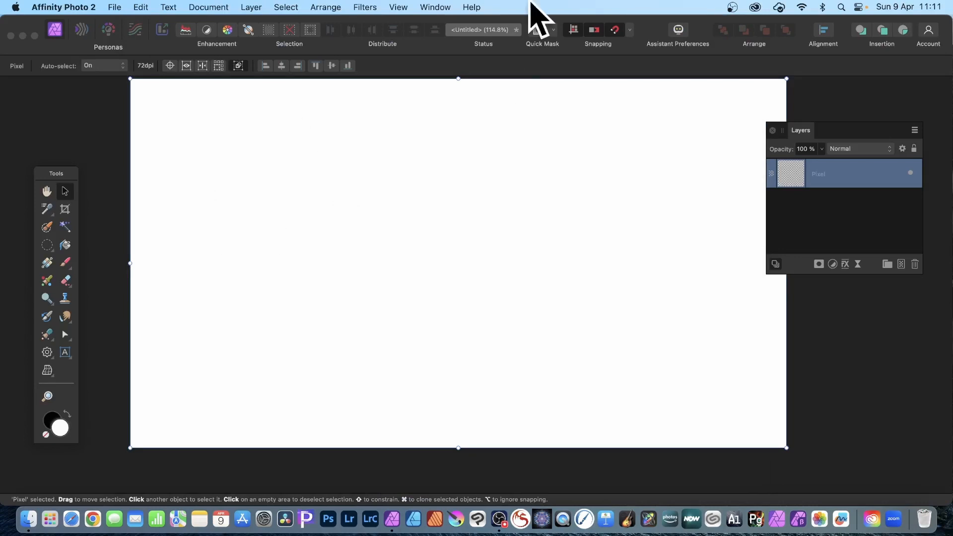
Add a new pixel layer and fill it with a diagonal linear gradient from white at the upper left to black.
click(252, 7)
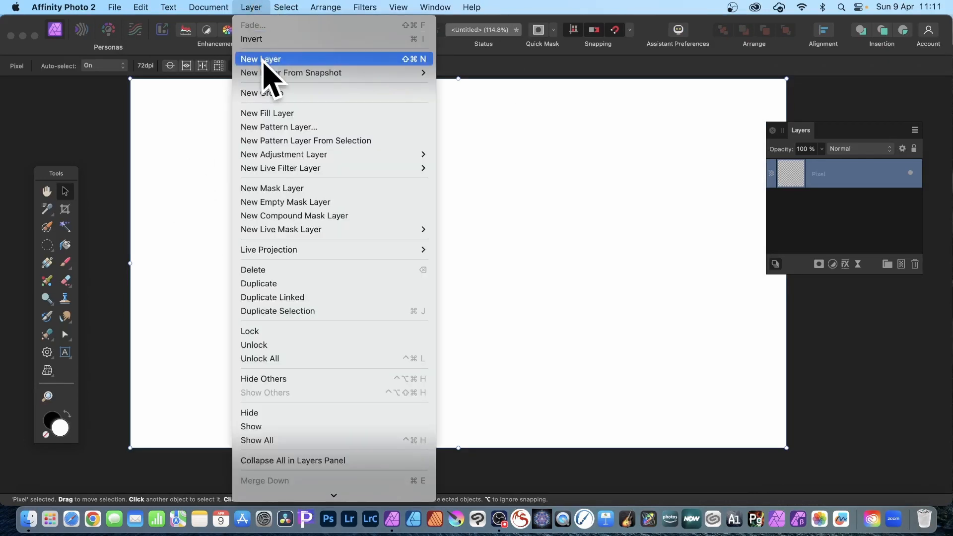
click(263, 59)
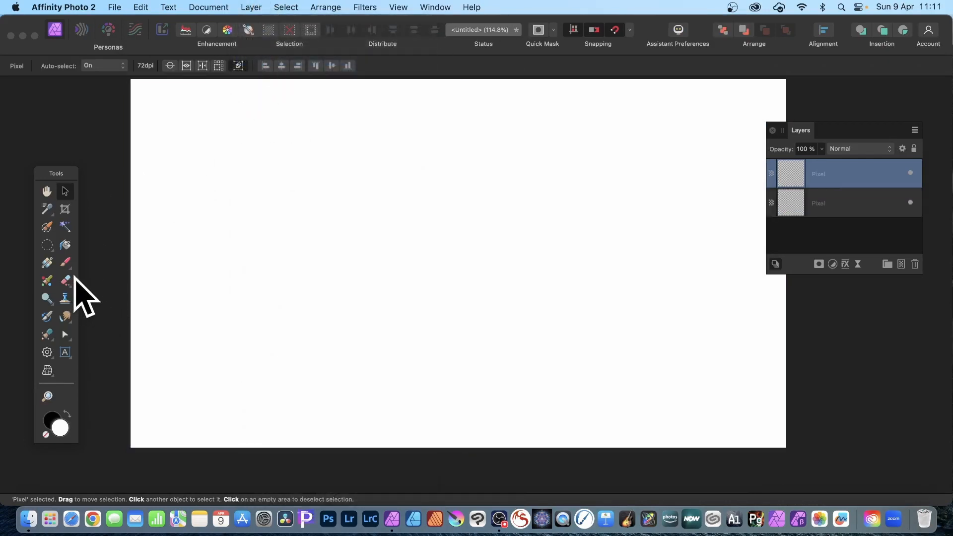
click(47, 262)
drag(232, 120, 671, 306)
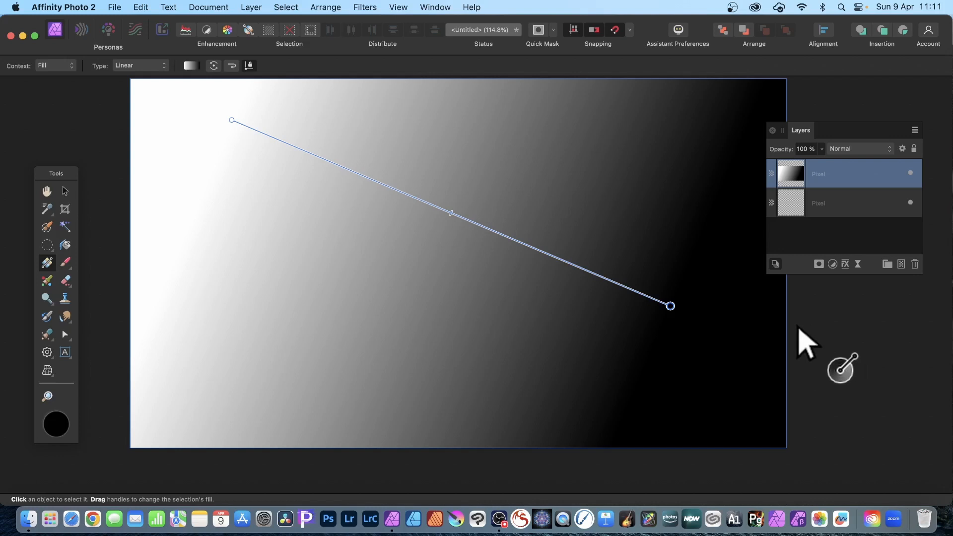
Recolour the gradient fill with the red, blue and green striped preset from the Gradients swatches.
click(436, 7)
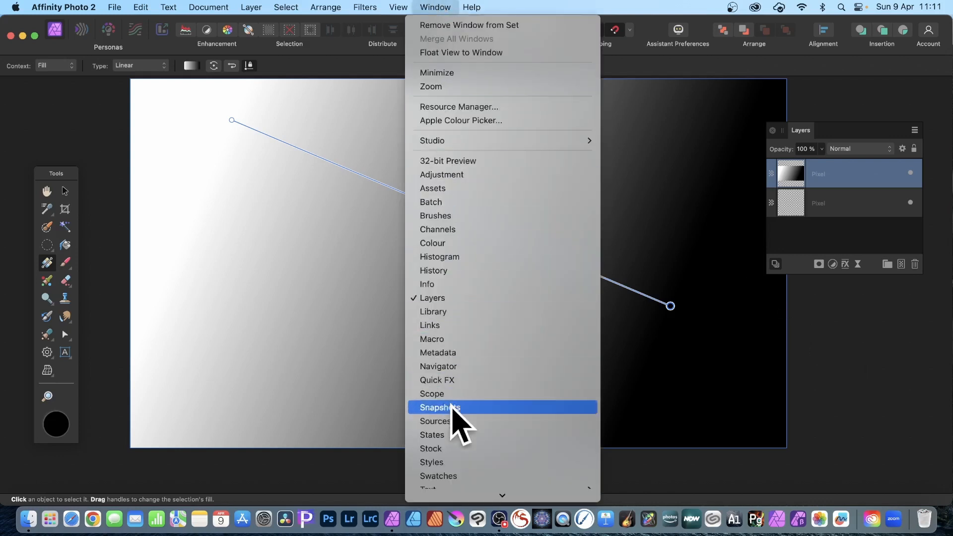
click(444, 472)
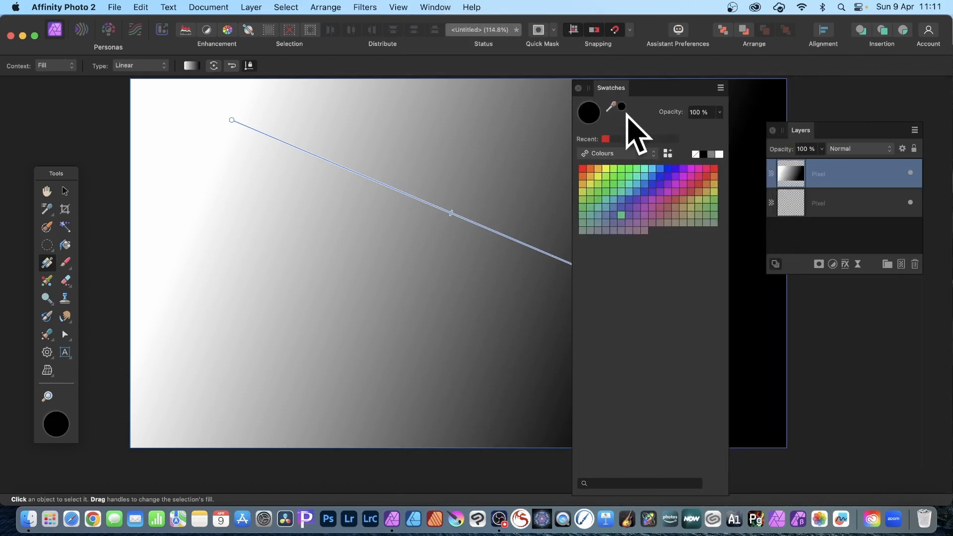
click(606, 155)
click(614, 167)
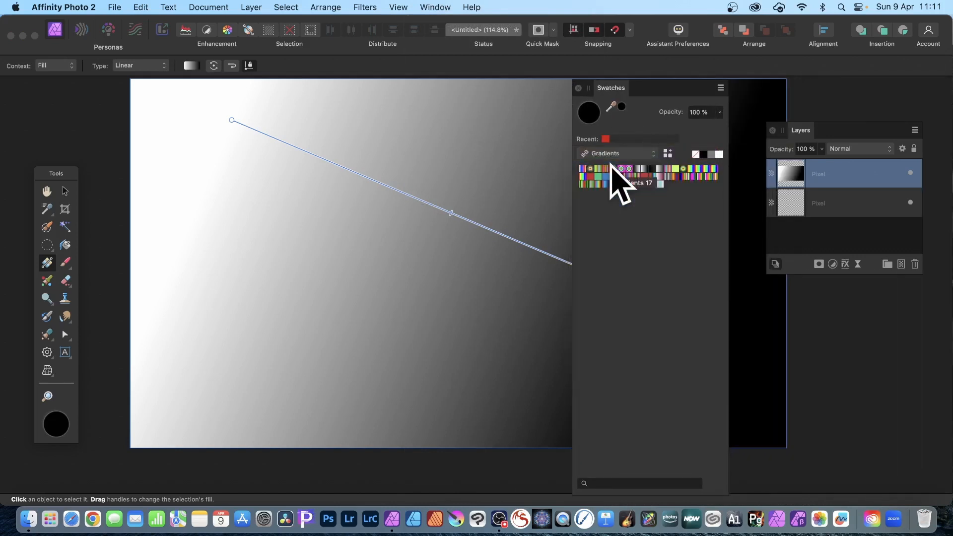
click(606, 170)
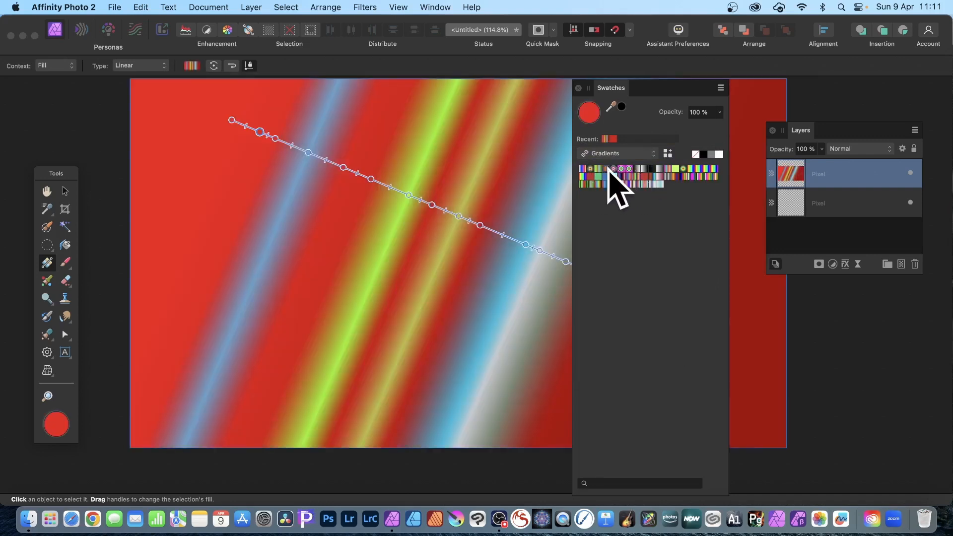
drag(611, 88, 830, 98)
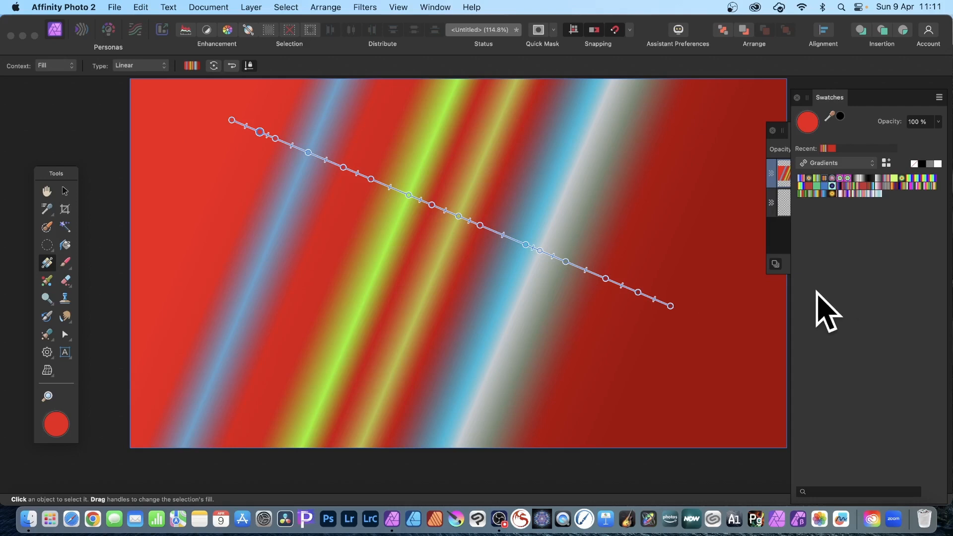
Start an Equations distortion on the striped gradient layer with x*5 and y*5, and set the extend mode to Mirror.
click(365, 7)
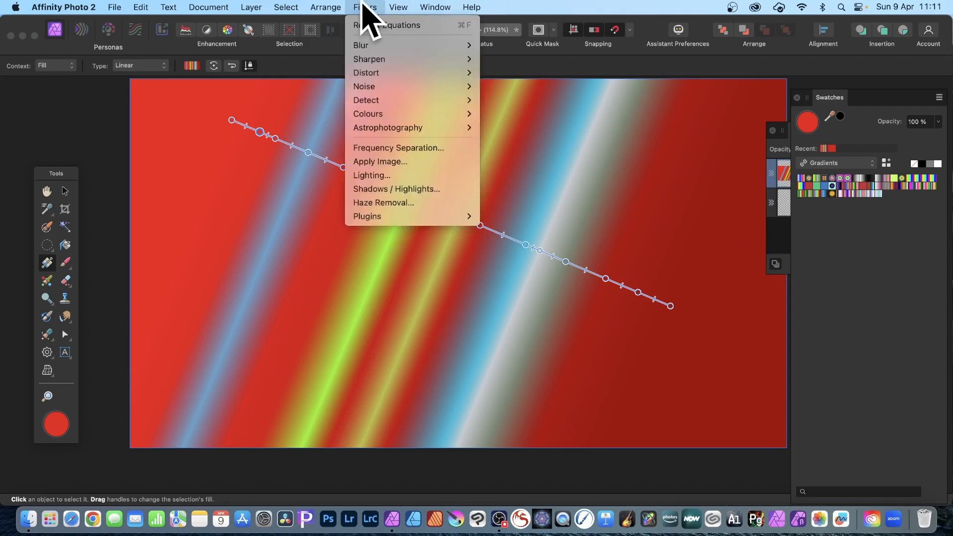
mouse_move(374, 74)
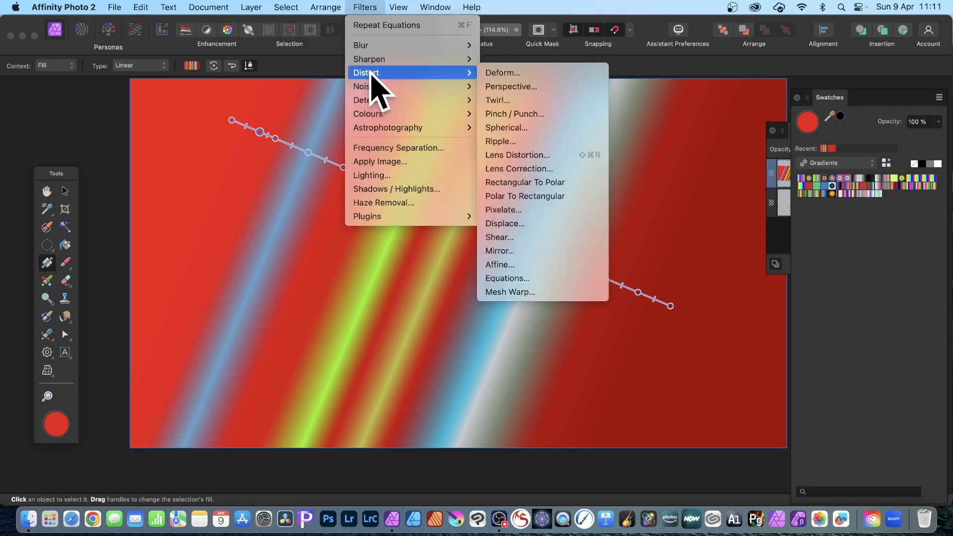
click(516, 278)
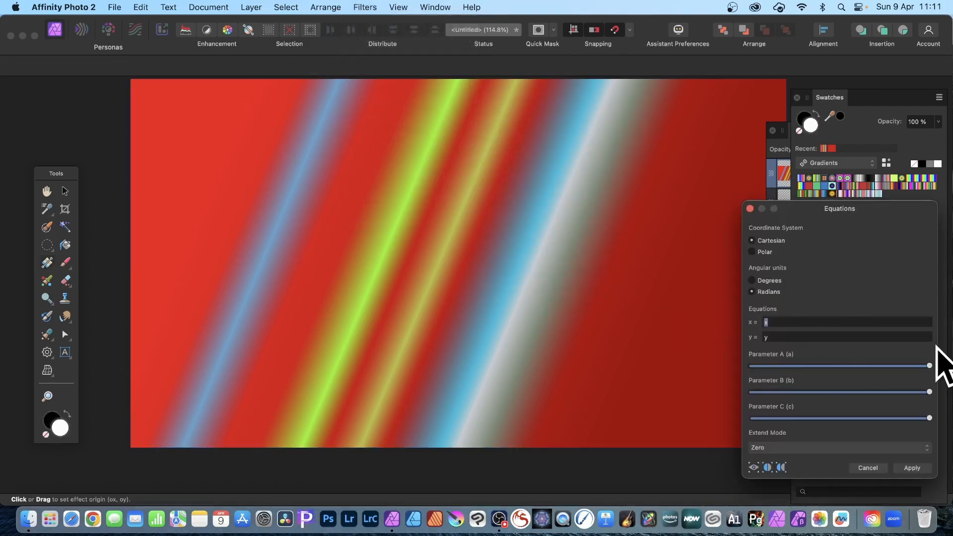
drag(819, 228, 568, 121)
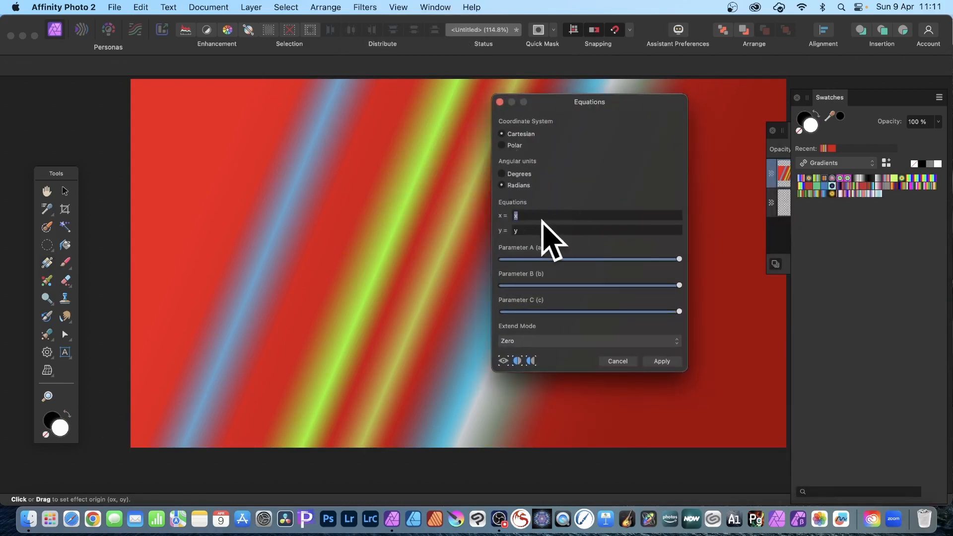
text(*)
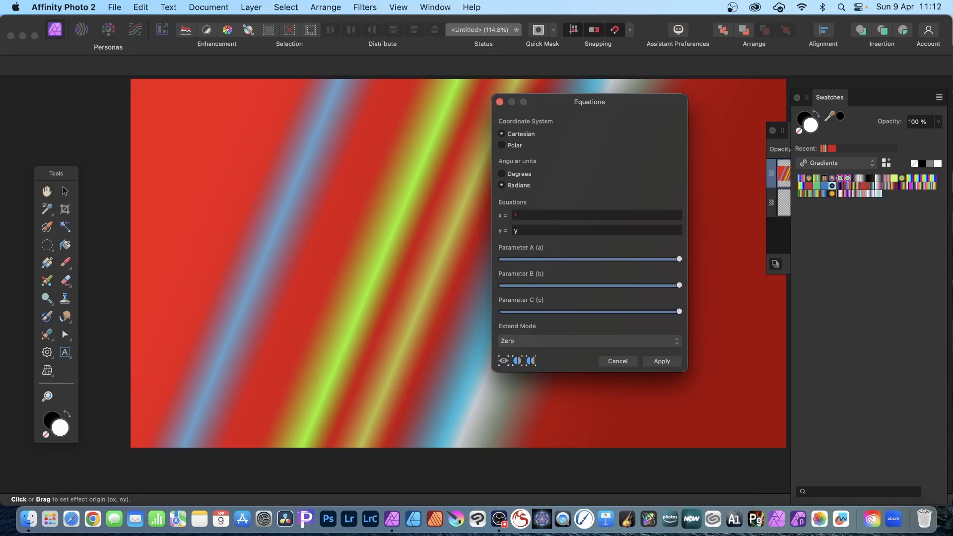
key(BackSpace)
text(x*5)
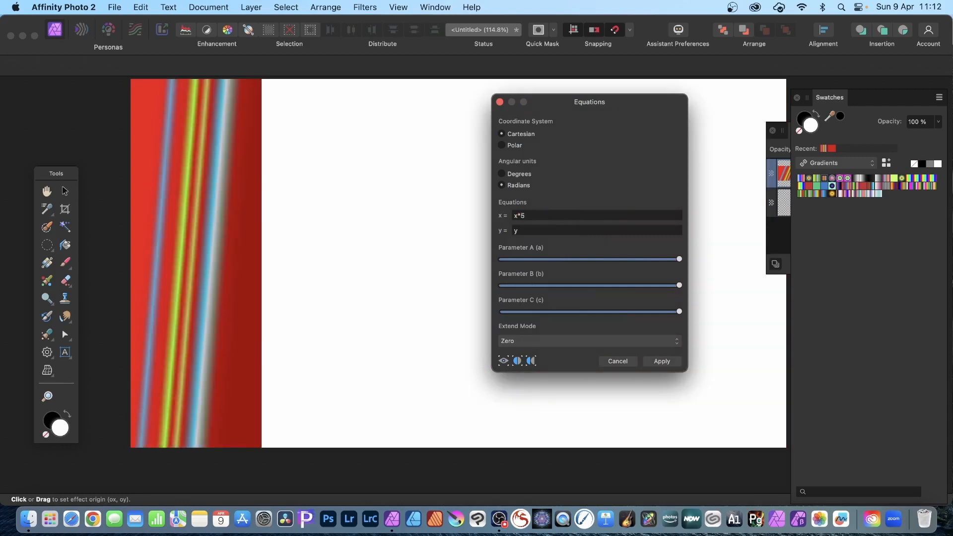
click(531, 230)
text(*)
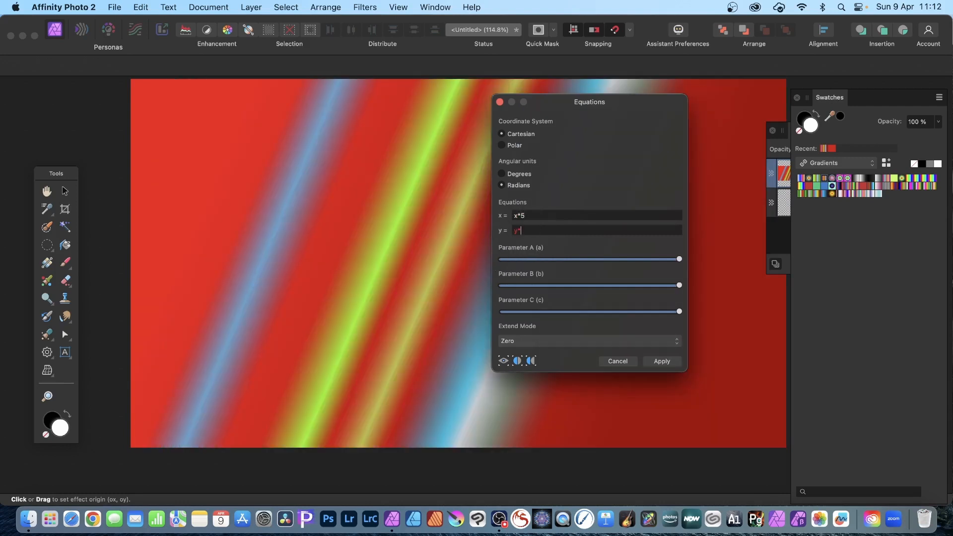
text(5)
click(534, 341)
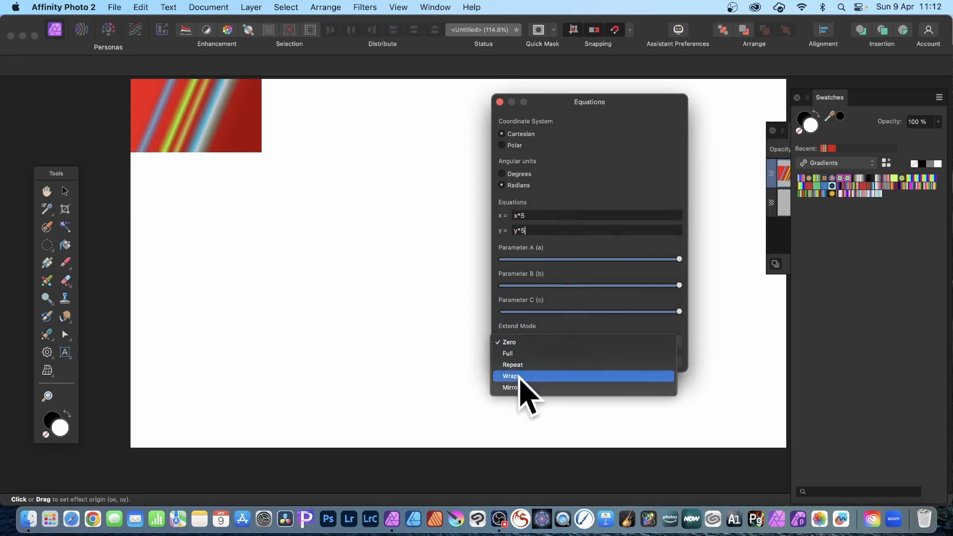
click(517, 387)
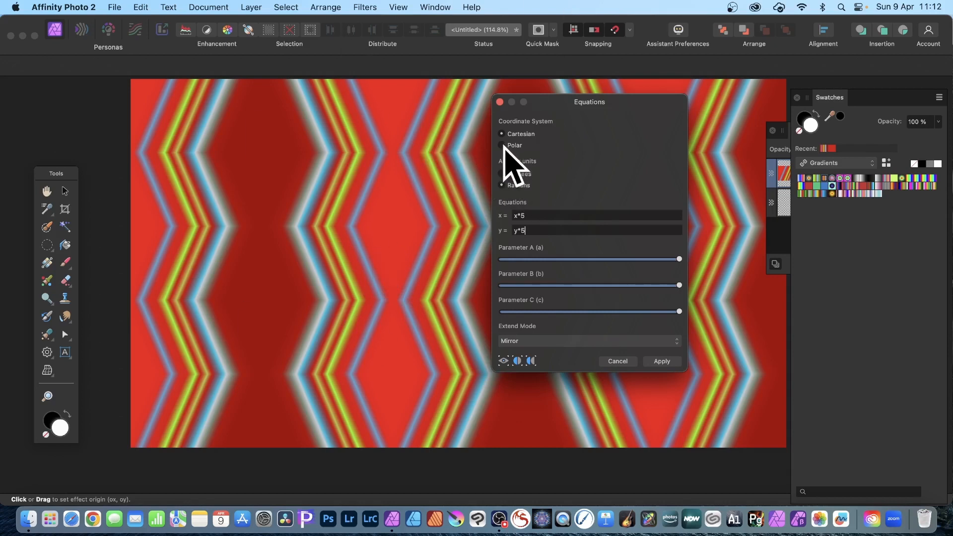
Switch the gradient's Equations distortion to polar coordinates, set t to t*5 and place the effect origin near the page centre.
click(503, 146)
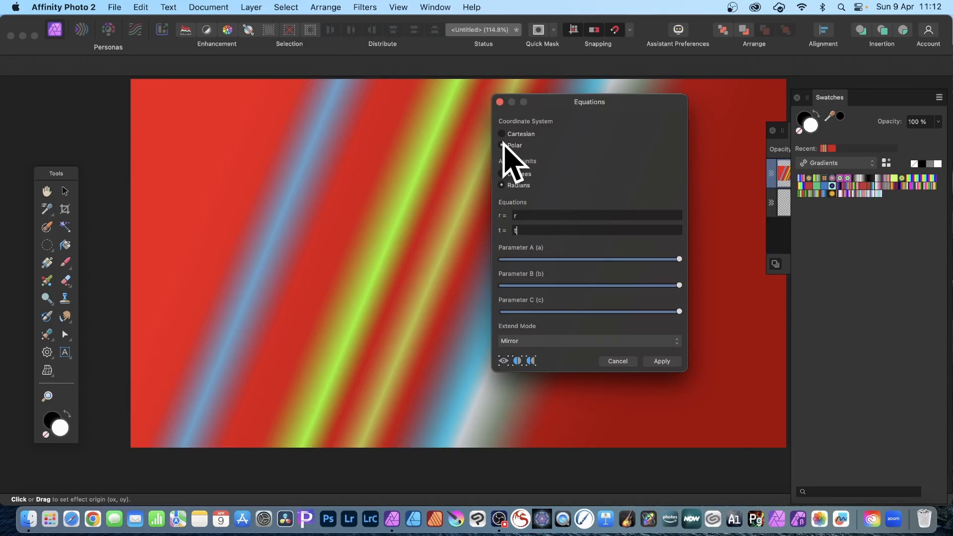
click(560, 229)
text(*5)
drag(562, 103, 644, 97)
drag(457, 264, 433, 233)
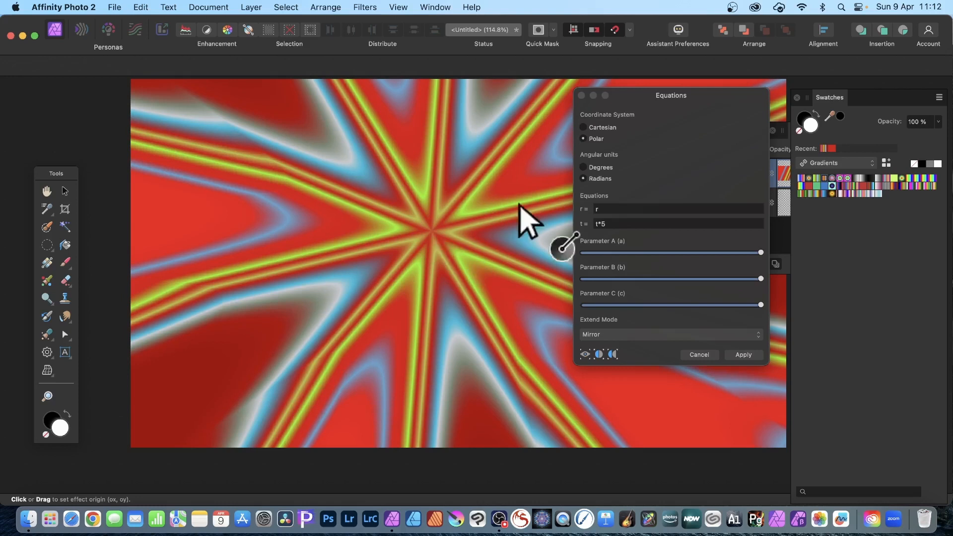
Set the r equation to r*5 and shift the effect origin slightly down and to the left.
click(617, 211)
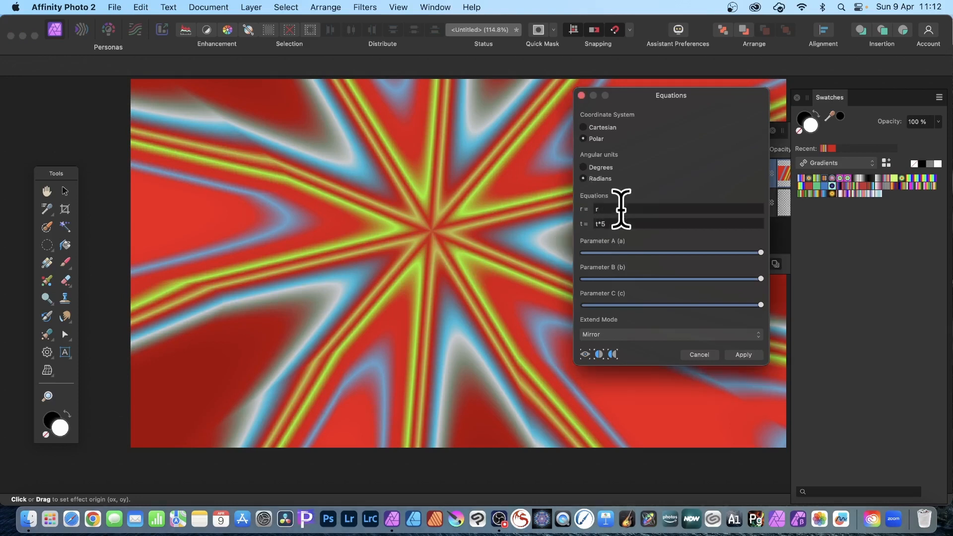
text(*5)
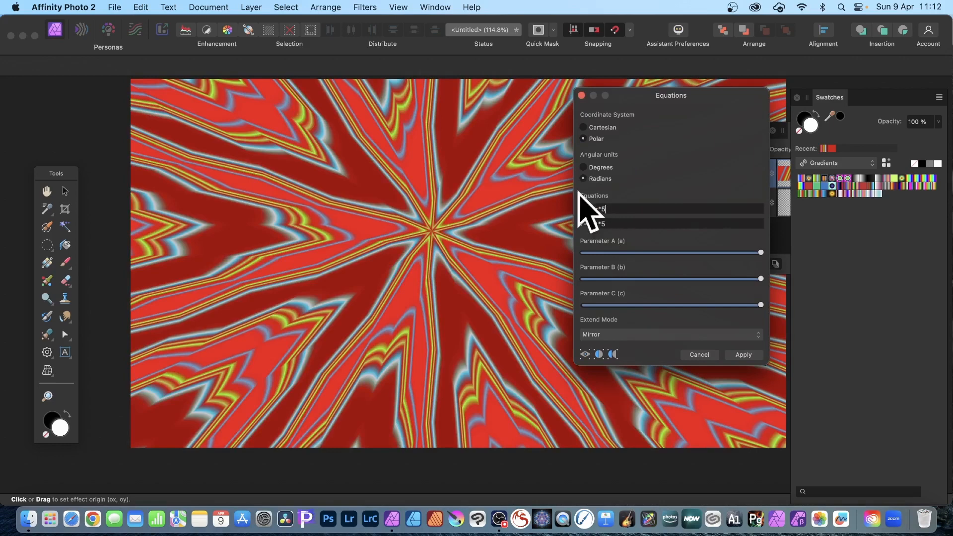
drag(444, 228, 420, 259)
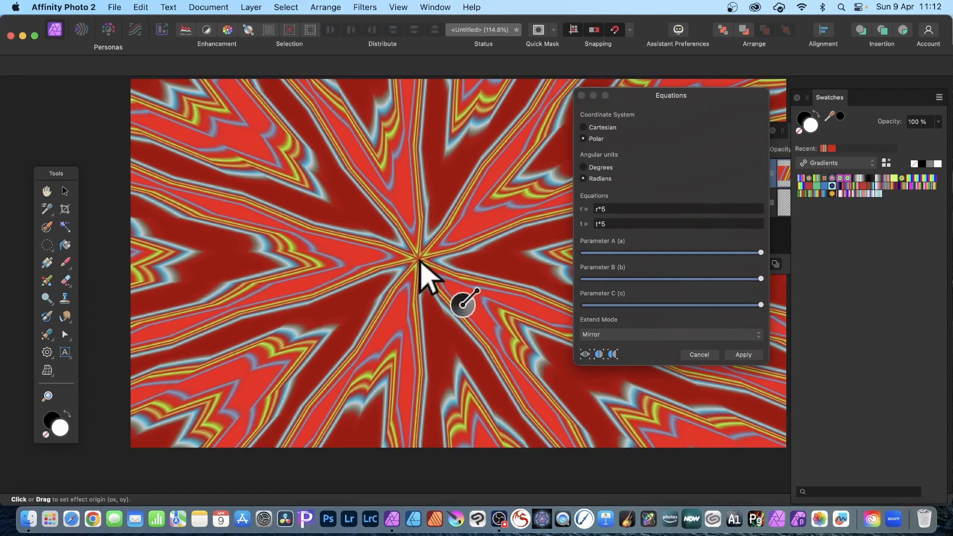
Try the Wrap and Zero extend modes on the polar star pattern.
click(618, 335)
click(615, 325)
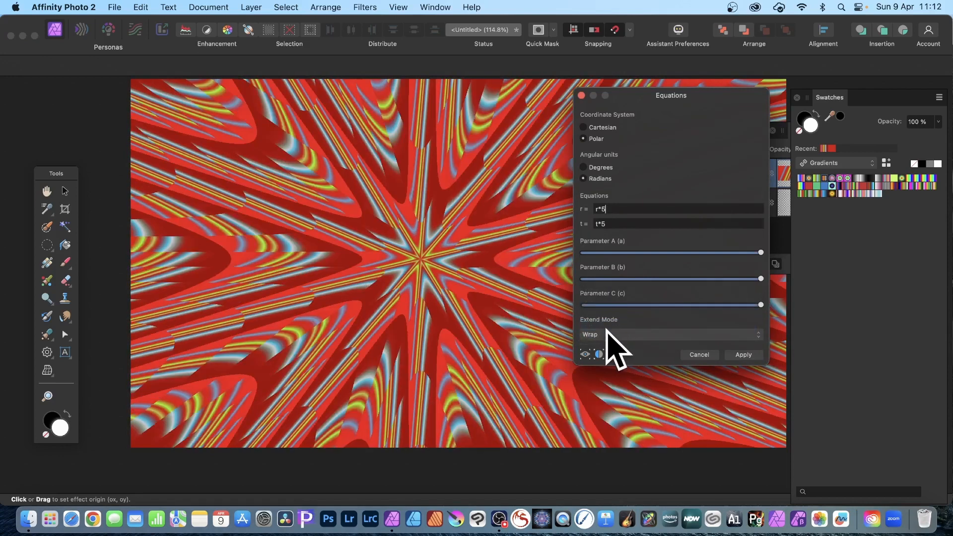
click(610, 333)
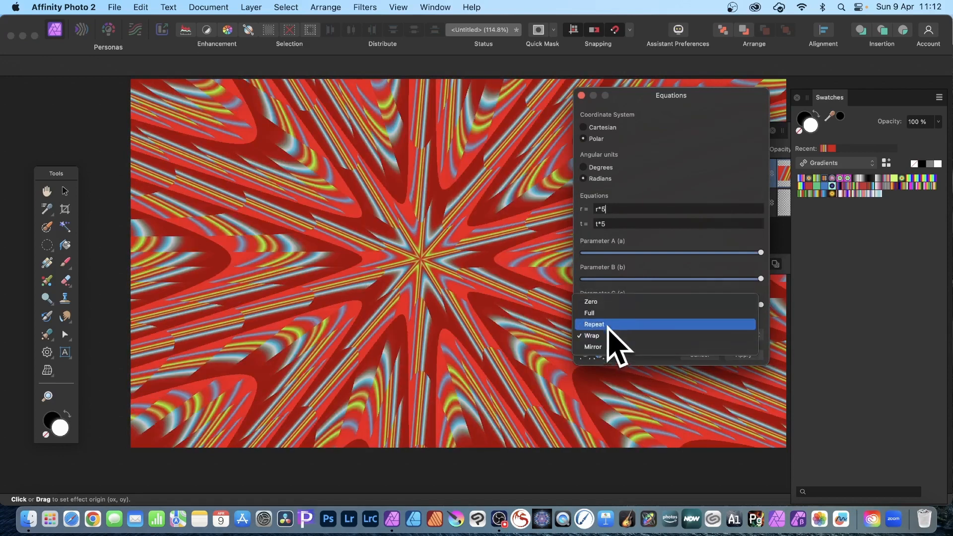
click(608, 301)
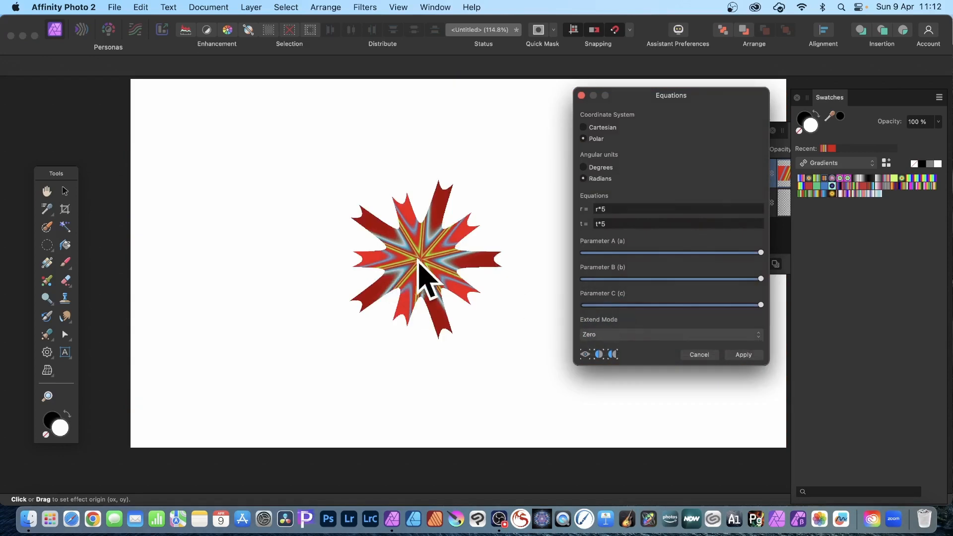
Shift the effect origin slightly up and to the left, and set the extend mode to Mirror.
drag(415, 298, 400, 243)
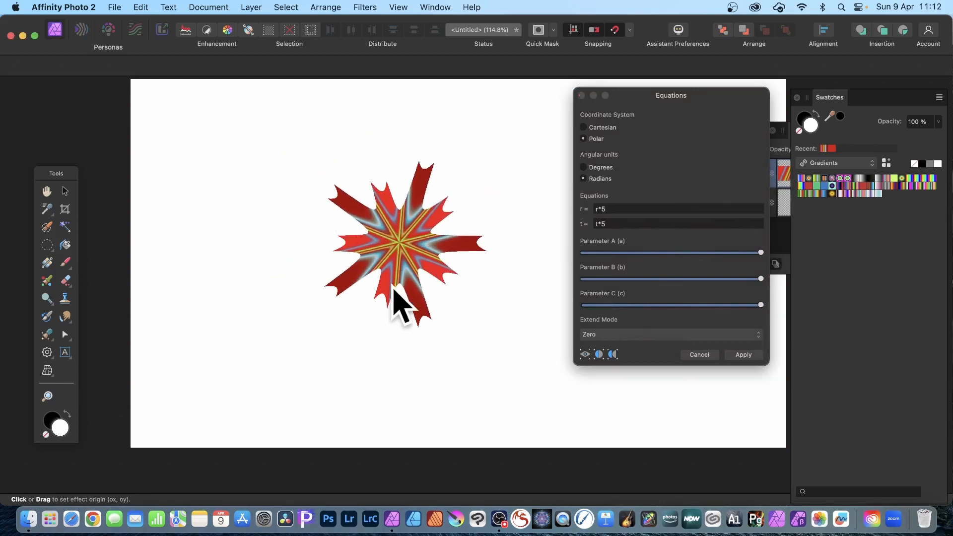
click(610, 334)
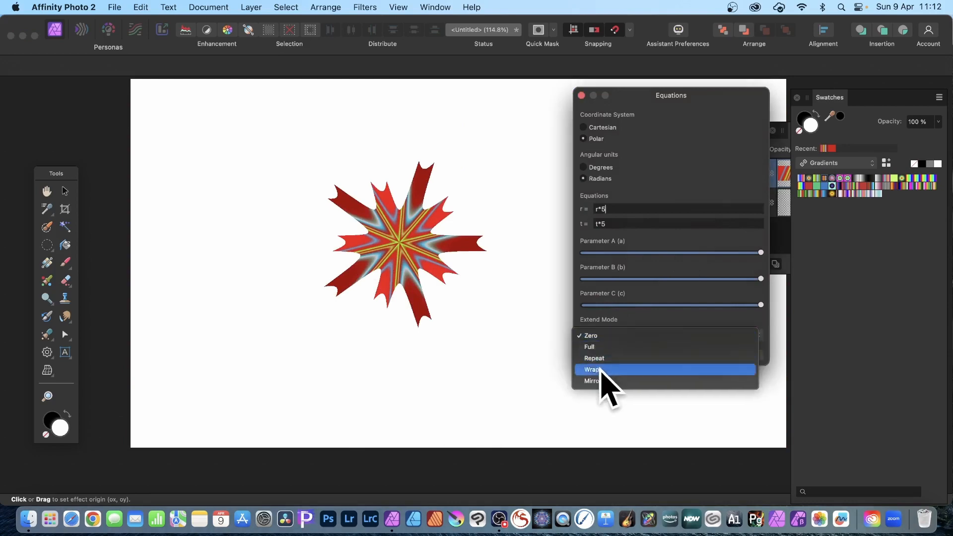
click(596, 380)
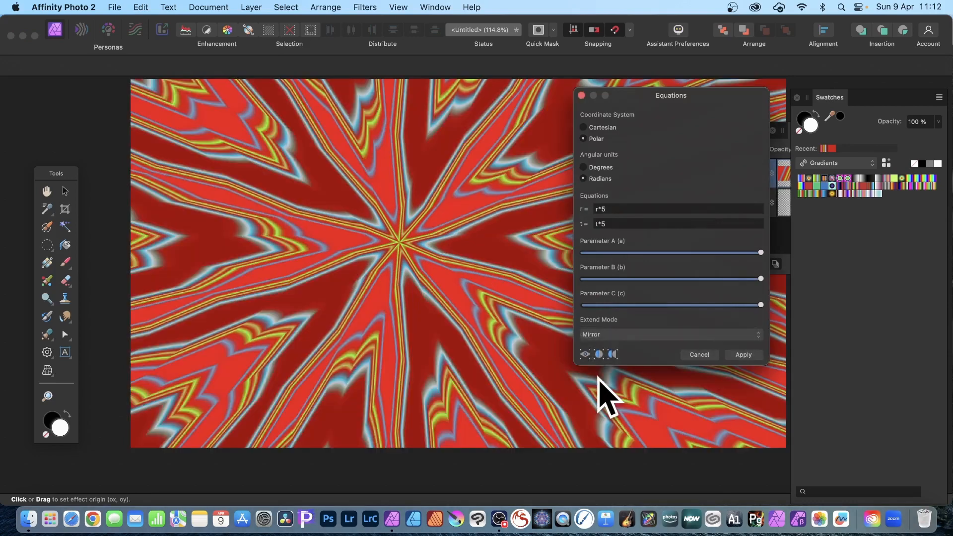
Try t*5-r and t*5-r*5 as the t equation, and settle on t*5-r/5.
click(613, 225)
text(-r)
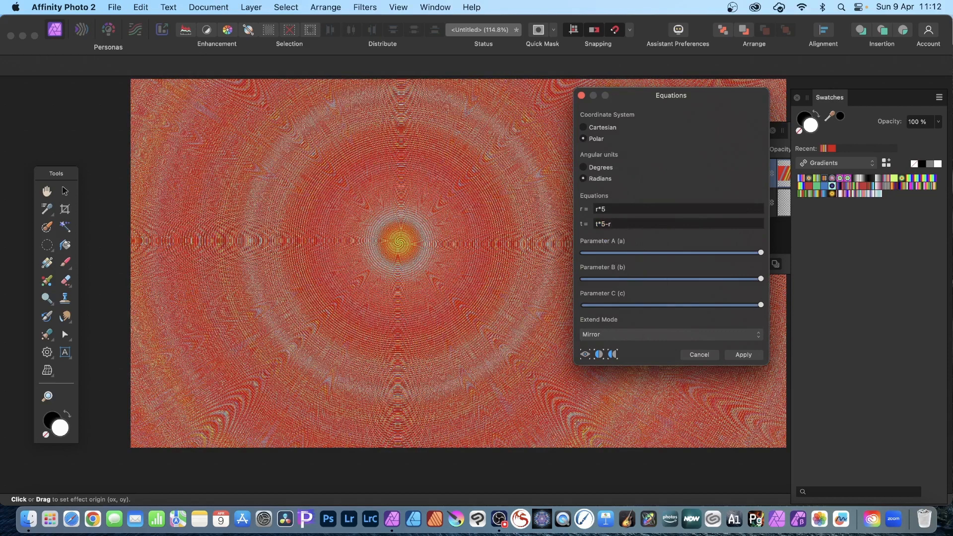
text(*5)
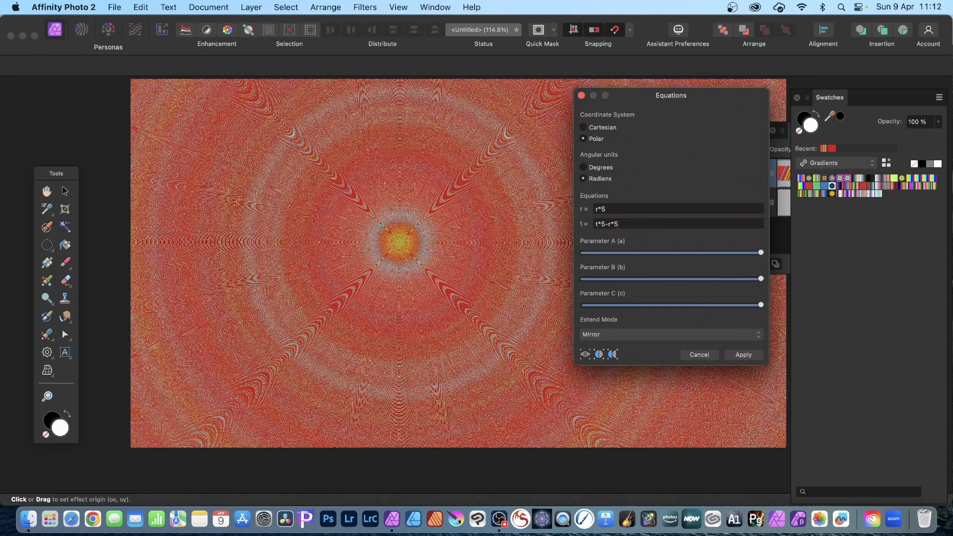
key(BackSpace)
key(BackSpace)
text(/5)
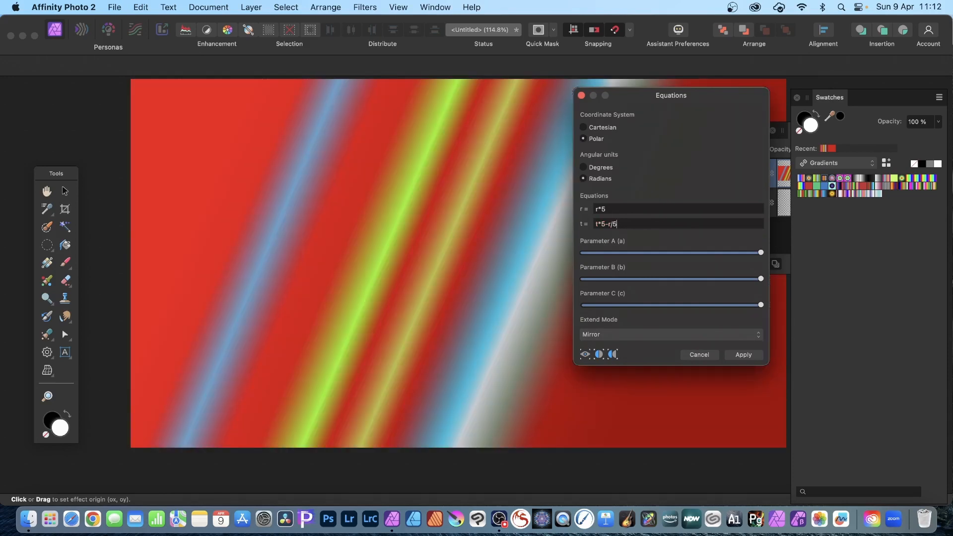